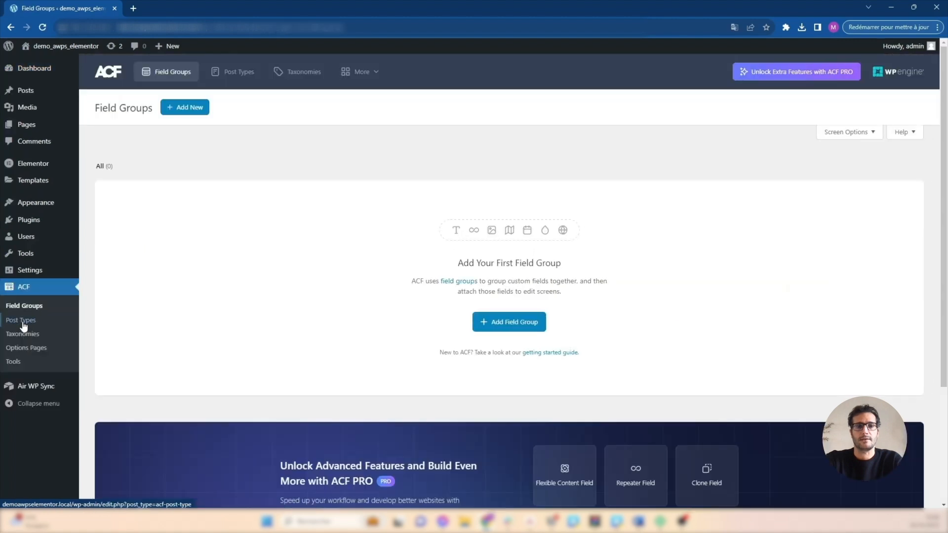
Step: Add a new ACF post type with the plural label "Jobs" and the singular label "Job"
click(232, 75)
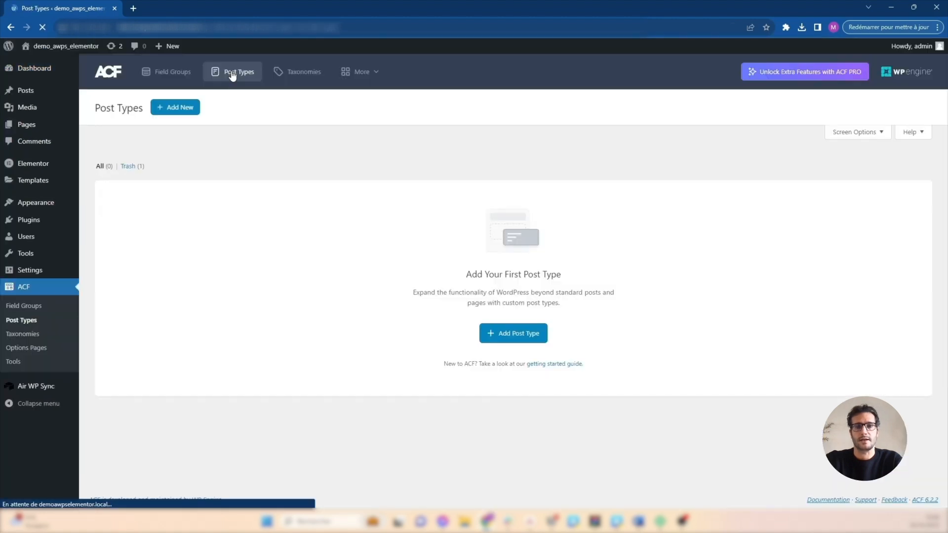
click(170, 107)
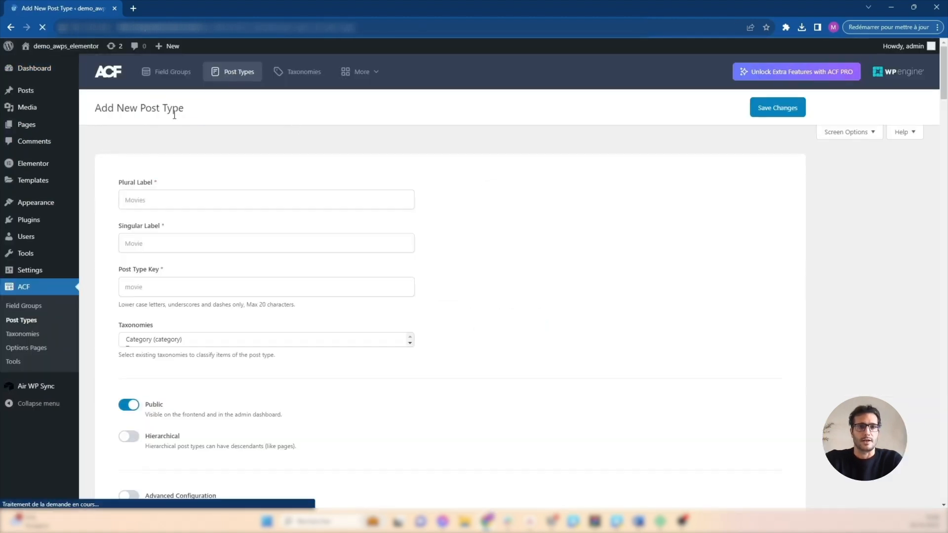
click(123, 201)
key(Tab)
text(J)
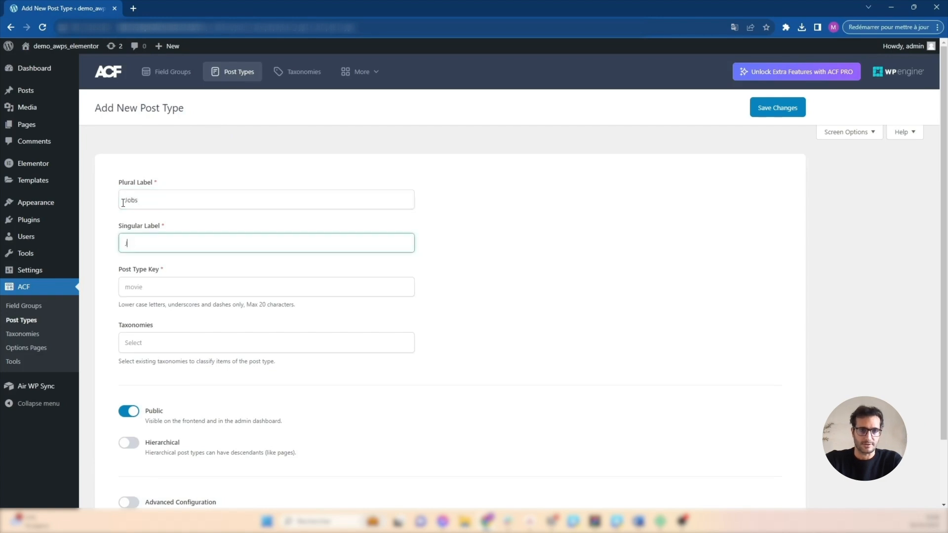
click(523, 303)
Step: Enable the post type's advanced configuration and turn on support for Custom Fields
scroll(368, 306, down, 2)
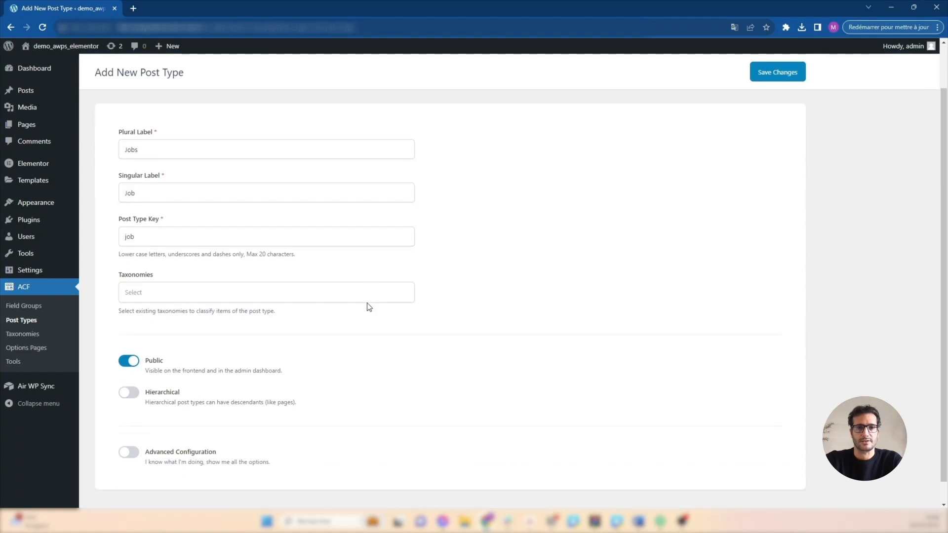
click(229, 440)
scroll(370, 389, down, 5)
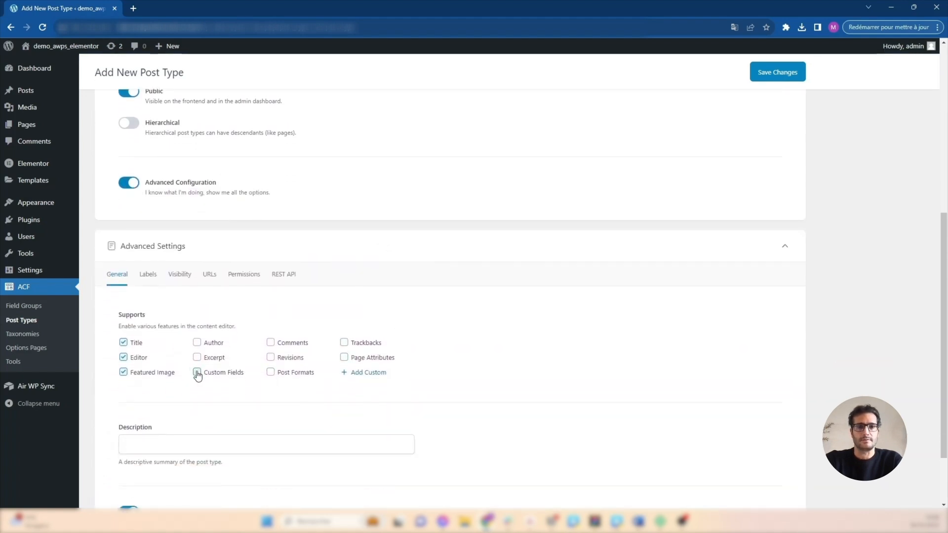
Step: Describe the post type as "All the jobs of the platform" and save it
click(180, 449)
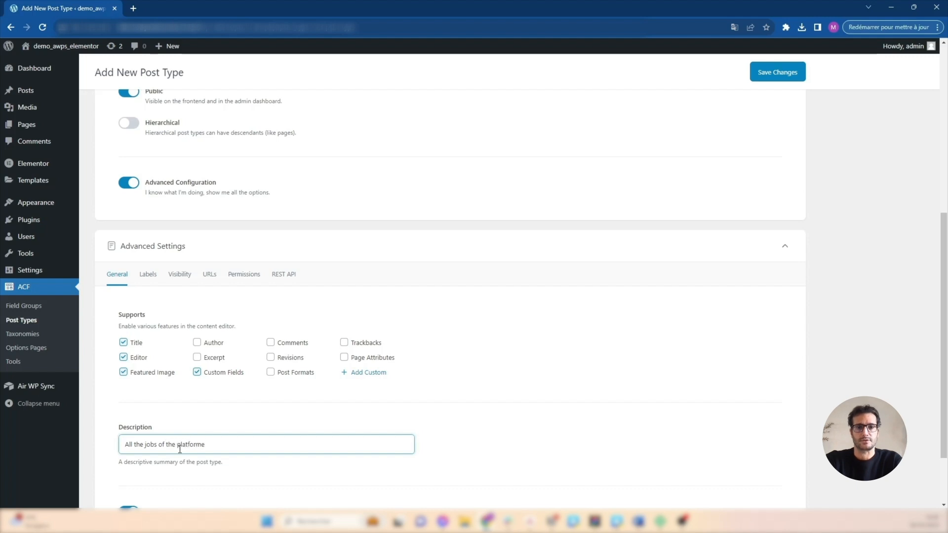
click(589, 423)
scroll(589, 423, down, 2)
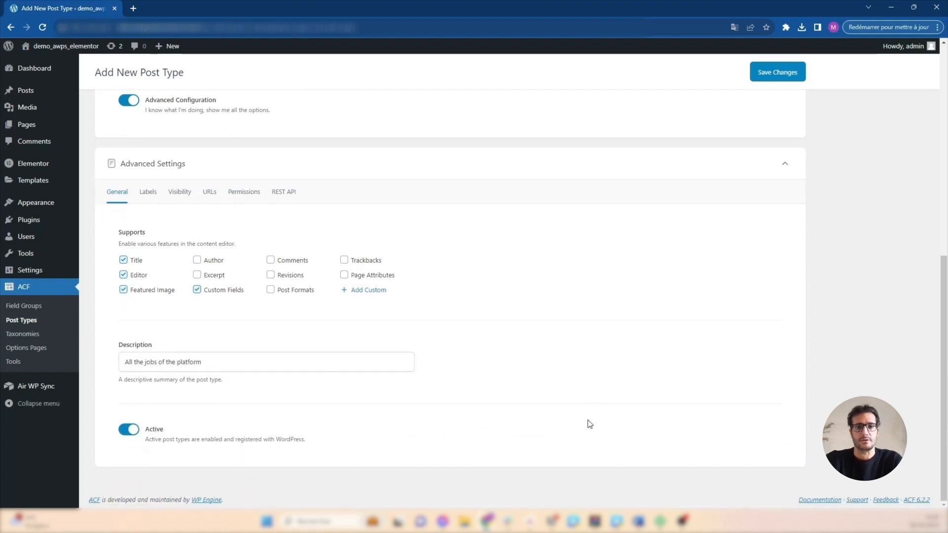
click(782, 72)
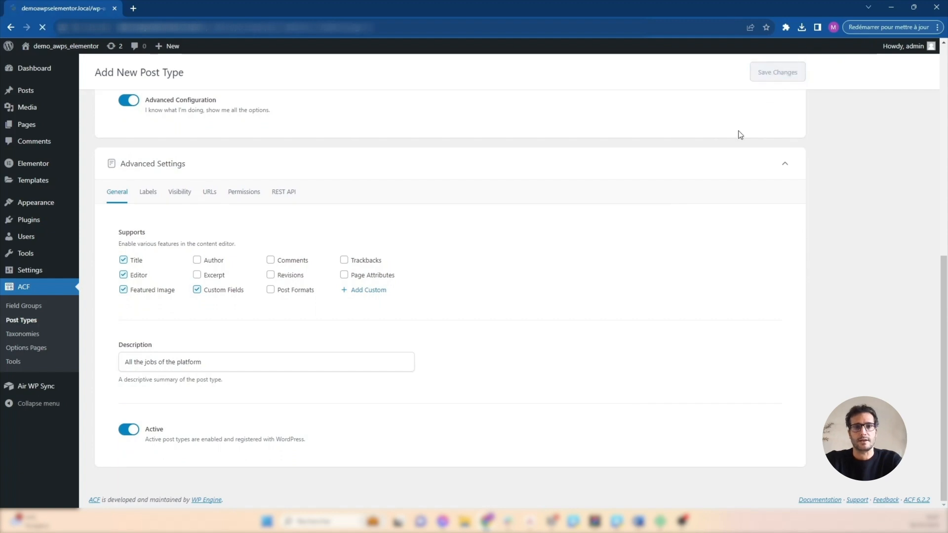
drag(122, 161, 181, 161)
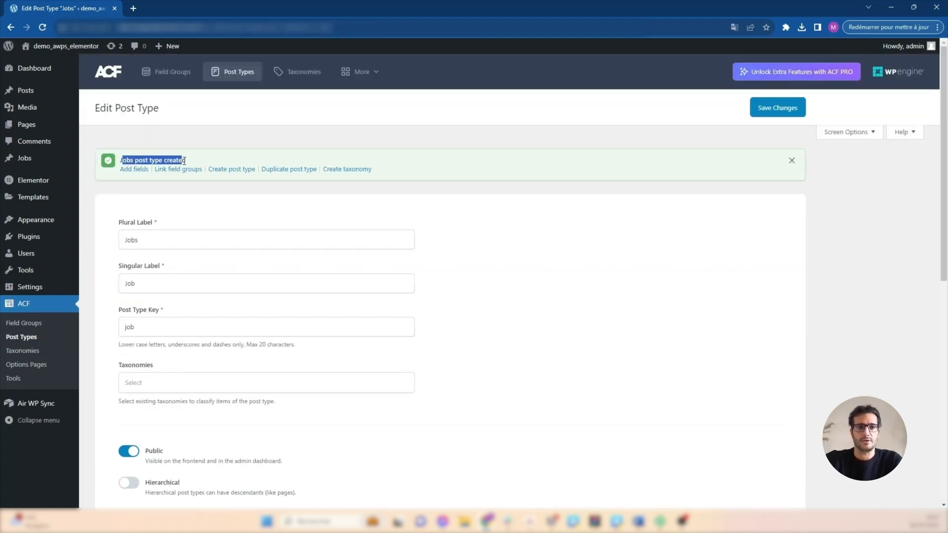
click(196, 161)
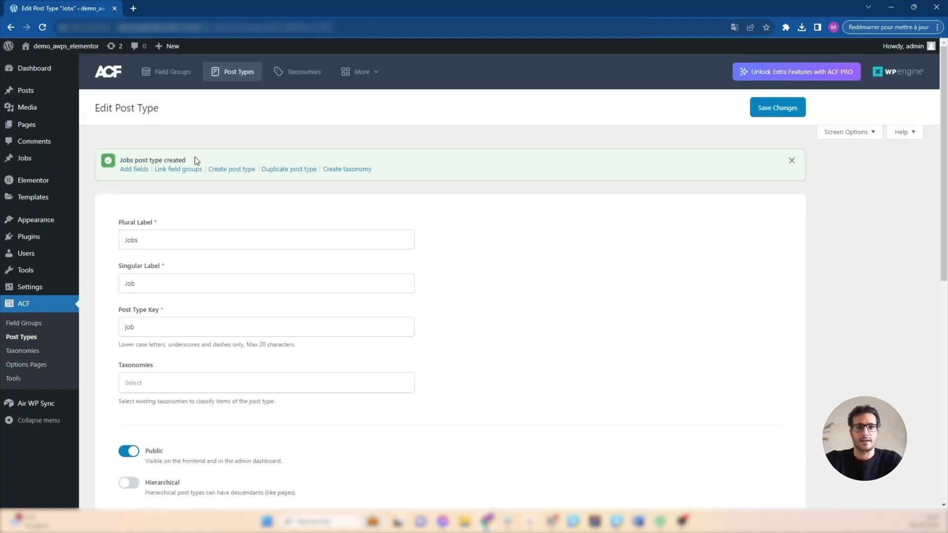
Step: Start a field group for the Jobs post type titled "Job fields", with a first Text field labelled "Company"
click(132, 172)
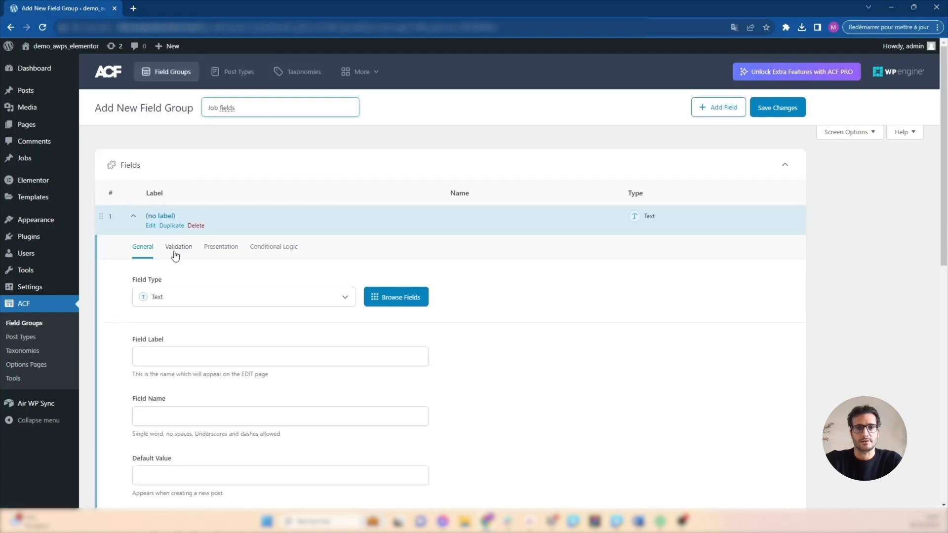
click(170, 357)
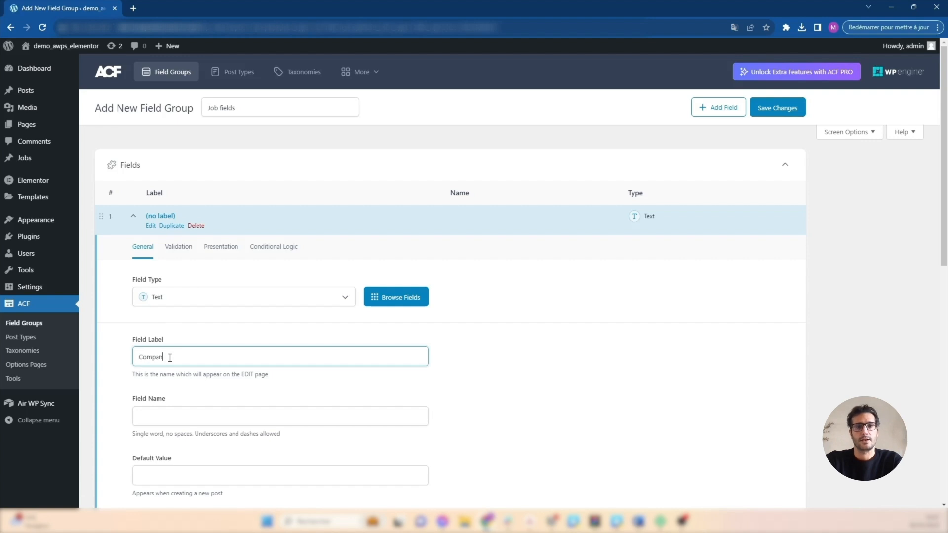
text(Company)
click(541, 370)
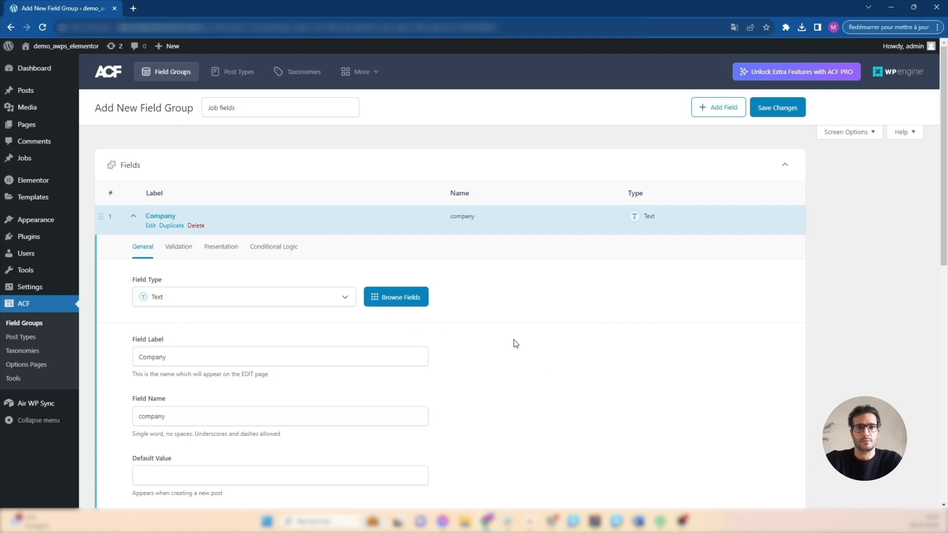
click(134, 217)
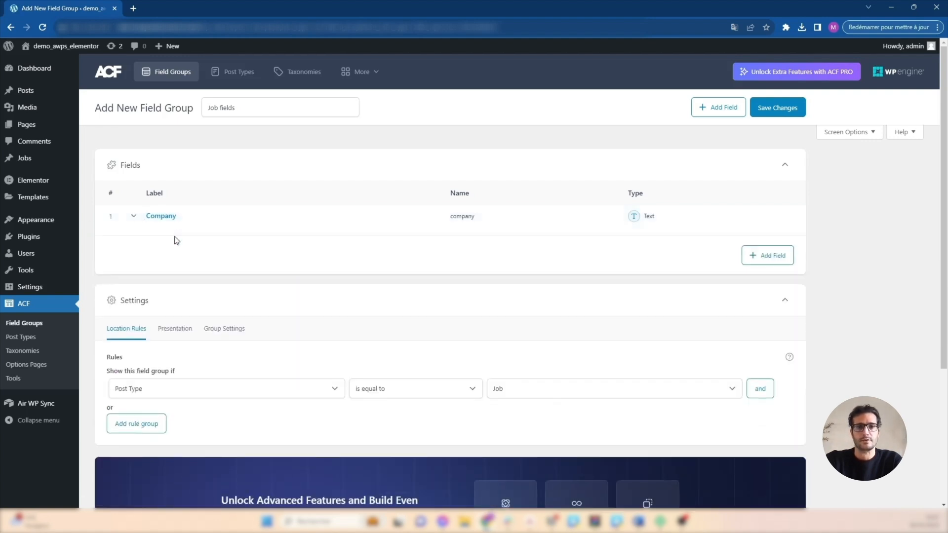
Step: Add a second field of type Image labelled "Company logo" to the field group
click(765, 258)
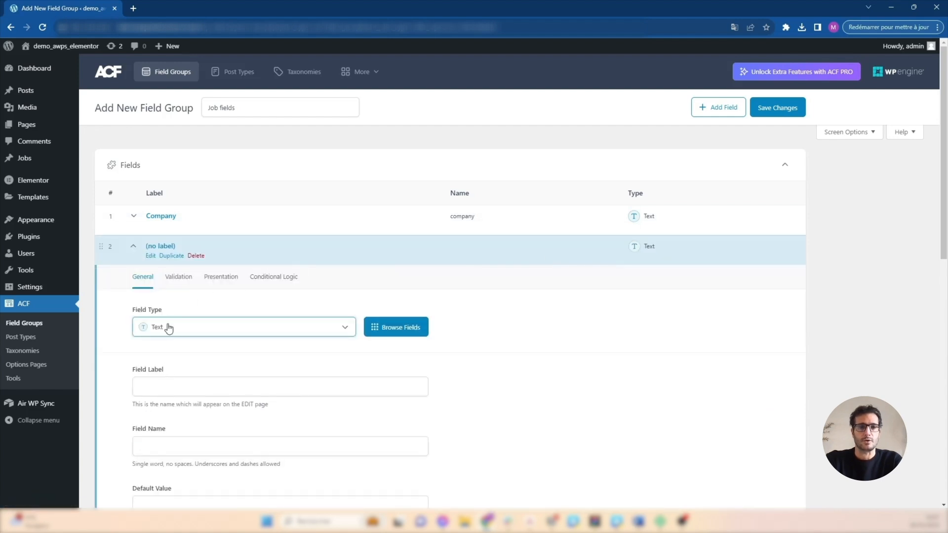
click(169, 327)
click(153, 225)
click(181, 395)
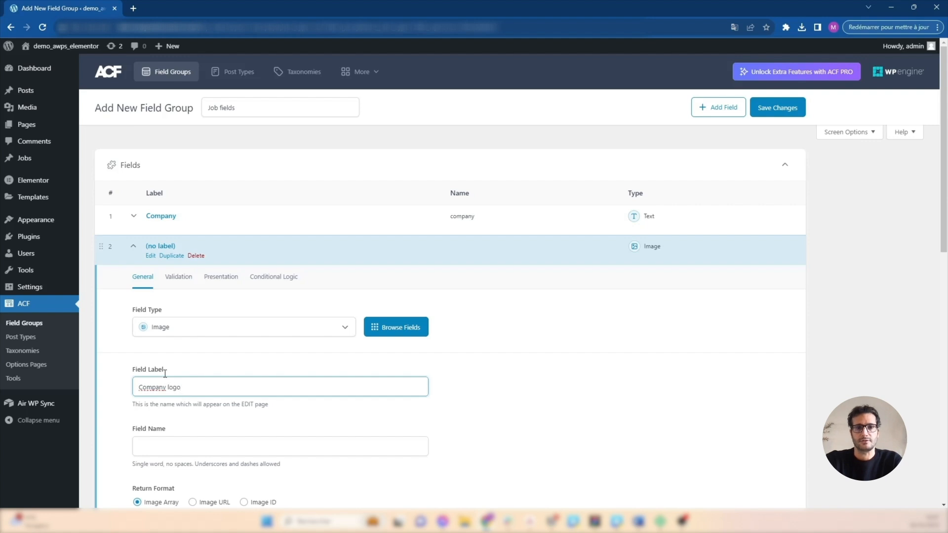
click(232, 425)
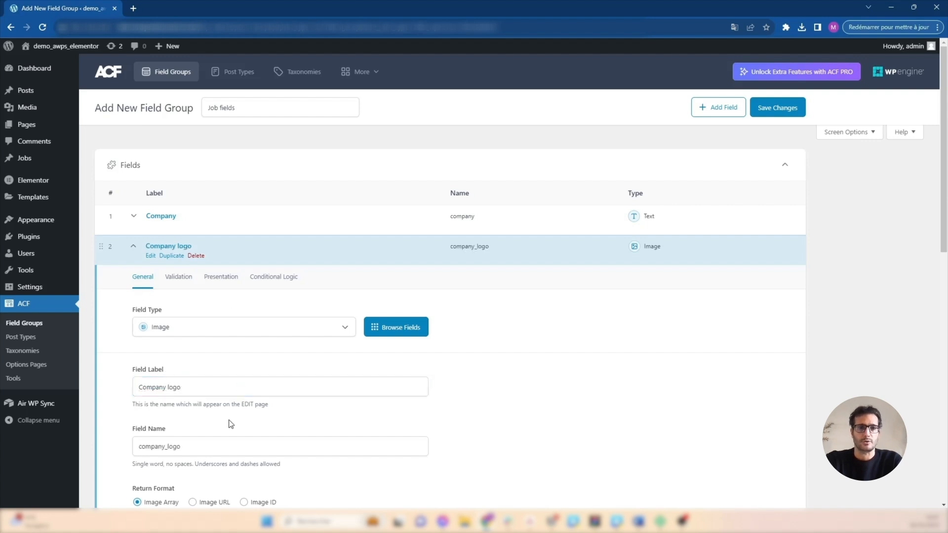
click(133, 247)
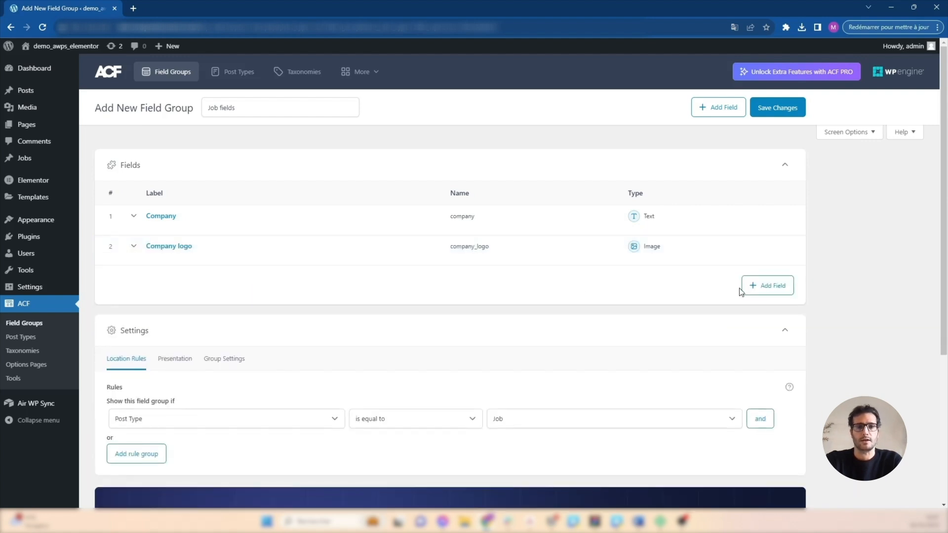
Step: Add a third field of type Select labelled "Job type" to the field group
click(764, 286)
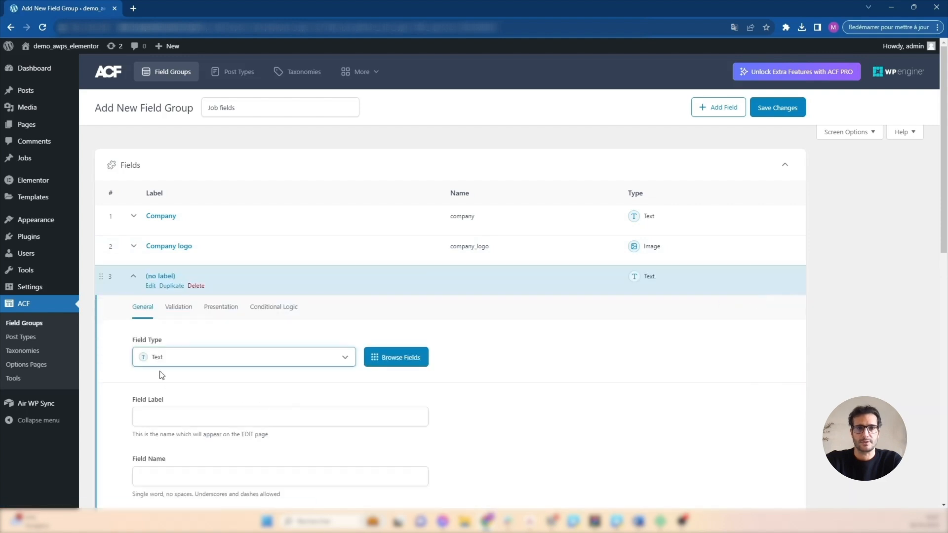
click(164, 358)
scroll(196, 279, down, 1)
scroll(196, 280, down, 1)
click(177, 248)
click(188, 426)
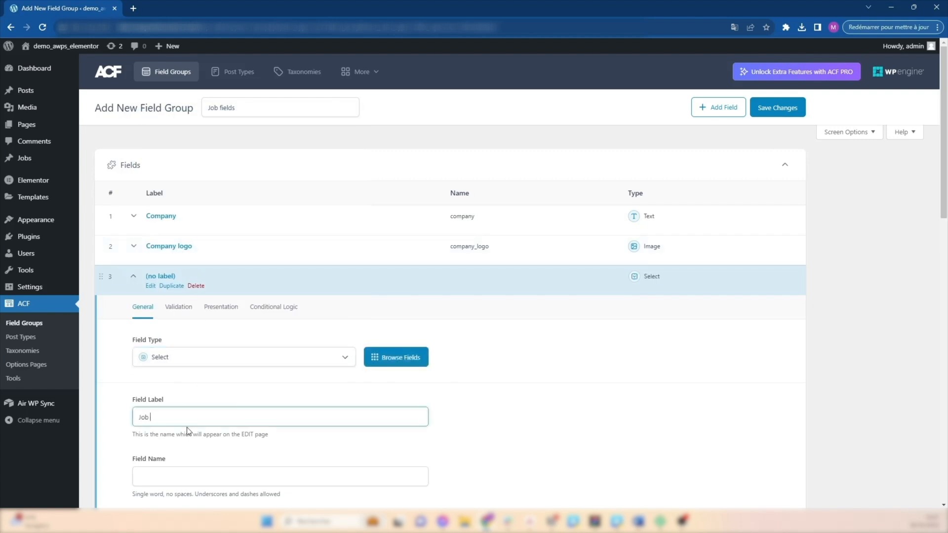
text(Job type)
scroll(486, 364, down, 2)
click(498, 365)
Step: Review the Job type field's choices, default value and return format settings, and collapse the field
scroll(500, 364, down, 2)
scroll(500, 364, down, 1)
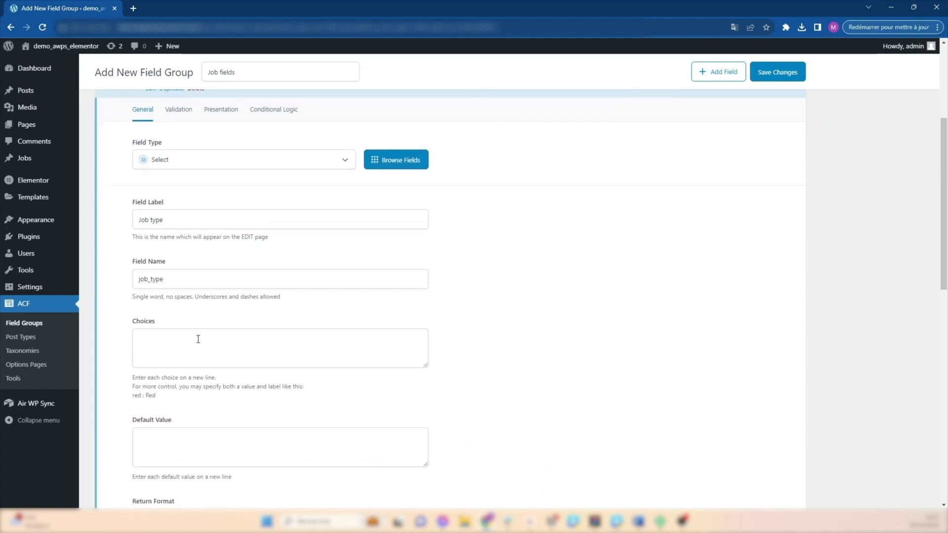
scroll(312, 356, down, 2)
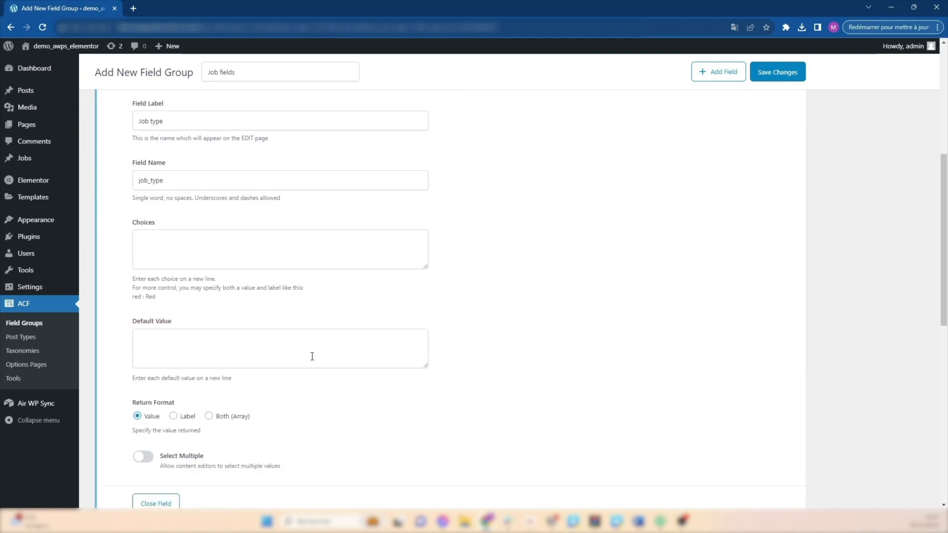
scroll(312, 356, up, 2)
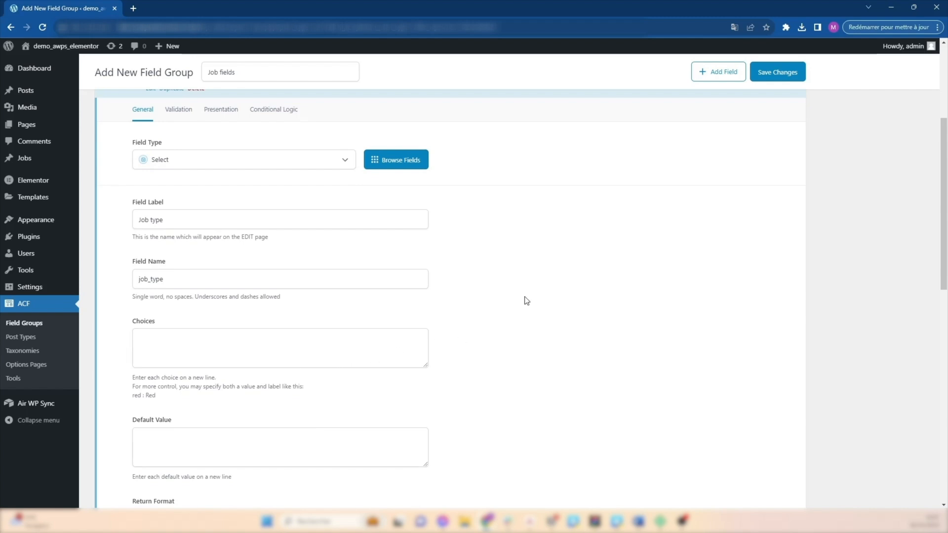
scroll(525, 298, down, 3)
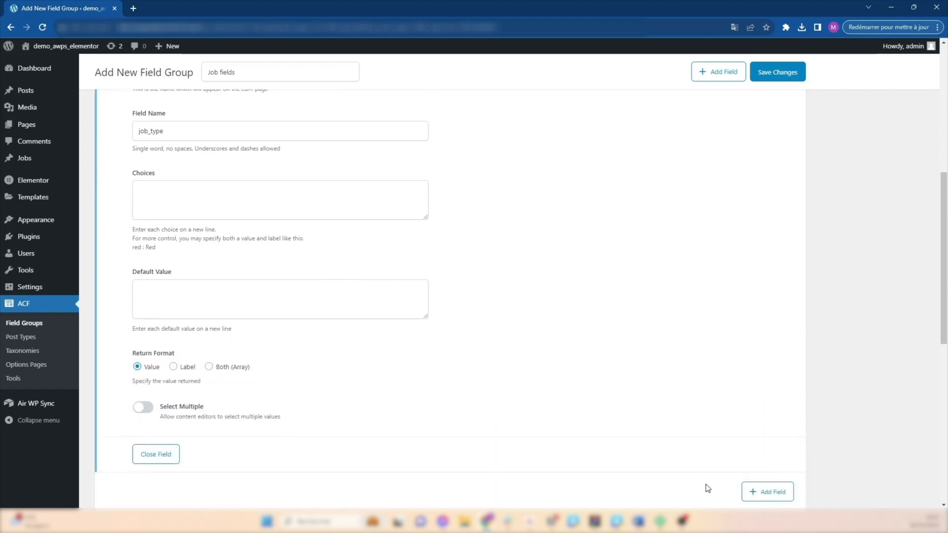
scroll(207, 385, up, 4)
click(125, 134)
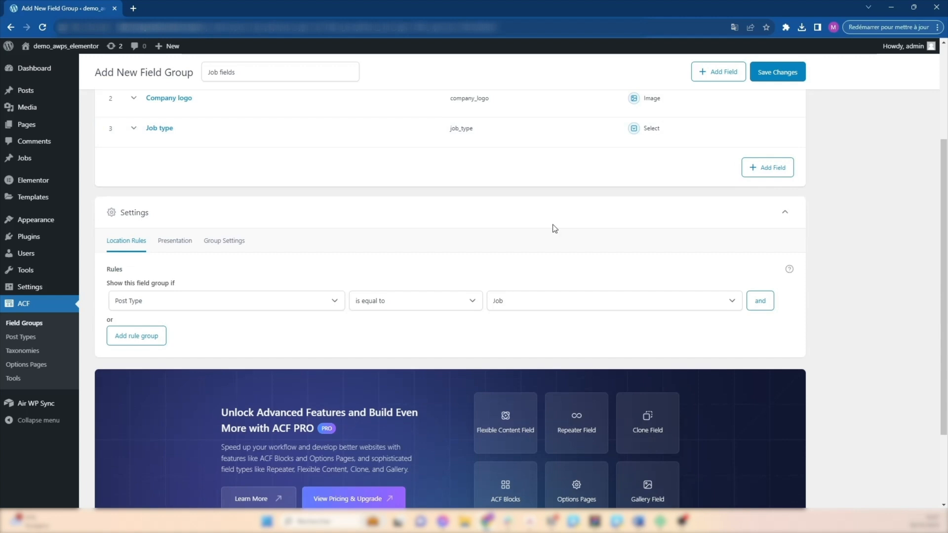
click(133, 131)
click(133, 132)
Step: Add a fourth field labelled "Job location", keeping Text as its field type
click(764, 168)
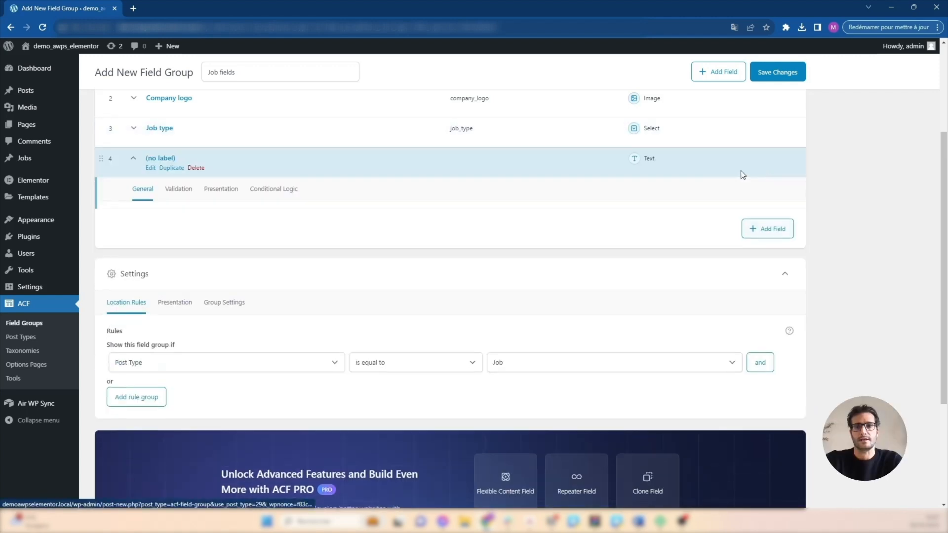
click(171, 298)
text(Job location)
click(294, 242)
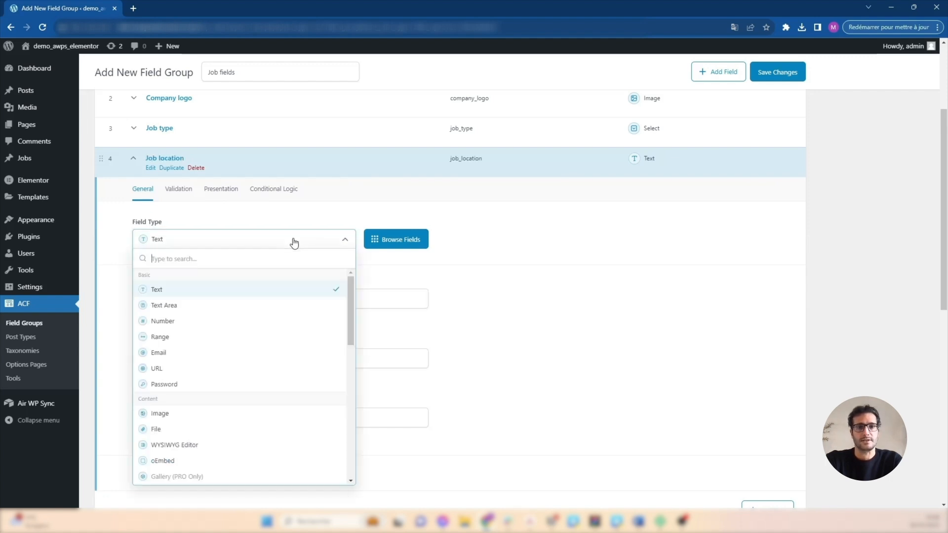
click(295, 242)
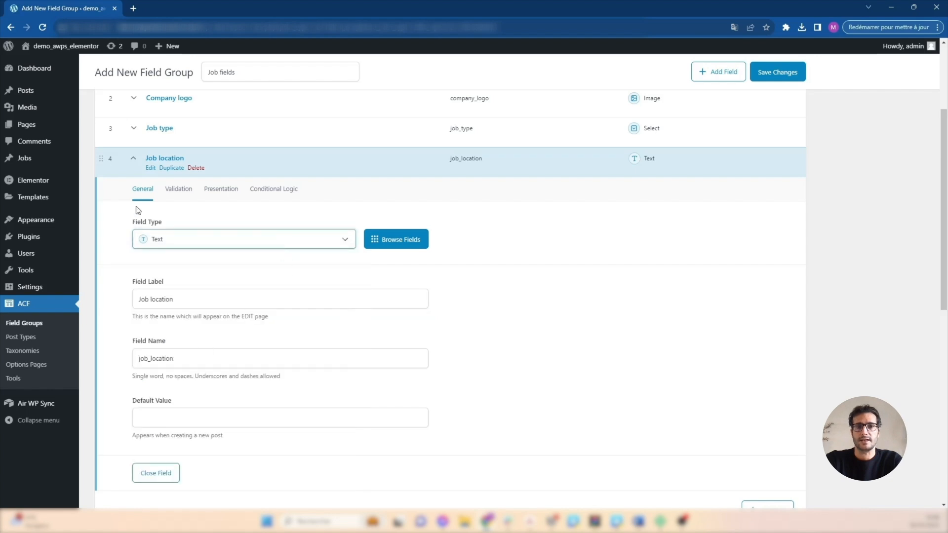
click(134, 162)
Step: Change the field type of the Job type field to Text
click(153, 139)
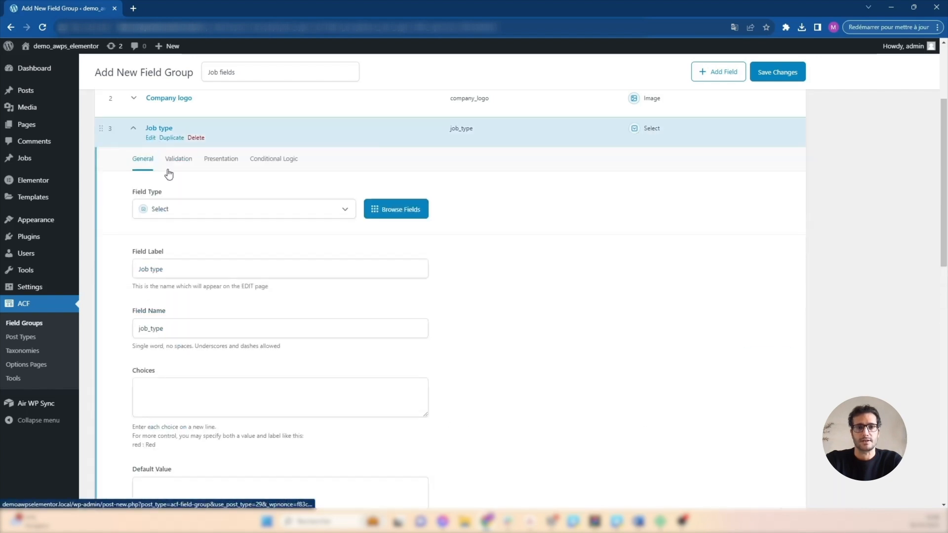
click(167, 213)
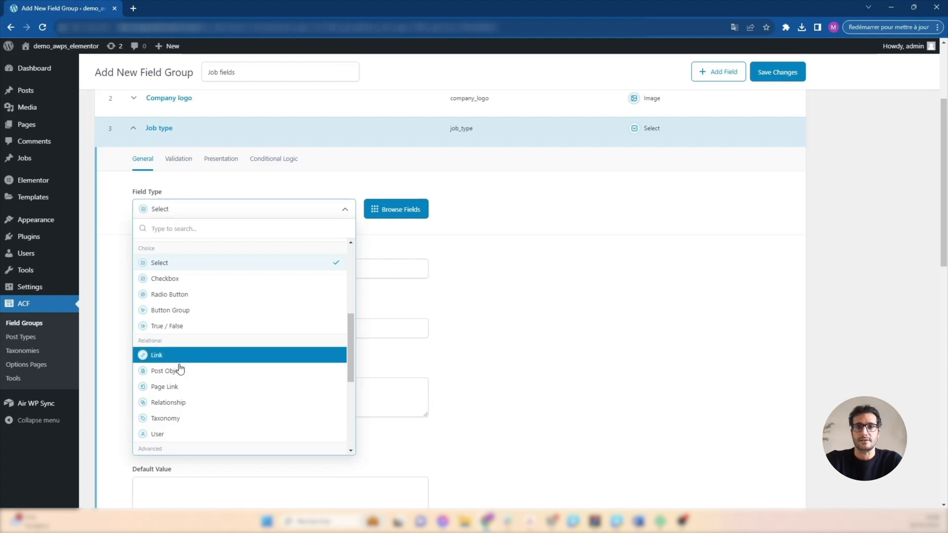
scroll(175, 279, up, 5)
click(158, 258)
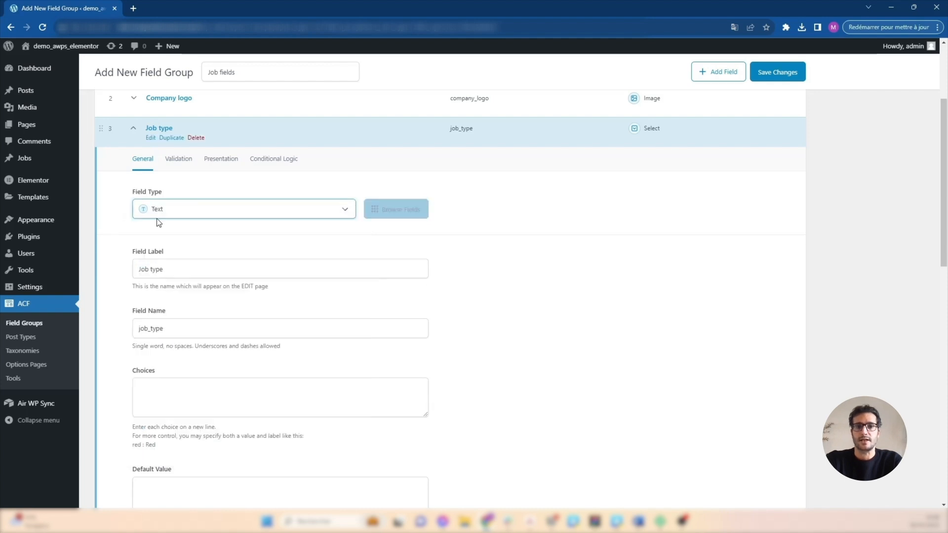
click(132, 128)
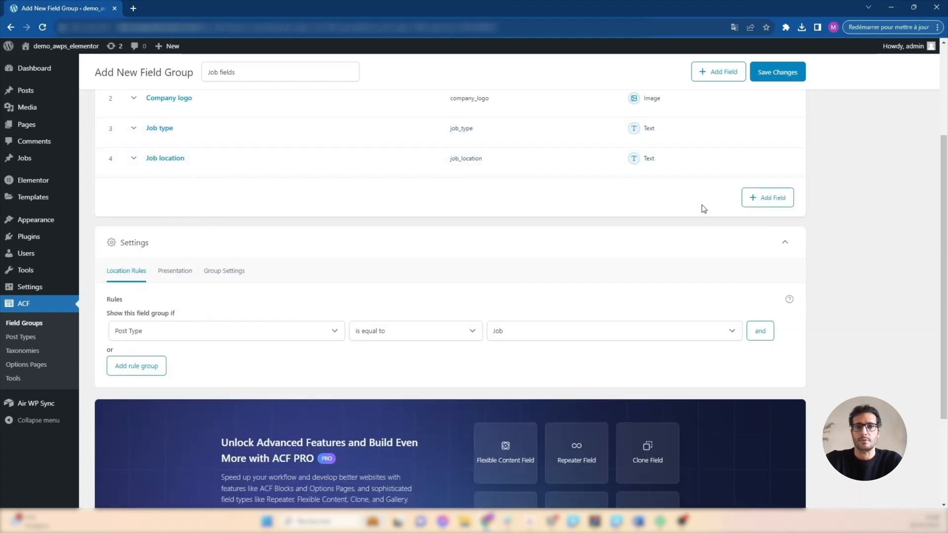
Step: Add a fifth Text field labelled "Job remuneration" to the field group
click(776, 204)
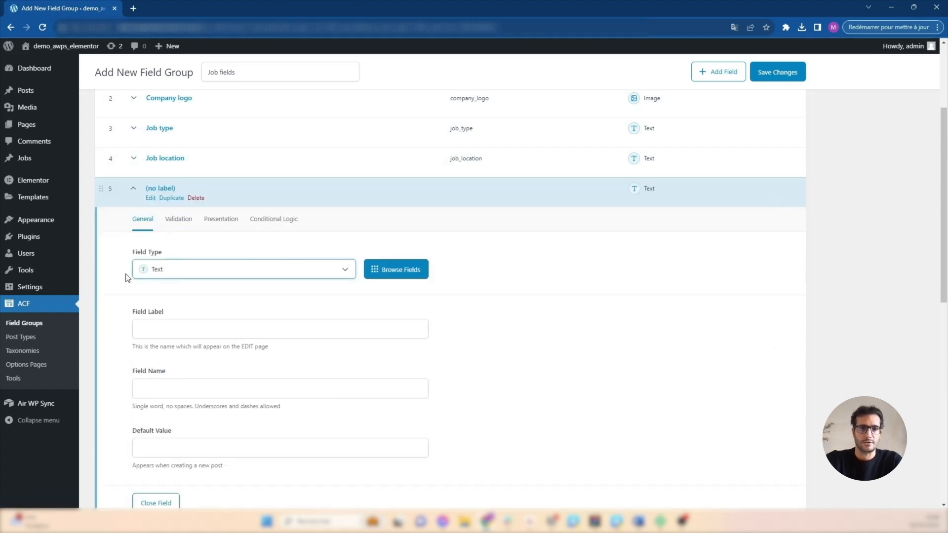
click(184, 329)
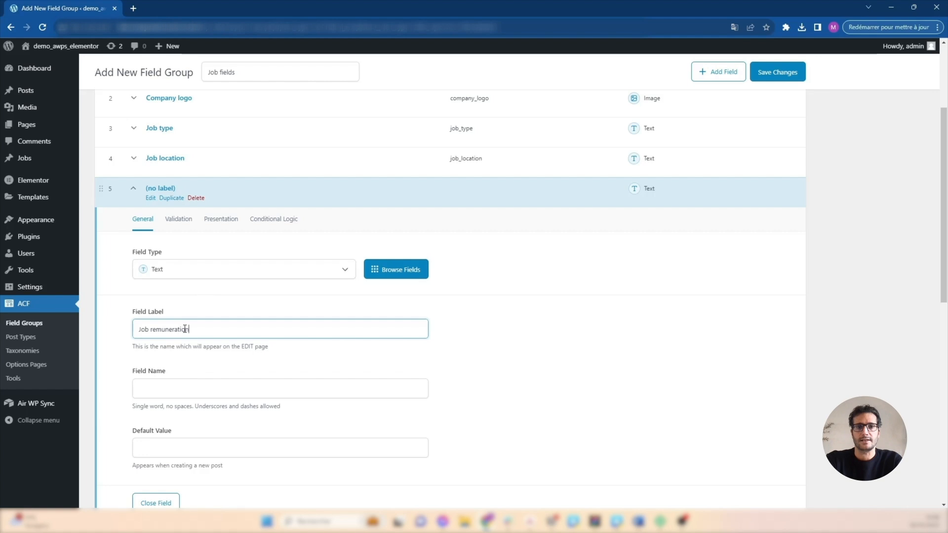
click(202, 305)
click(133, 189)
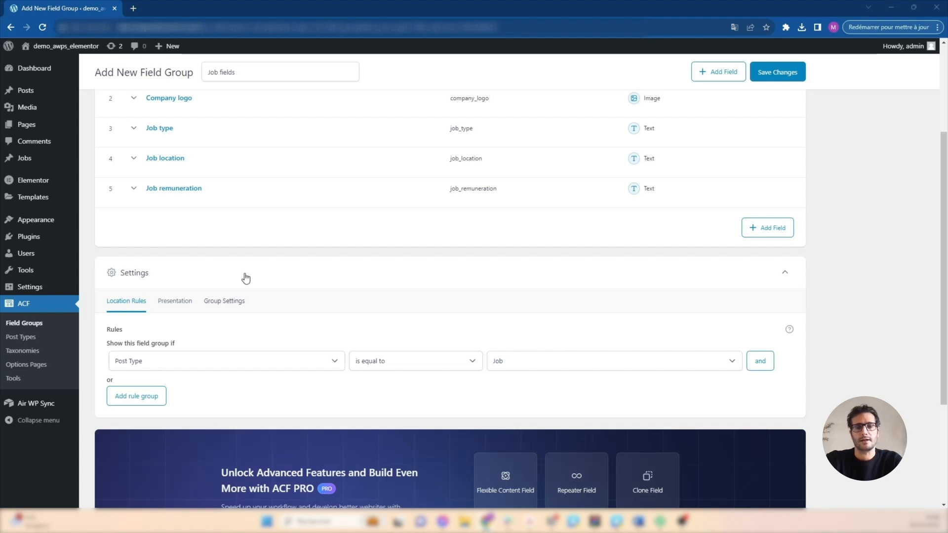
Step: Add a sixth field of type Text Area labelled "Company description" to the field group
click(787, 228)
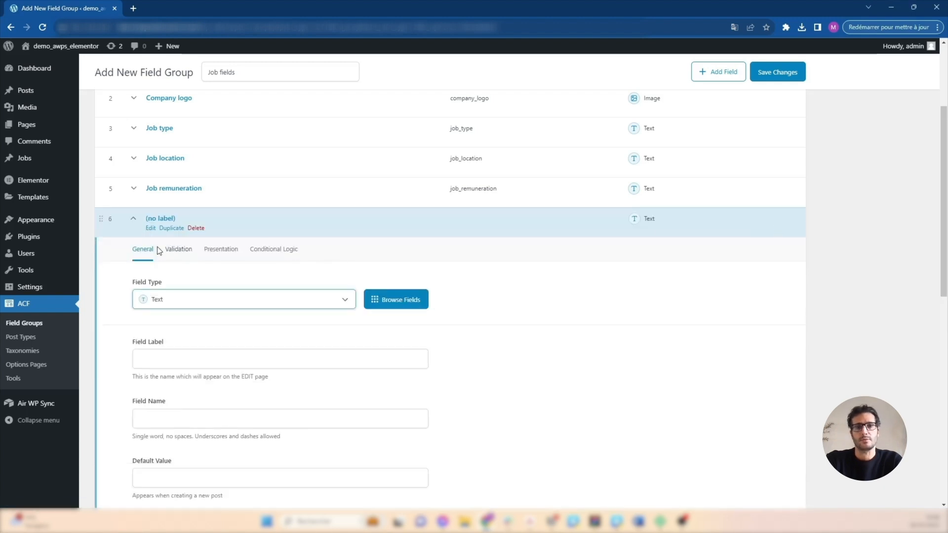
click(213, 296)
click(174, 90)
click(175, 359)
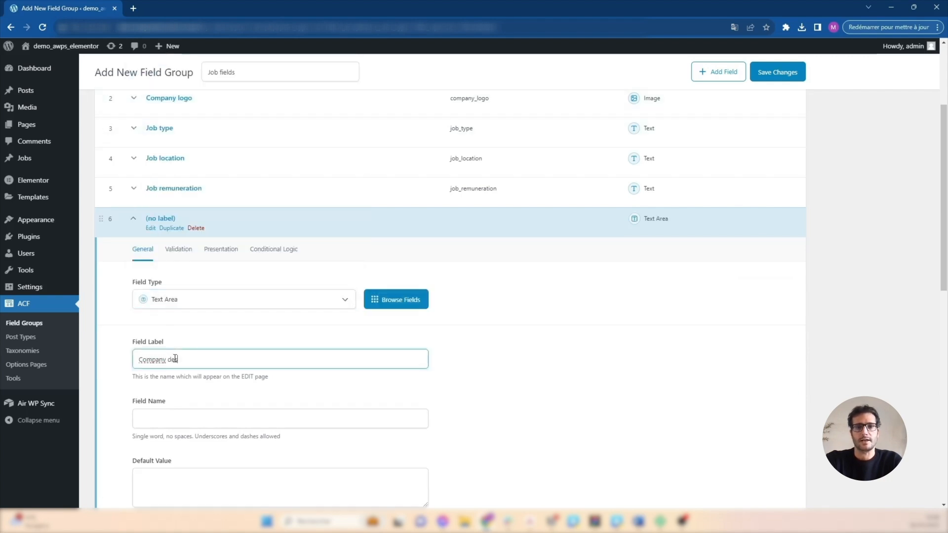
click(142, 222)
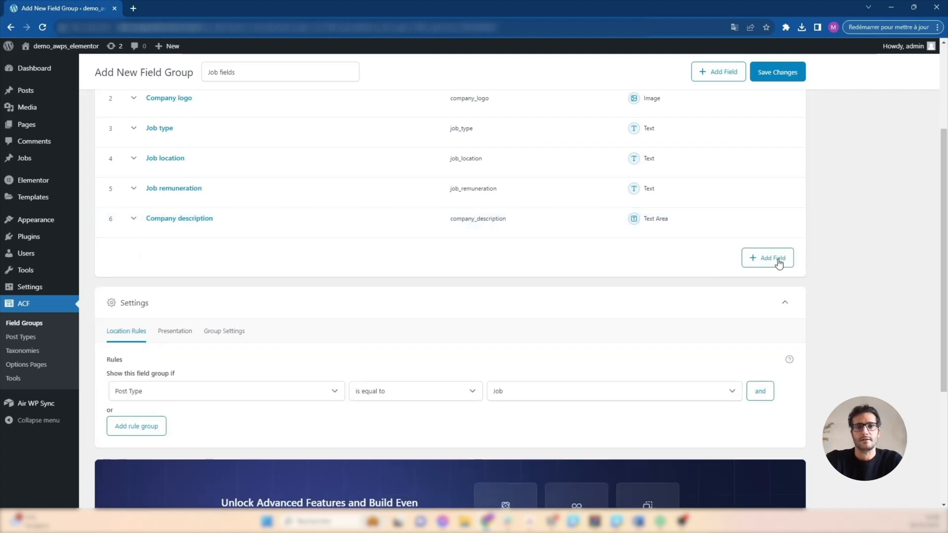
Step: Add a seventh field of type Text Area labelled "Job profile" to the field group
click(779, 264)
click(187, 330)
click(183, 123)
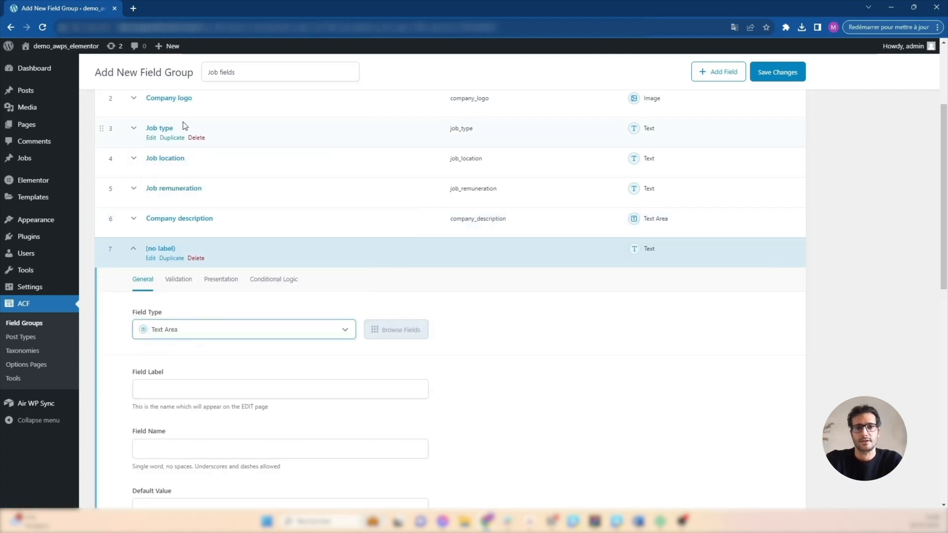
click(162, 384)
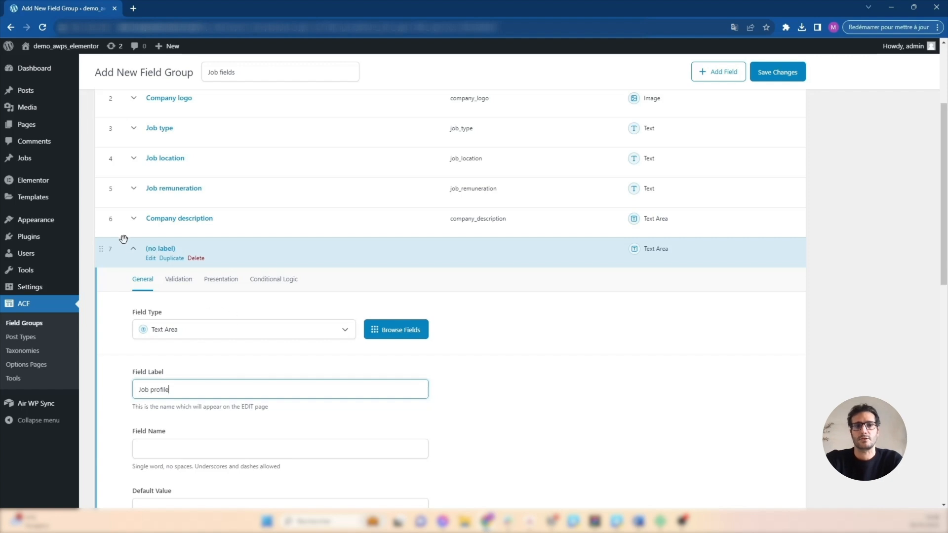
click(133, 248)
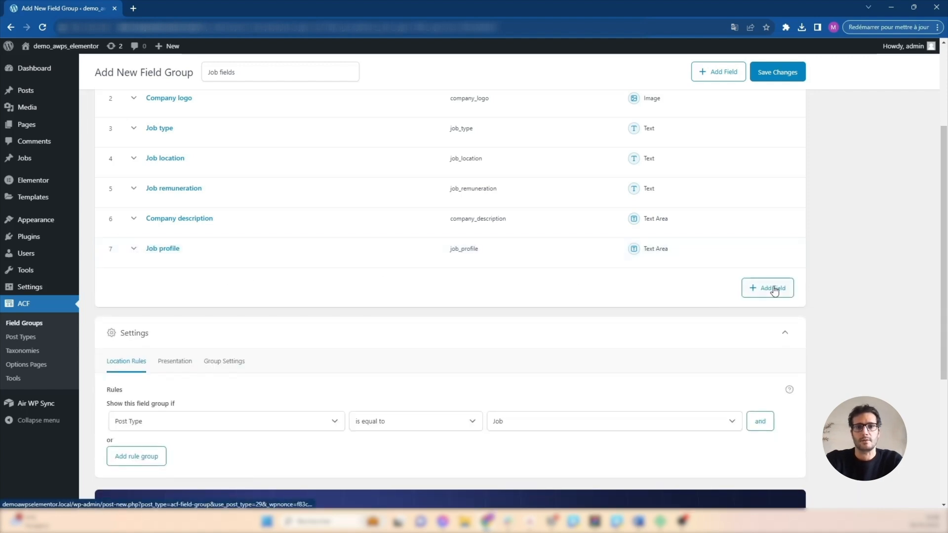
Step: Add an eighth field of type Text Area labelled "Job description" to the field group
click(774, 288)
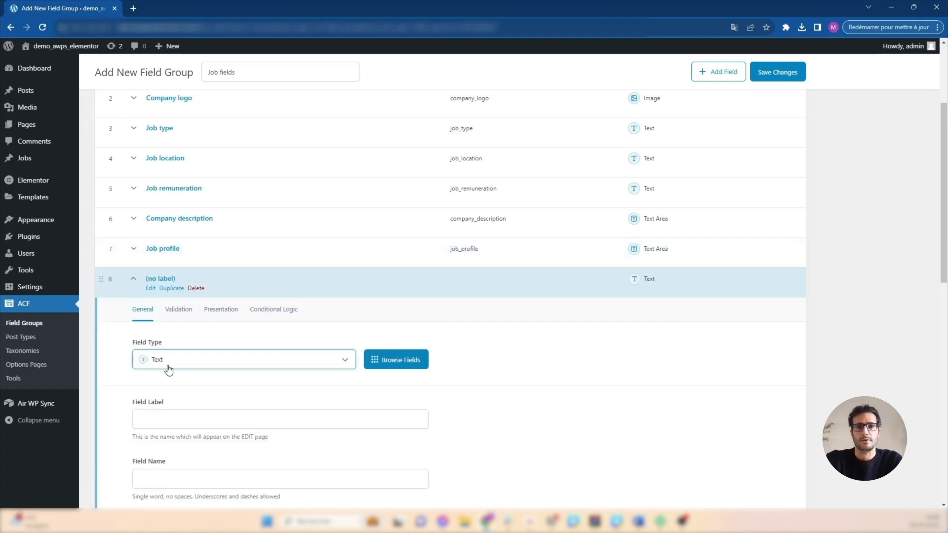
click(168, 366)
click(146, 150)
click(170, 423)
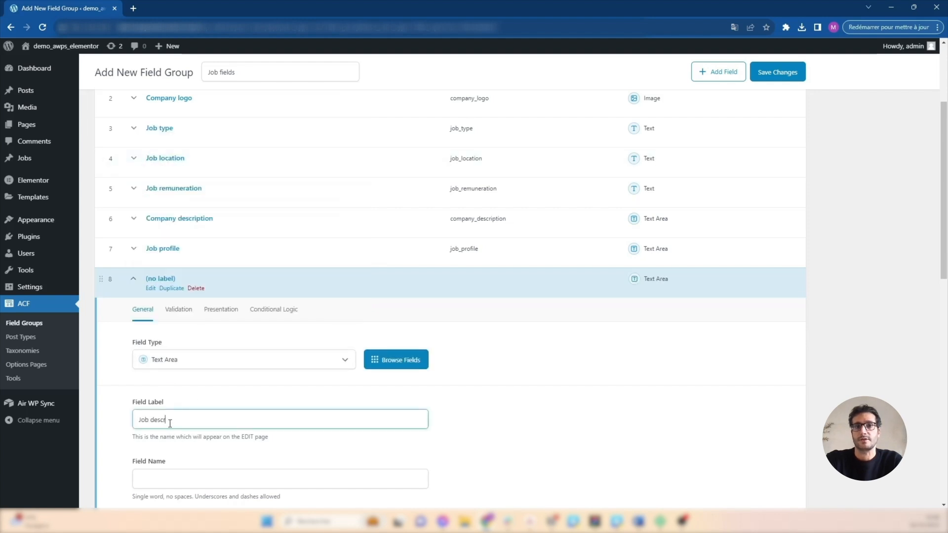
text(Job description)
click(133, 279)
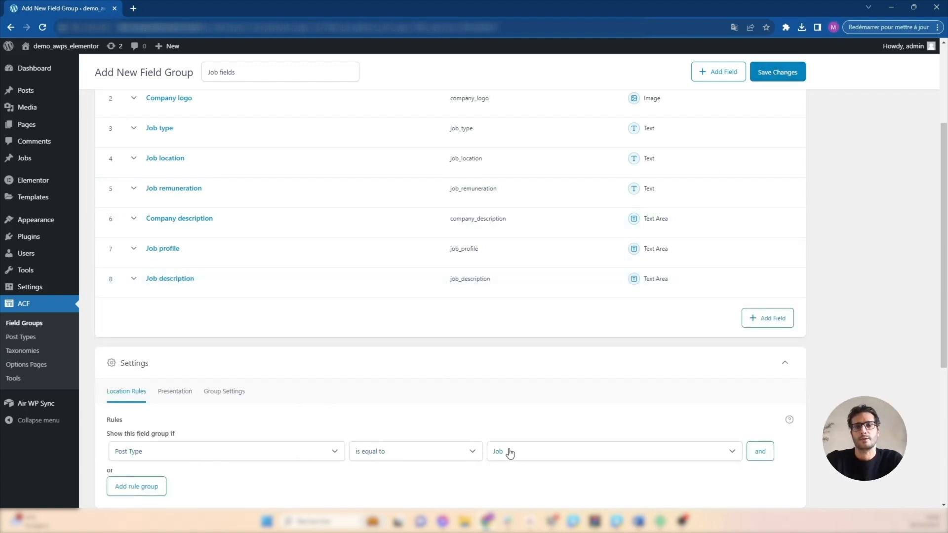
Step: Save the "Job fields" field group with its eight fields
click(783, 73)
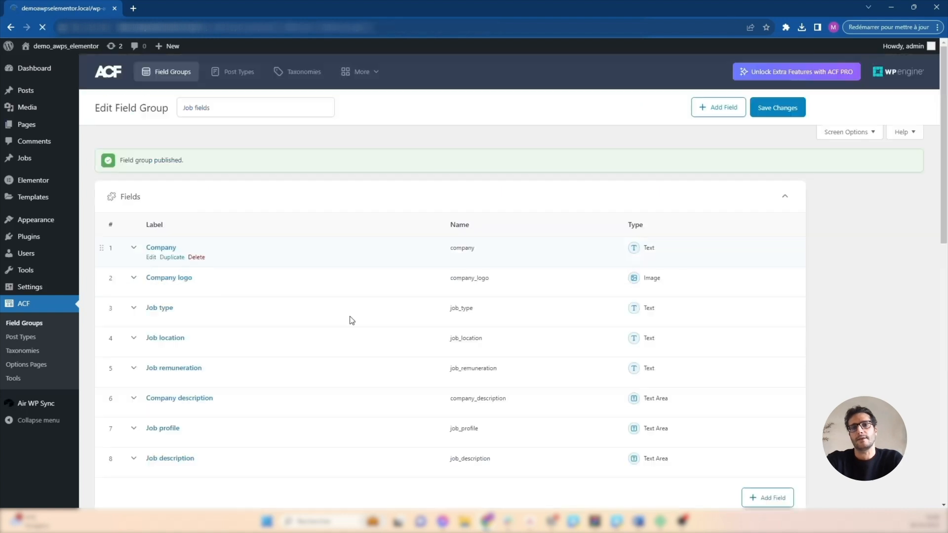
mouse_move(196, 438)
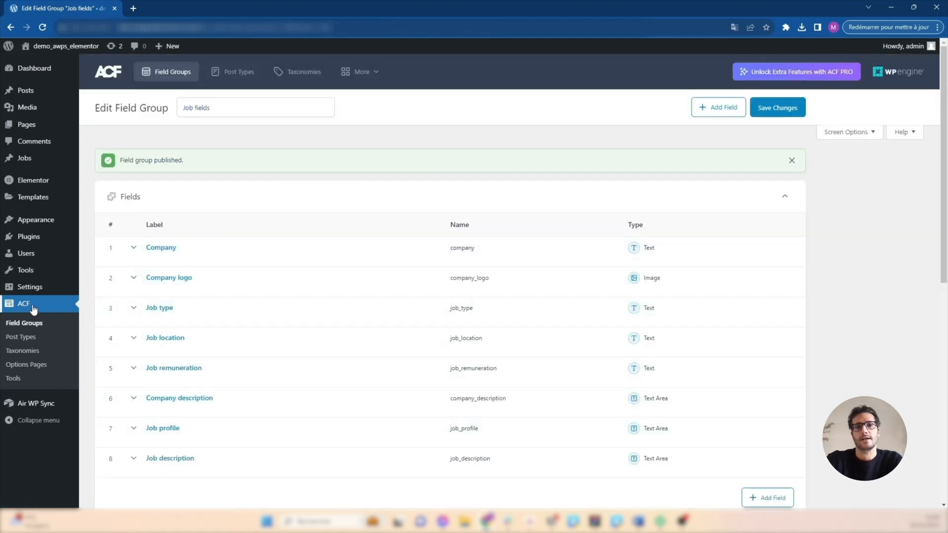
mouse_move(16, 158)
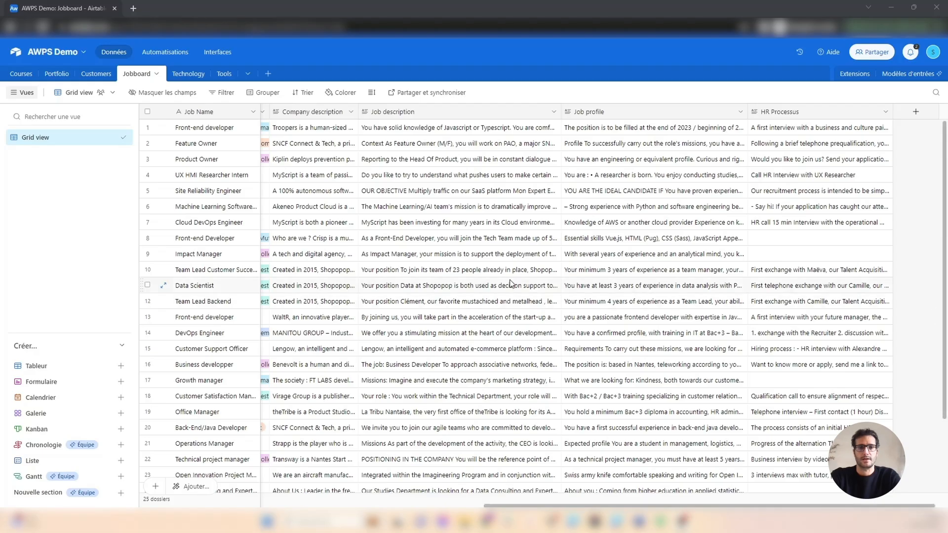
Step: Review the columns of the Jobboard table in the AWPS Demo base in Airtable and return to WordPress
drag(733, 506, 389, 507)
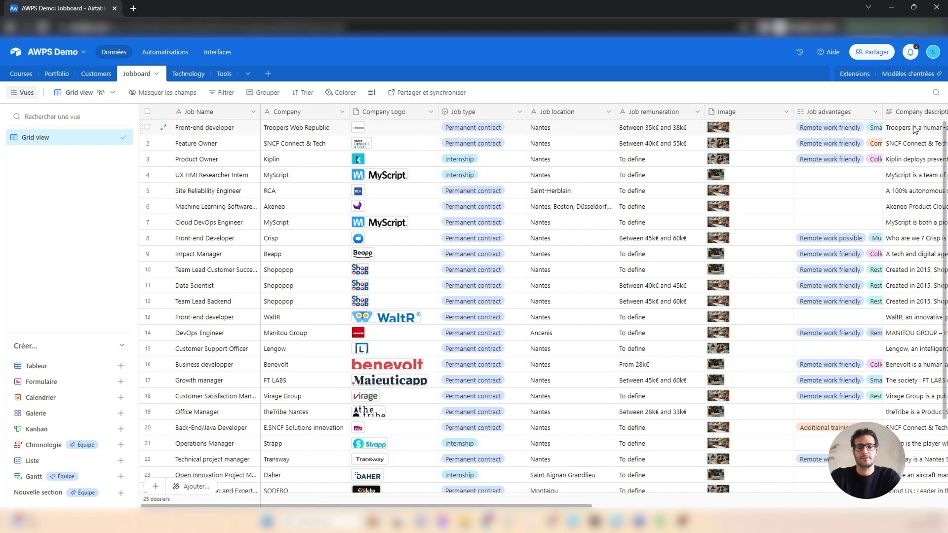
drag(498, 506, 734, 529)
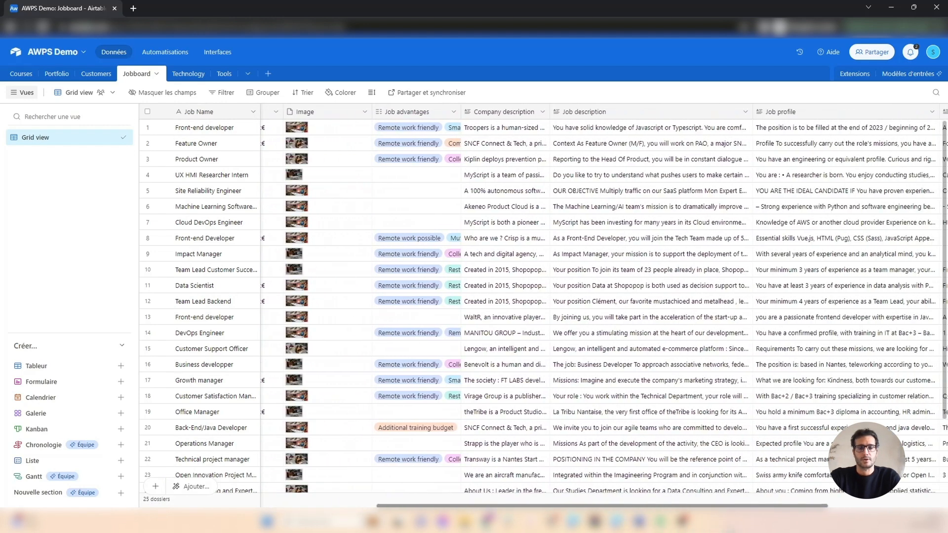
click(891, 7)
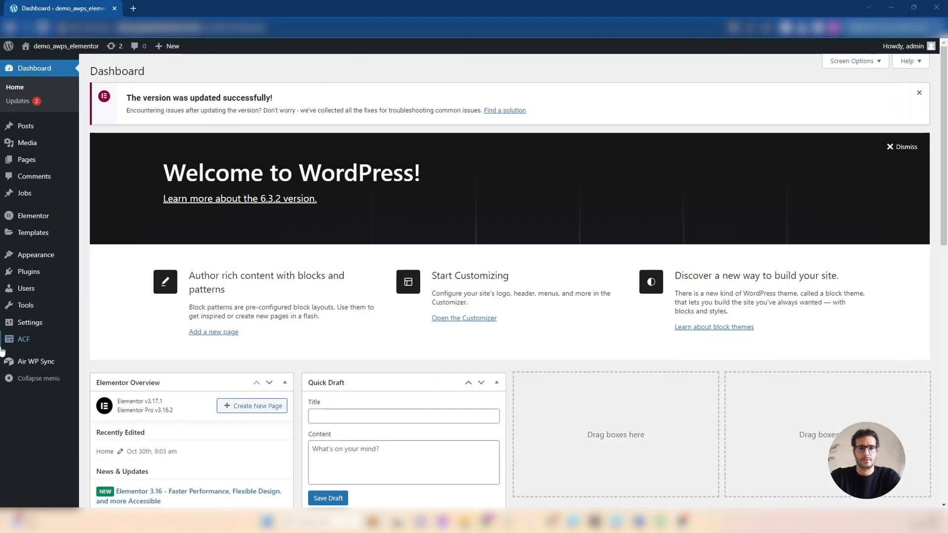
Step: Create a new Air WP Sync connection titled "Jobboard import"
click(42, 369)
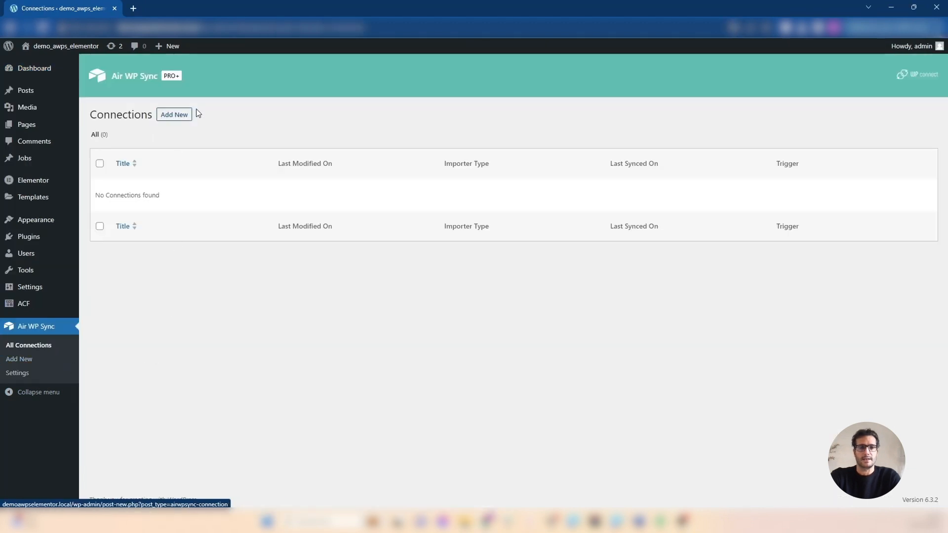
click(171, 120)
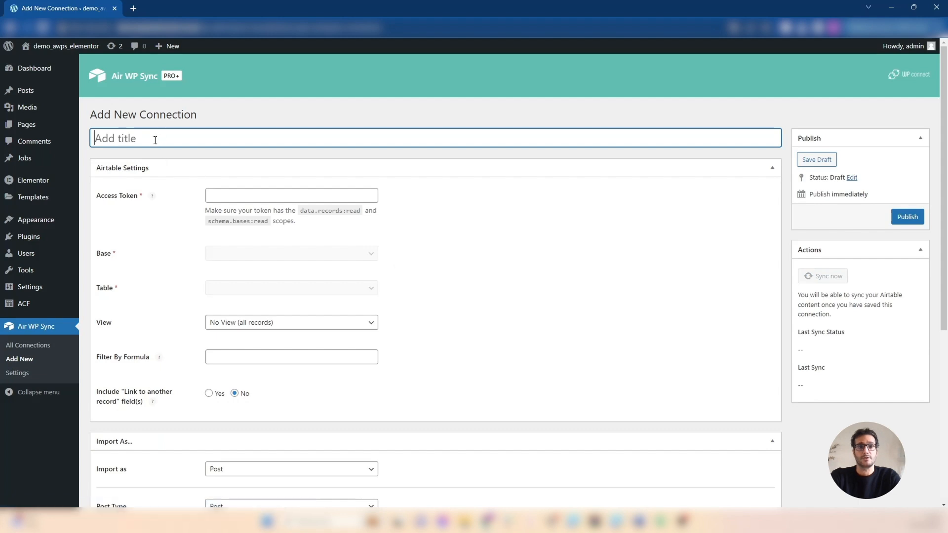
text(Joboard connec)
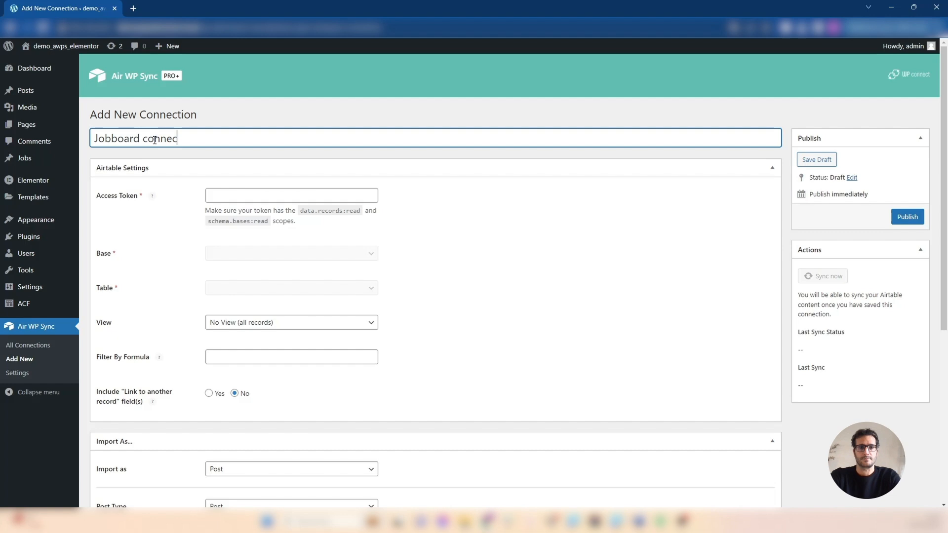
text(mport)
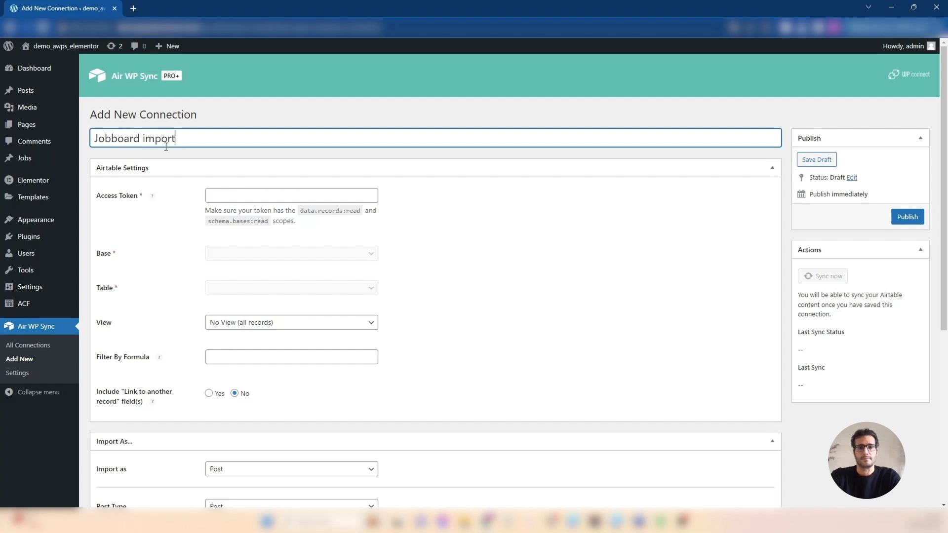
click(593, 286)
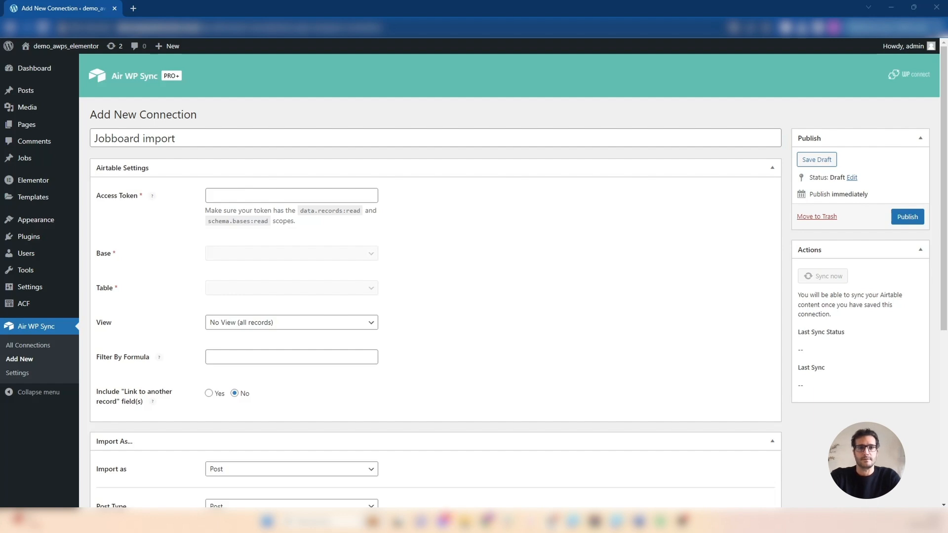
Step: Paste the Airtable access token into the connection and select AWPS Demo as the base
click(223, 190)
key(ctrl+v)
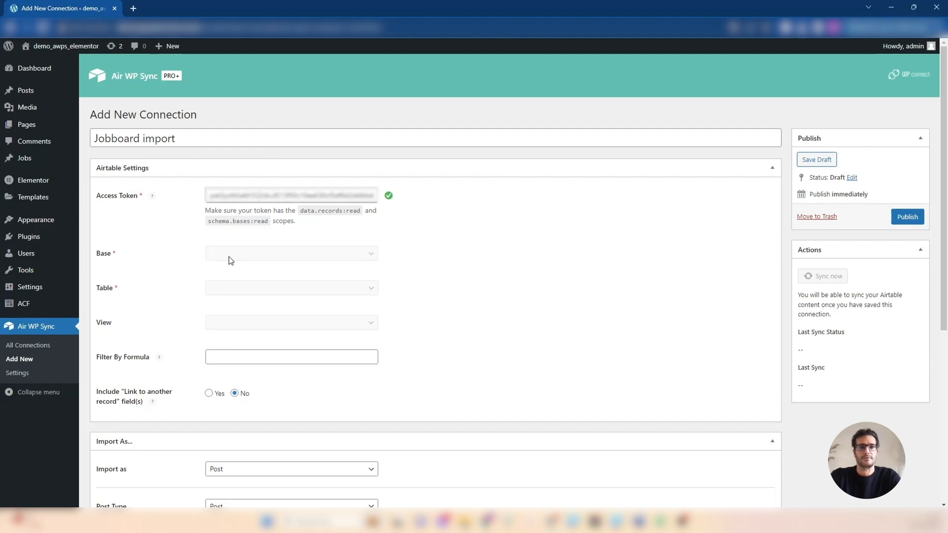
click(256, 259)
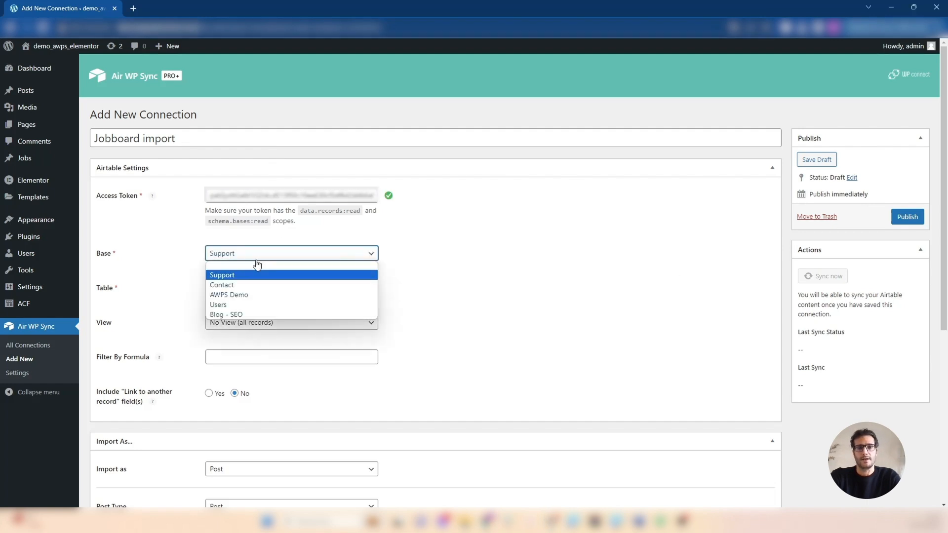
click(218, 295)
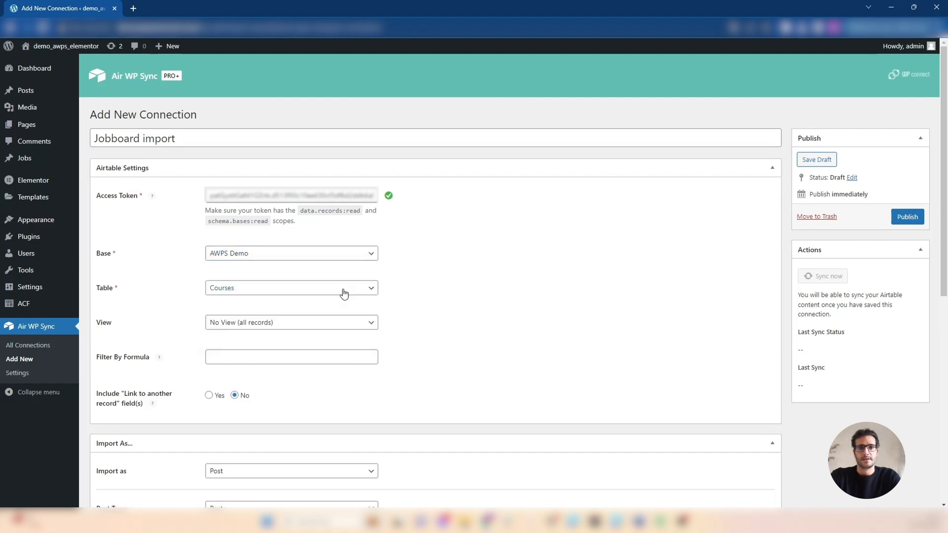
Step: Choose Jobboard as the Airtable table and keep the view at No View (all records)
click(291, 291)
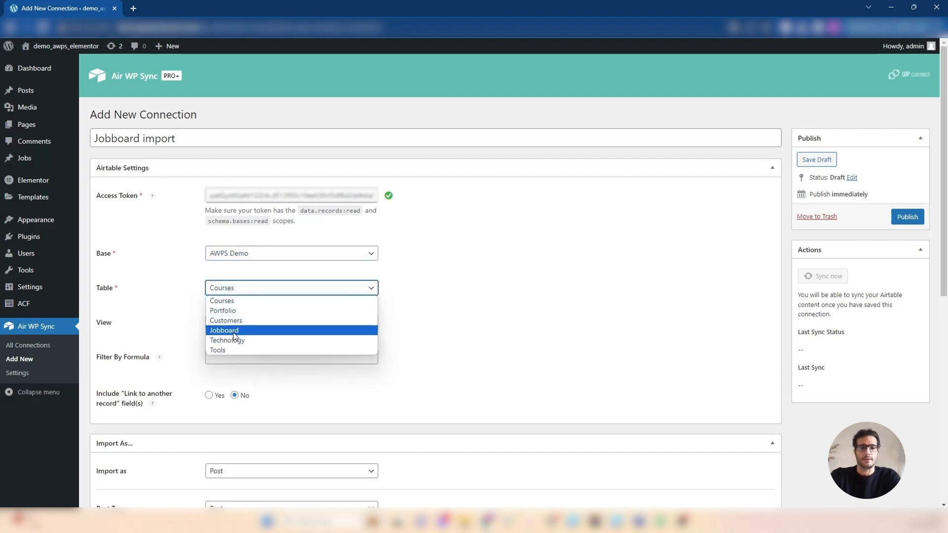
click(217, 332)
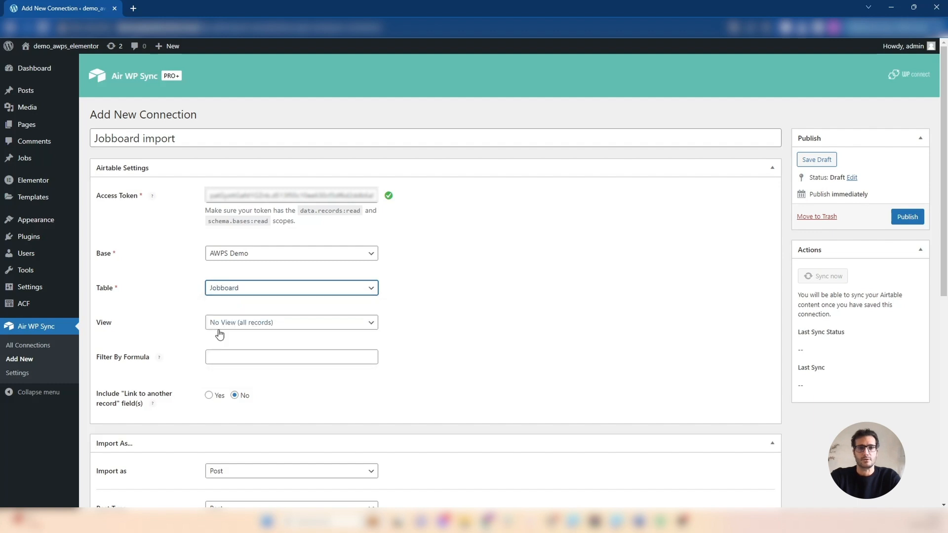
click(324, 327)
click(228, 337)
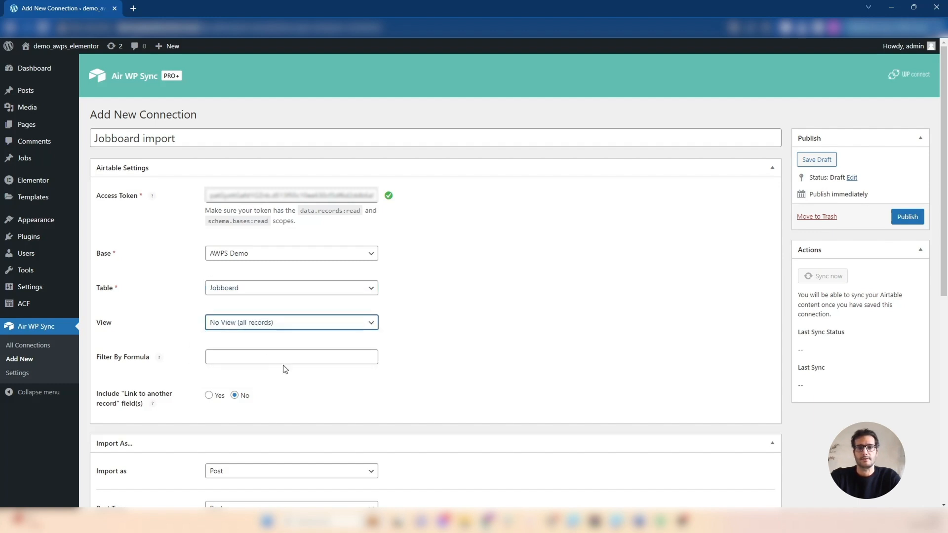
Step: Set the connection to import records as Post with Job as the post type
scroll(498, 350, down, 4)
click(208, 270)
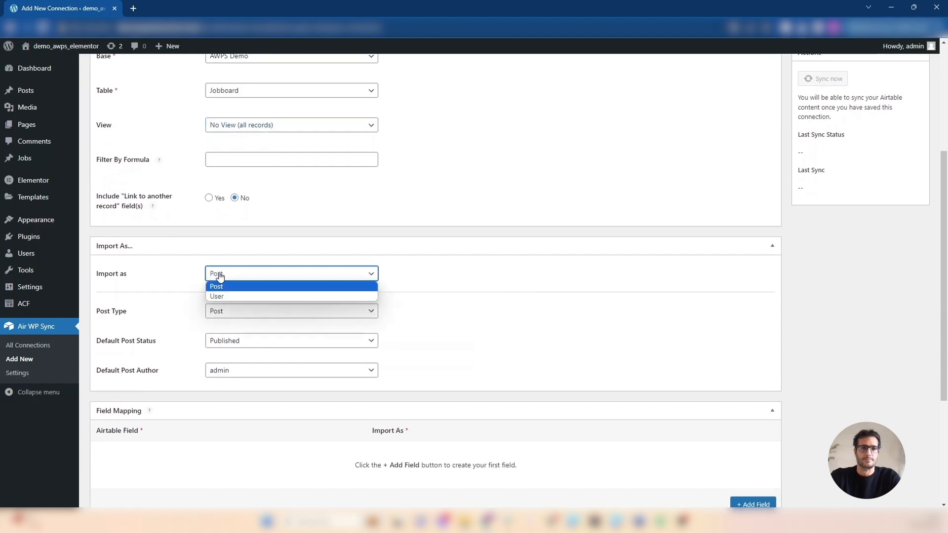
click(215, 288)
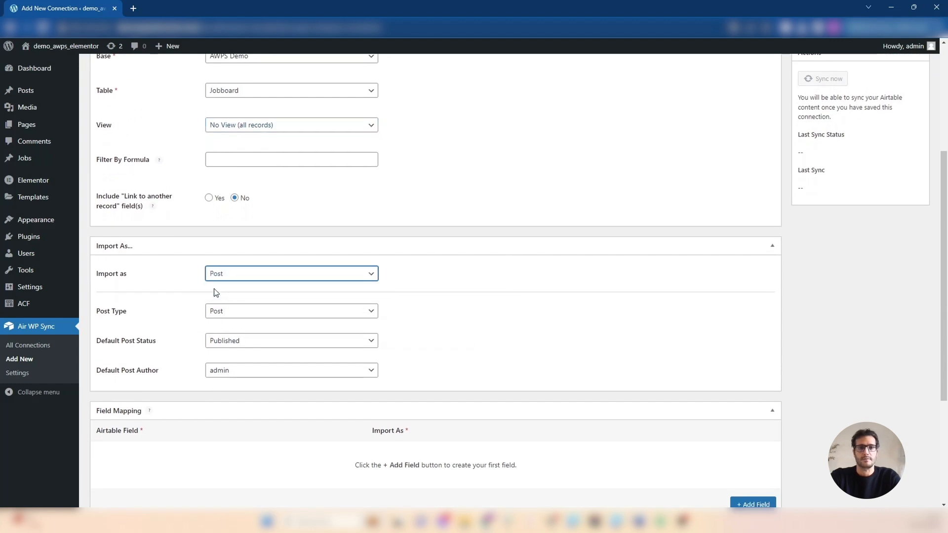
click(232, 318)
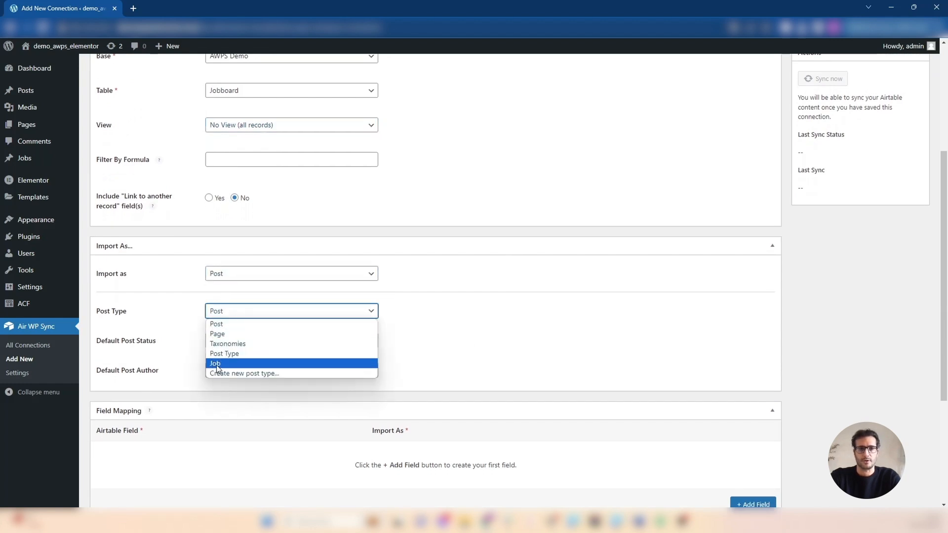
click(217, 365)
Step: Keep the default post status at Published and the default post author at admin
click(220, 342)
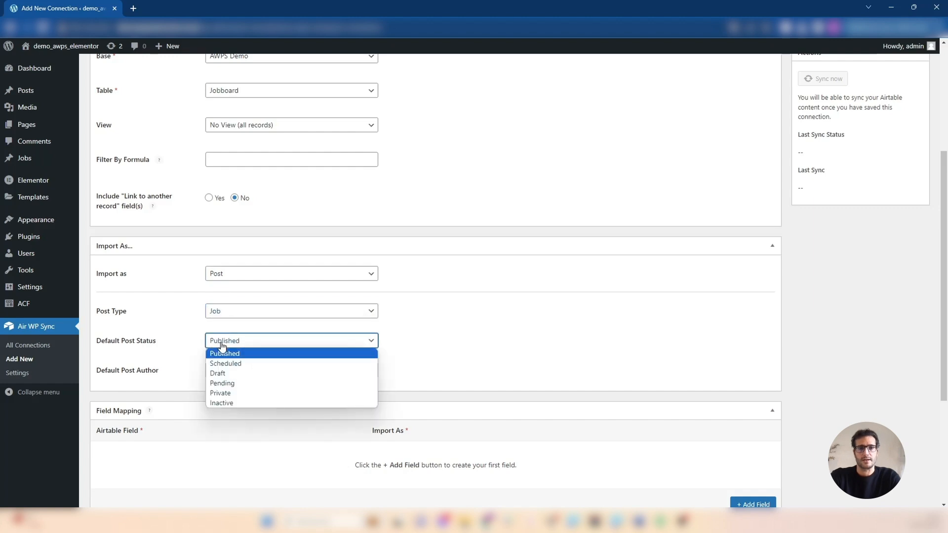
click(218, 355)
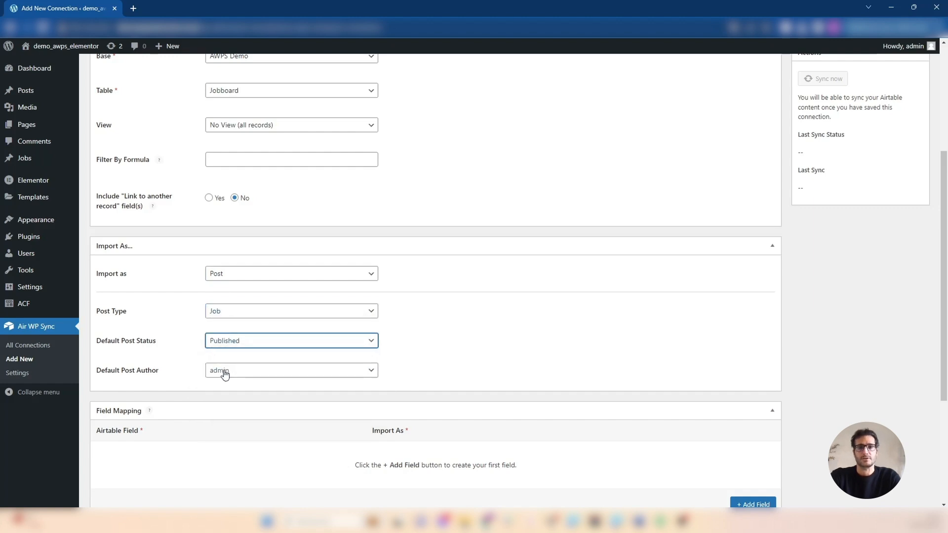
click(225, 375)
click(220, 383)
Step: Add a field mapping that imports the Airtable field Job Name as the post Title
scroll(438, 375, down, 4)
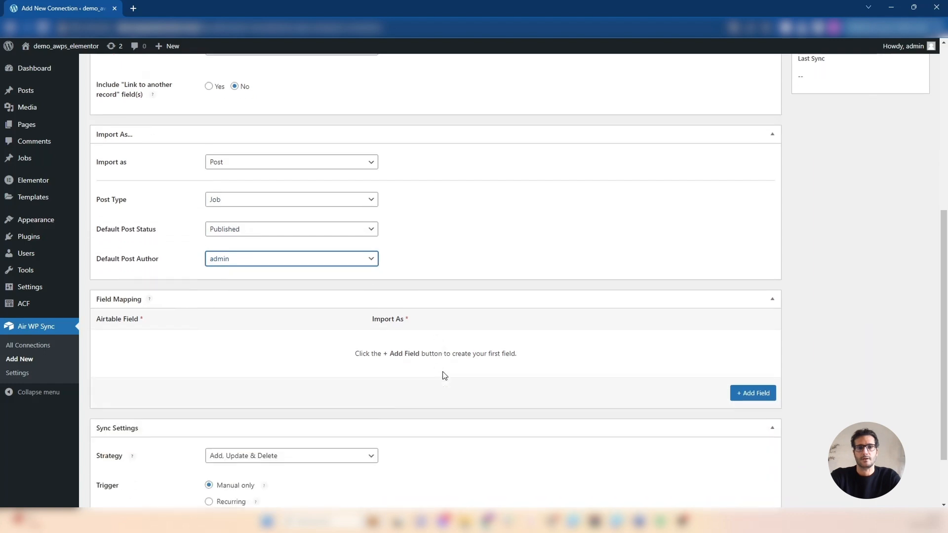
click(754, 317)
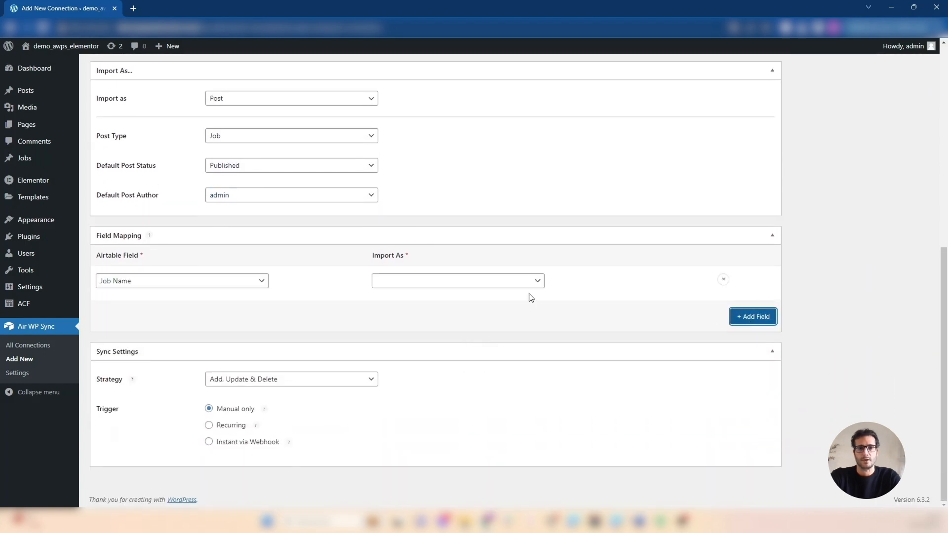
click(460, 287)
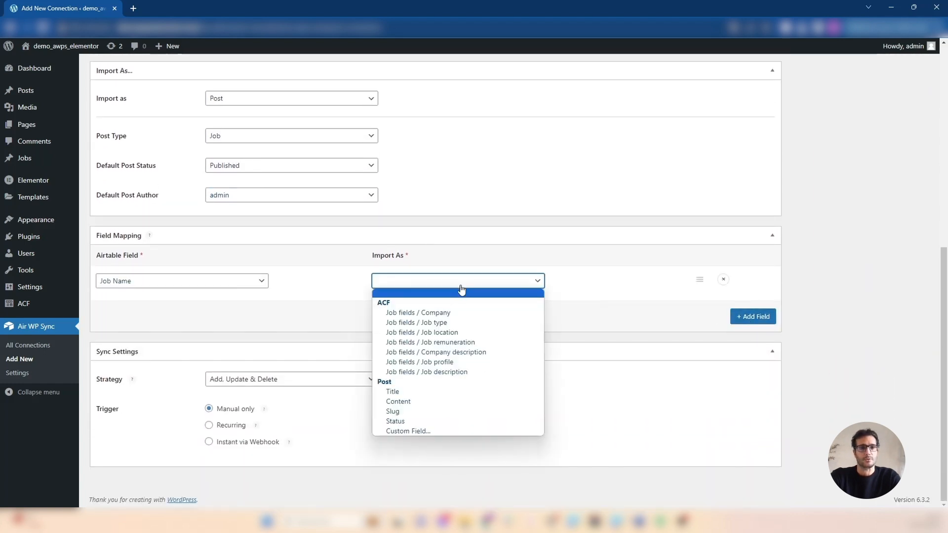
click(393, 391)
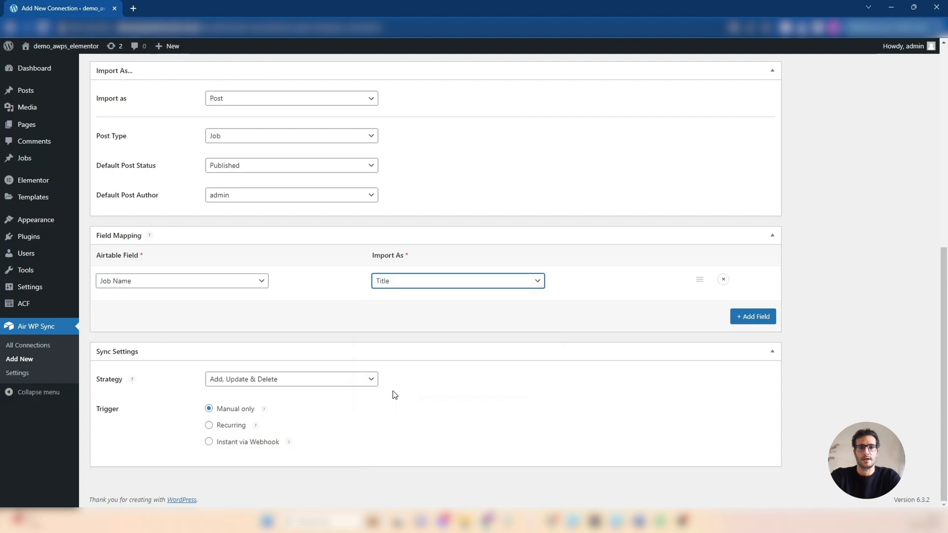
Step: Add a field mapping that imports the Airtable field Company as the ACF field Job fields / Company
click(745, 321)
click(180, 316)
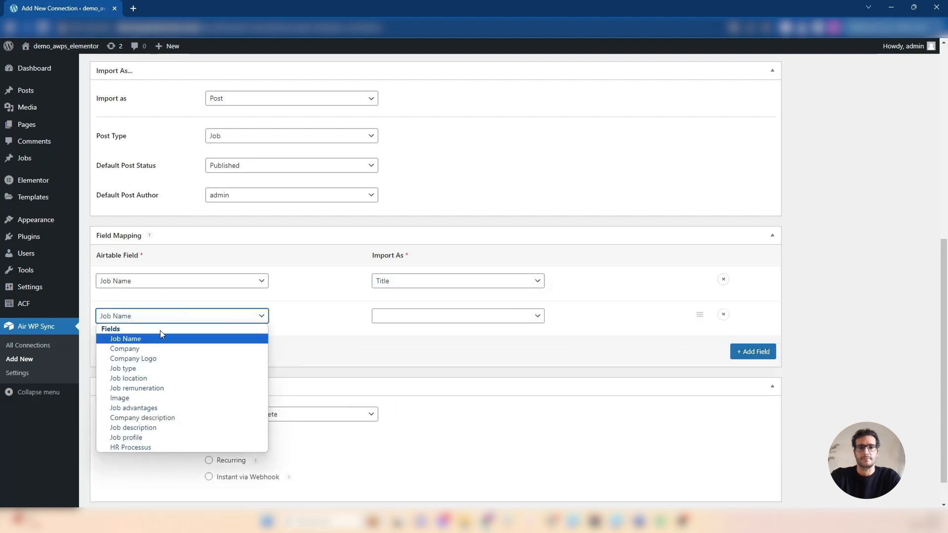
click(134, 350)
click(417, 320)
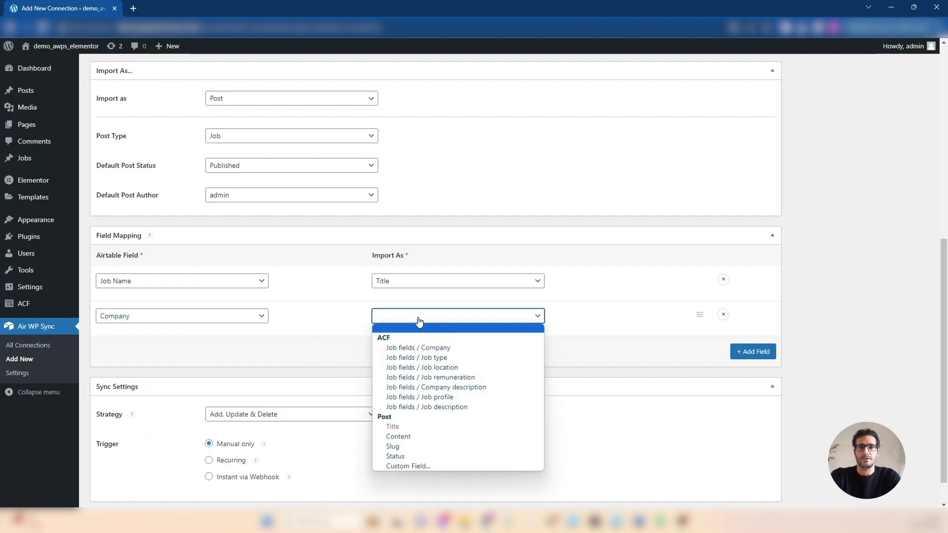
click(435, 352)
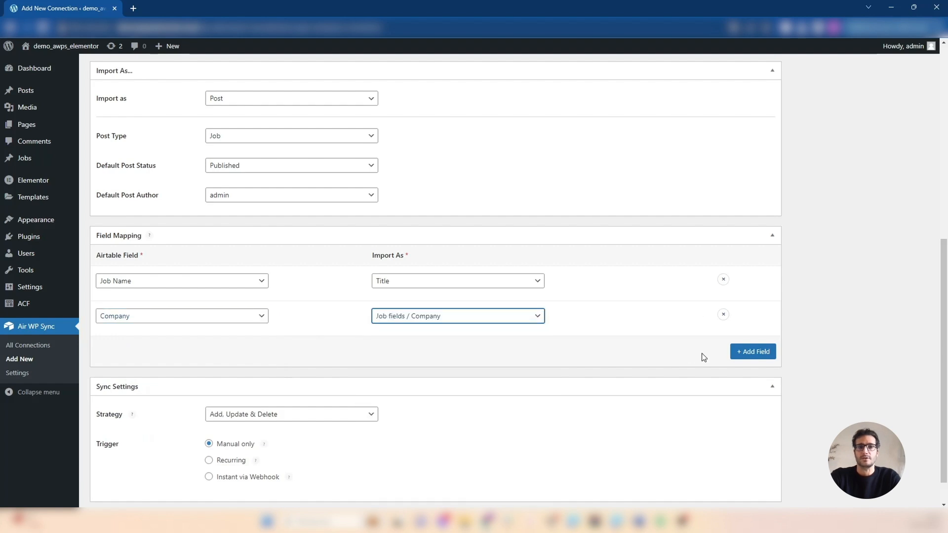
Step: Add a field mapping that imports the Airtable field Company Logo as Job fields / Company logo
click(736, 353)
click(150, 356)
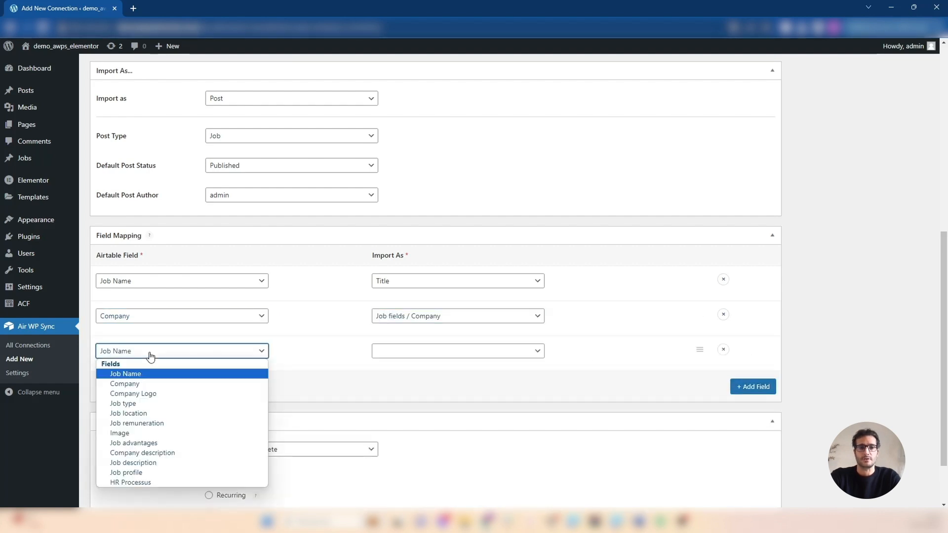
click(133, 394)
click(446, 355)
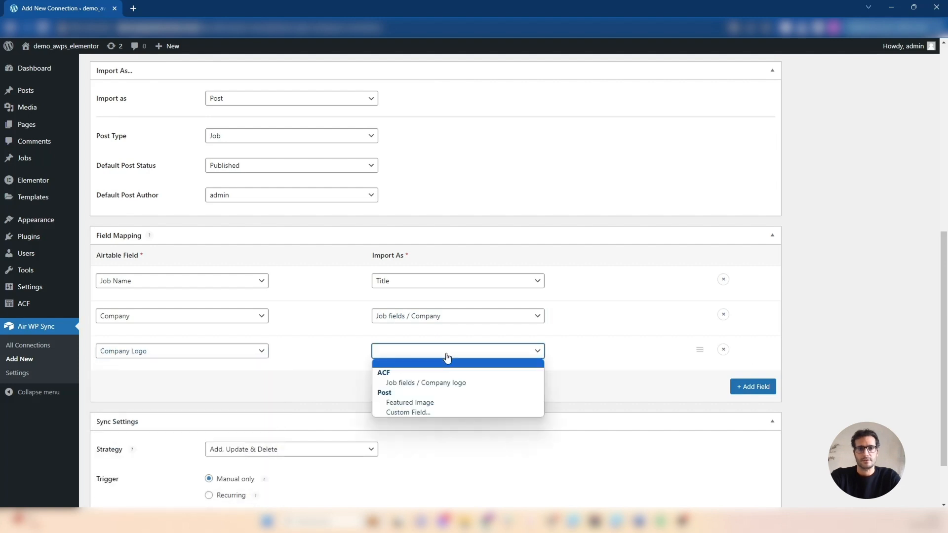
click(432, 383)
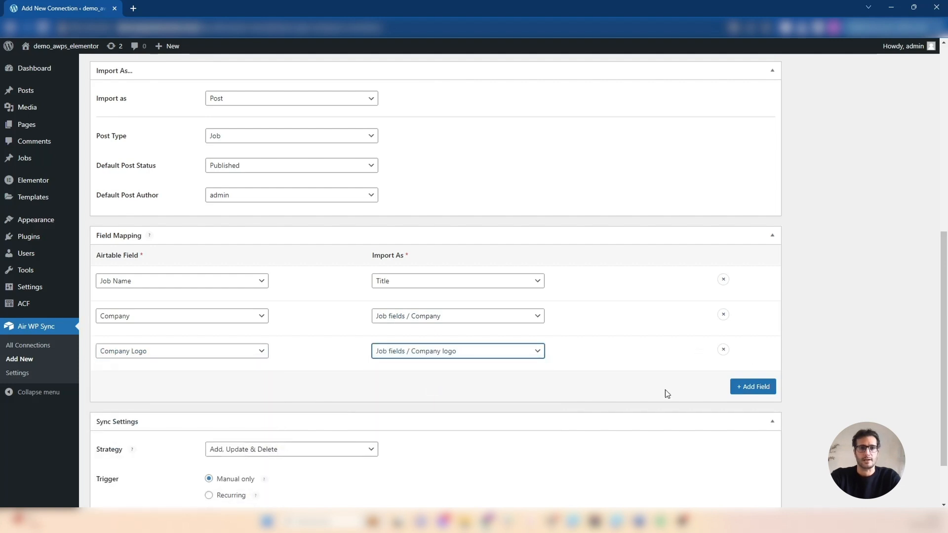
Step: Add a field mapping that imports the Airtable field Job type as Job fields / Job type
click(751, 387)
click(197, 386)
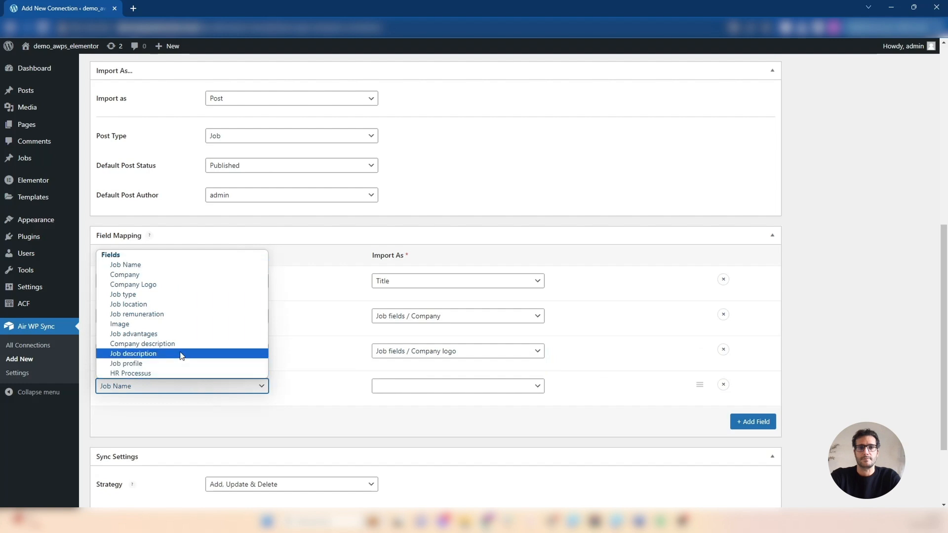
click(127, 296)
click(446, 388)
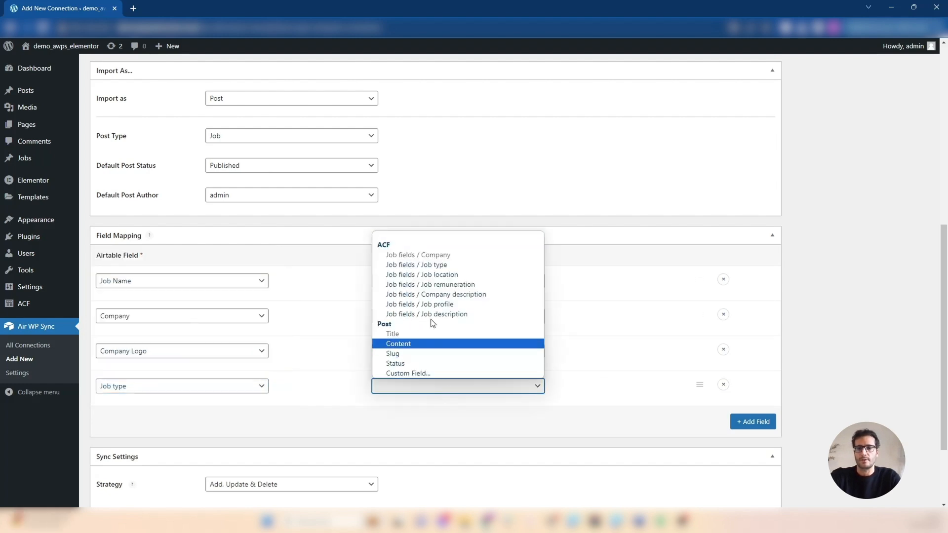
click(431, 269)
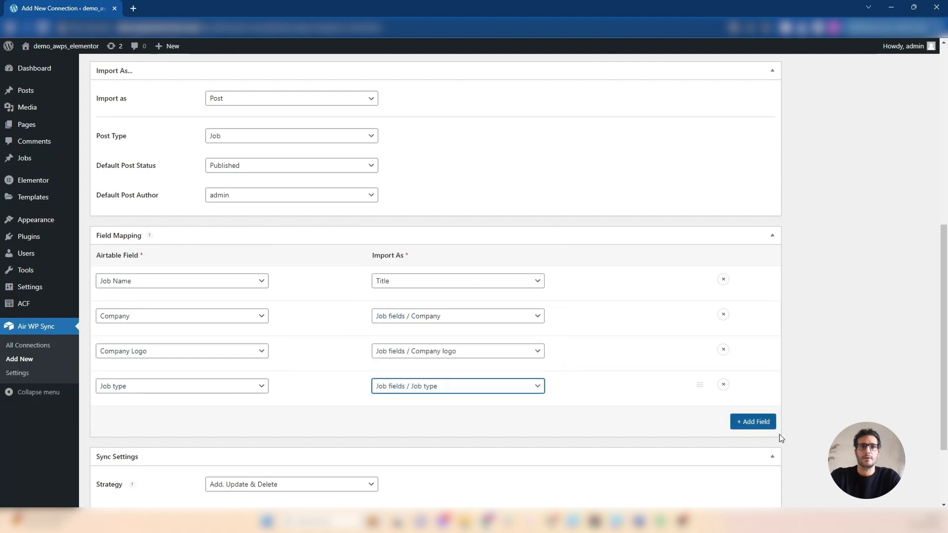
Step: Add a field mapping that imports the Airtable field Job location as Job fields / Job location
click(753, 422)
click(152, 430)
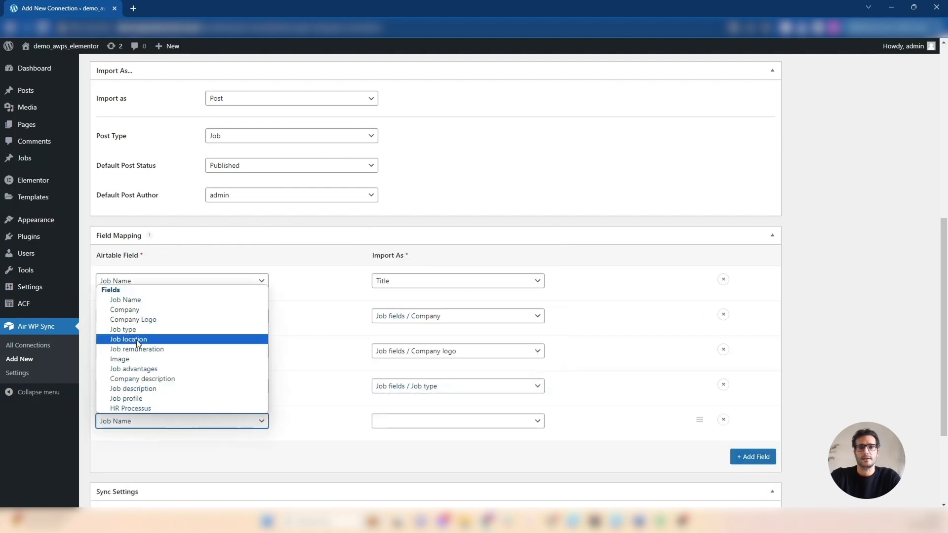
click(134, 344)
click(395, 425)
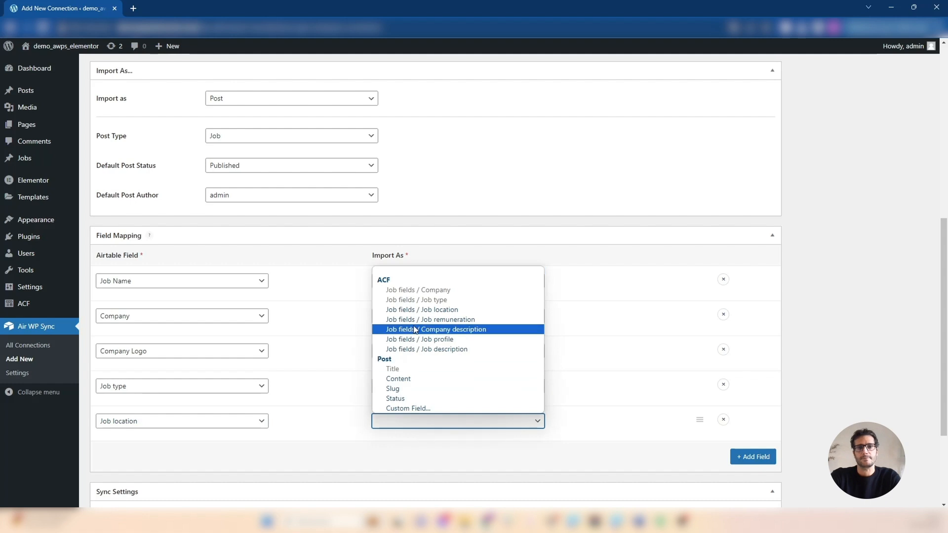
click(418, 309)
Step: Add a field mapping that imports the Airtable field Job remuneration as Job fields / Job remuneration
click(752, 456)
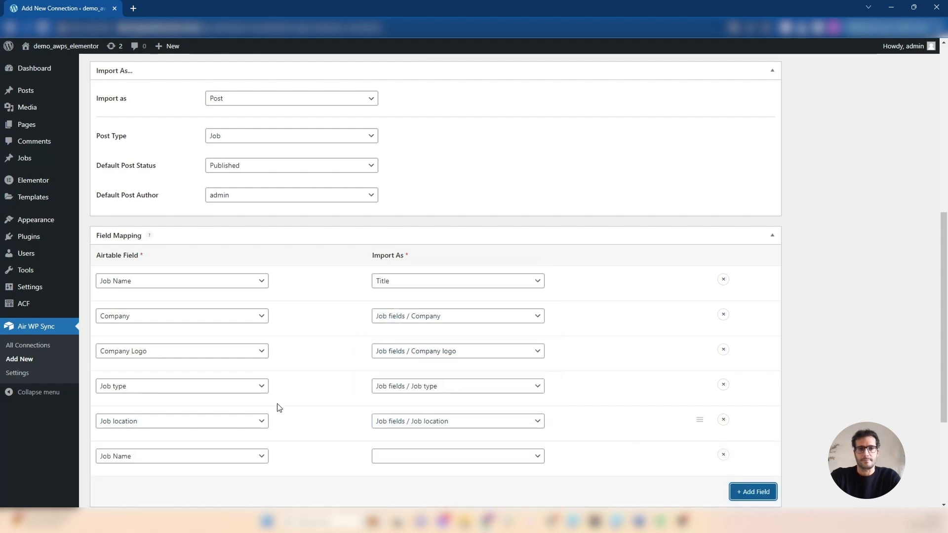
scroll(223, 390, down, 2)
click(140, 364)
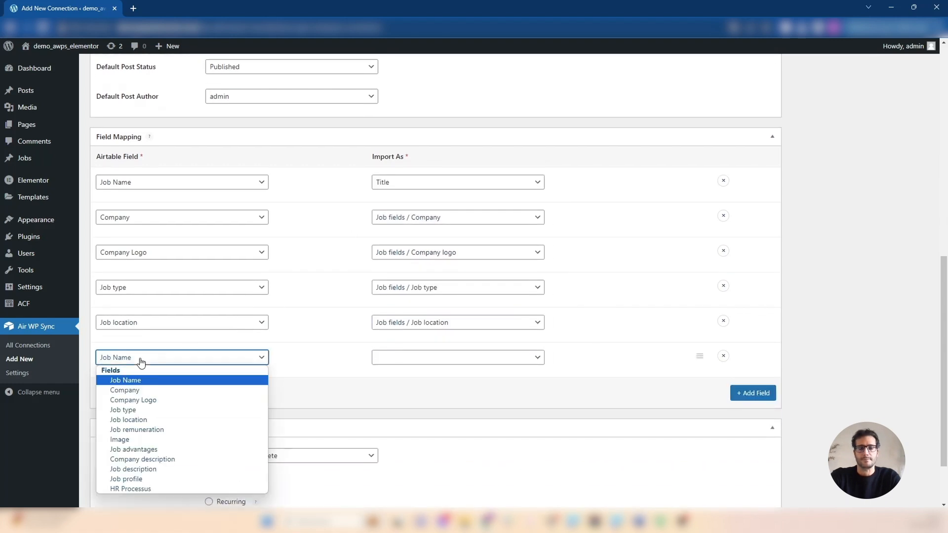
click(138, 430)
click(408, 361)
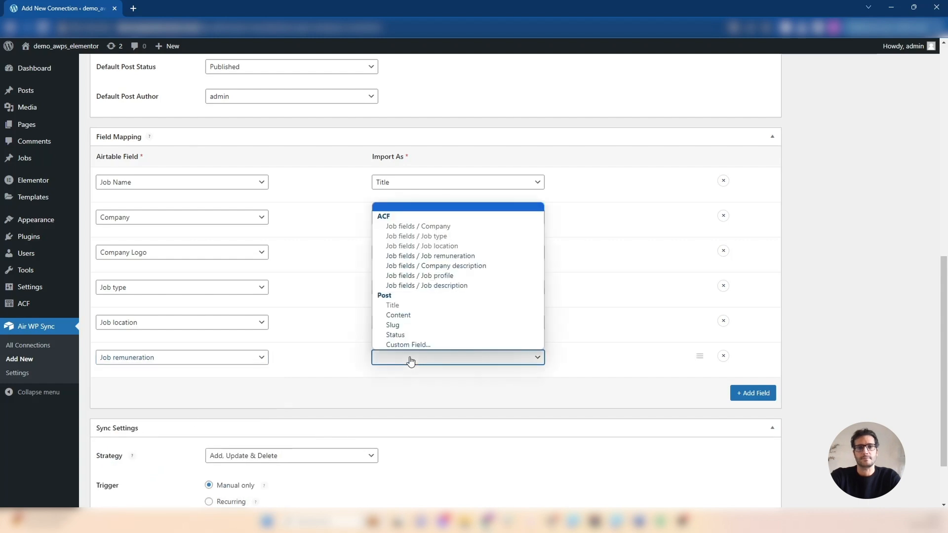
click(427, 256)
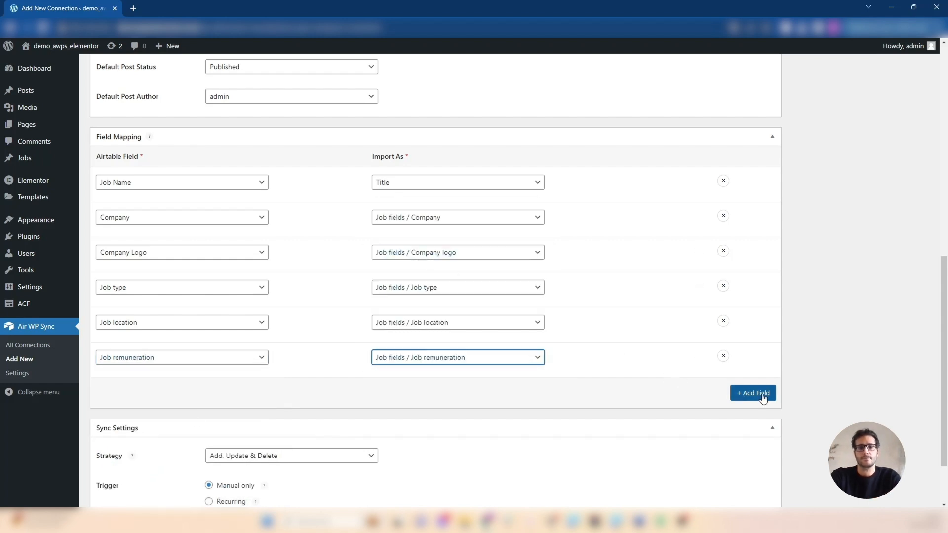
Step: Add a field mapping that imports the Airtable field Image as the post's Featured Image
click(735, 393)
click(160, 397)
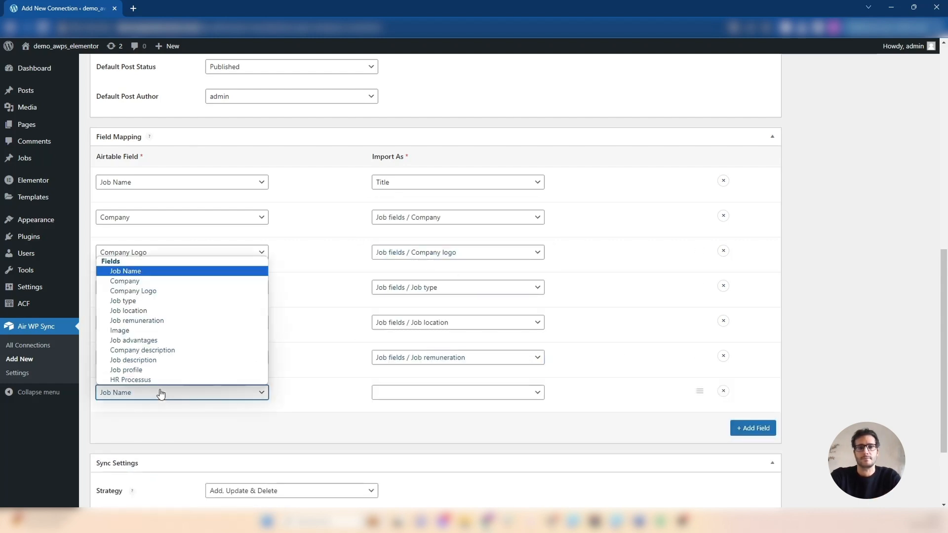
click(137, 335)
click(426, 395)
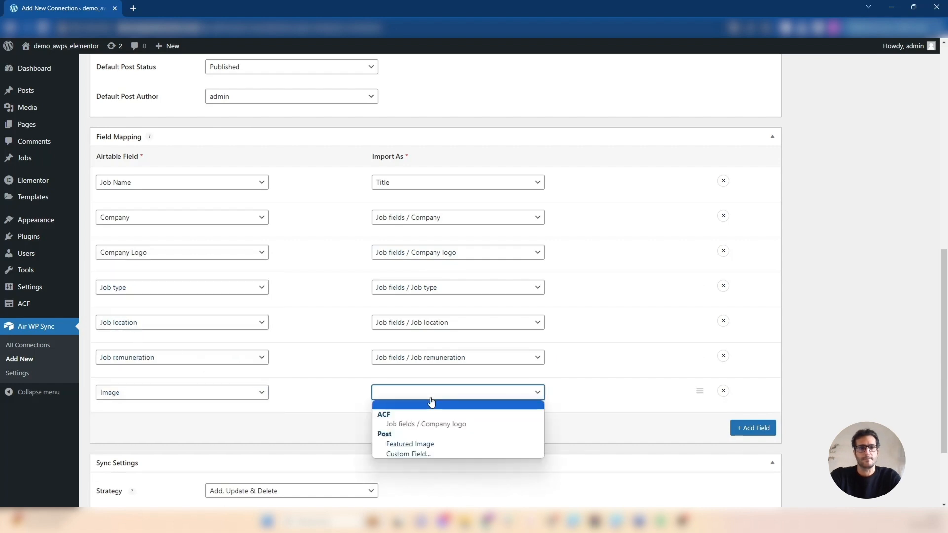
click(424, 445)
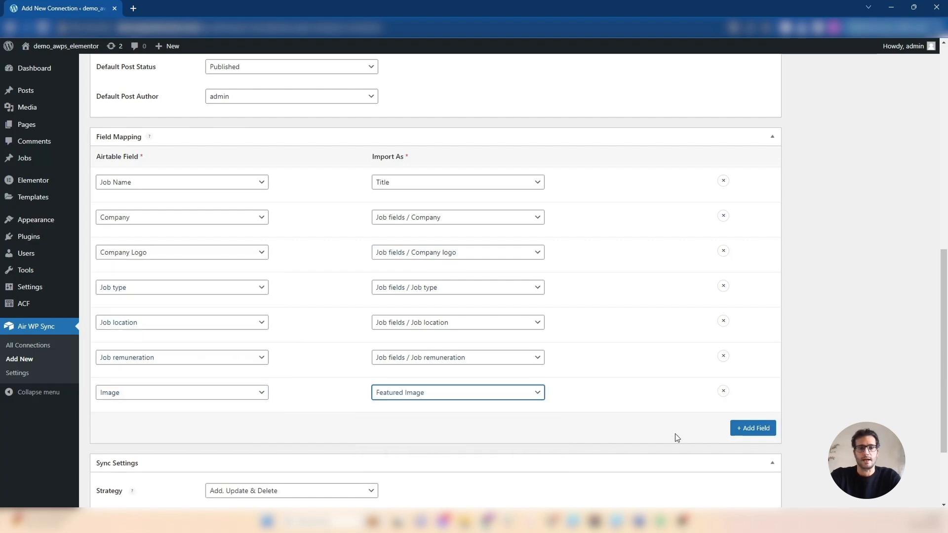
Step: Add a field mapping that imports the Airtable field Company description as Job fields / Company description
click(737, 433)
click(112, 430)
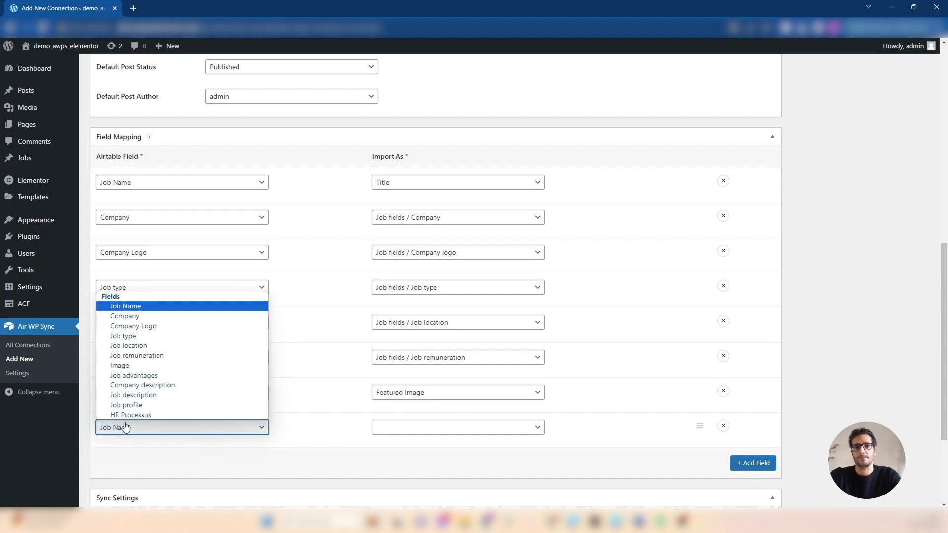
click(134, 377)
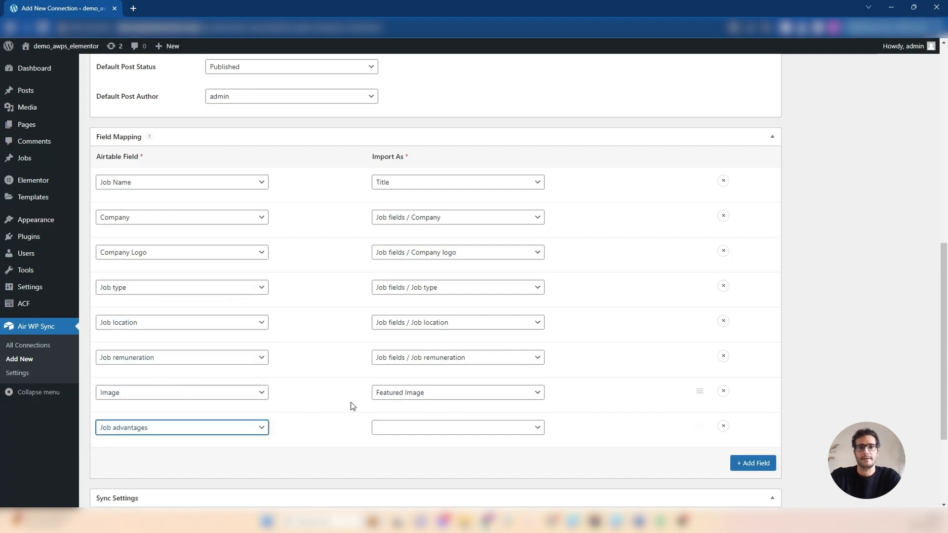
click(430, 428)
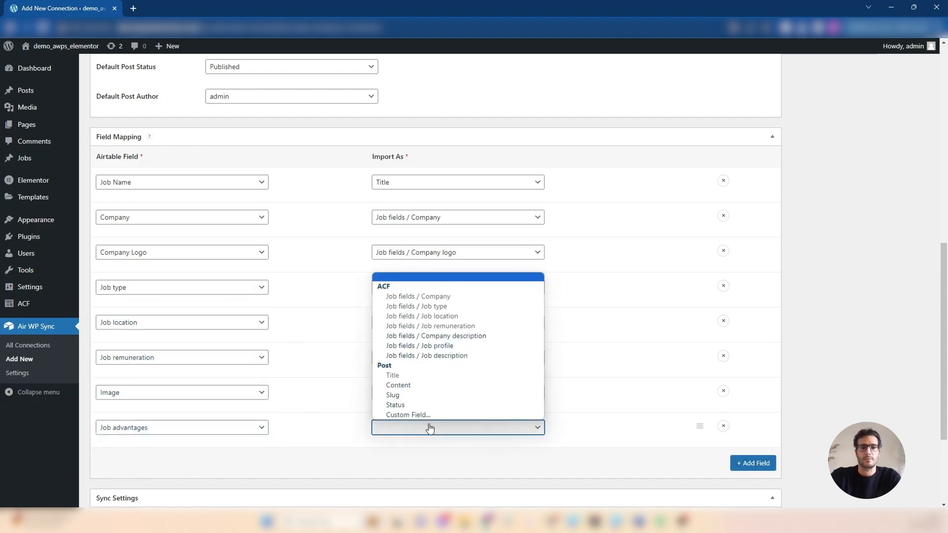
click(238, 428)
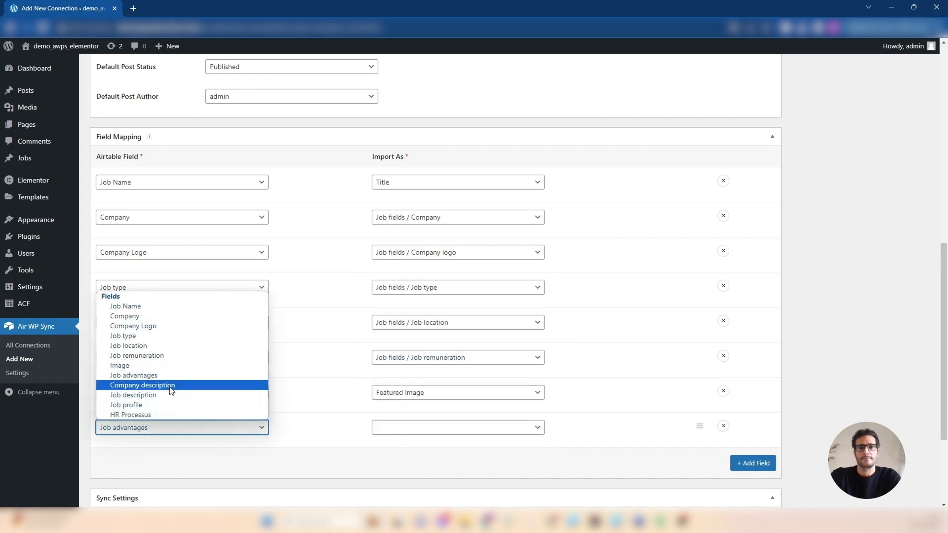
click(170, 385)
click(474, 427)
click(445, 336)
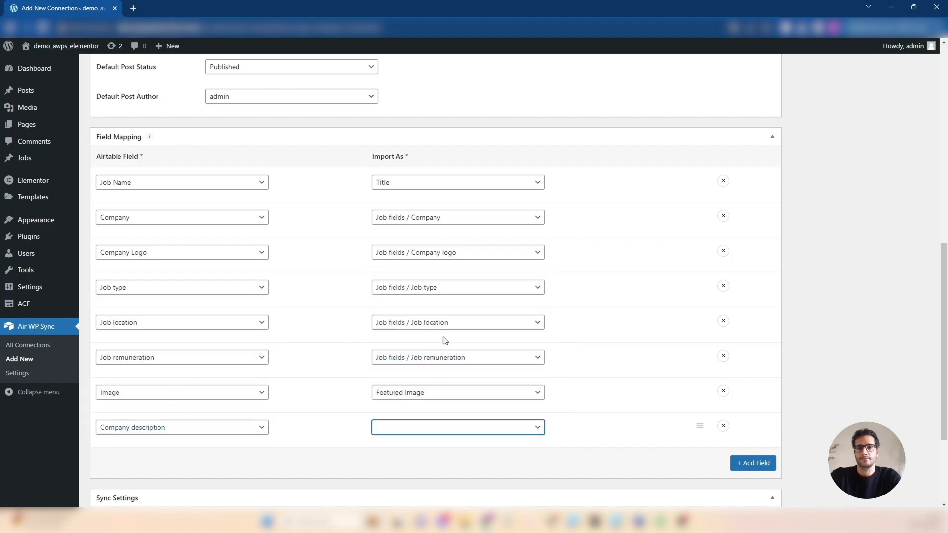
Step: Add a field mapping that imports the Airtable field Job description as Job fields / Job description
click(751, 463)
click(154, 464)
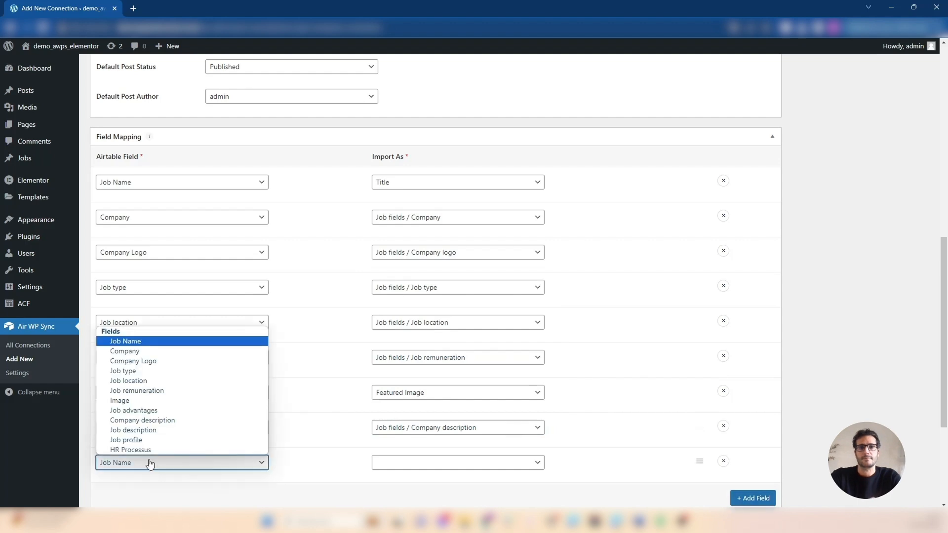
click(143, 430)
click(463, 468)
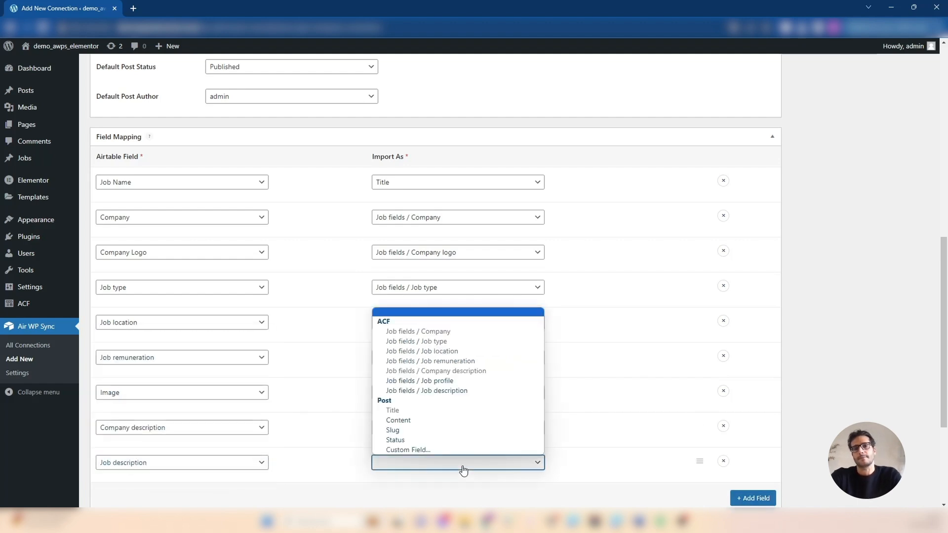
click(446, 391)
Step: Add a field mapping that imports the Airtable field Job profile as Job fields / Job profile
click(769, 500)
scroll(208, 395, down, 2)
click(138, 400)
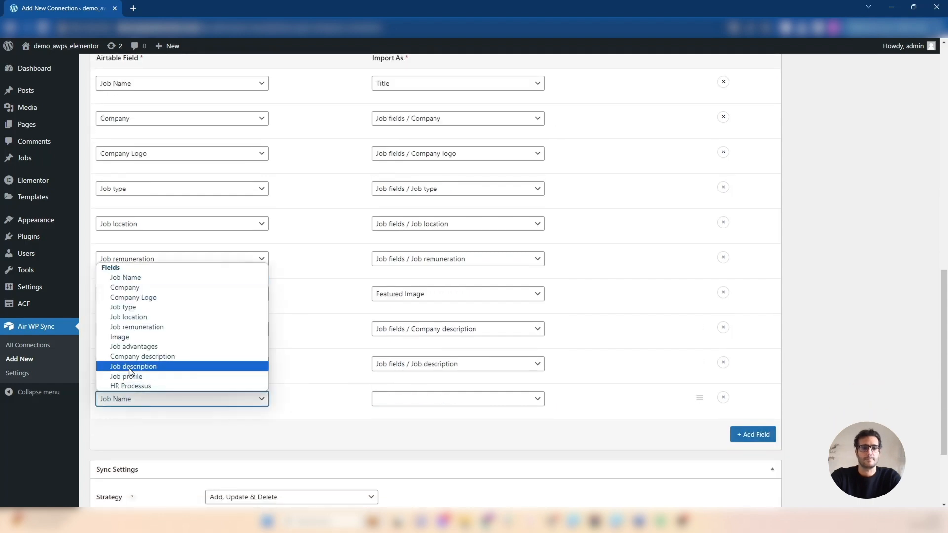
click(131, 377)
click(433, 402)
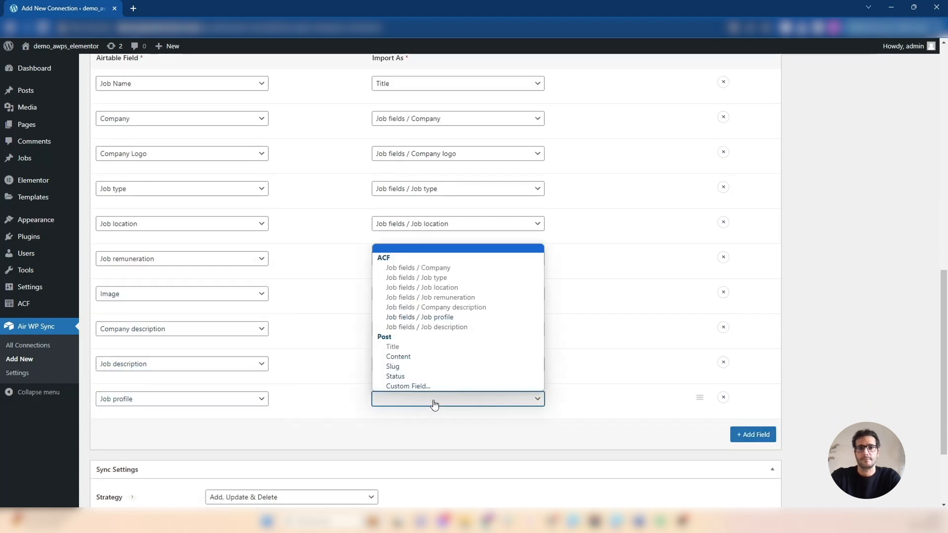
click(420, 317)
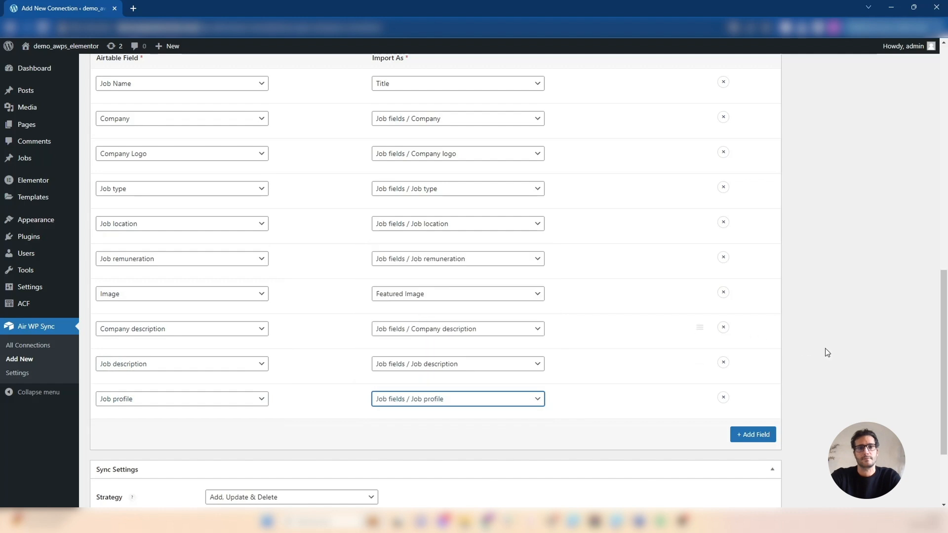
Step: Keep the sync strategy at Add, Update & Delete and the sync trigger at Manual only
scroll(831, 353, down, 3)
click(287, 380)
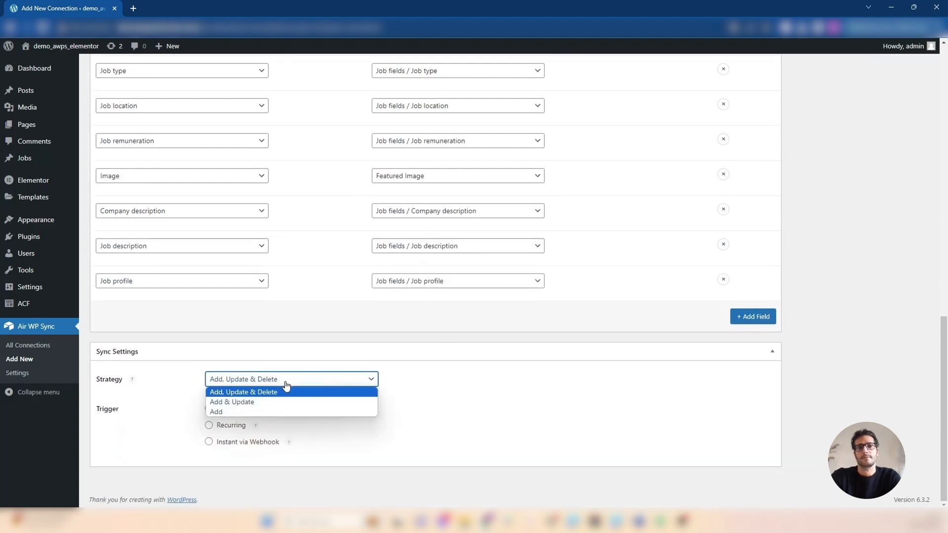
click(221, 393)
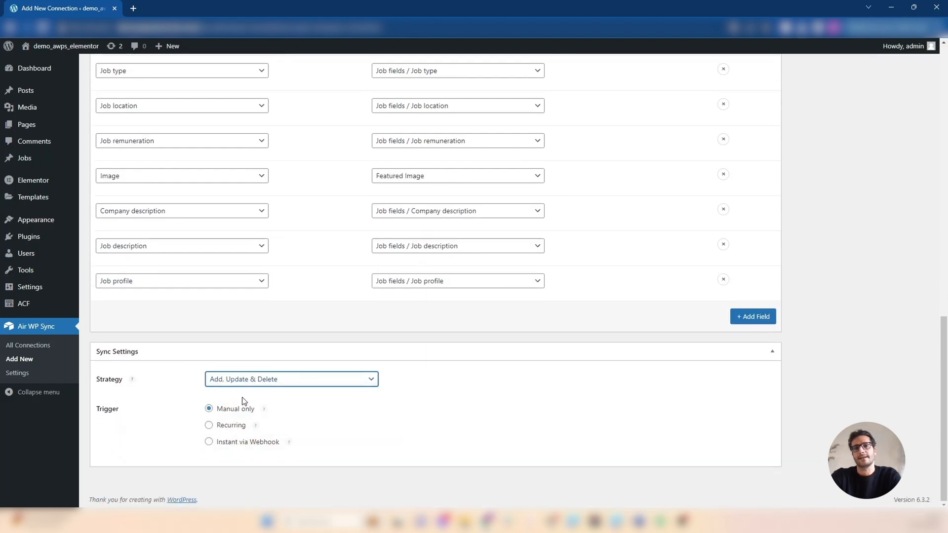
mouse_move(266, 411)
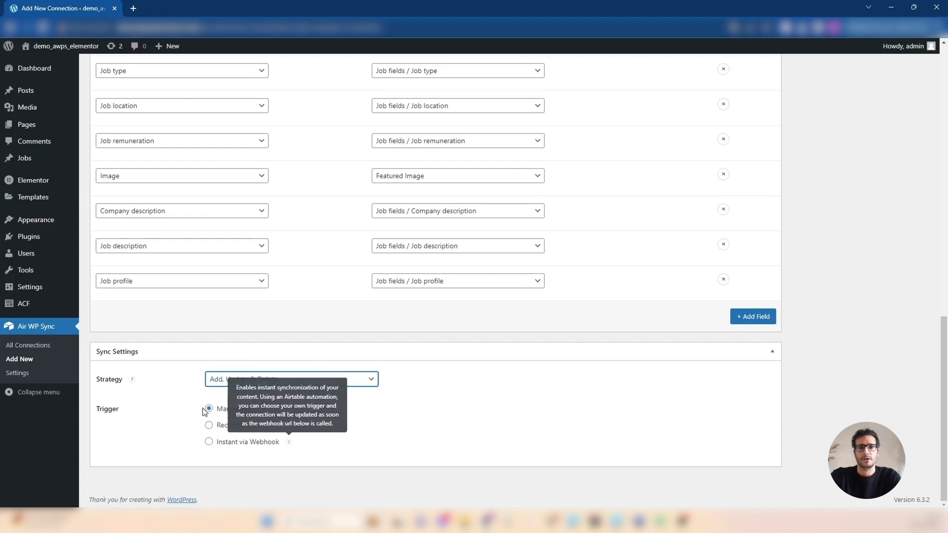
click(277, 420)
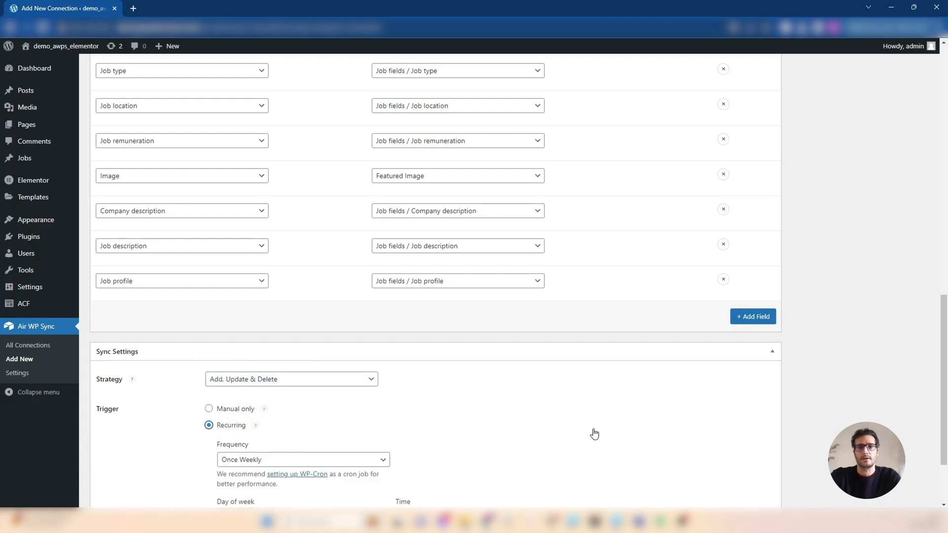
click(208, 409)
Step: Publish the Jobboard import connection and check the notice above its title
scroll(801, 394, up, 15)
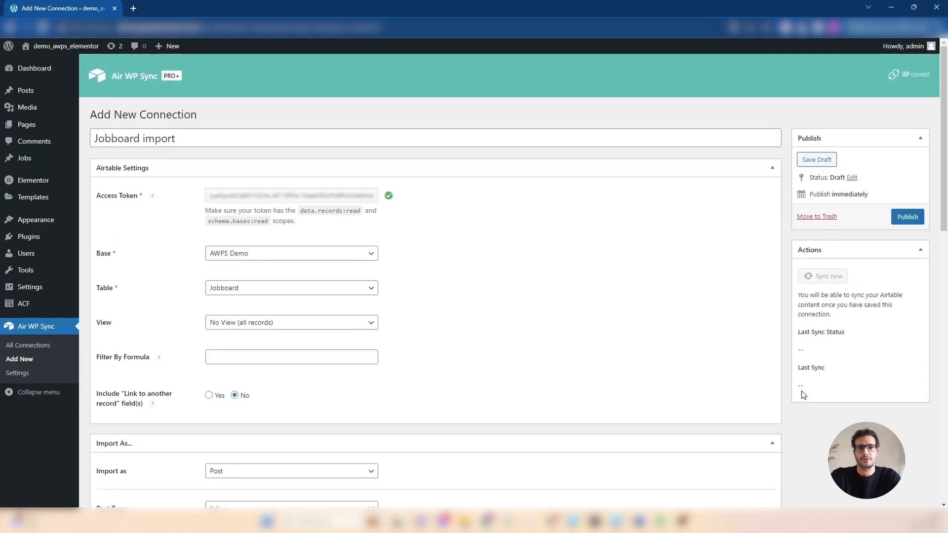
click(906, 218)
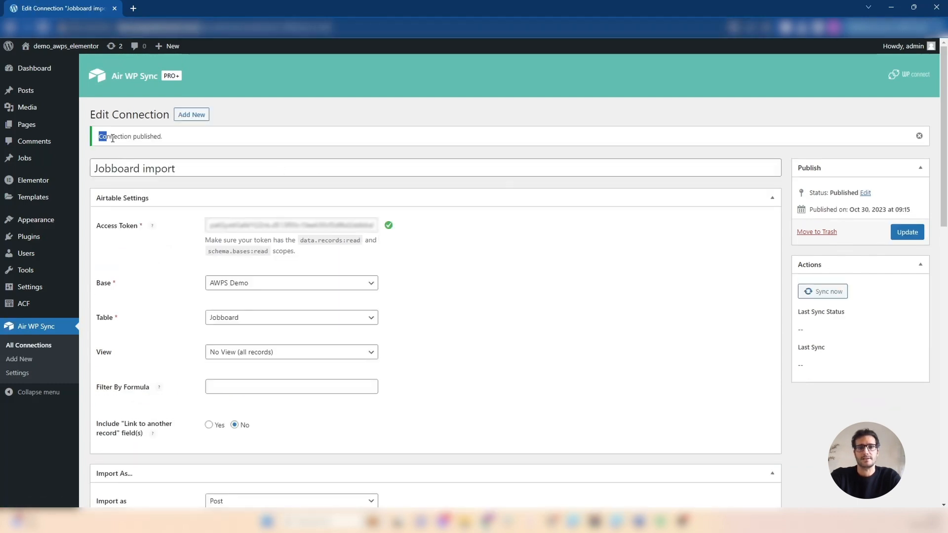
drag(101, 136, 173, 141)
click(173, 141)
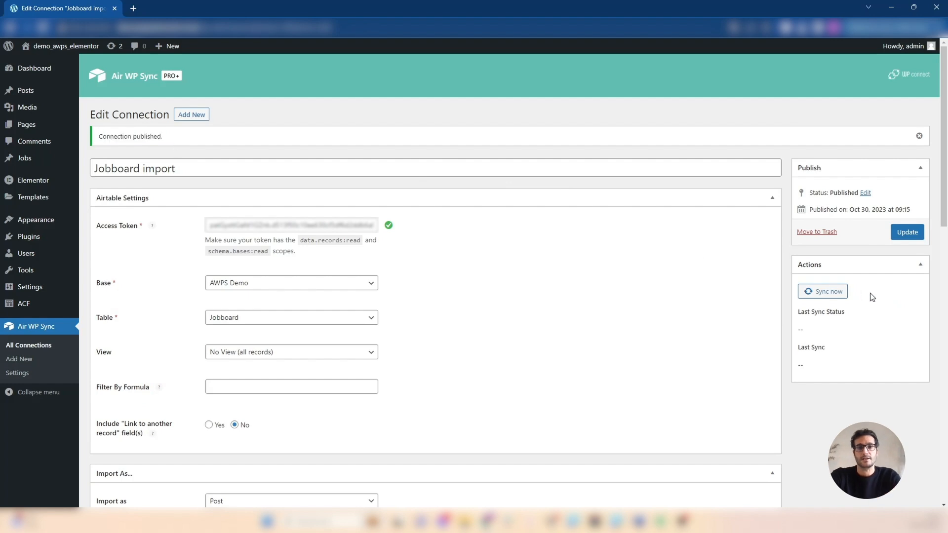
Step: Run the Jobboard import sync and review the imported posts in the Jobs list
click(821, 293)
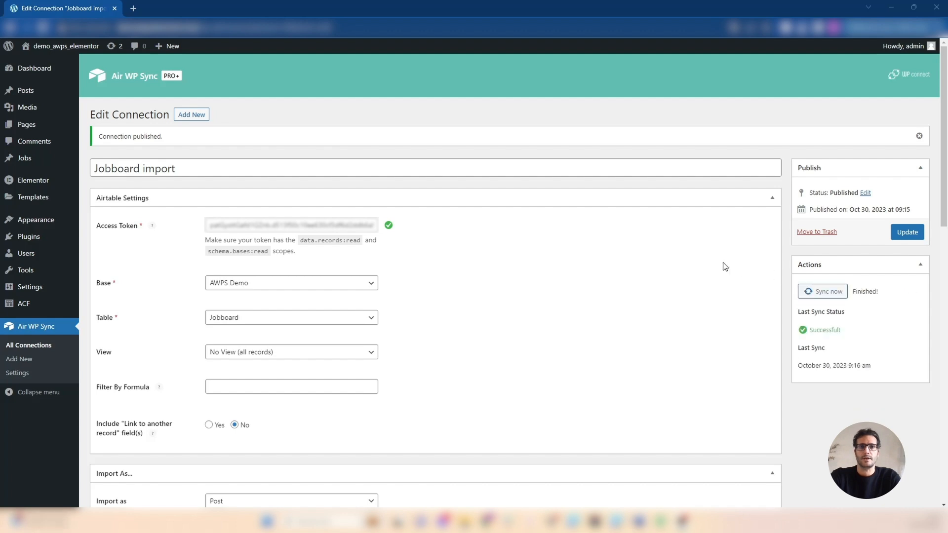
double_click(861, 290)
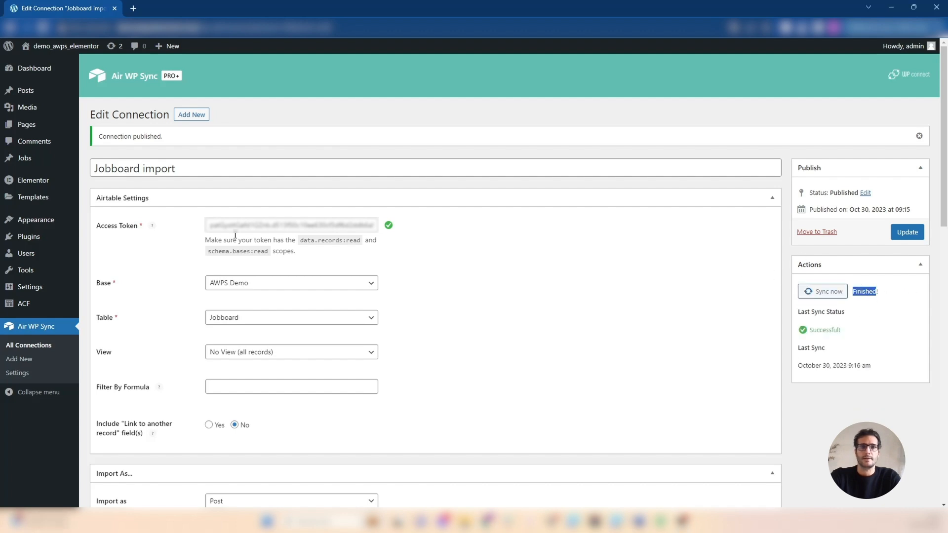
click(25, 159)
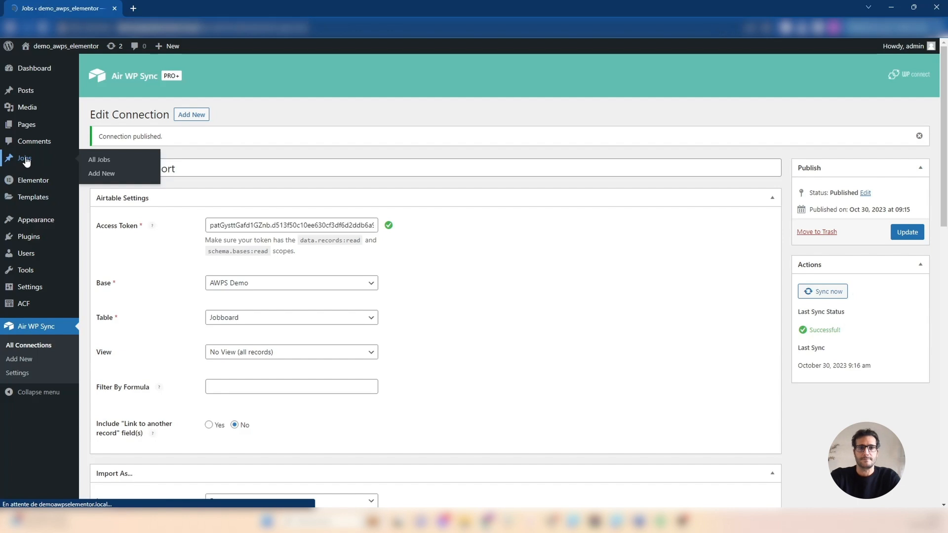
scroll(201, 228, down, 5)
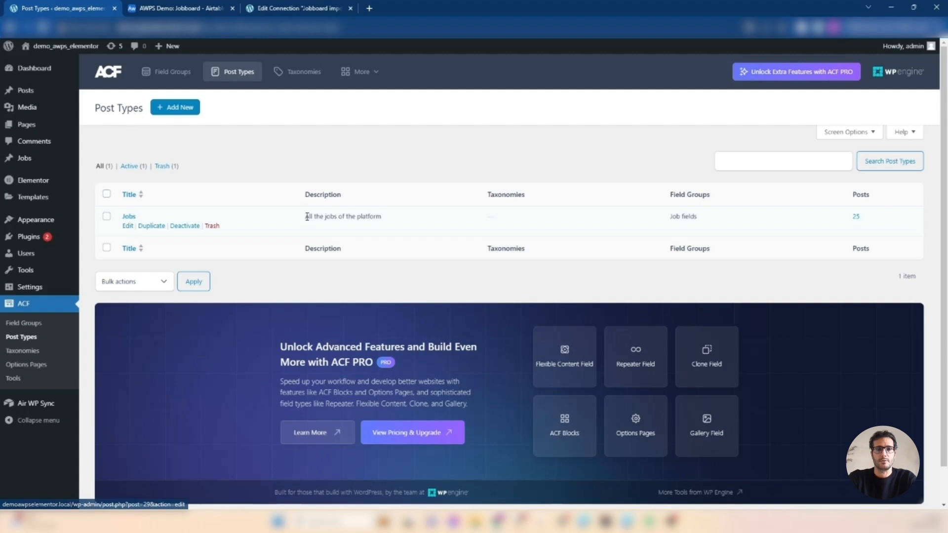
Step: Review the Jobs post type's description and compare the Job fields group with the columns of the Airtable Jobboard table
drag(305, 216, 386, 221)
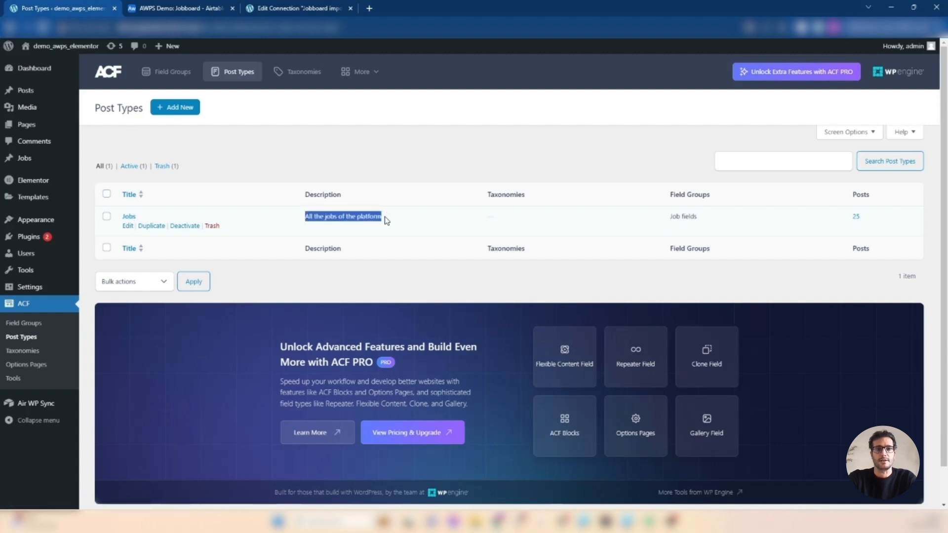
click(385, 219)
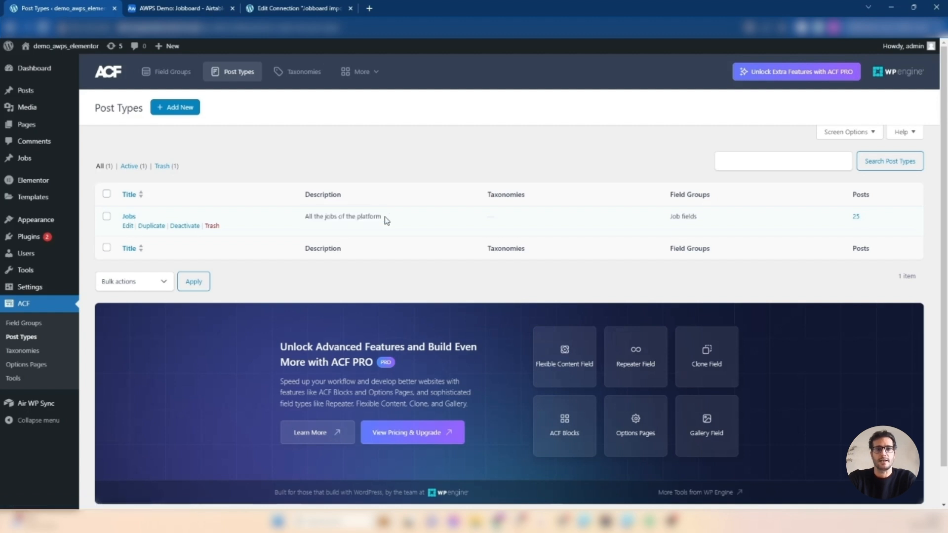
click(168, 74)
click(138, 217)
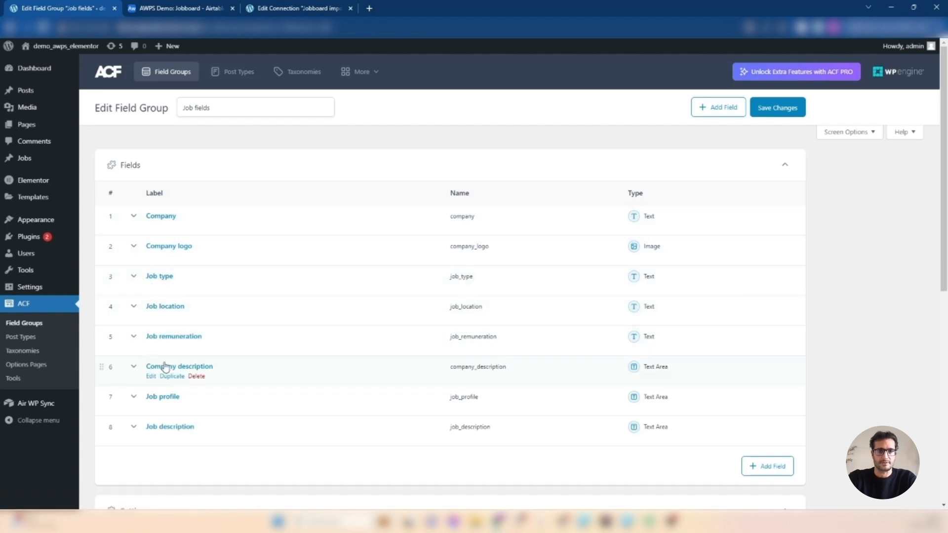
click(176, 8)
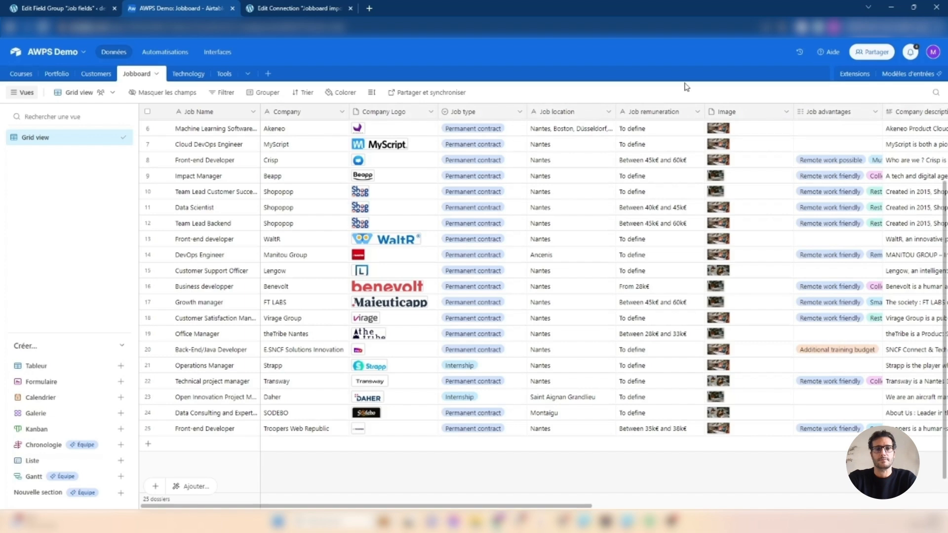
click(49, 7)
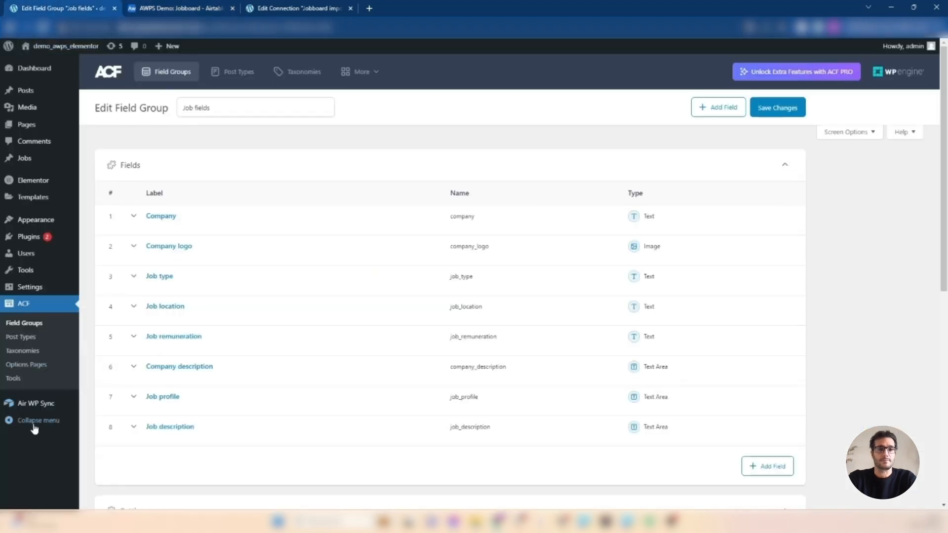
Step: Open the Jobboard import connection and compare its base and table settings with the Airtable base
click(31, 403)
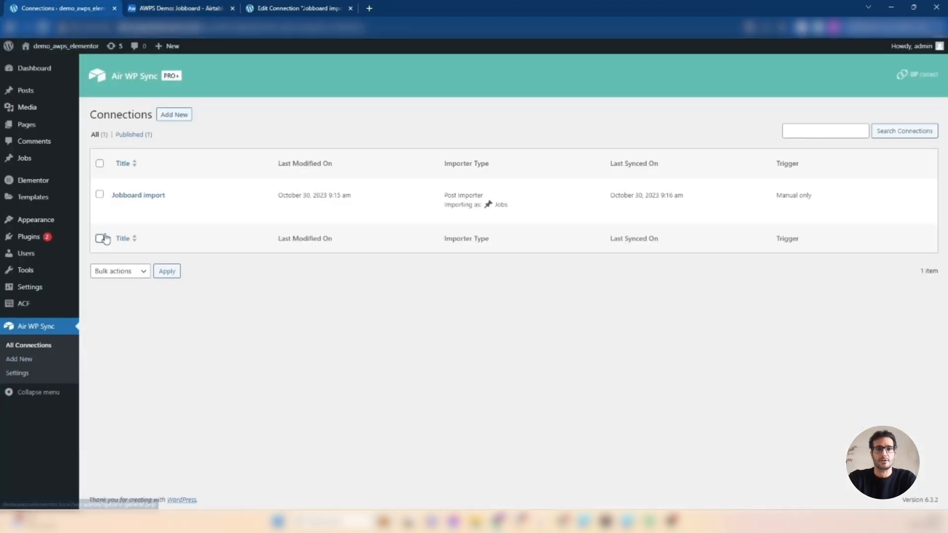
click(141, 196)
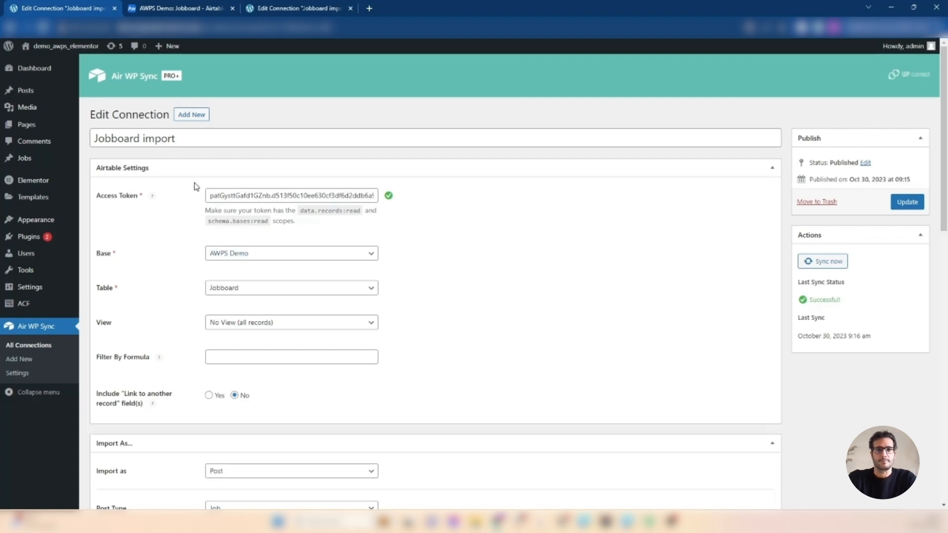
click(173, 6)
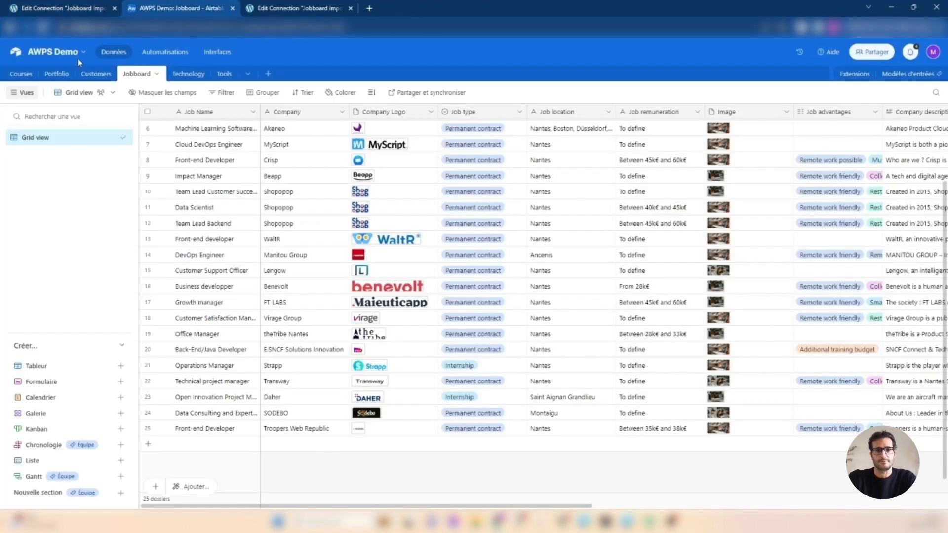
click(63, 7)
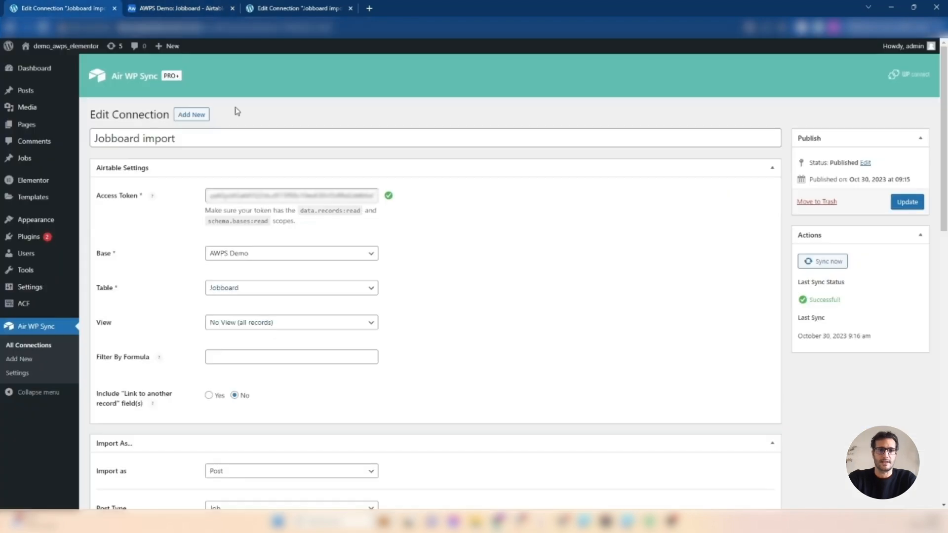
click(193, 8)
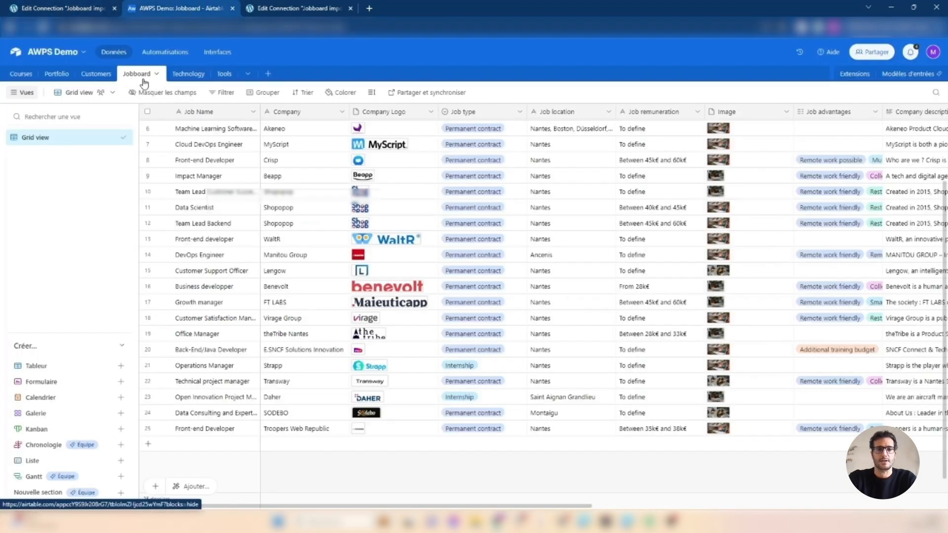
click(66, 9)
Step: Check the connection's post type options and compare its field mapping with the Airtable Jobboard columns
scroll(448, 275, down, 3)
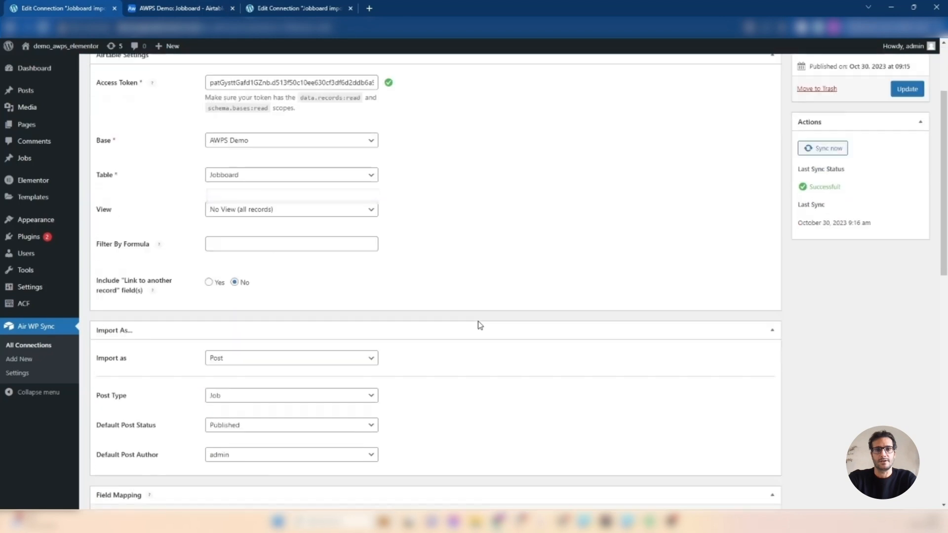
click(291, 360)
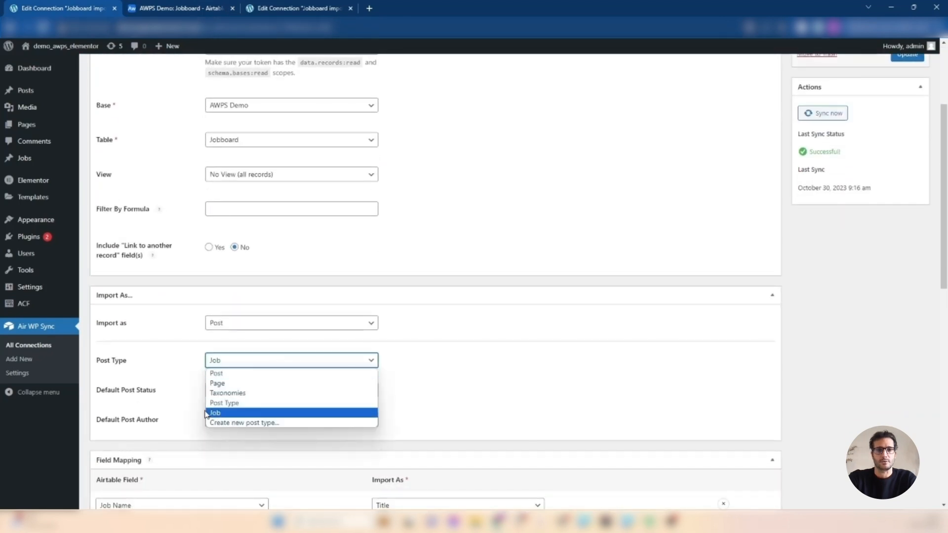
click(463, 369)
scroll(502, 359, down, 1)
scroll(502, 359, down, 5)
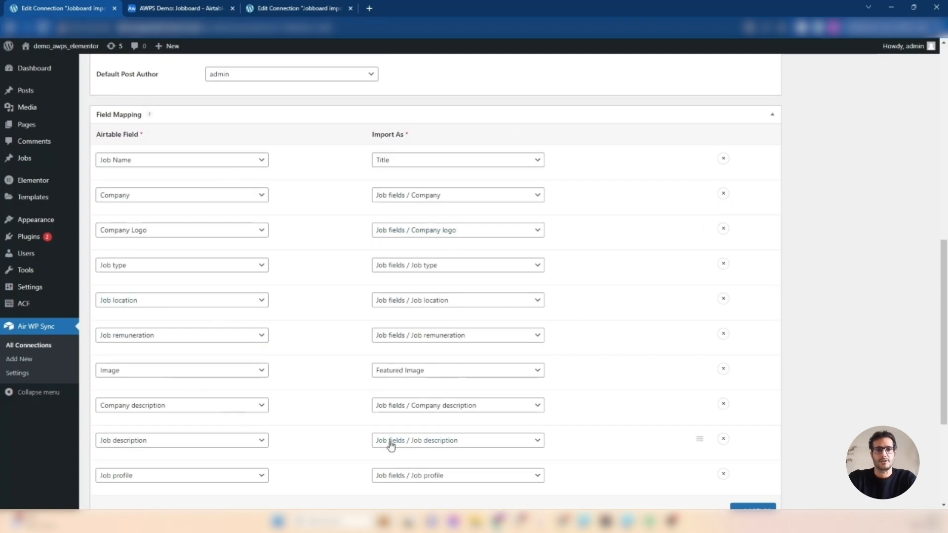
click(150, 8)
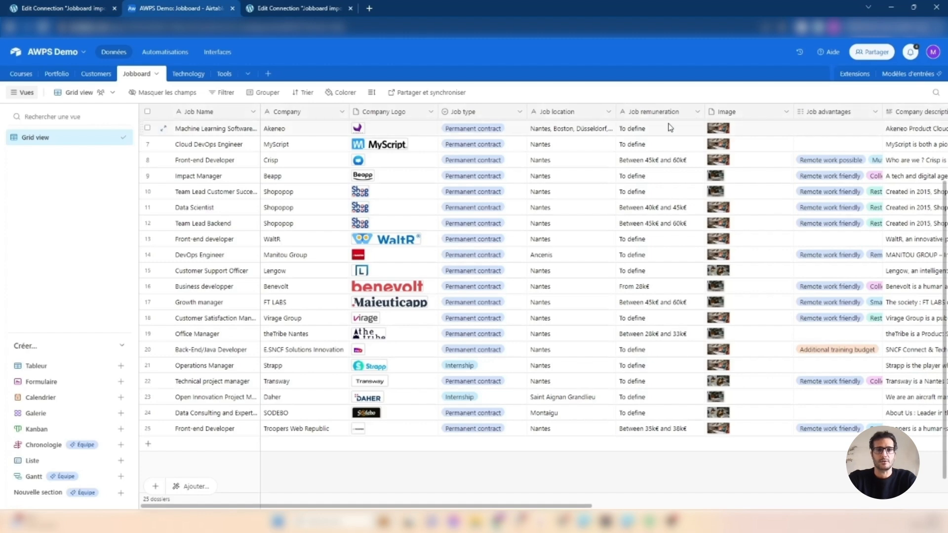
click(61, 6)
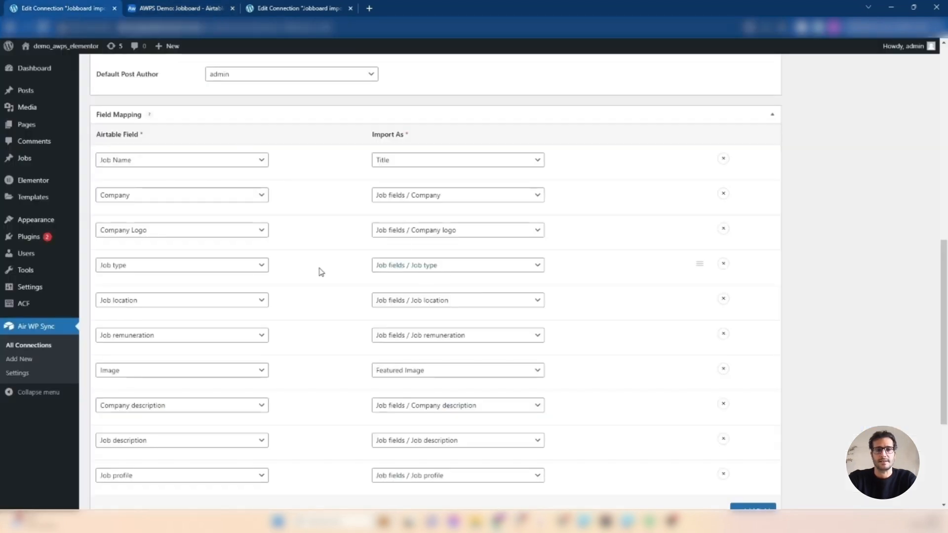
Step: Create a Loop Item template named Jobboard list with Posts as its source type, and dismiss the template library
click(37, 197)
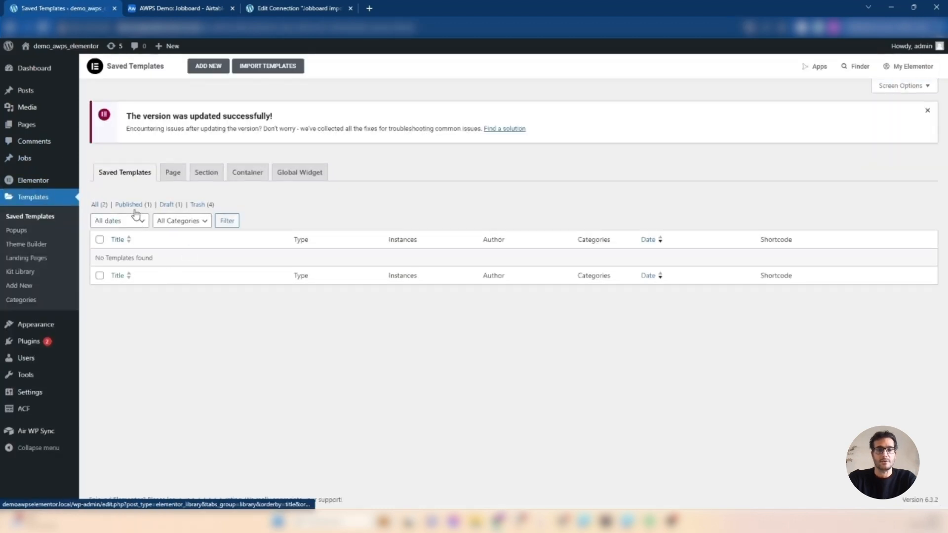
click(208, 69)
click(568, 271)
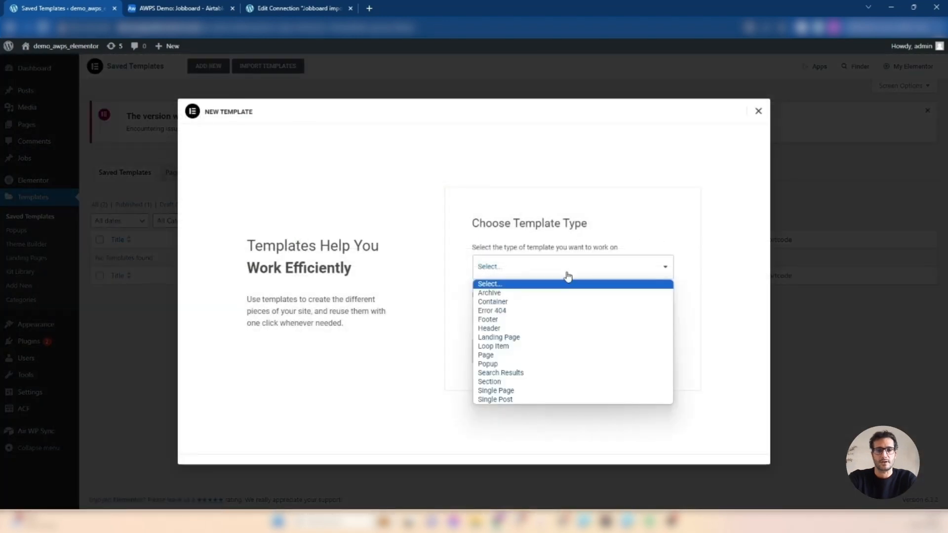
click(492, 347)
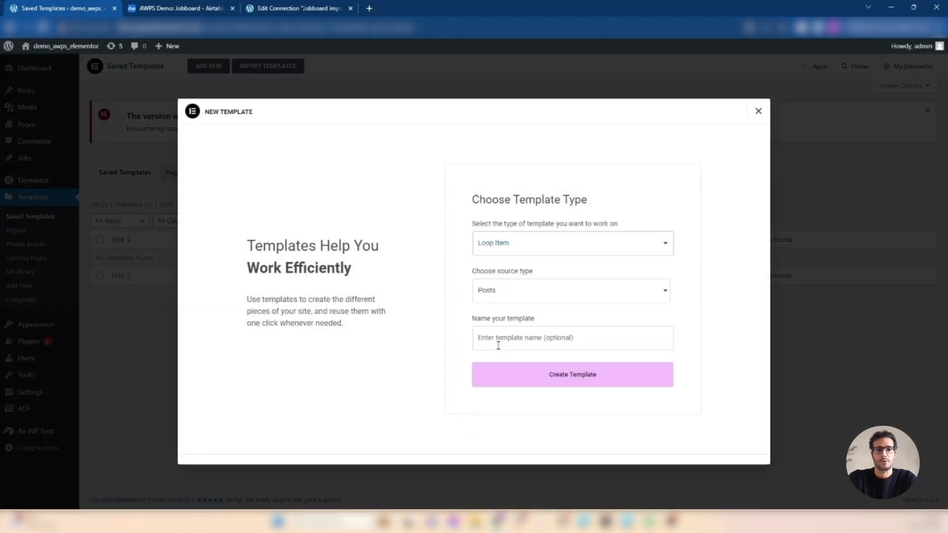
click(504, 296)
click(487, 308)
click(501, 337)
text(-)
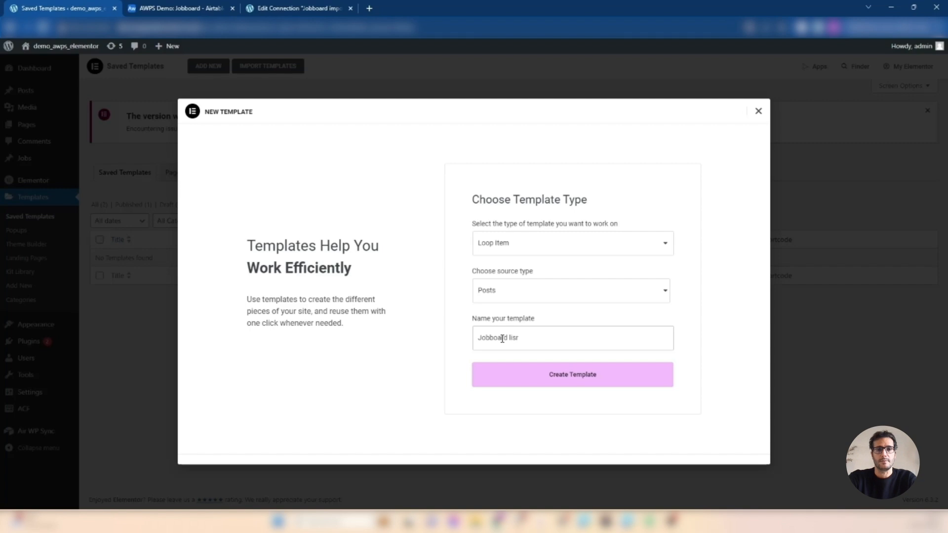
click(540, 384)
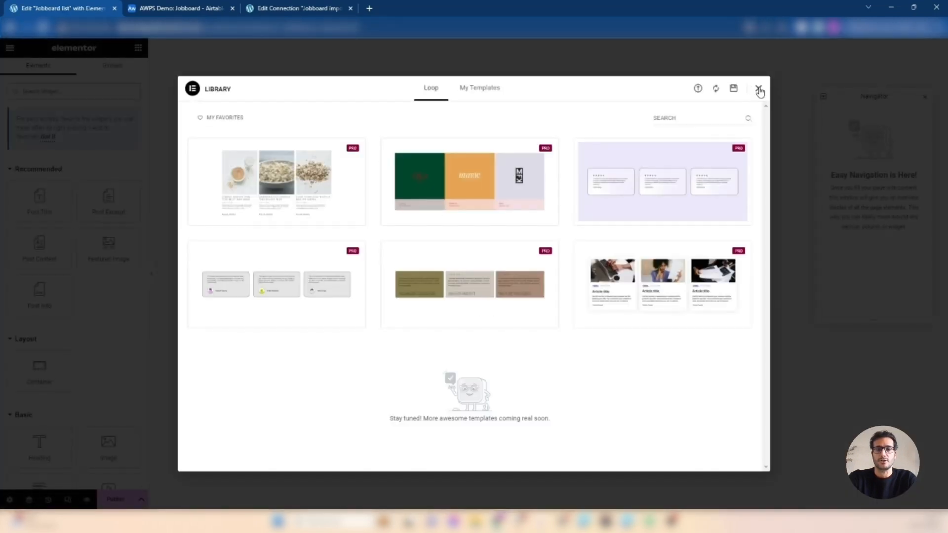
click(758, 89)
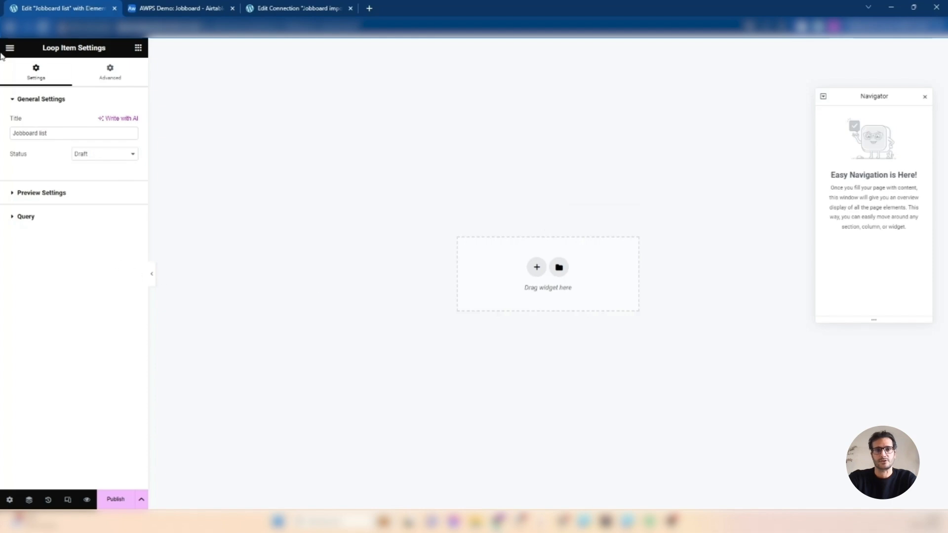
Step: Set the loop item's preview source to Job and apply the preview
click(11, 193)
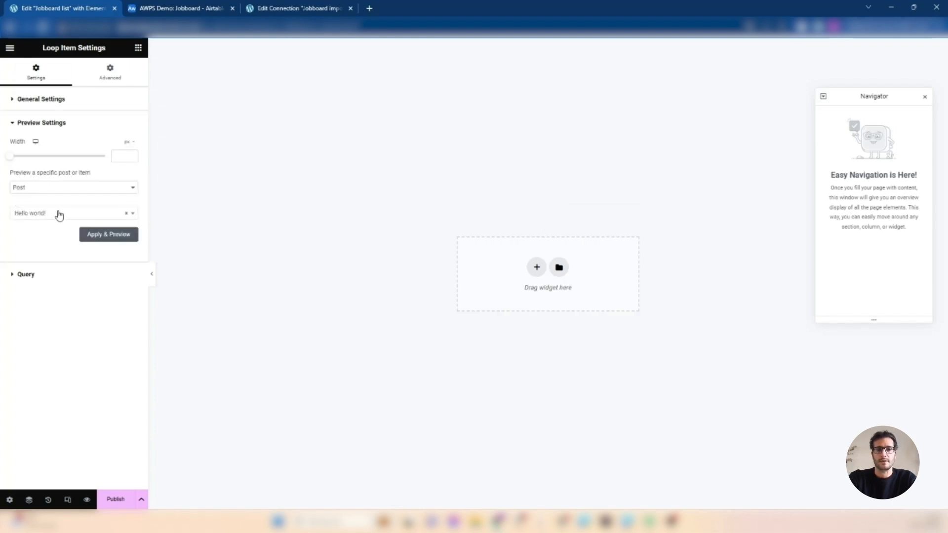
click(47, 188)
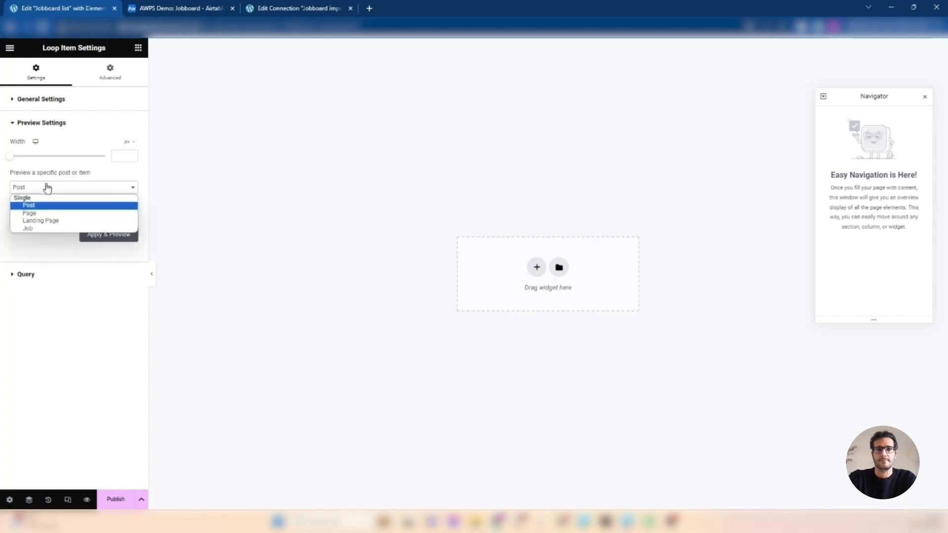
click(28, 229)
click(103, 234)
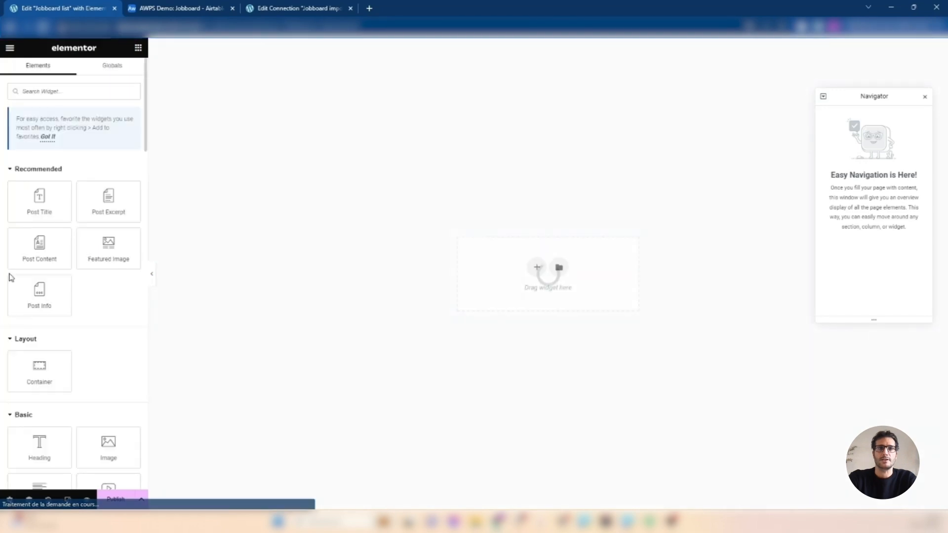
Step: Add a container to the empty loop item and give it a classic background in #FFFFFF
drag(40, 370, 526, 289)
click(71, 73)
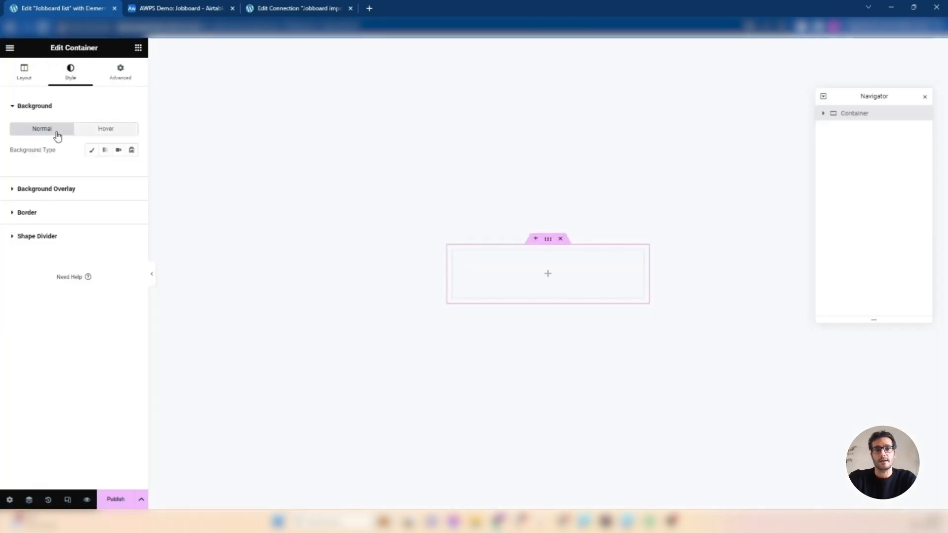
click(91, 150)
click(132, 171)
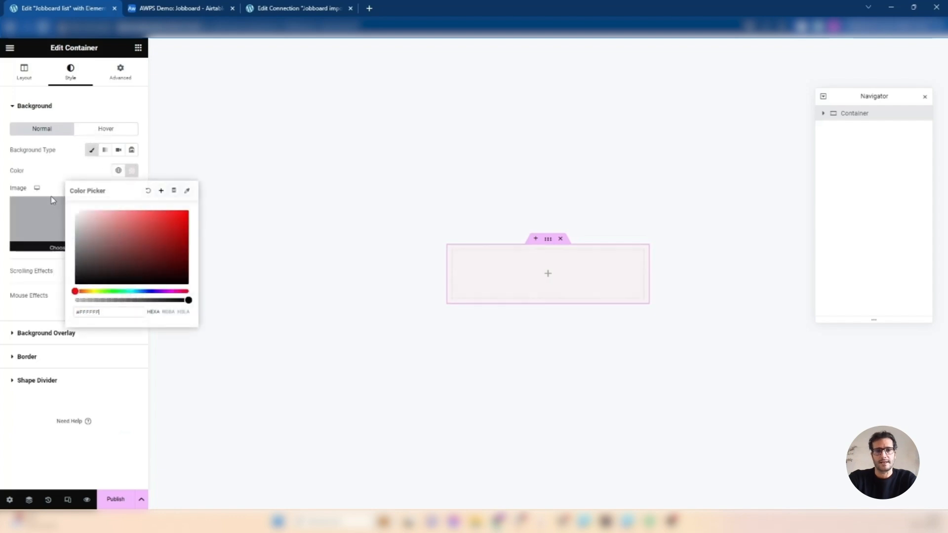
Step: Give the container a 24 px border radius and a box shadow with blur 30 and spread -15
click(17, 356)
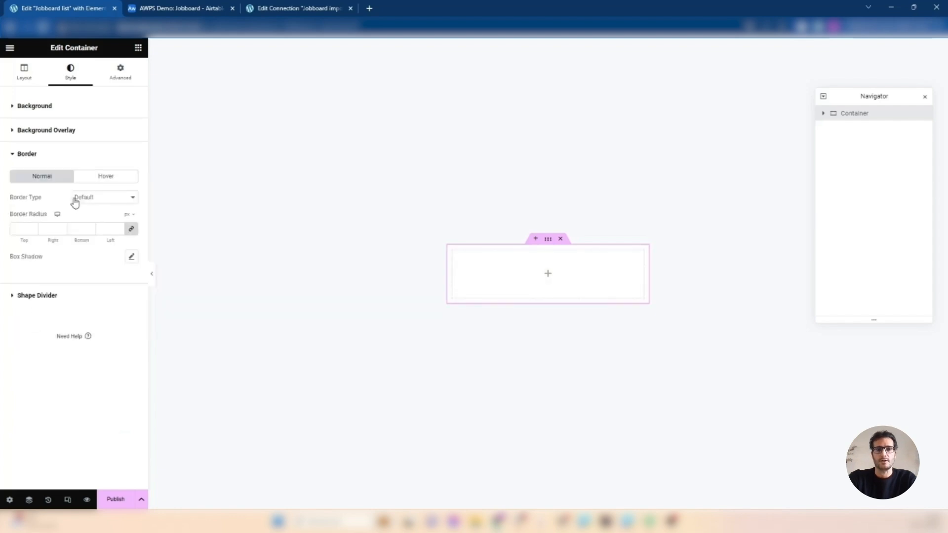
click(34, 224)
text(24)
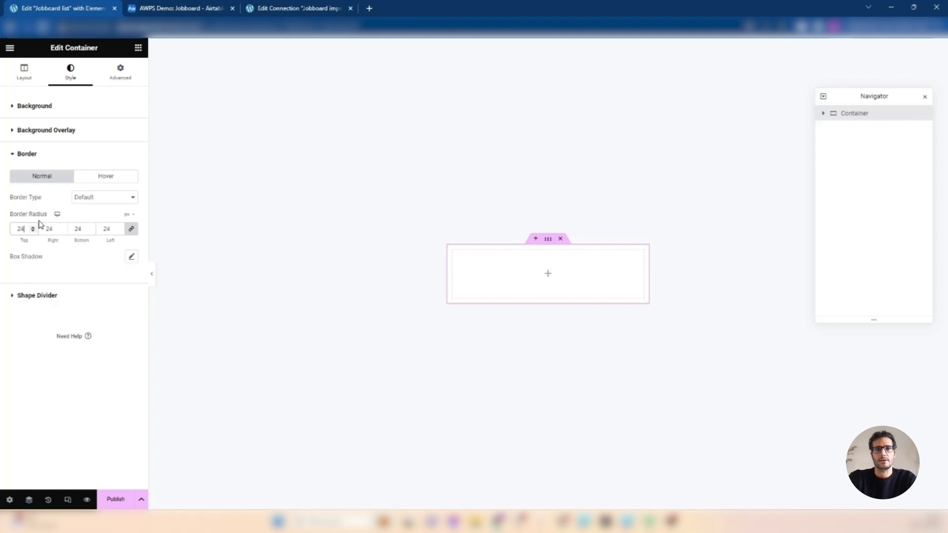
click(131, 257)
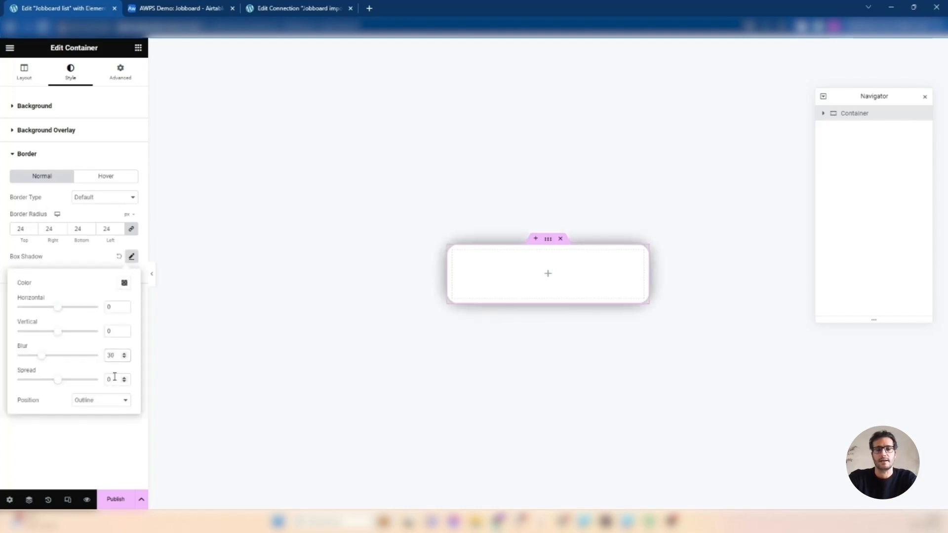
text(-15)
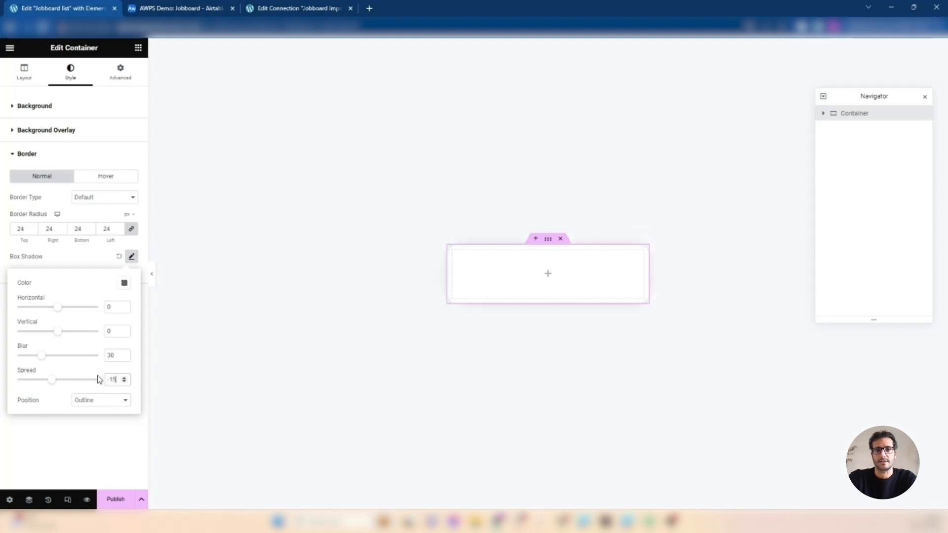
Step: Nest a second container inside the white rounded container
click(255, 160)
drag(42, 377, 558, 275)
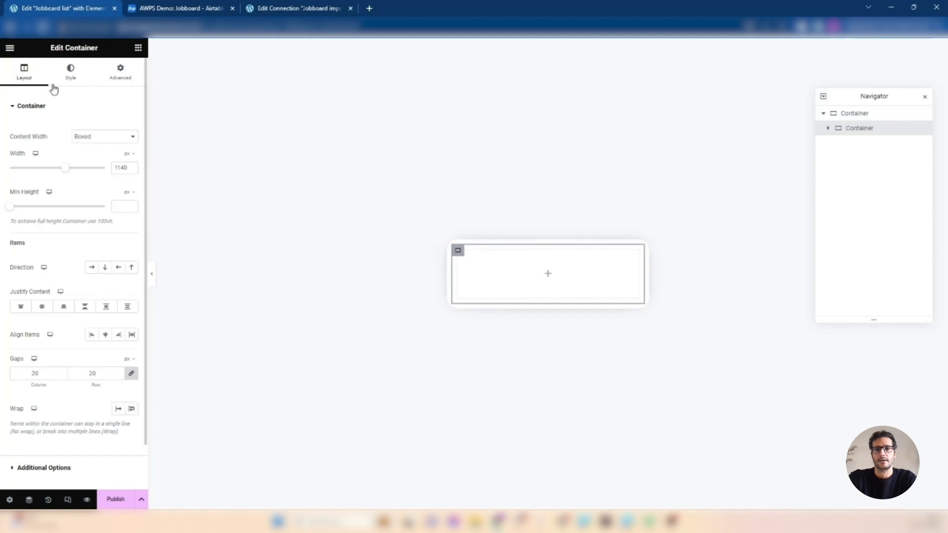
Step: Add a second container below the first inner one, and set the upper container's width and minimum height to 130 px
click(137, 53)
drag(39, 372, 567, 294)
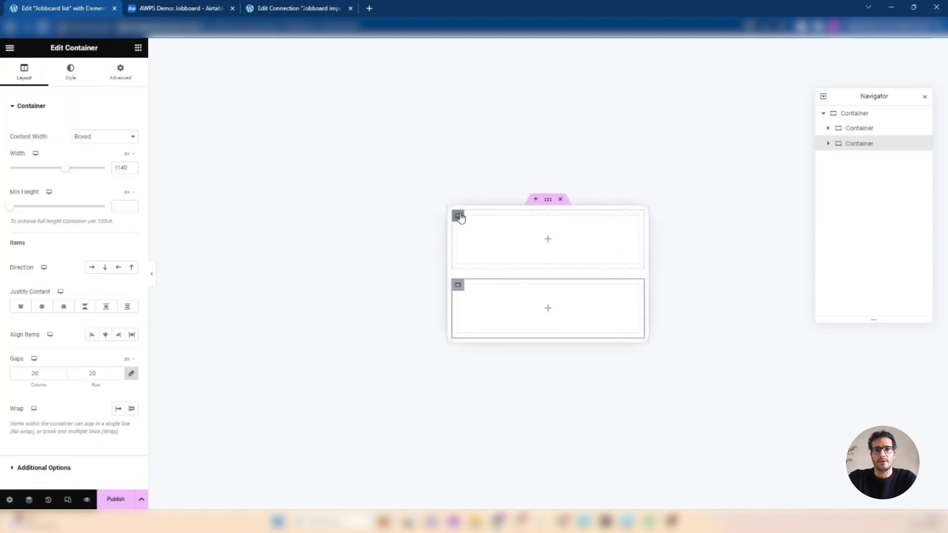
click(458, 216)
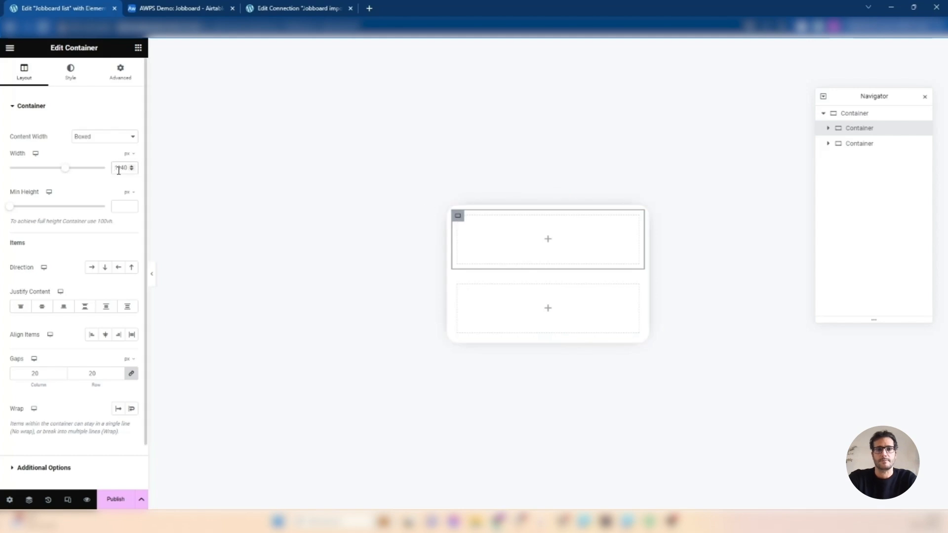
click(120, 204)
text(130)
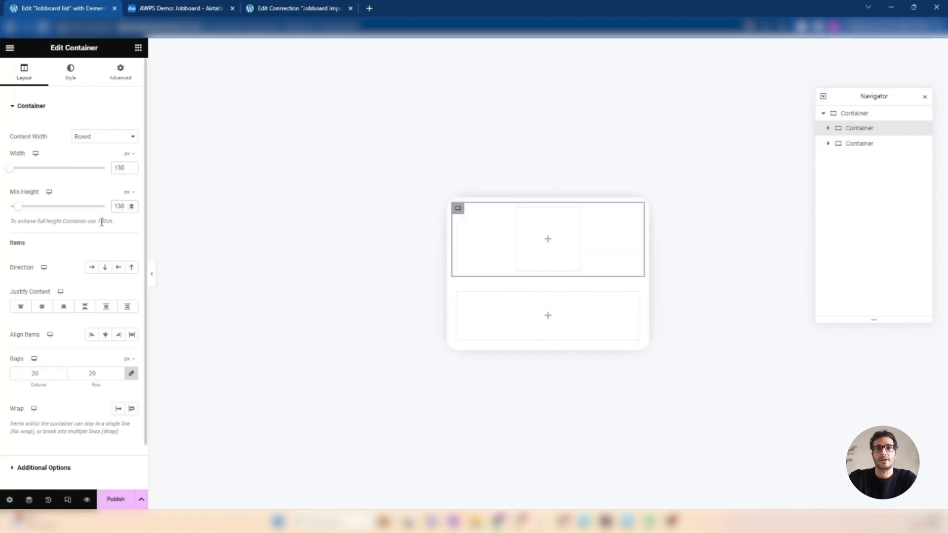
Step: Give the upper container a classic background with the dynamic Featured Image, and check the Image field's mapping in Airtable and the connection
click(71, 70)
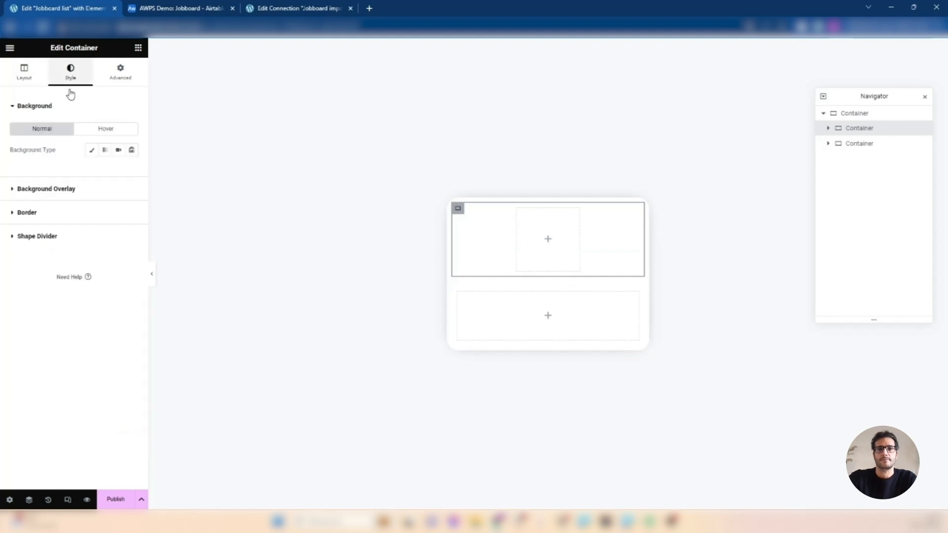
click(91, 150)
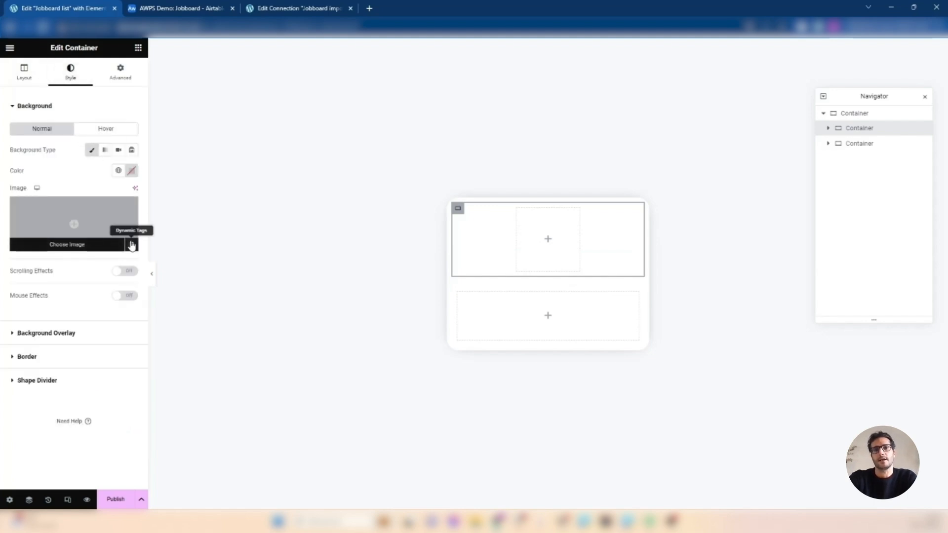
click(132, 245)
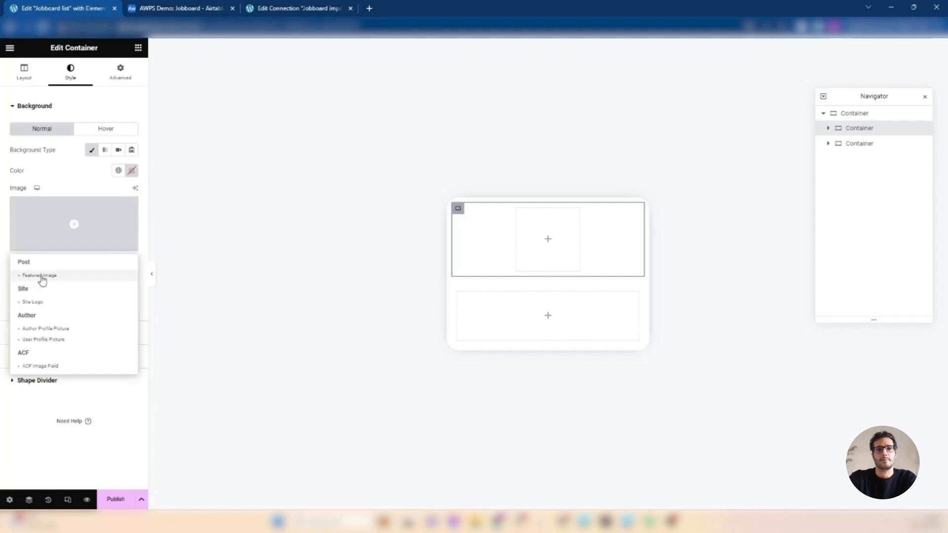
click(42, 277)
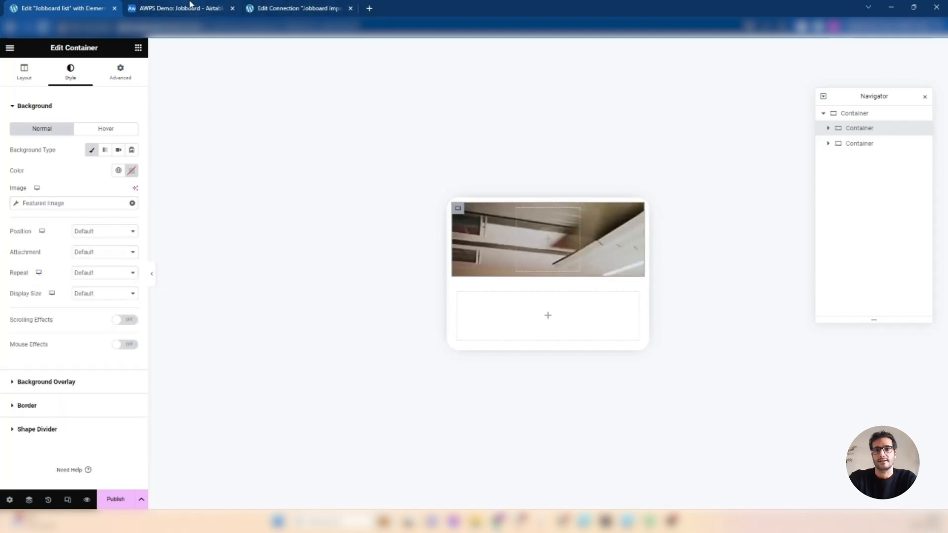
click(190, 4)
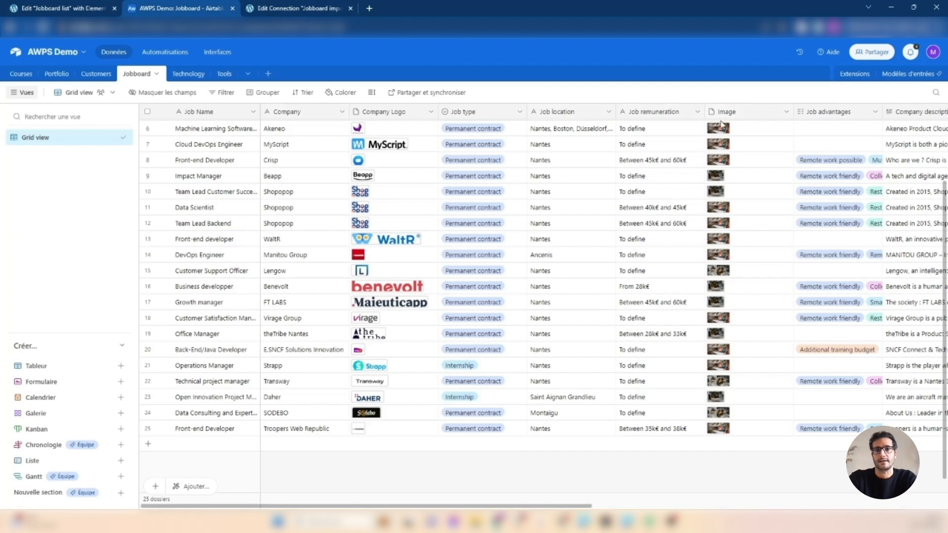
click(276, 8)
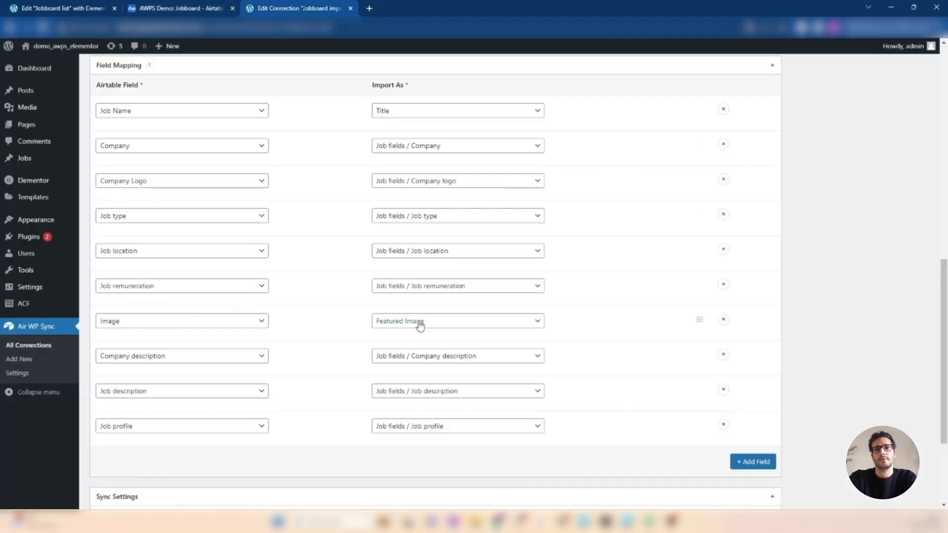
click(64, 7)
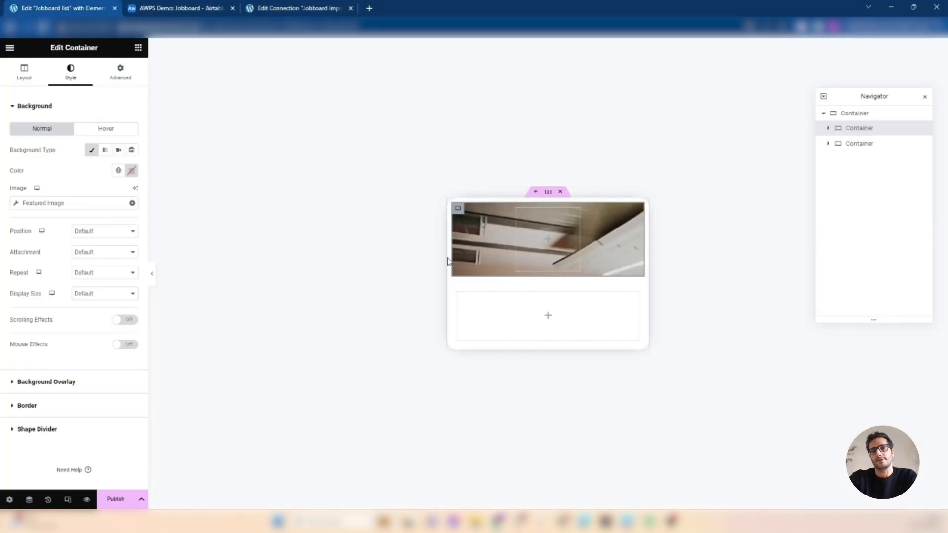
Step: Set the featured image background to Center Center position and Cover display size, and give the container a top border radius of 24 px
click(105, 232)
click(101, 253)
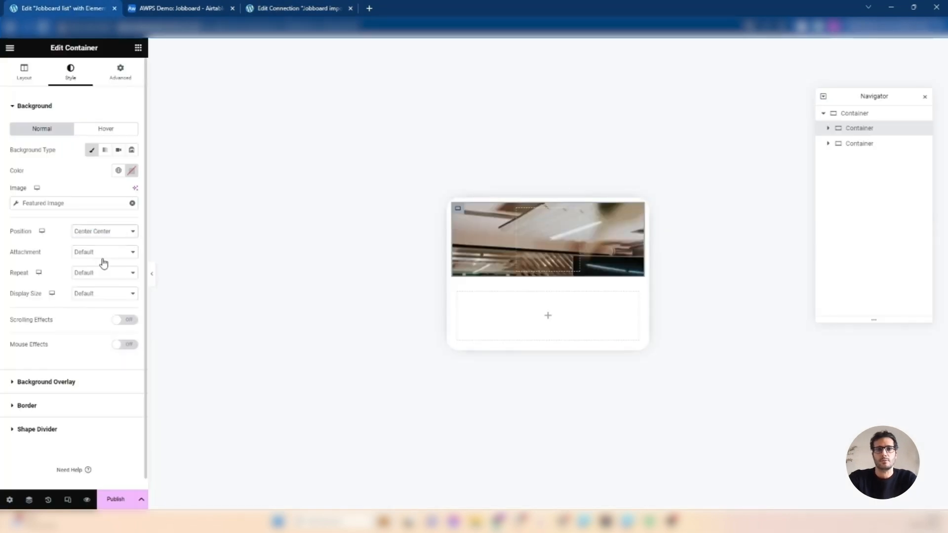
click(101, 294)
click(91, 321)
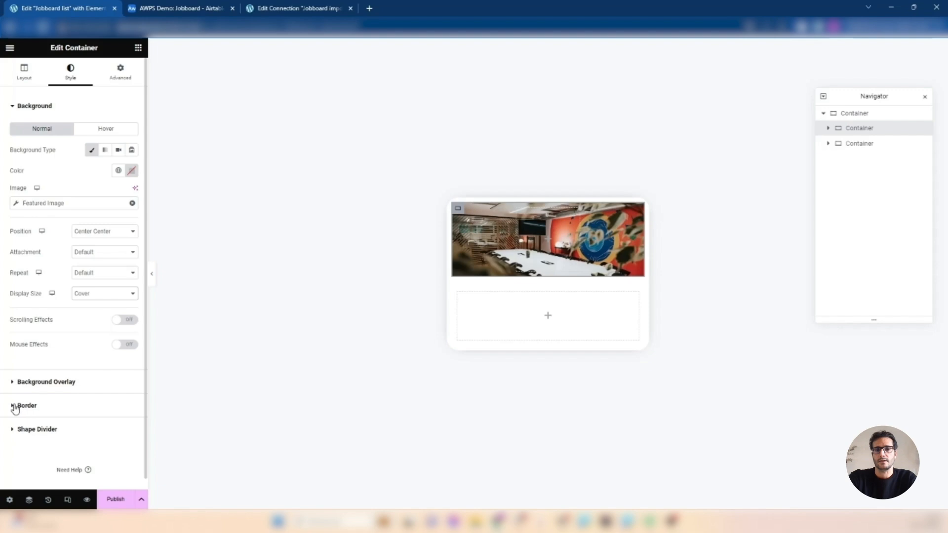
click(18, 408)
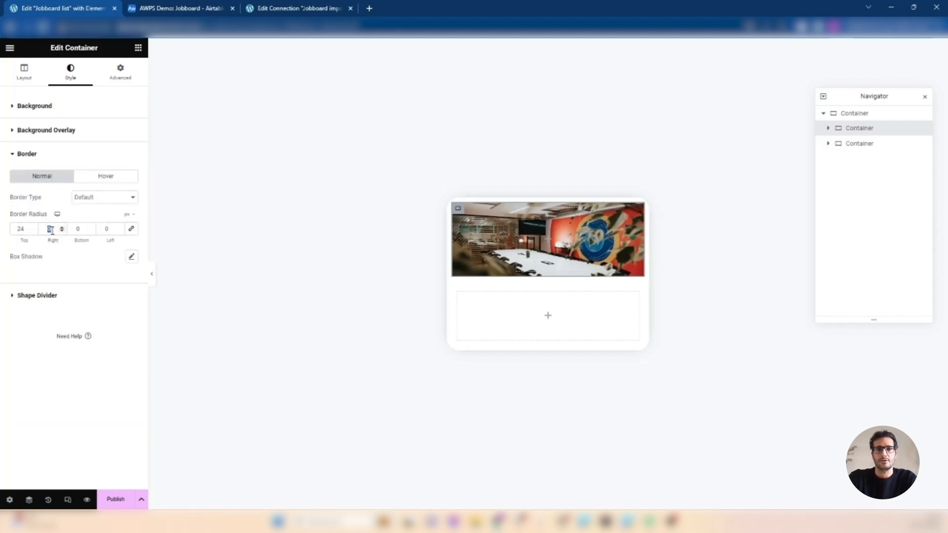
Step: Nest a container inside the featured image container, 100 px in width and minimum height, with its content centered on both axes
click(138, 48)
drag(50, 373, 548, 235)
text(100)
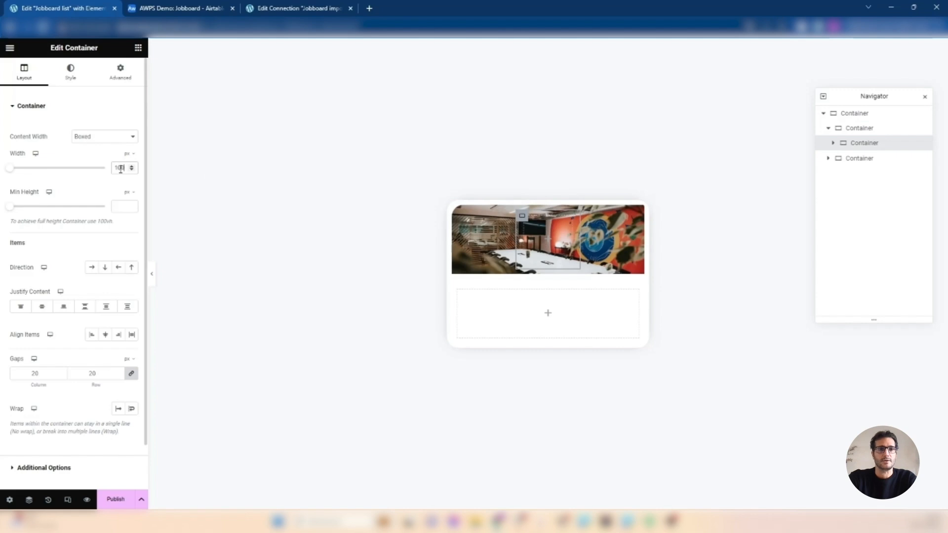
click(120, 208)
text(100)
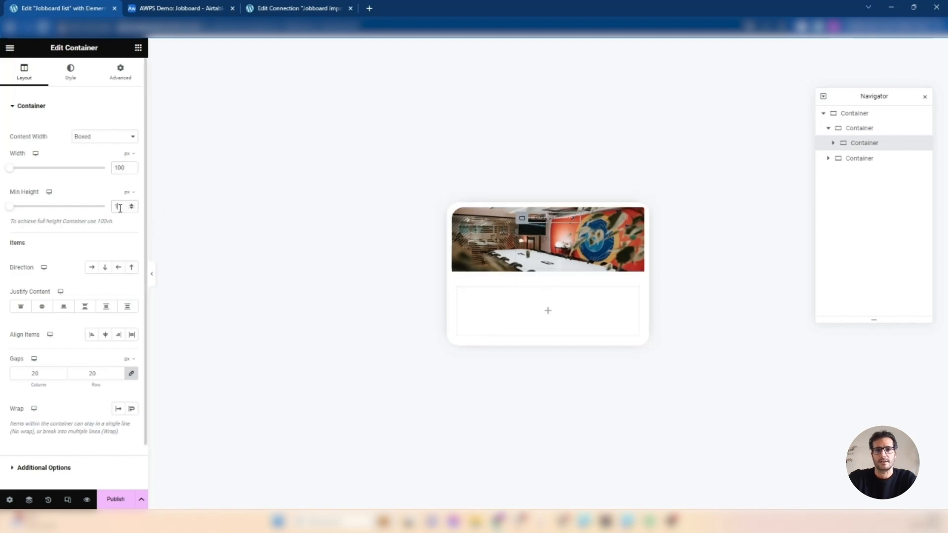
click(41, 307)
click(106, 335)
Step: Give the nested container a classic white background and a border radius of 16 px on all corners
click(70, 77)
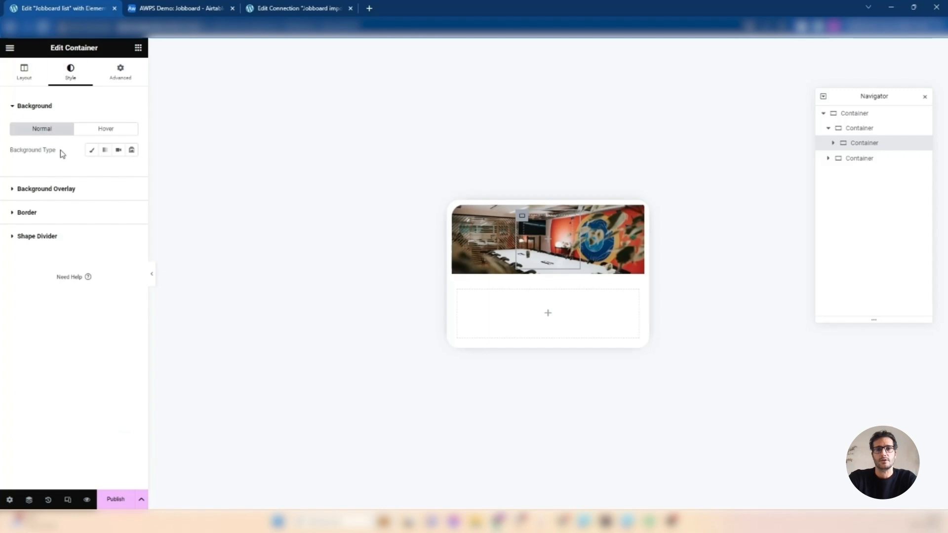
click(91, 150)
click(132, 170)
click(70, 207)
click(268, 219)
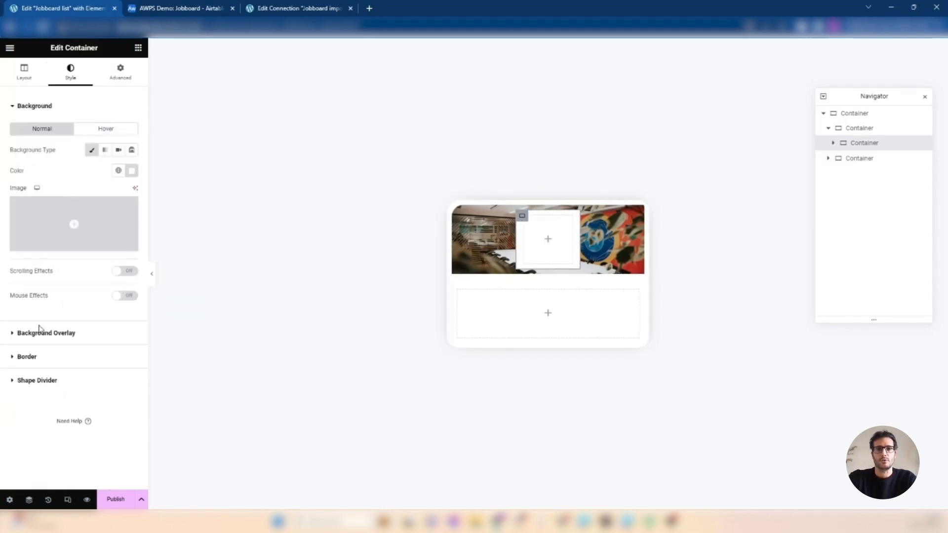
click(24, 357)
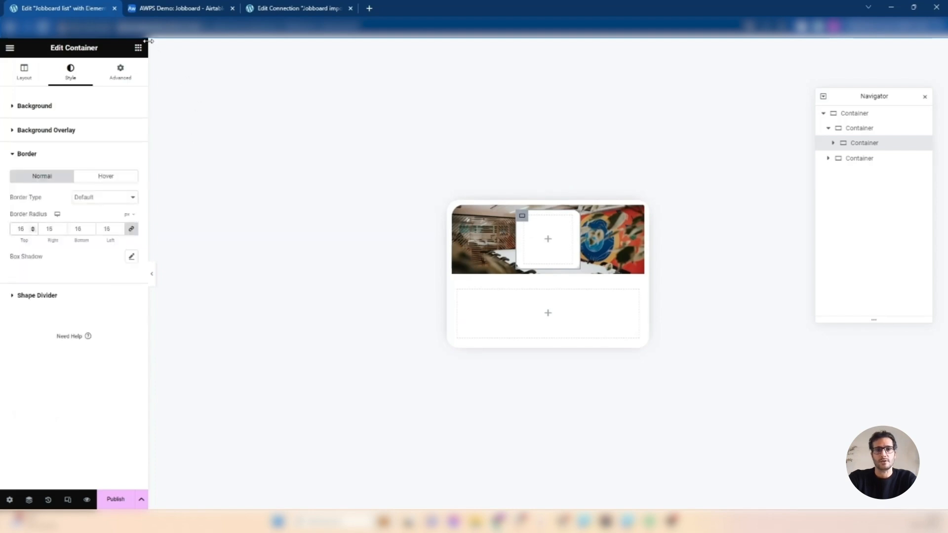
Step: Nest another container in the white box, with width and minimum height of 100 px and a classic background type
click(137, 47)
drag(39, 365, 564, 245)
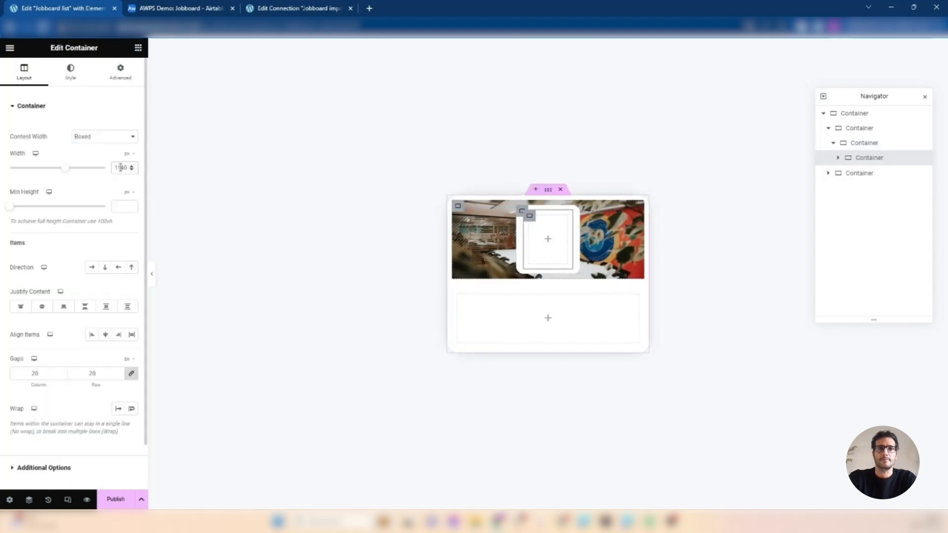
text(100)
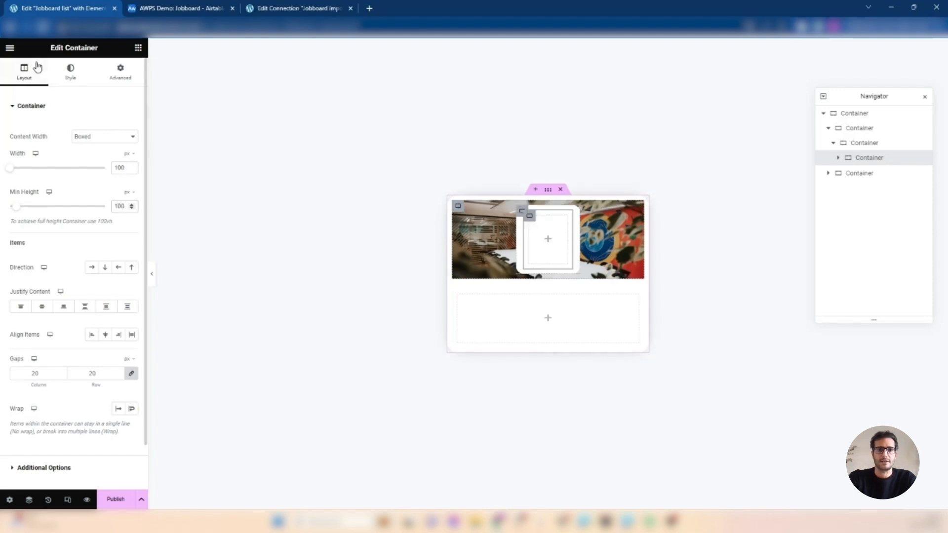
click(70, 70)
click(90, 150)
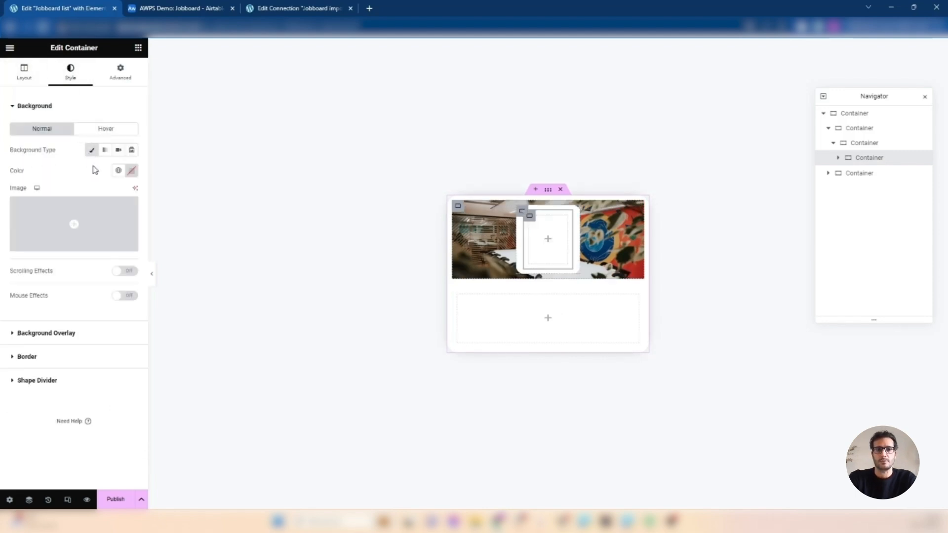
Step: Check the Company Logo field's mapping, and set the innermost container's background image to the ACF Image Field with the Company logo key
click(276, 9)
click(172, 5)
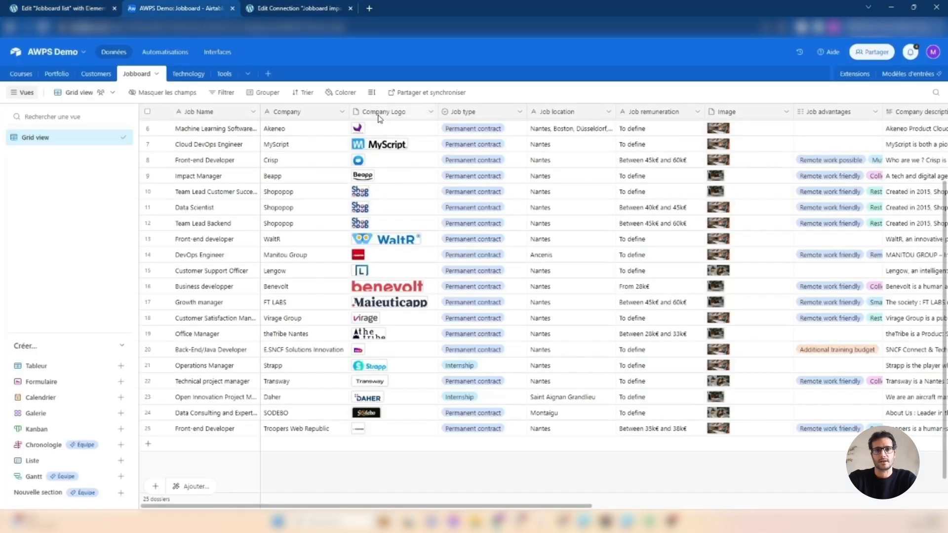
click(288, 8)
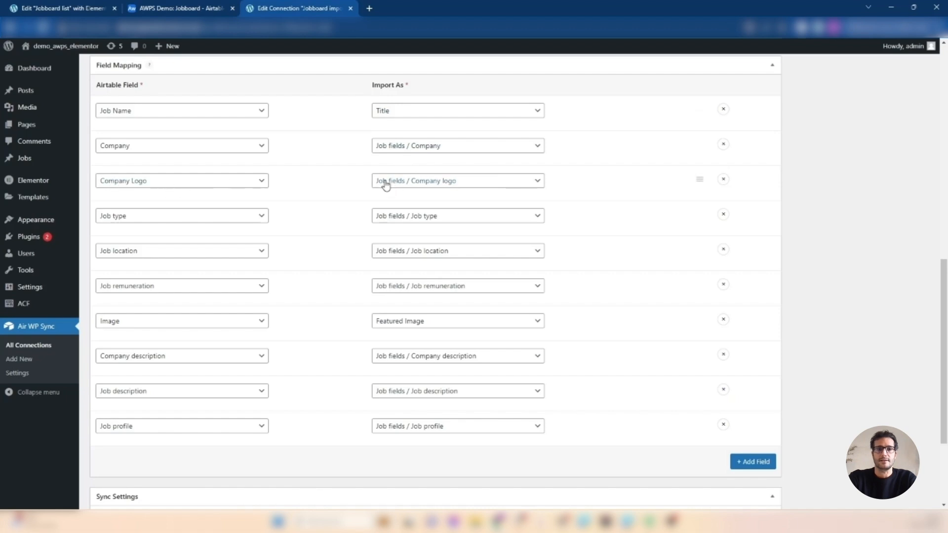
click(428, 185)
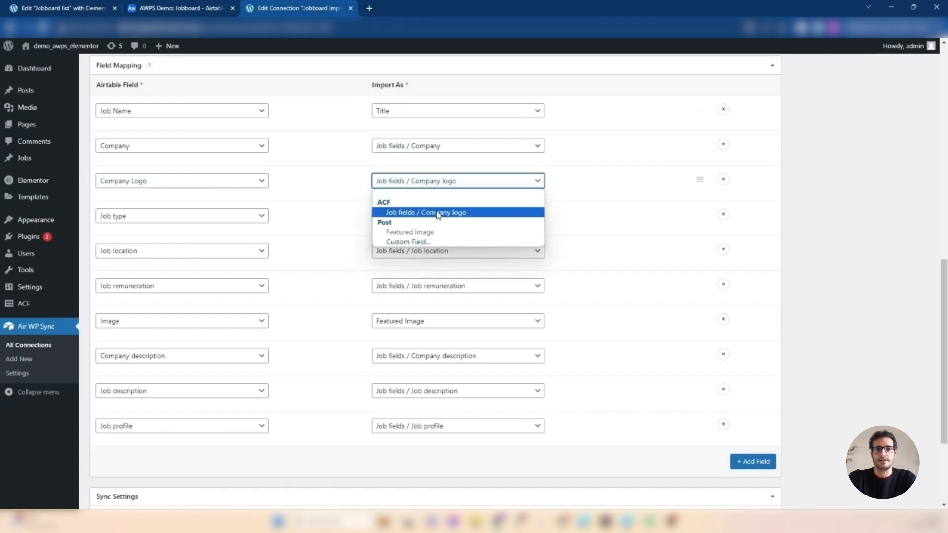
click(79, 5)
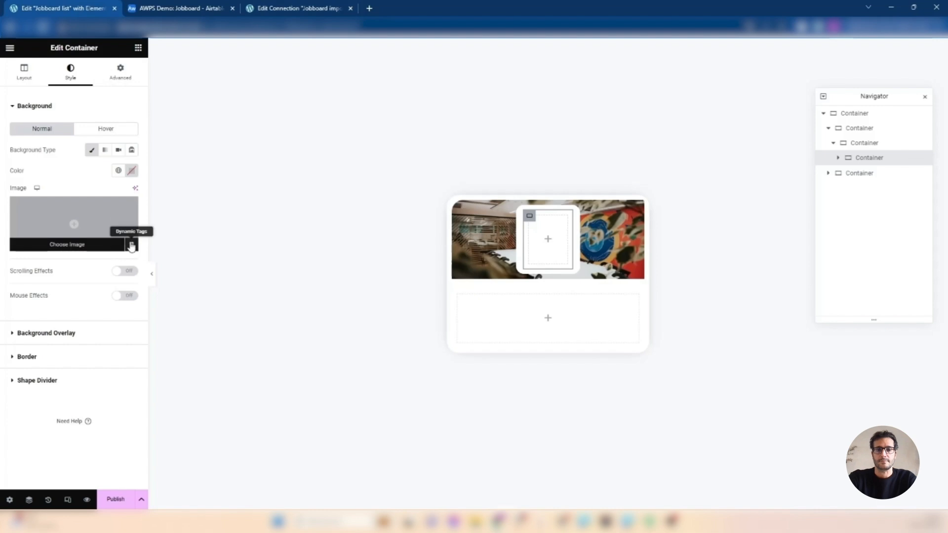
click(132, 246)
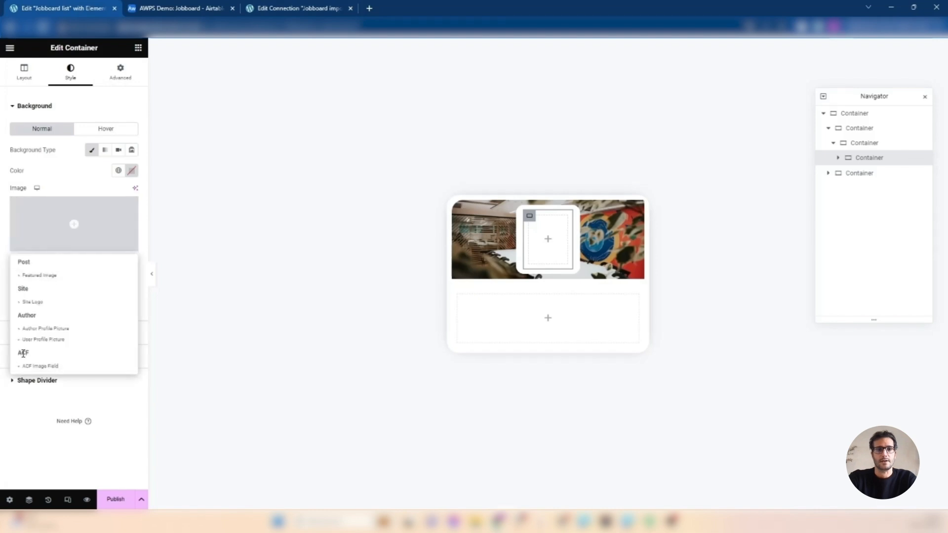
click(50, 370)
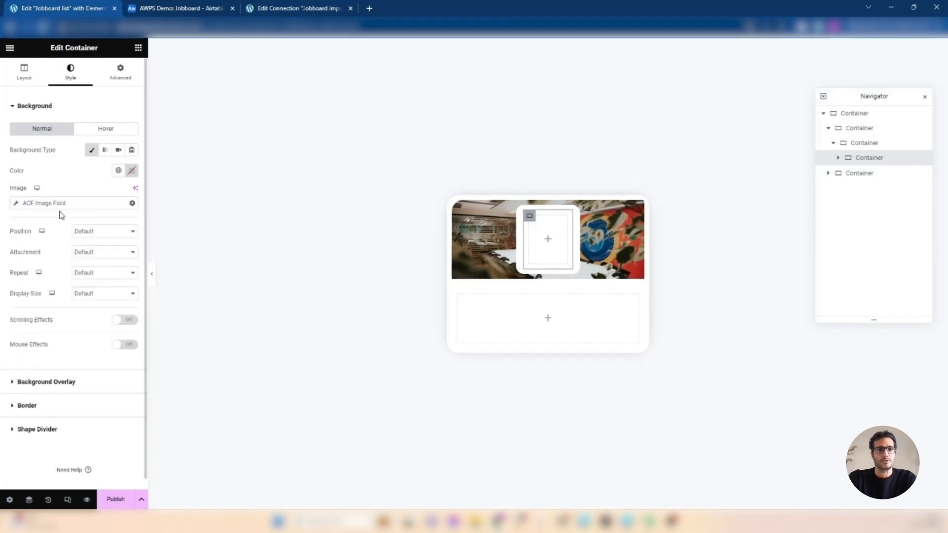
click(68, 204)
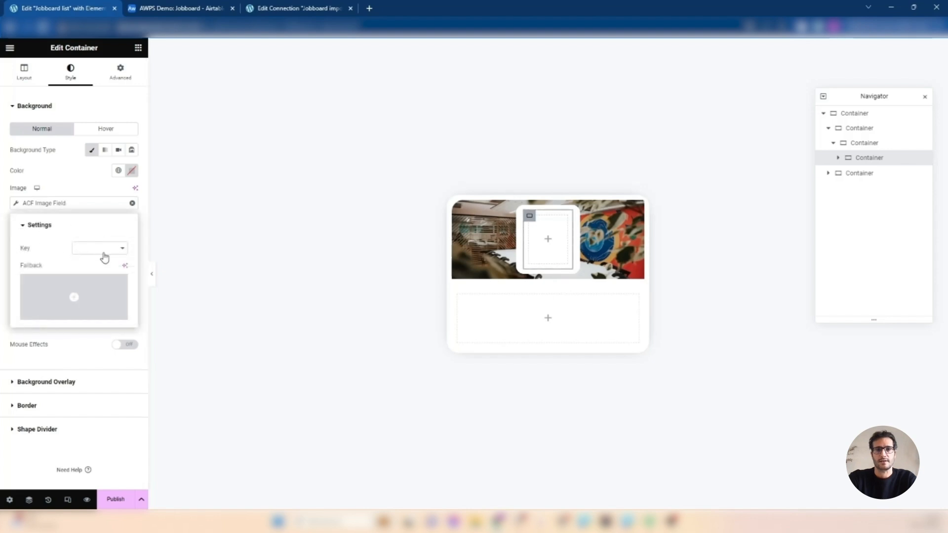
click(104, 250)
click(102, 275)
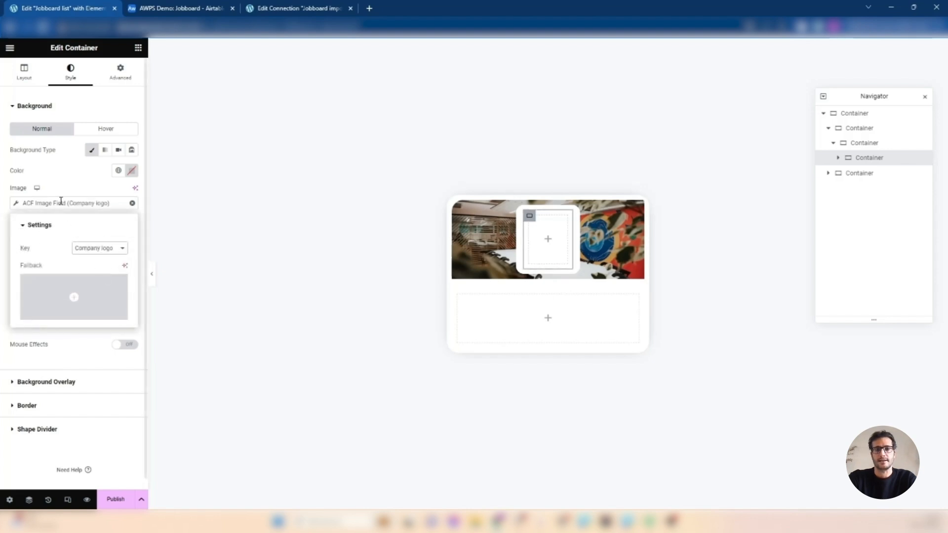
click(71, 187)
Step: Set the company logo background to Center Center position, No-repeat and Custom display size
click(105, 232)
click(102, 254)
click(100, 273)
click(88, 292)
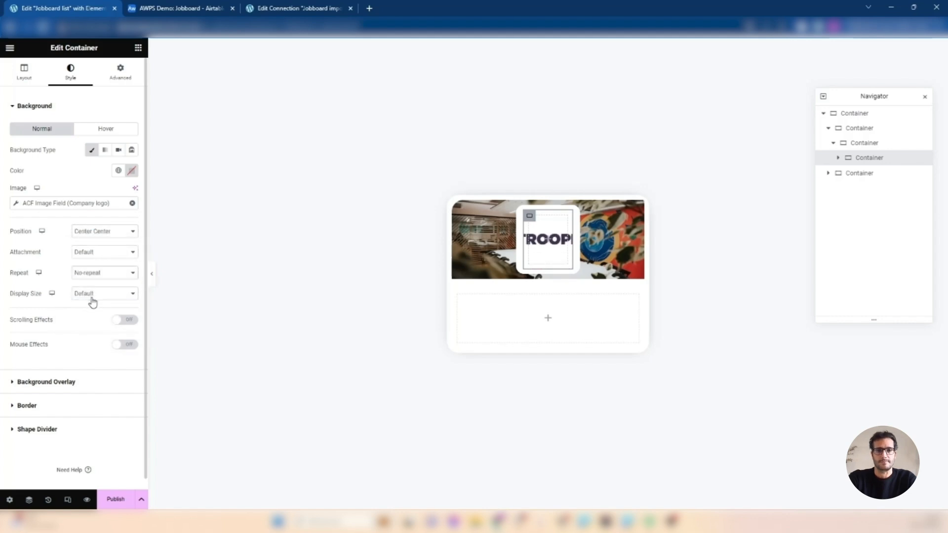
click(92, 295)
click(94, 332)
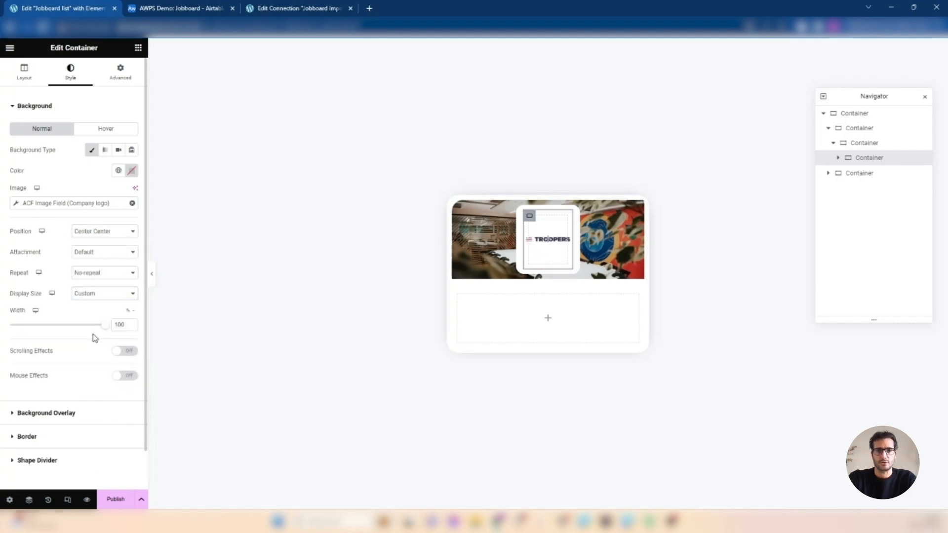
Step: Add a Heading widget to the lower container and set its HTML tag to span
click(292, 376)
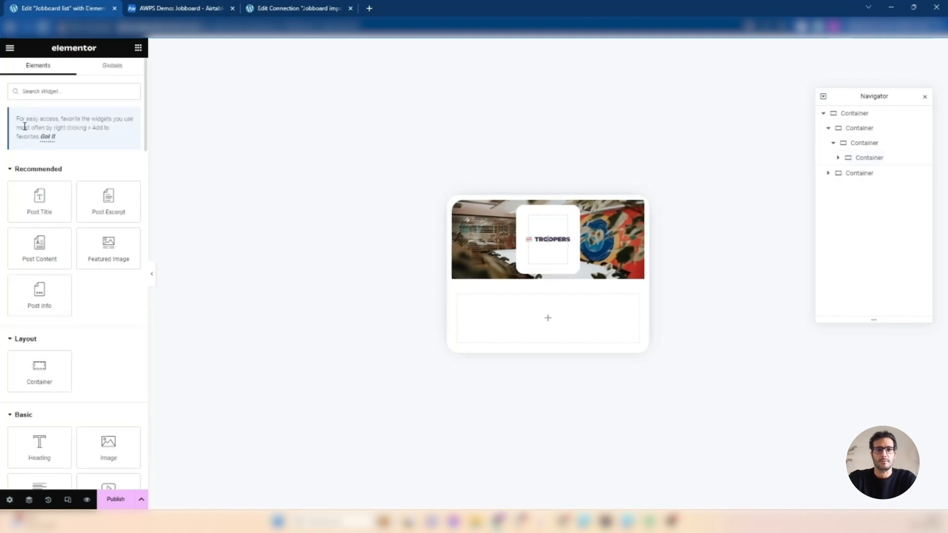
drag(45, 456, 548, 320)
click(130, 250)
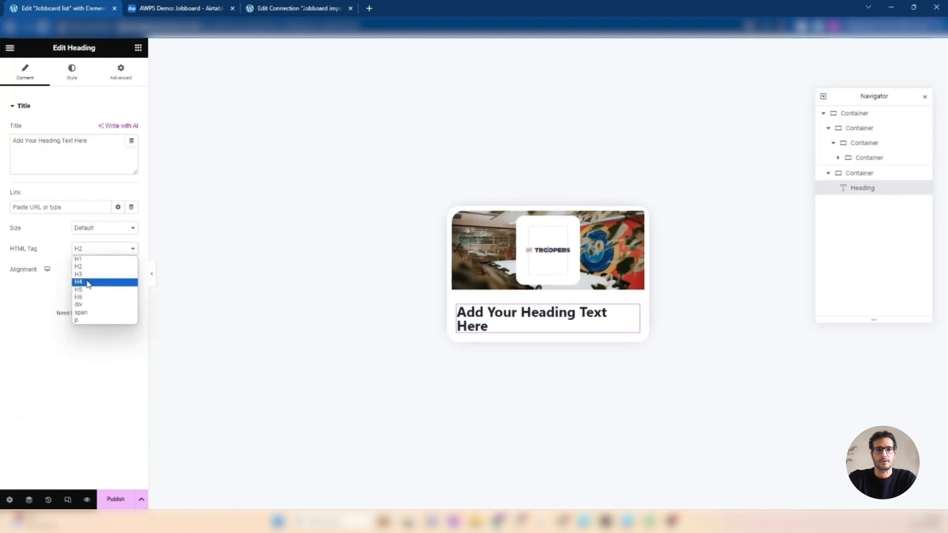
click(91, 306)
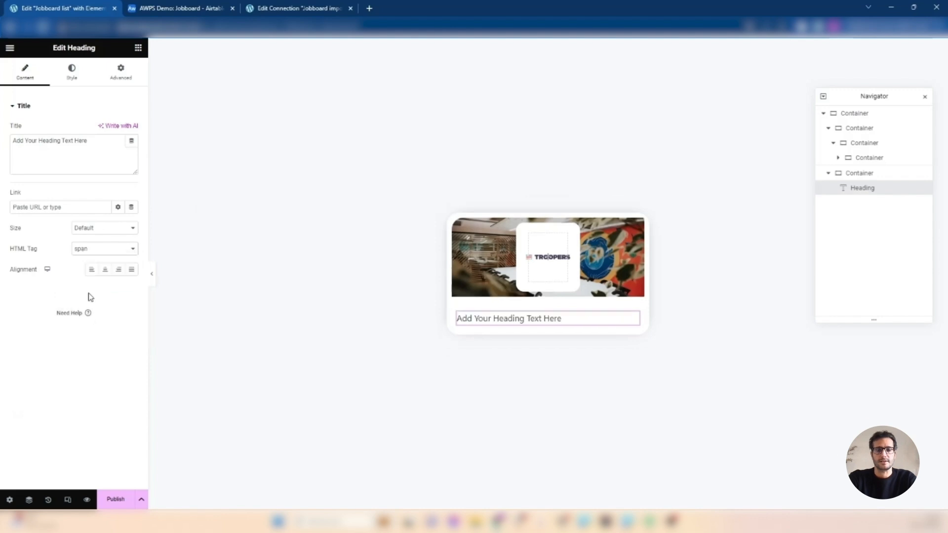
Step: Bind the heading's title to the ACF Field dynamic tag
click(132, 141)
scroll(70, 261, down, 8)
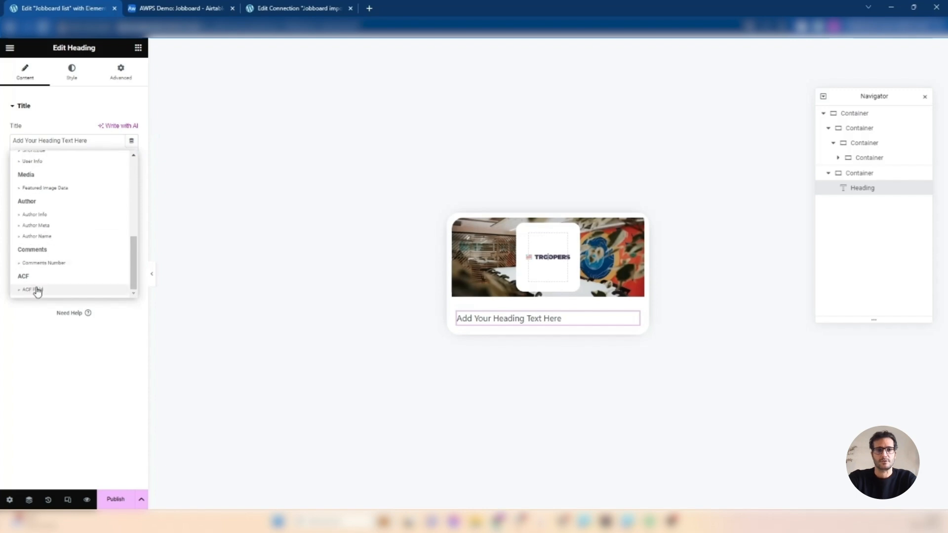
click(34, 291)
Step: Check the Company field's mapping in the sync connection, and set the heading's ACF Field key to Company
click(181, 7)
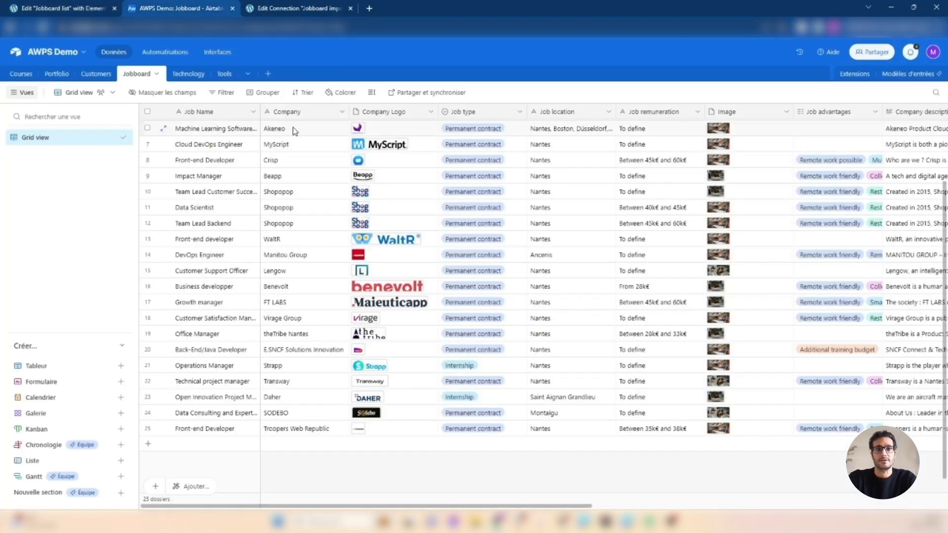
click(292, 8)
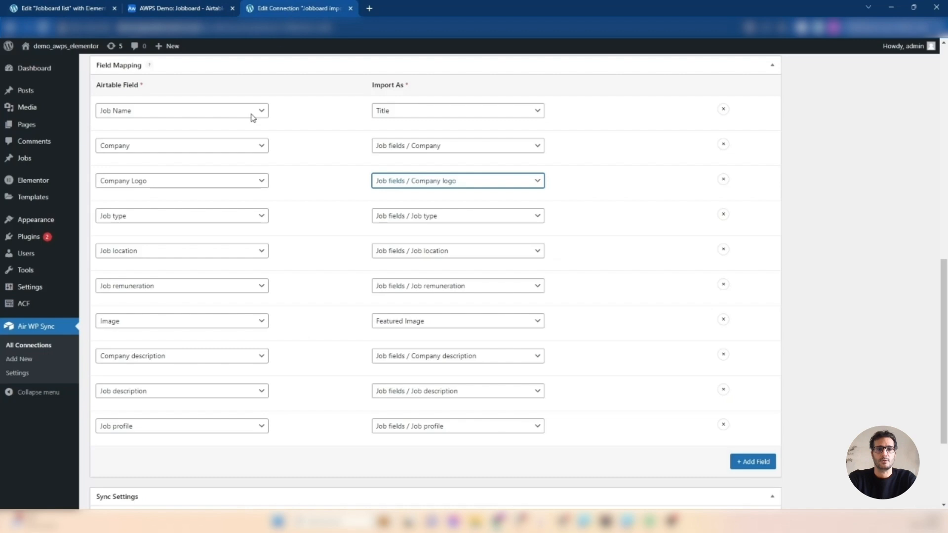
click(398, 147)
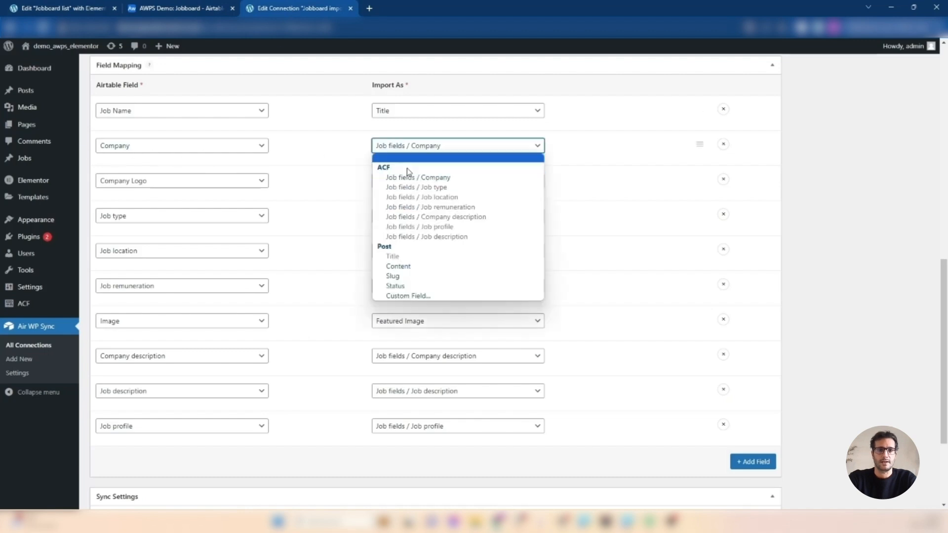
click(404, 182)
click(76, 7)
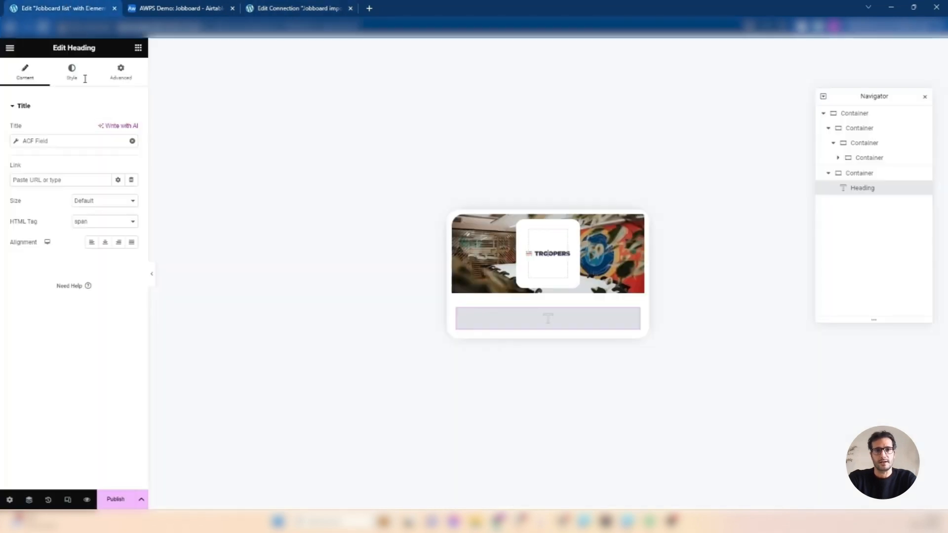
click(46, 140)
click(95, 186)
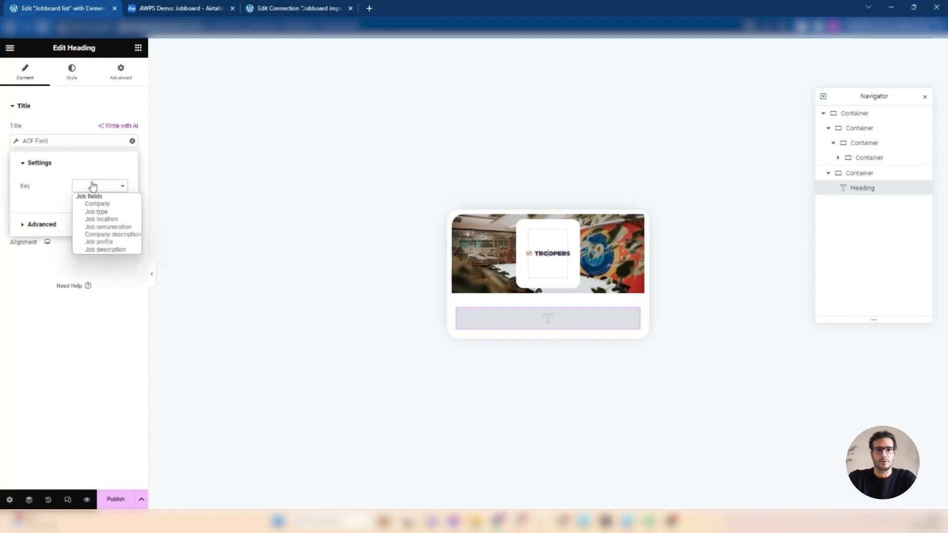
click(102, 206)
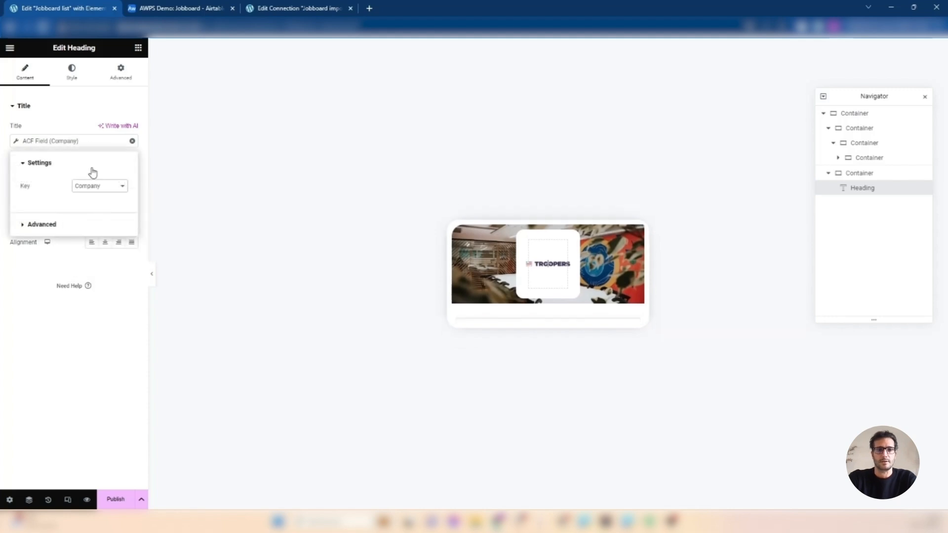
click(72, 113)
Step: Set the company name heading's text color to hex 929292
click(73, 71)
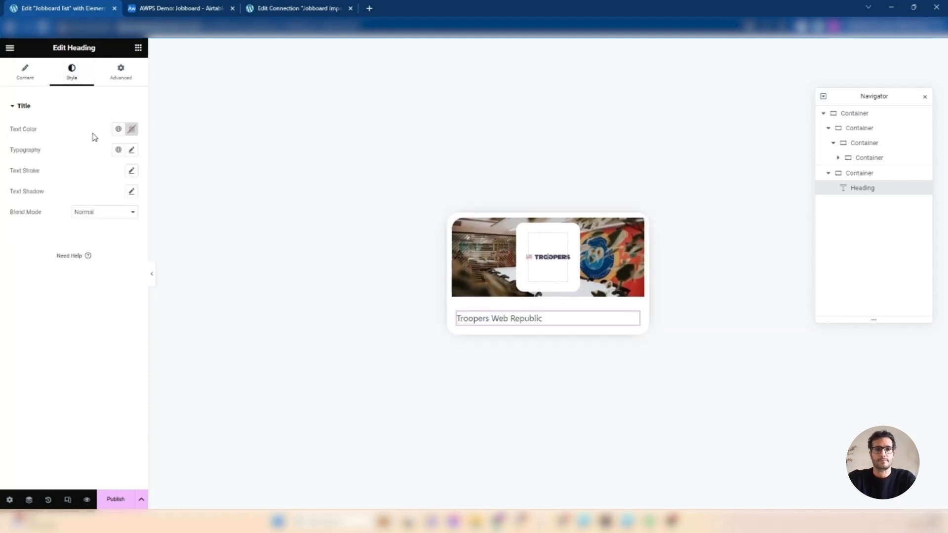
click(131, 129)
text(929292)
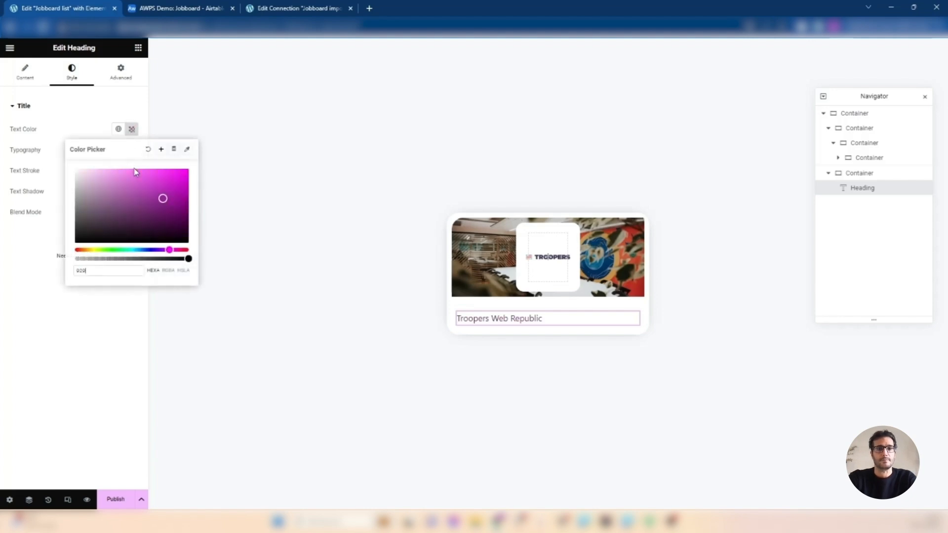
click(73, 103)
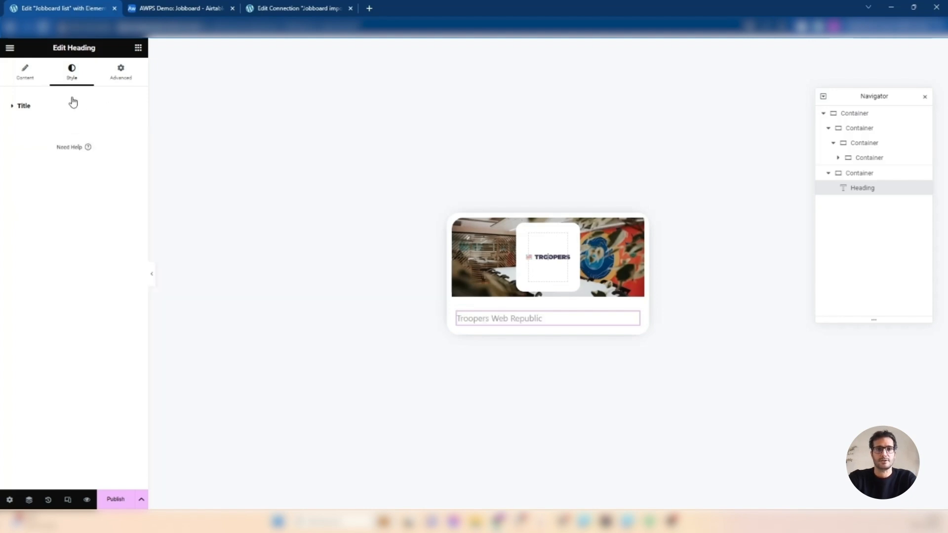
click(65, 106)
Step: Set the company name heading's typography to size 14 px and weight 500 (Medium)
click(131, 150)
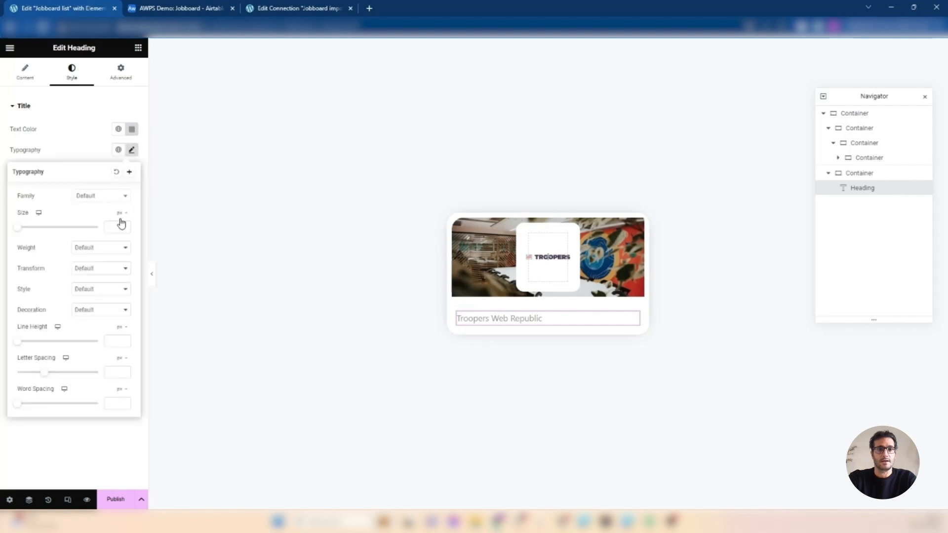
text(14)
click(94, 248)
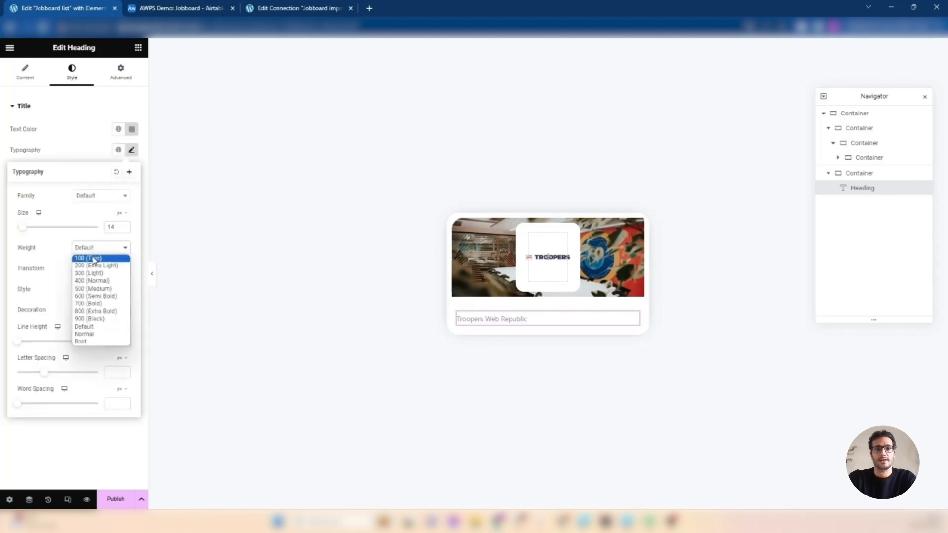
click(80, 288)
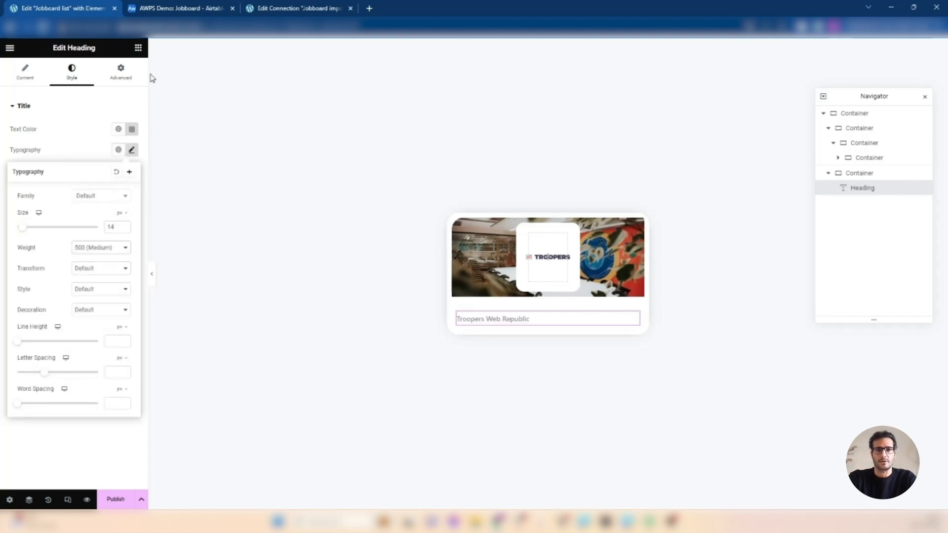
Step: Add a second Heading widget below the company name, and check how the Job Name field is mapped in the sync connection
click(138, 48)
drag(40, 444, 520, 324)
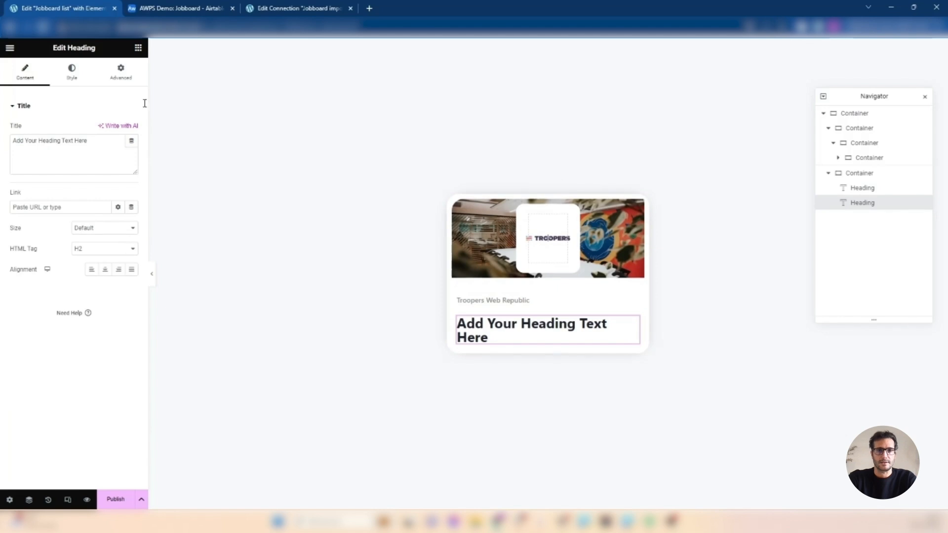
click(172, 6)
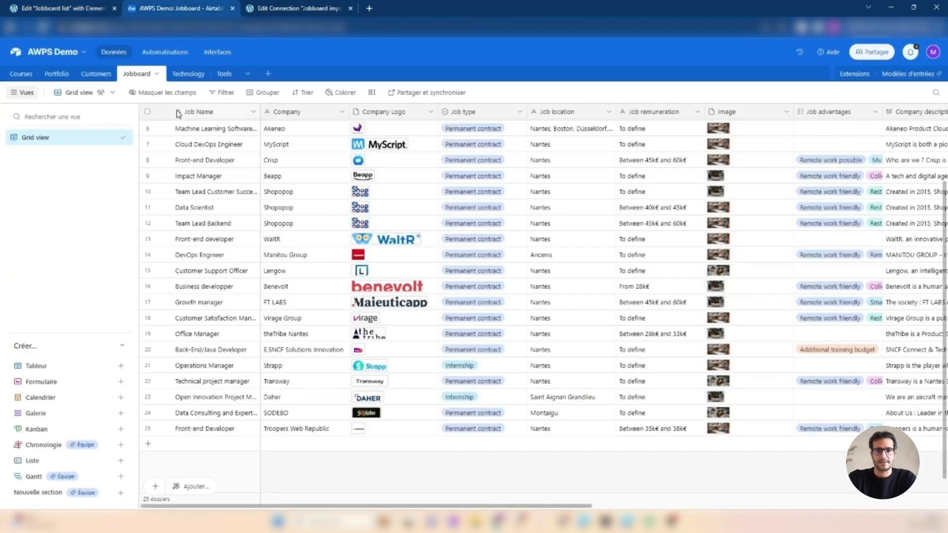
key(ctrl+Tab)
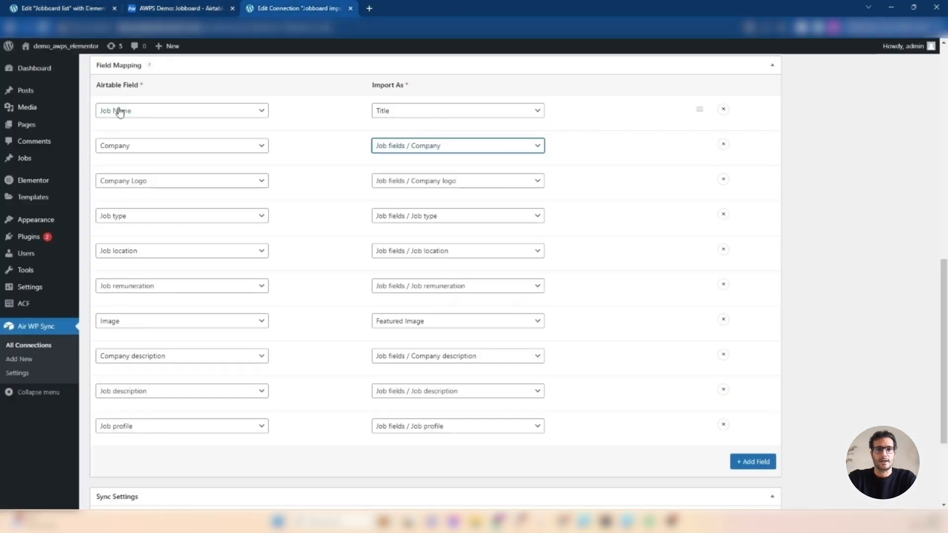
click(400, 112)
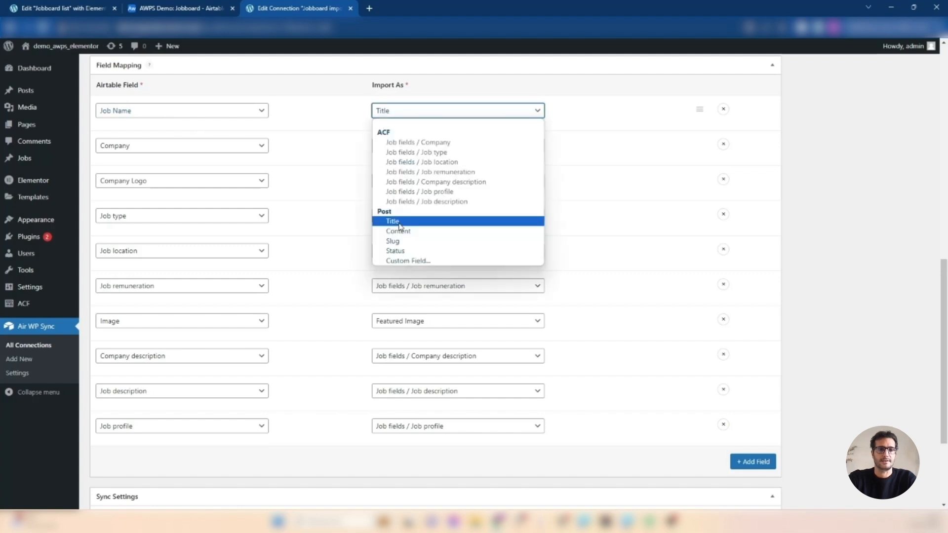
click(45, 7)
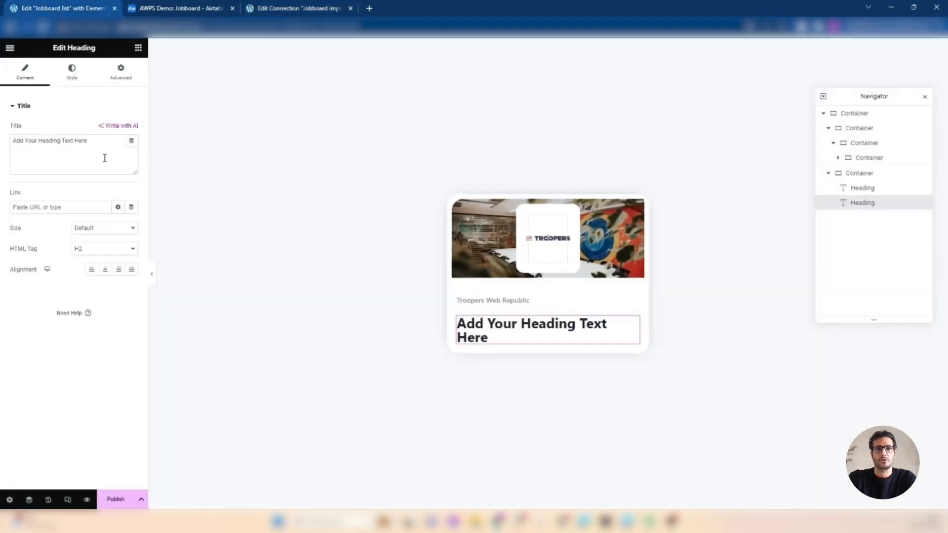
Step: Set the second heading's title to the Post Title dynamic tag and its link to Post URL
click(130, 143)
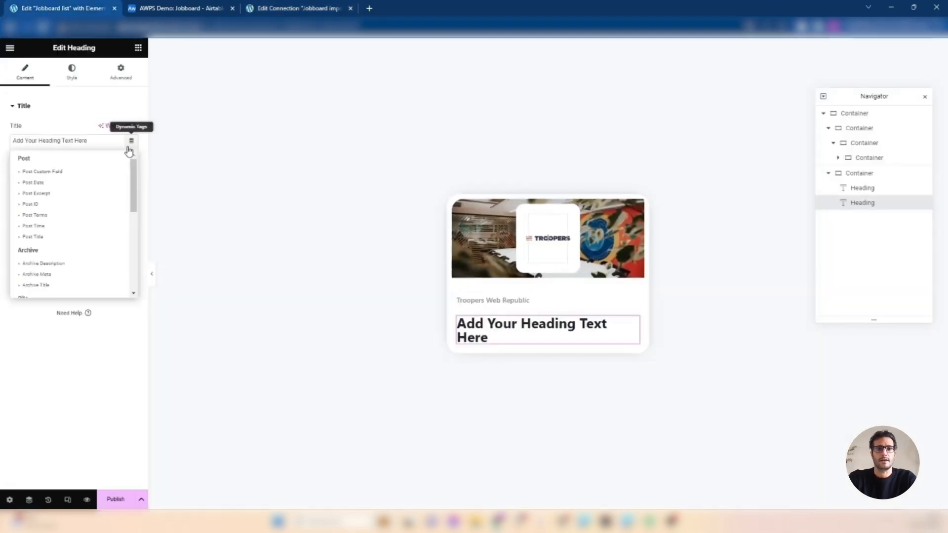
click(32, 237)
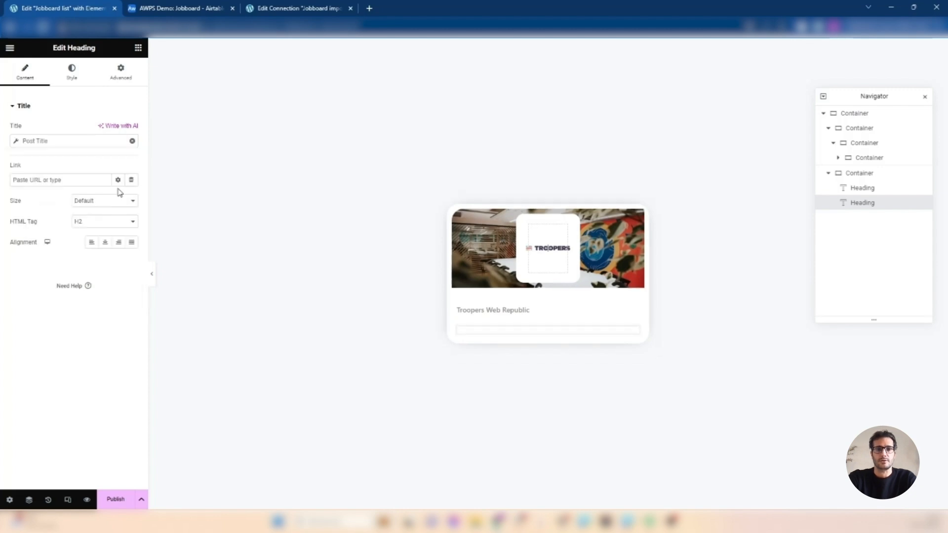
click(131, 180)
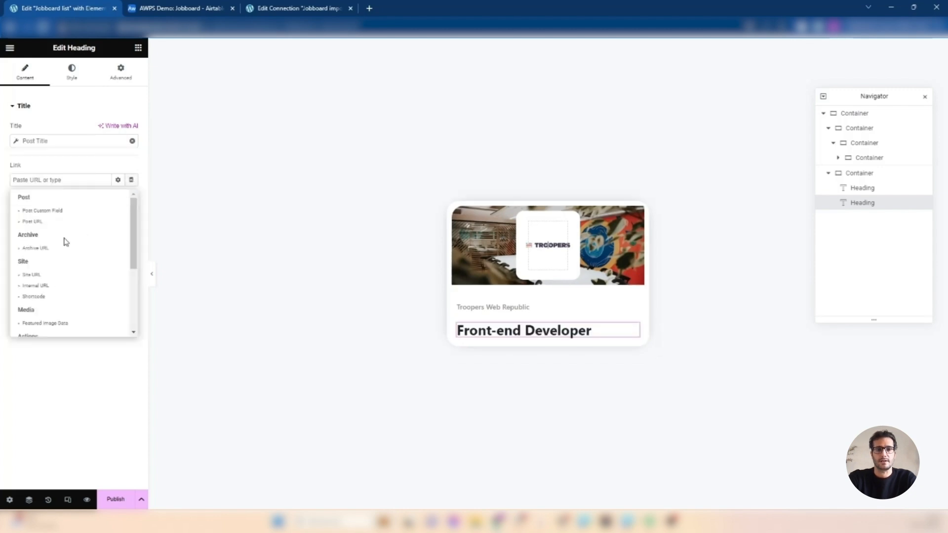
click(33, 222)
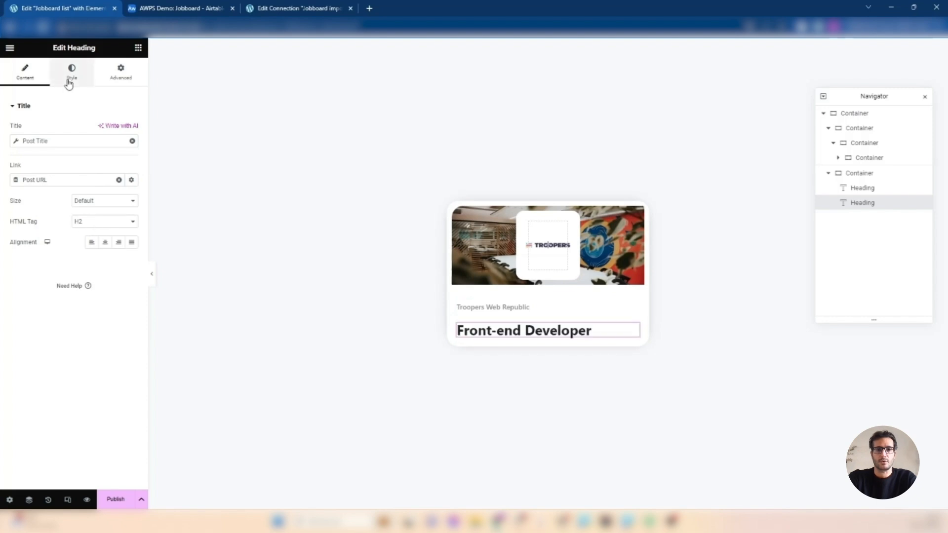
Step: Set the job title heading's text color to black
click(71, 73)
click(132, 129)
click(97, 225)
drag(98, 225, 63, 267)
click(131, 129)
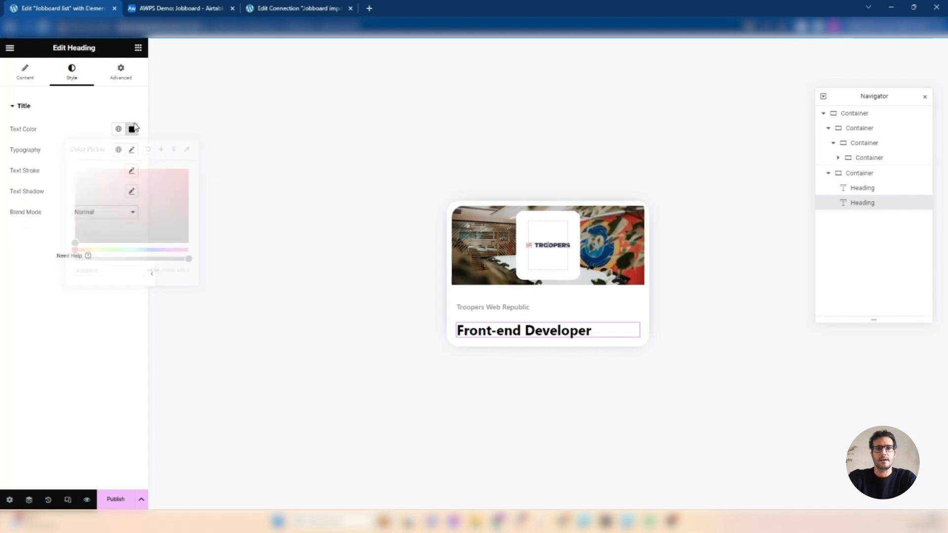
Step: Set the job title heading's typography to size 25 px and weight 700 (Bold)
click(131, 150)
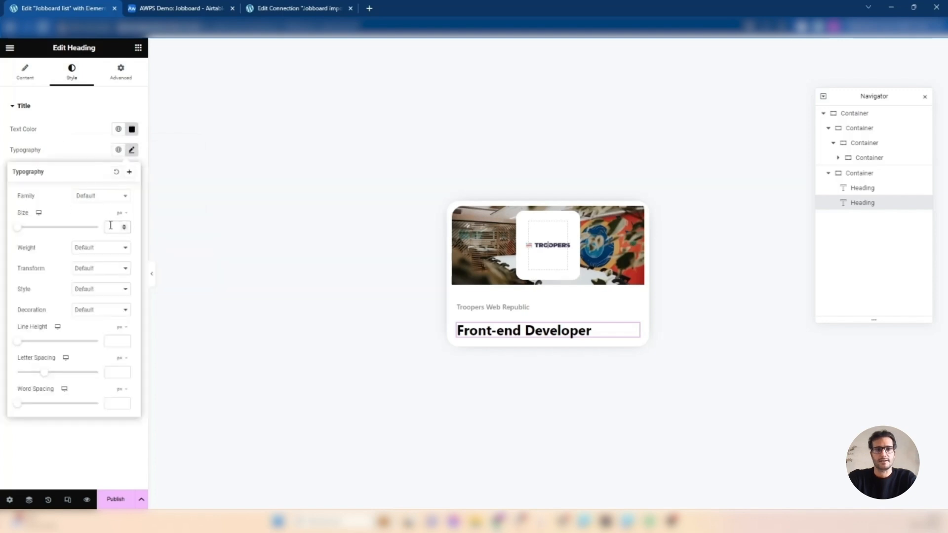
text(20)
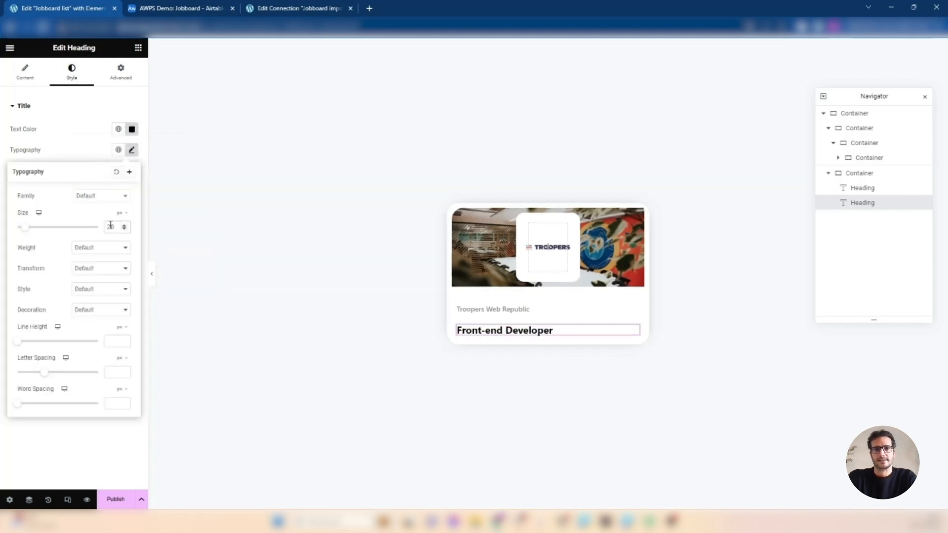
key(BackSpace)
text(5)
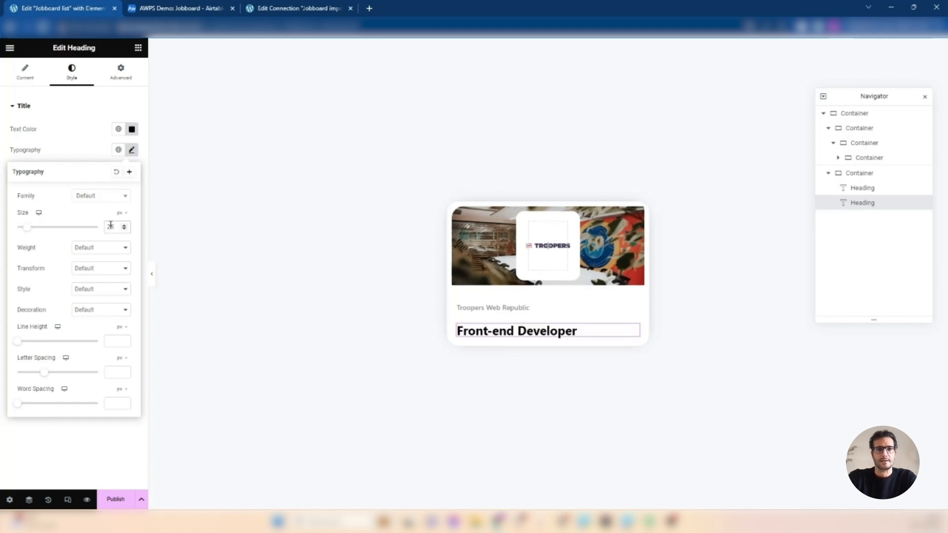
click(115, 249)
click(91, 309)
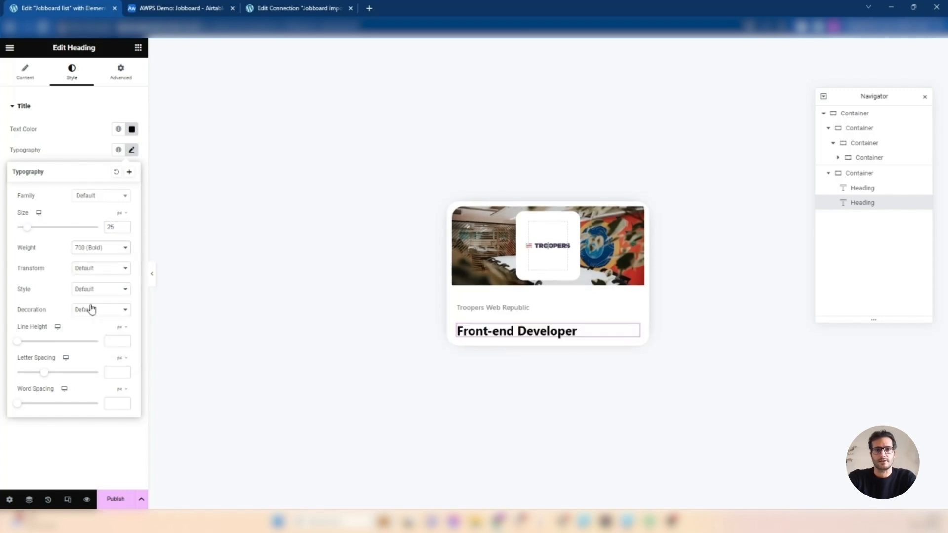
Step: Add an Icon List widget below the job title heading and switch its layout to inline
click(266, 192)
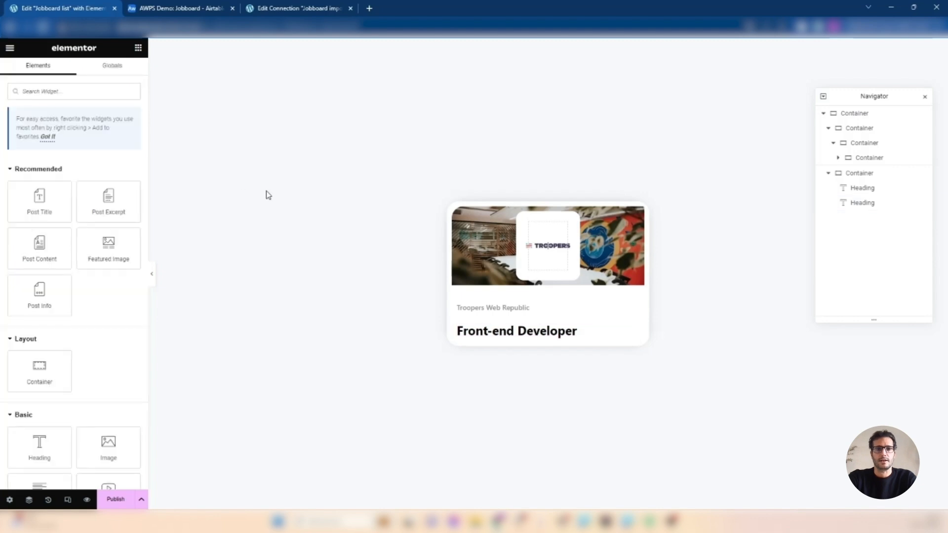
click(66, 93)
text(ico)
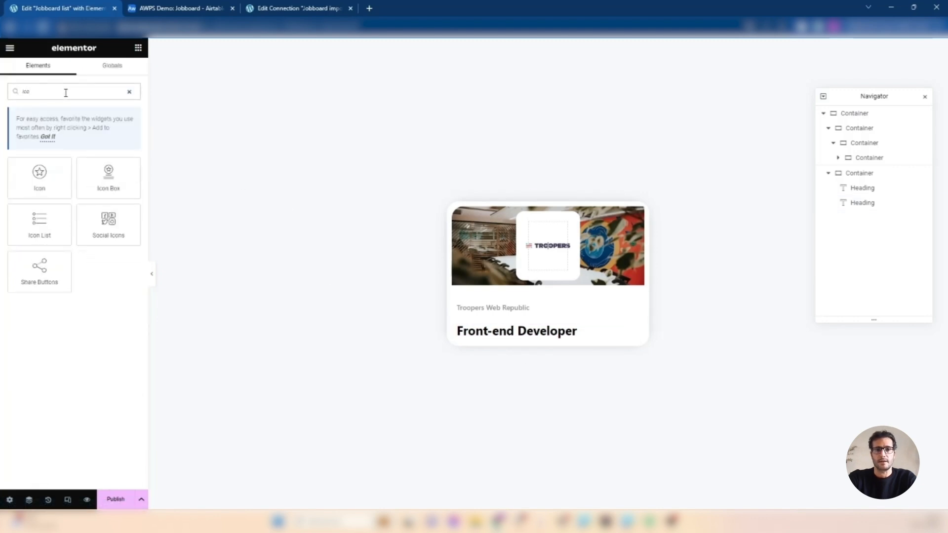
drag(65, 230, 573, 332)
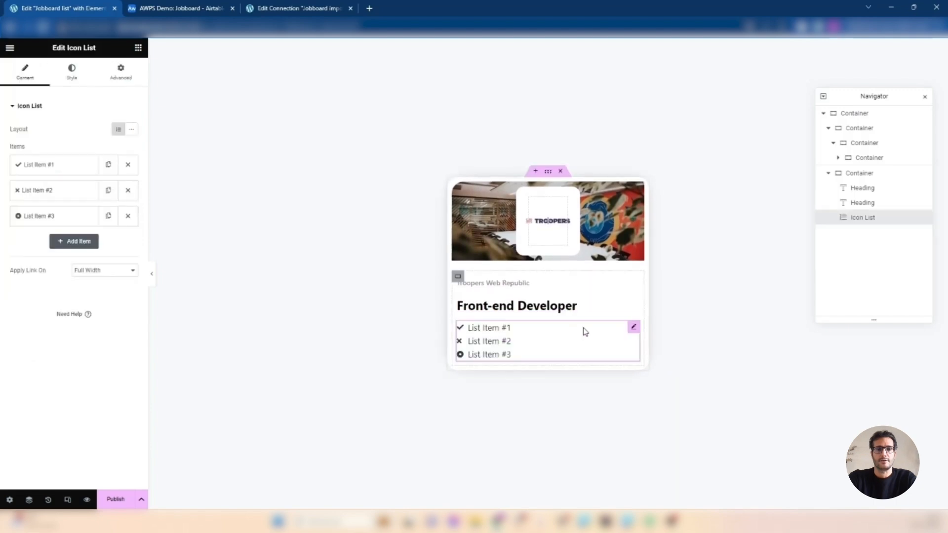
click(131, 132)
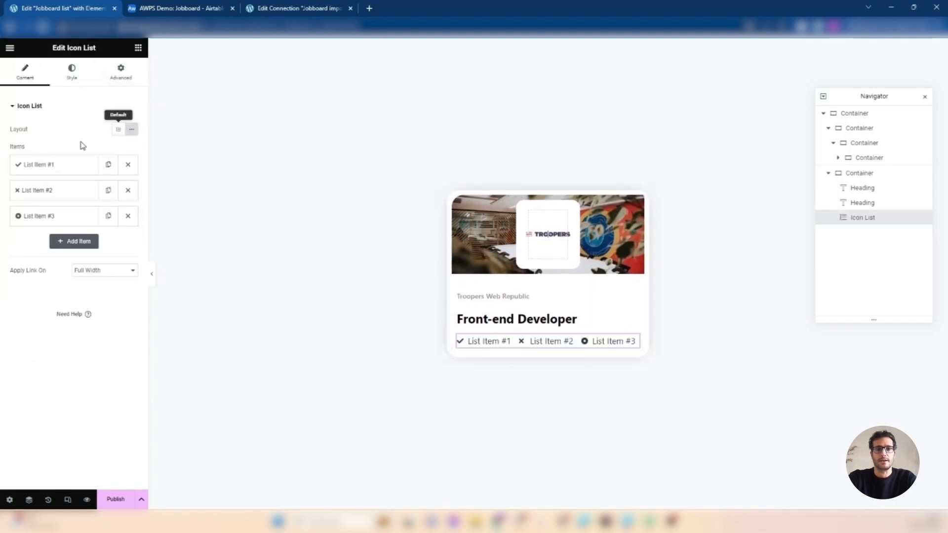
Step: Open the first icon list item and check the Job type column in Airtable and its import mapping in the sync connection
click(36, 165)
click(198, 7)
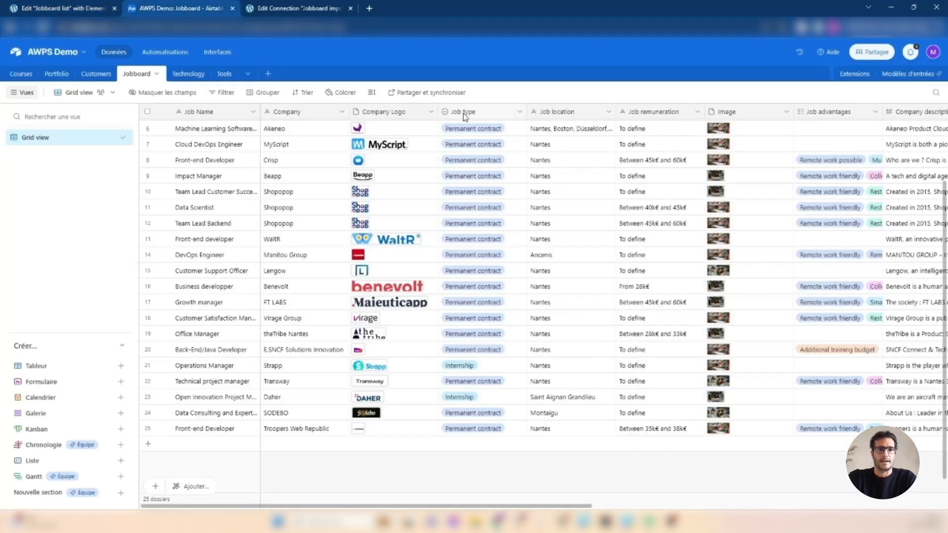
click(300, 8)
click(458, 217)
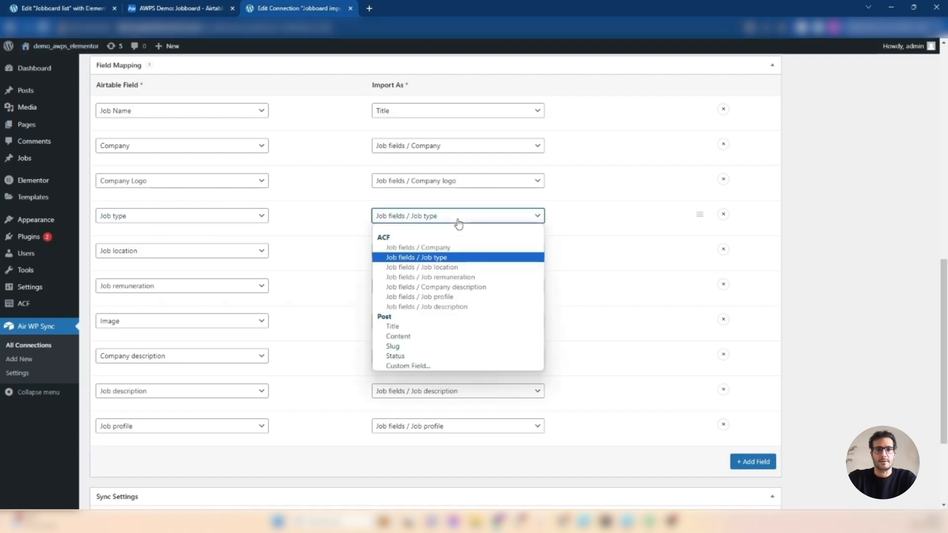
Step: Set the first icon list item's text to the ACF Field dynamic tag with the Job type key
click(62, 8)
click(126, 201)
scroll(78, 283, down, 6)
click(30, 350)
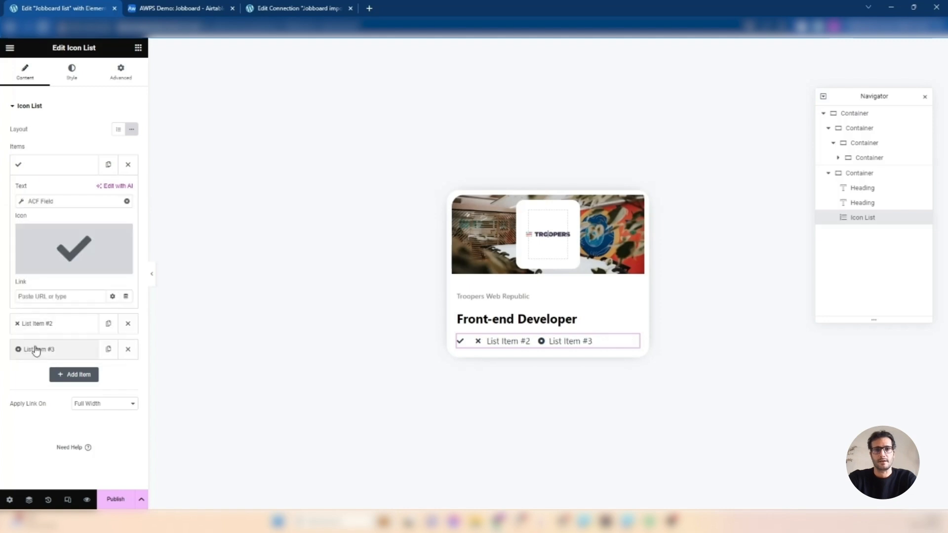
click(113, 246)
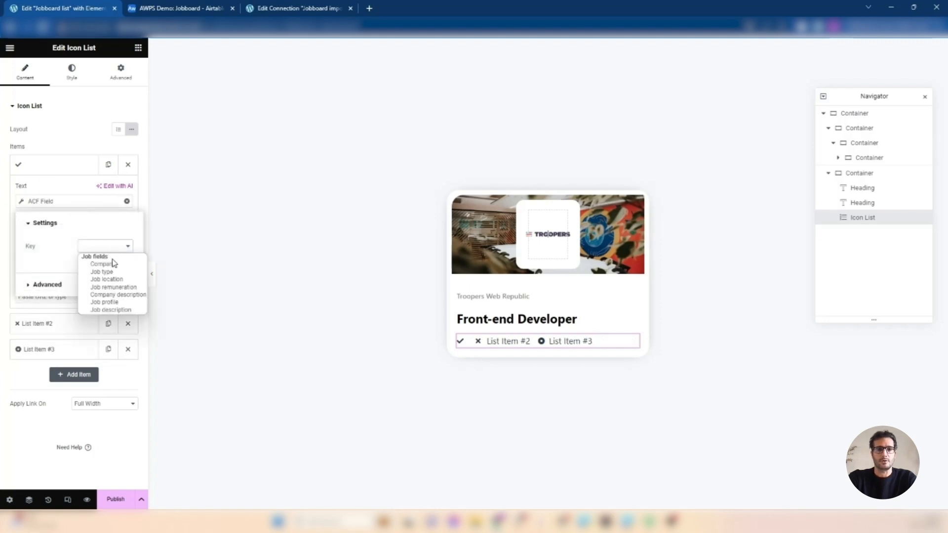
click(103, 272)
click(73, 187)
Step: Replace the first list item's icon with the outlined File alt icon, searching the icon library for "file"
click(47, 269)
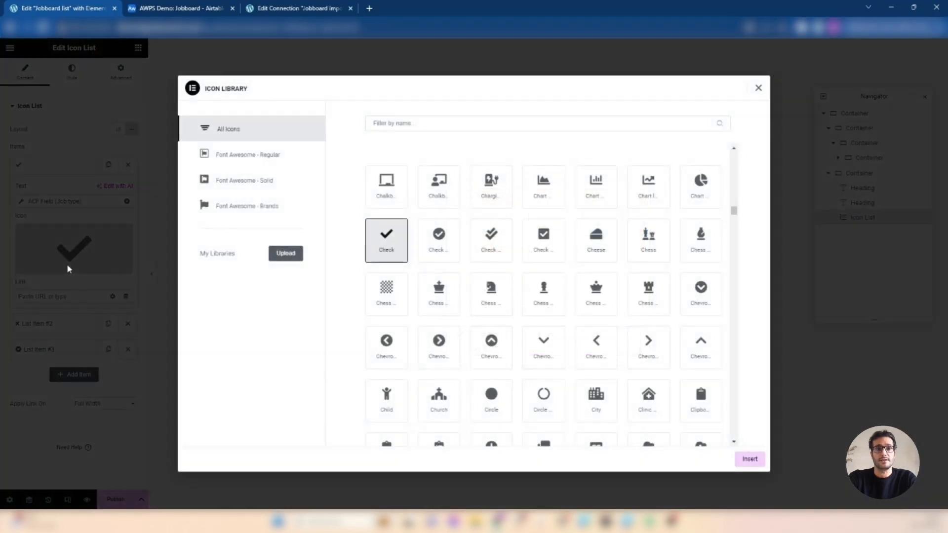
click(398, 121)
text(file)
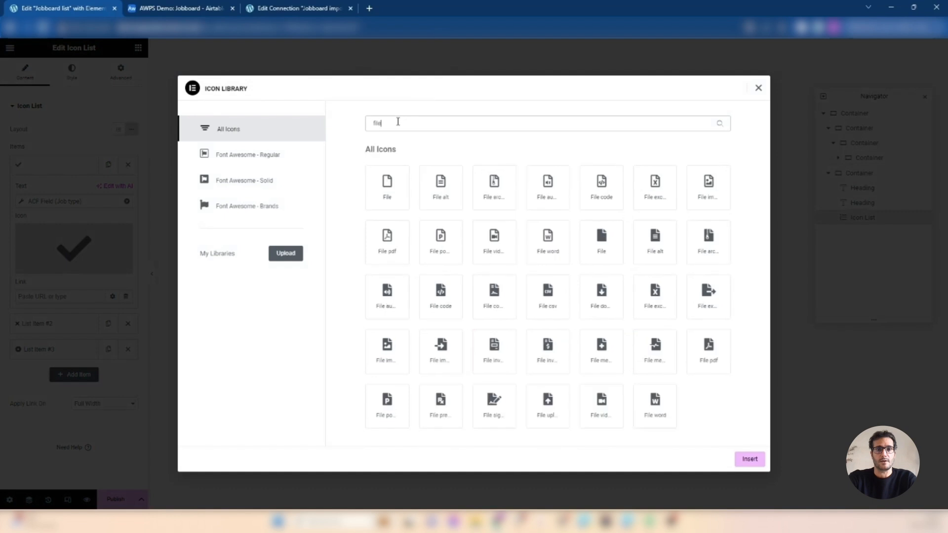
click(440, 199)
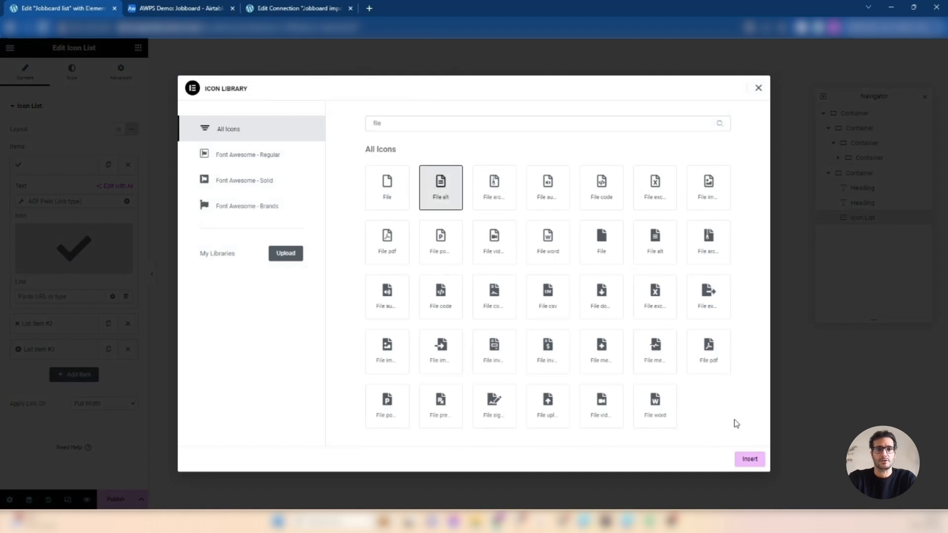
click(746, 460)
Step: Set the second icon list item's text to the ACF Field dynamic tag with the Job location key
click(44, 323)
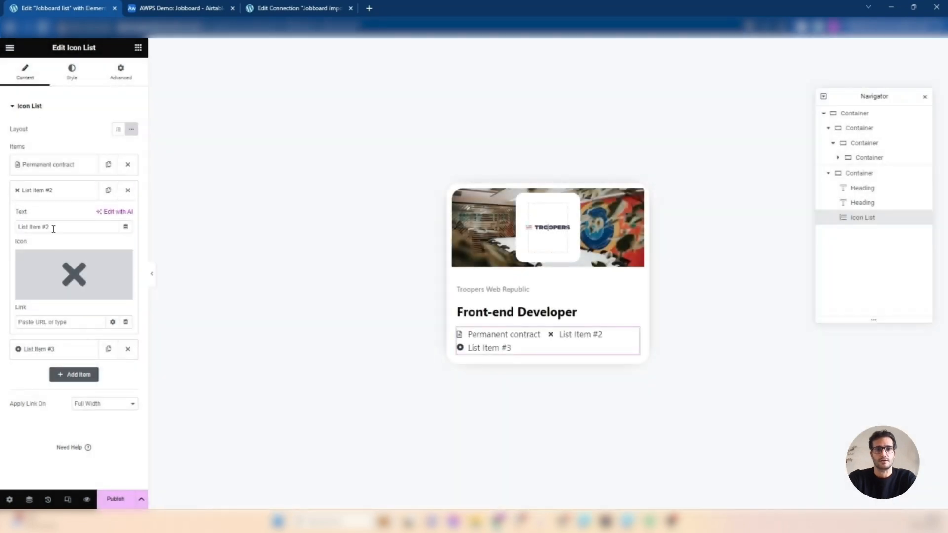
click(124, 227)
scroll(120, 285, down, 5)
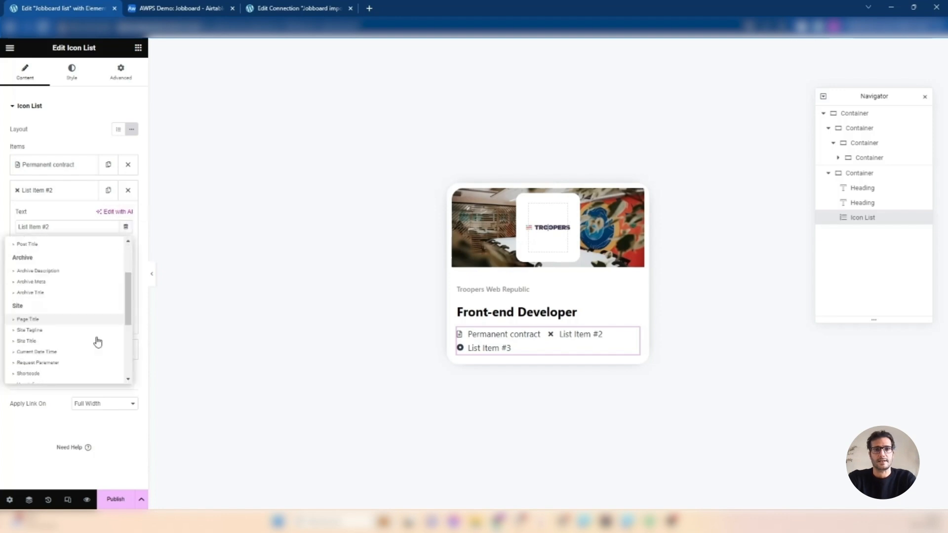
click(46, 375)
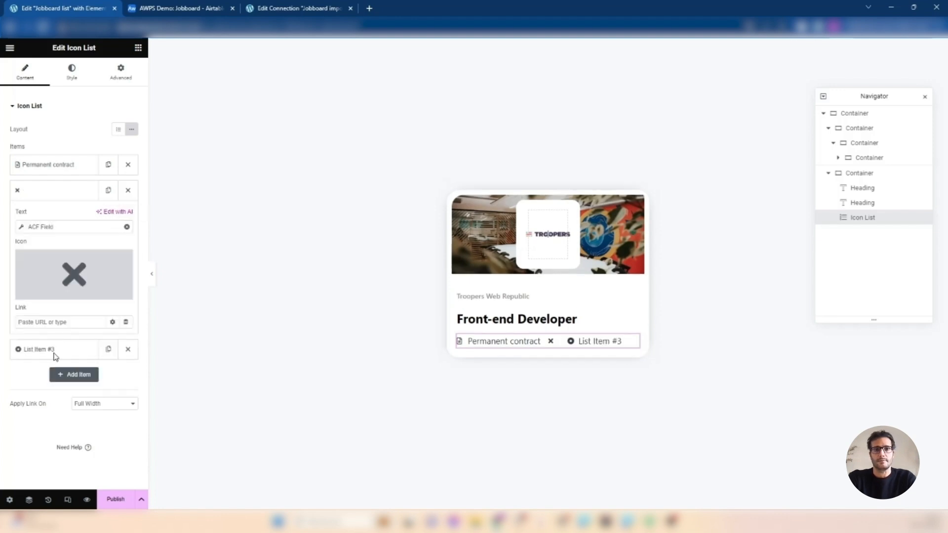
click(90, 230)
click(97, 278)
click(100, 304)
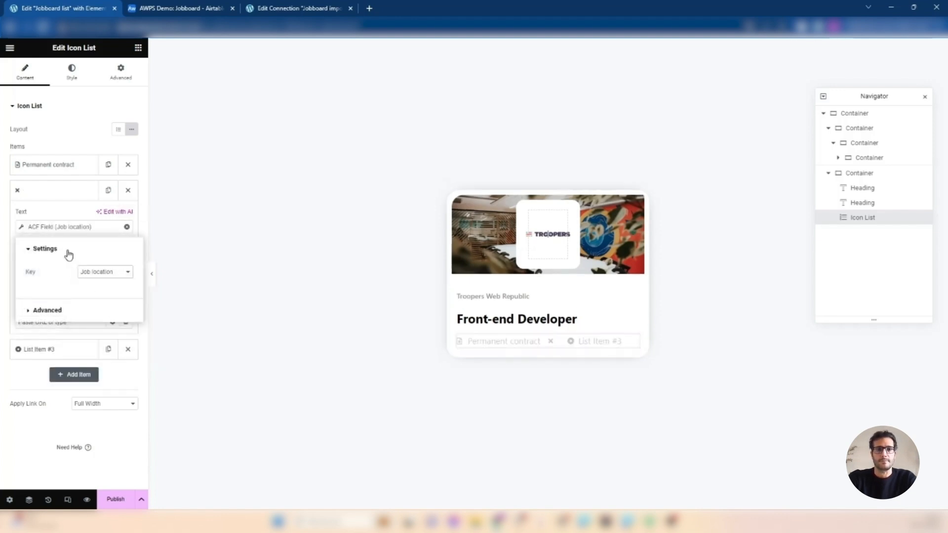
click(68, 217)
Step: Replace the second list item's icon with a map marker pin, searching the icon library for "map"
click(66, 278)
click(422, 120)
text(map)
click(655, 190)
click(749, 459)
Step: Set the third icon list item's text to the ACF Field dynamic tag with the Job remuneration key
click(32, 349)
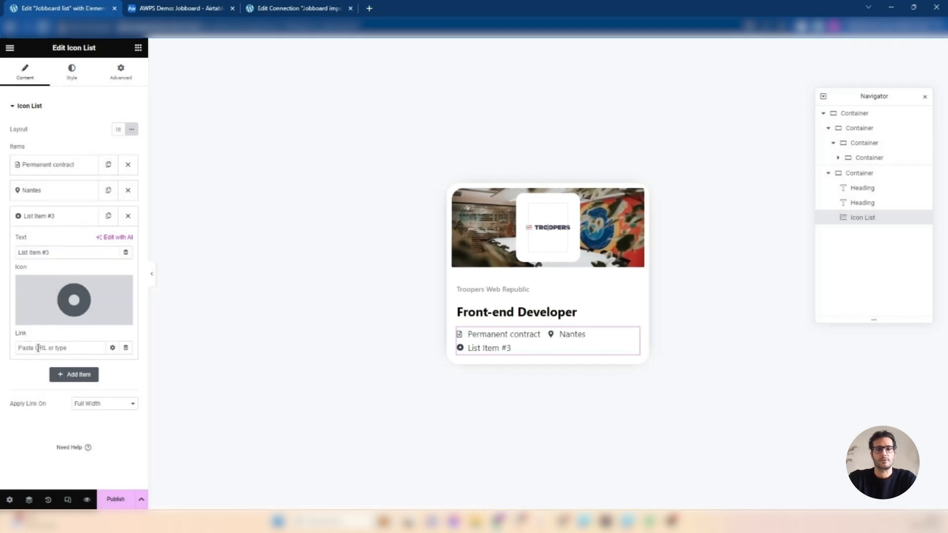
click(125, 252)
scroll(61, 357, down, 10)
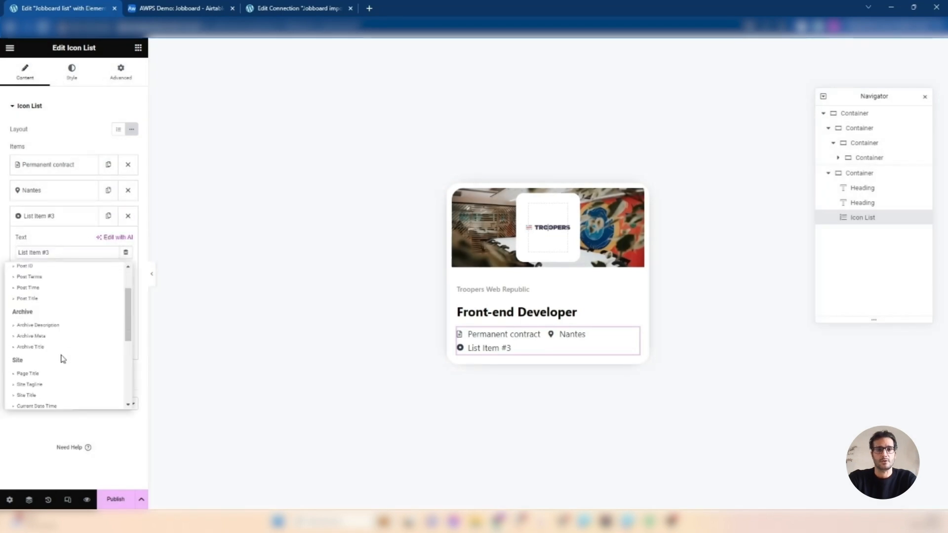
click(37, 401)
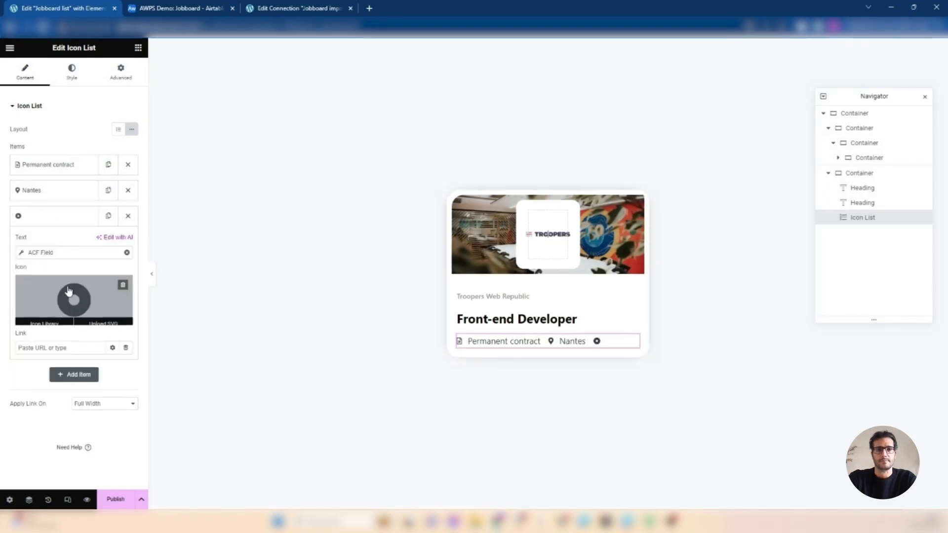
click(77, 252)
click(108, 300)
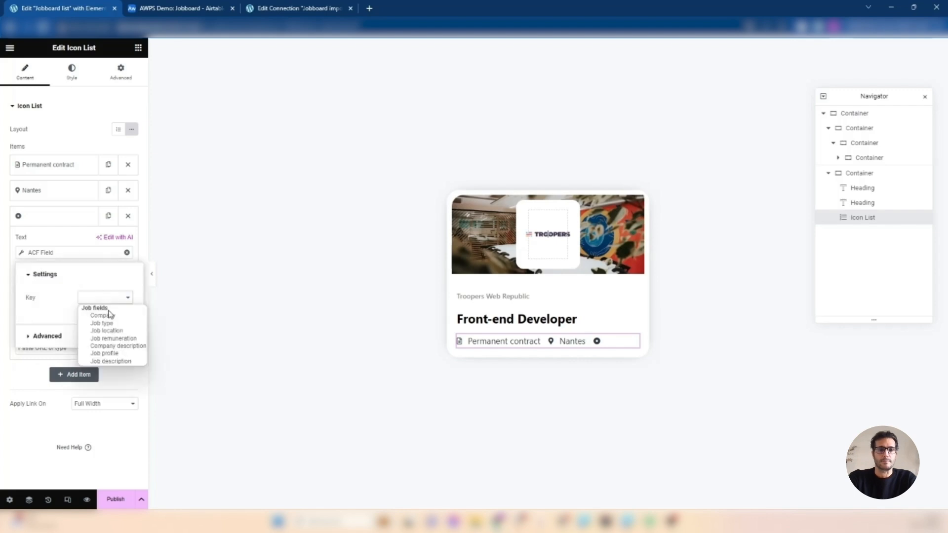
click(111, 339)
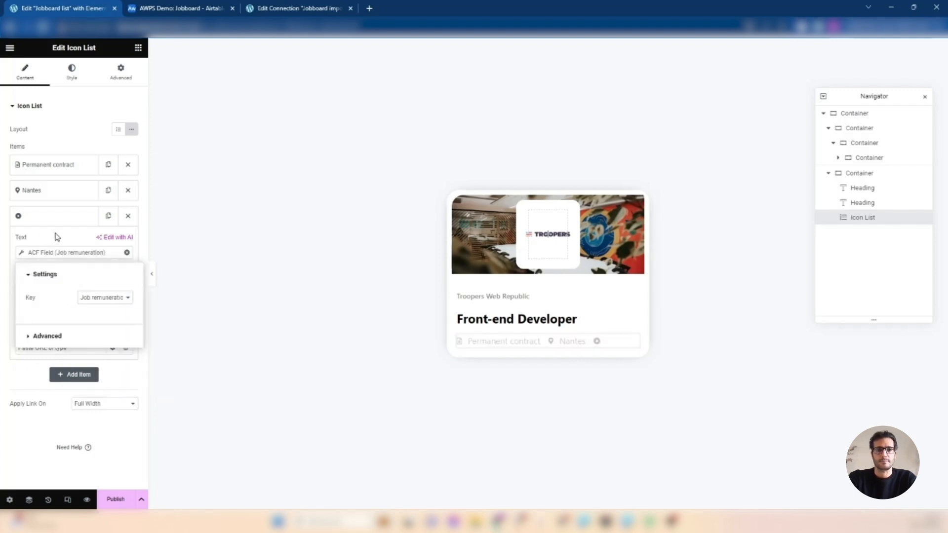
click(57, 237)
Step: Replace the third list item's icon with a solid wavy money bill, searching the icon library for "mon"
click(43, 318)
click(414, 124)
text(mon)
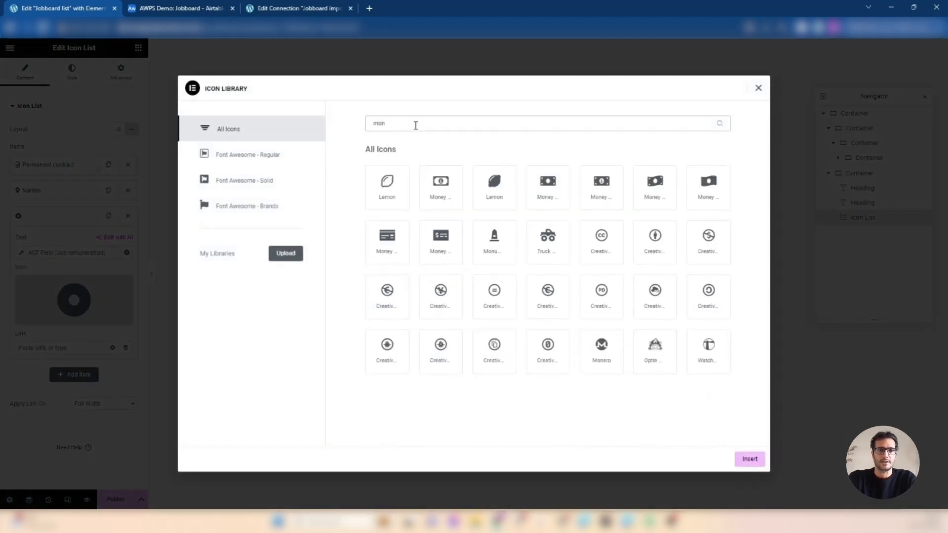
click(641, 183)
click(749, 457)
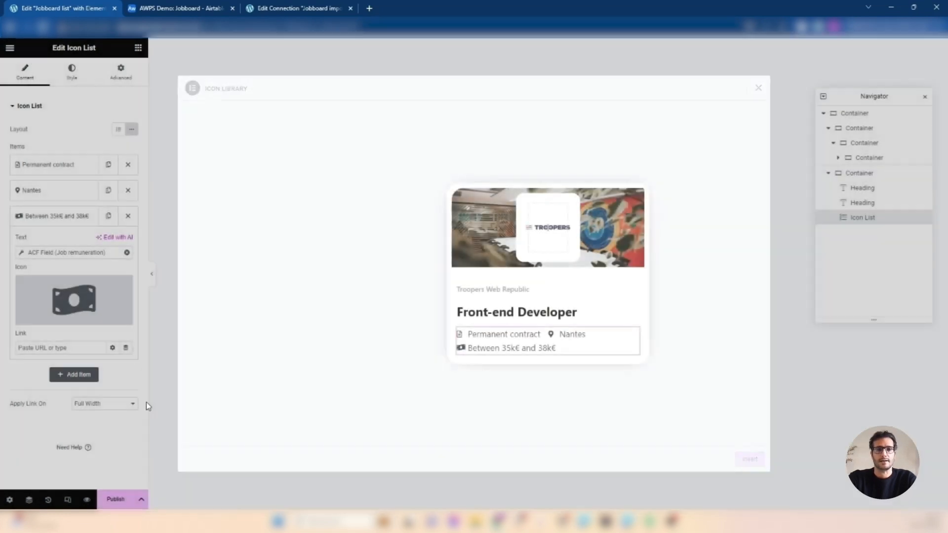
Step: Set the icon list's space between items to 16 px and its icon size to 20 px
click(70, 74)
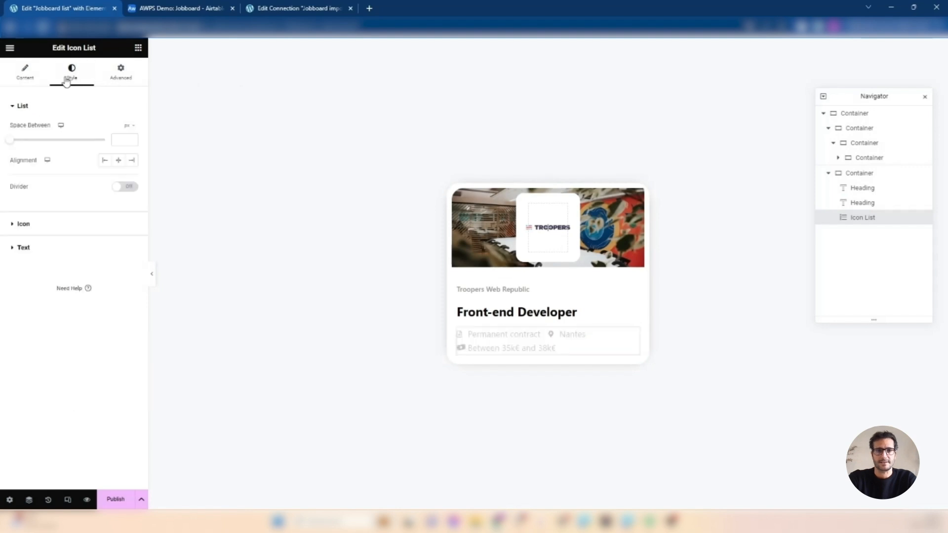
click(116, 141)
text(16)
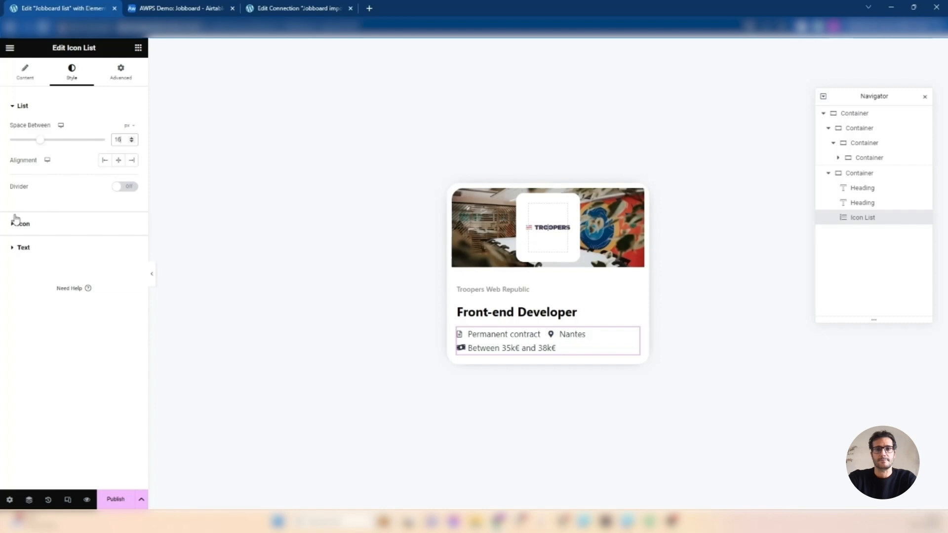
click(19, 224)
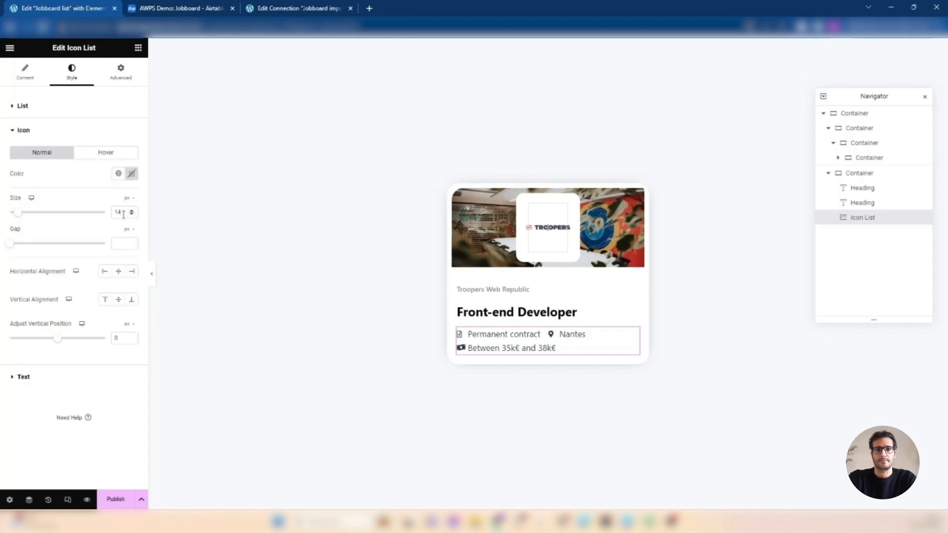
text(20)
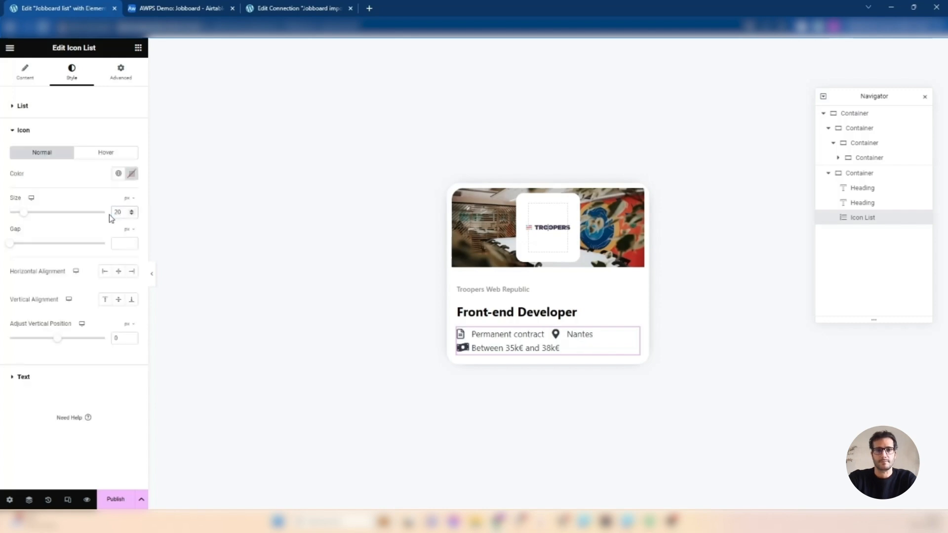
Step: Color the list icons dark blue and set the icon gap to 2 px
click(132, 174)
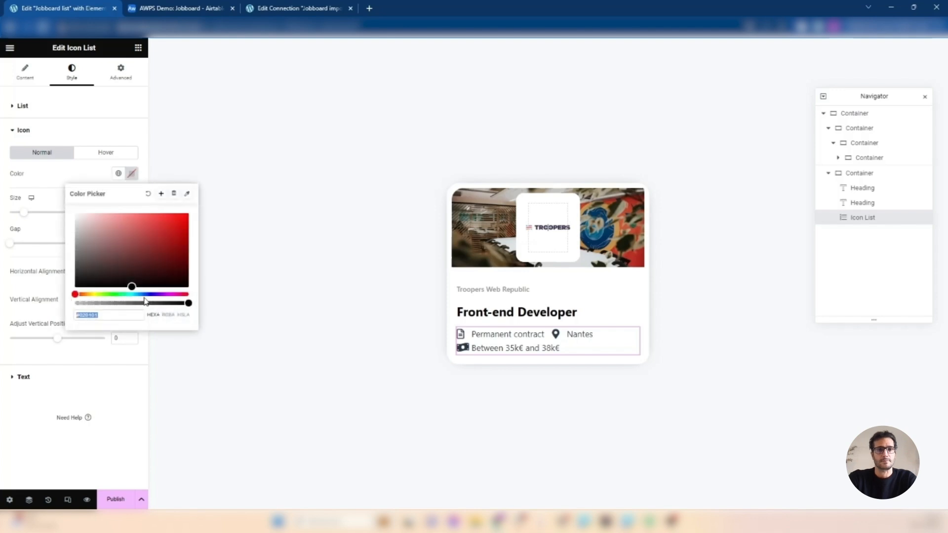
drag(152, 295, 154, 294)
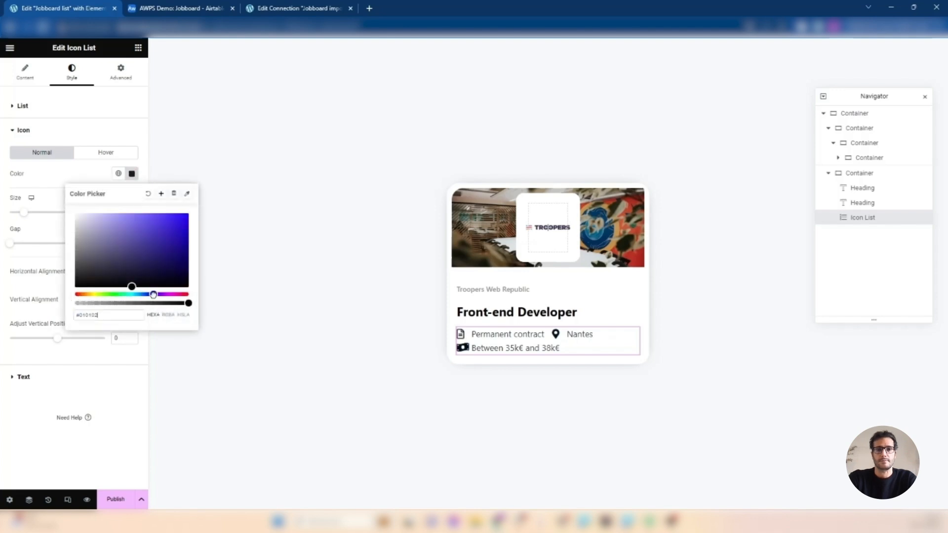
click(171, 263)
drag(173, 262, 178, 253)
click(77, 170)
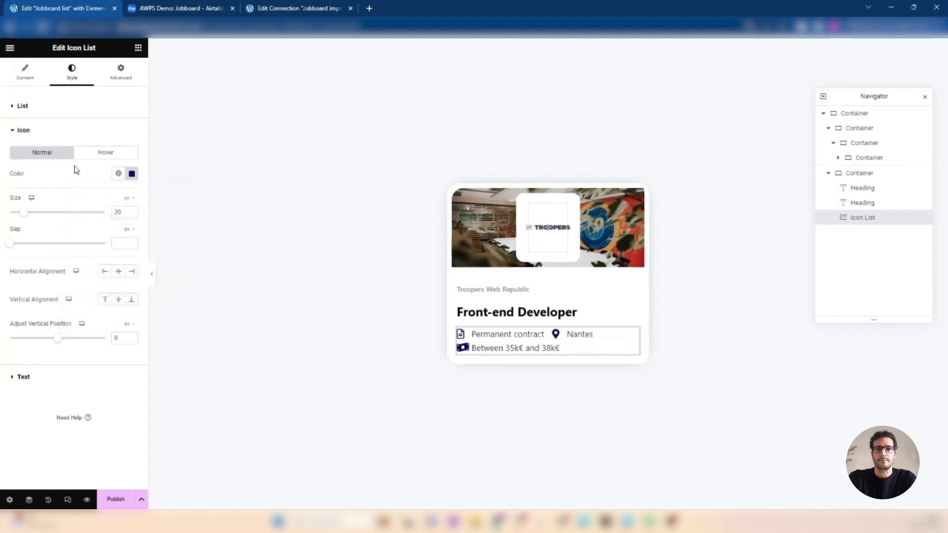
click(123, 243)
text(2)
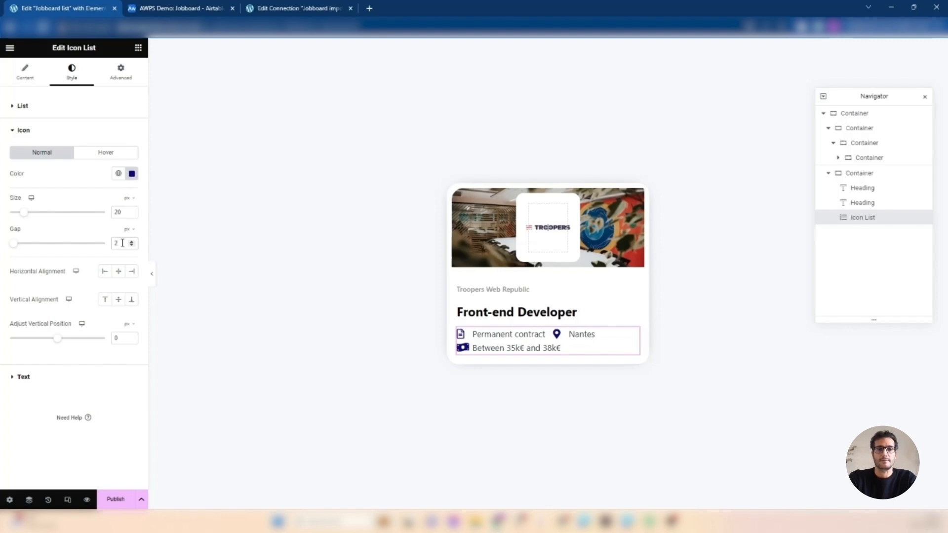
Step: Publish the Jobboard list loop item template and exit the Elementor editor
click(116, 500)
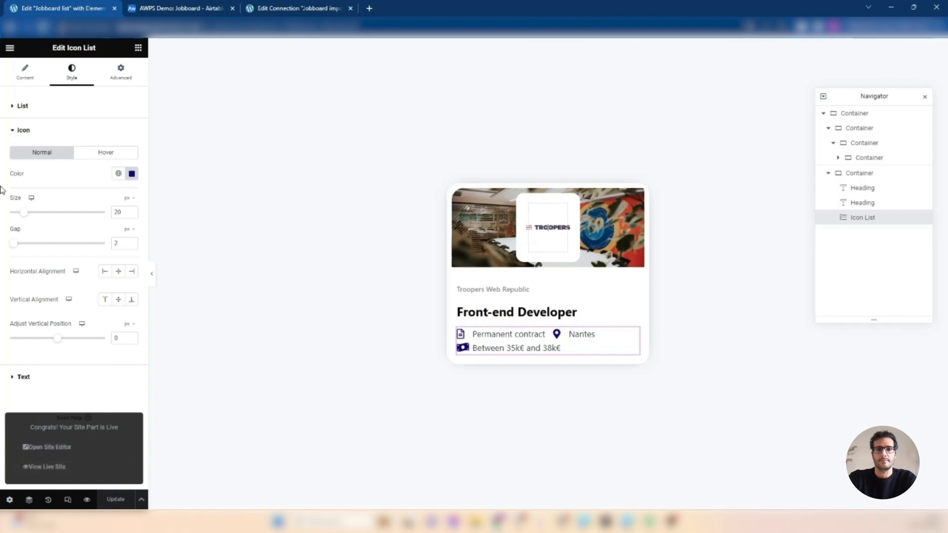
click(10, 47)
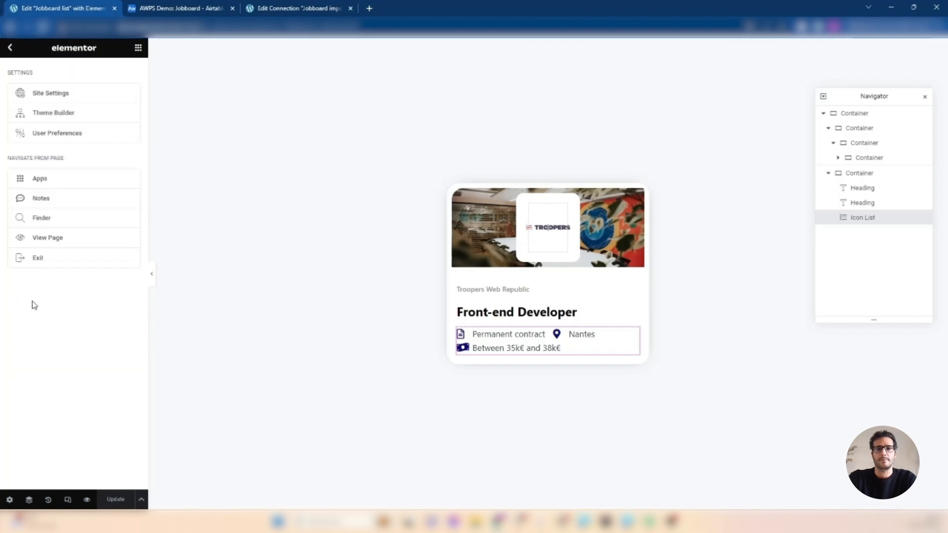
click(41, 259)
Step: Open the Jobboard page from the WordPress pages list for editing with Elementor
click(27, 163)
mouse_move(127, 178)
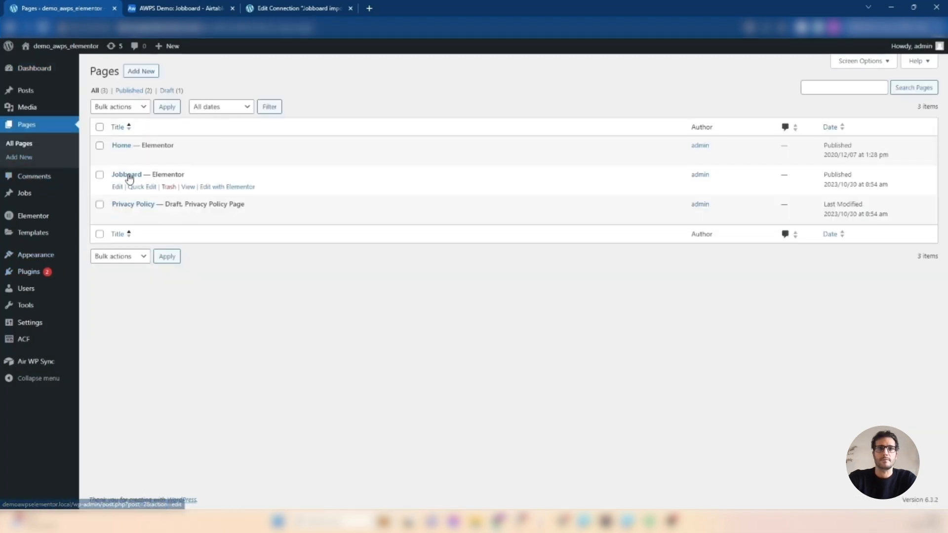
click(213, 187)
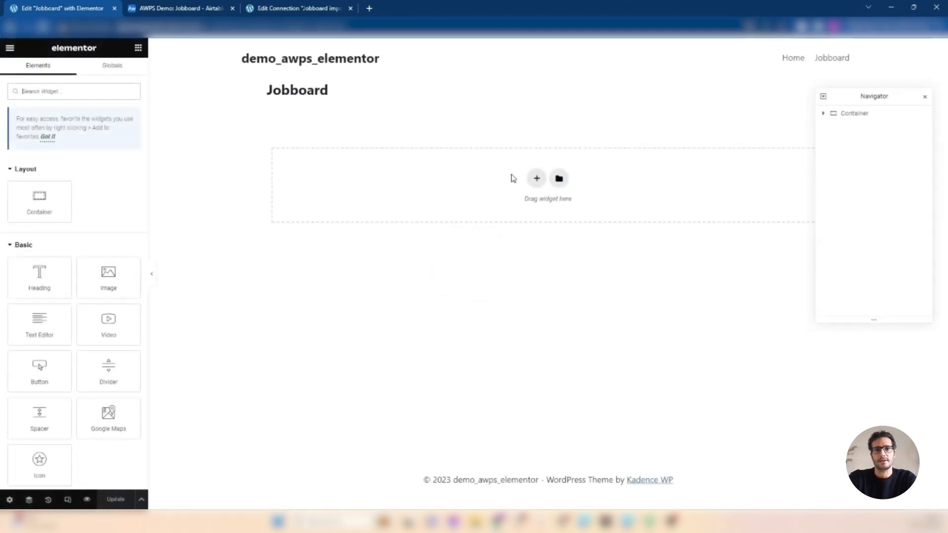
Step: Find the Loop Grid widget by searching for "loop" and add it to the empty area of the Jobboard page
click(31, 91)
text(loop)
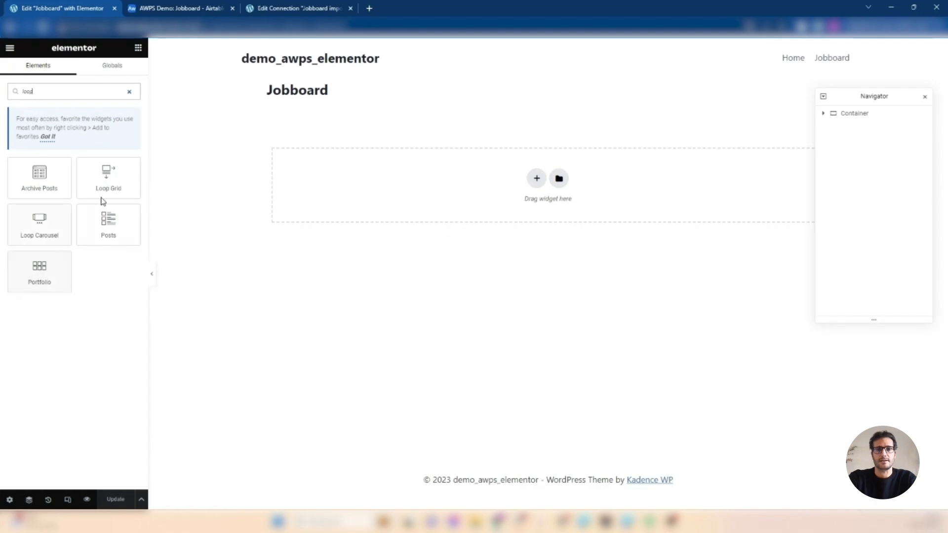
drag(105, 181, 425, 193)
Step: Configure the loop grid's layout with the Jobboard list template, 12 items per page and Masonry enabled
click(75, 141)
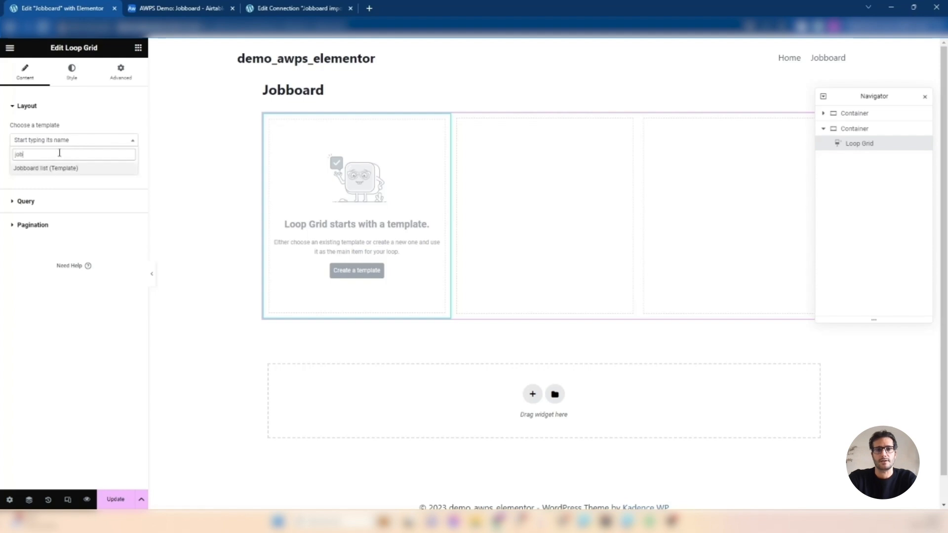
click(42, 169)
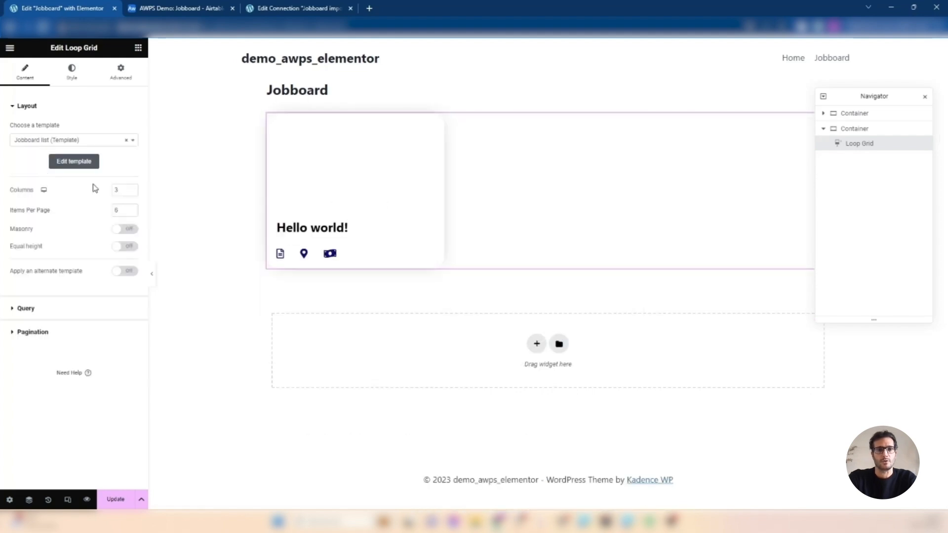
text(12)
click(115, 230)
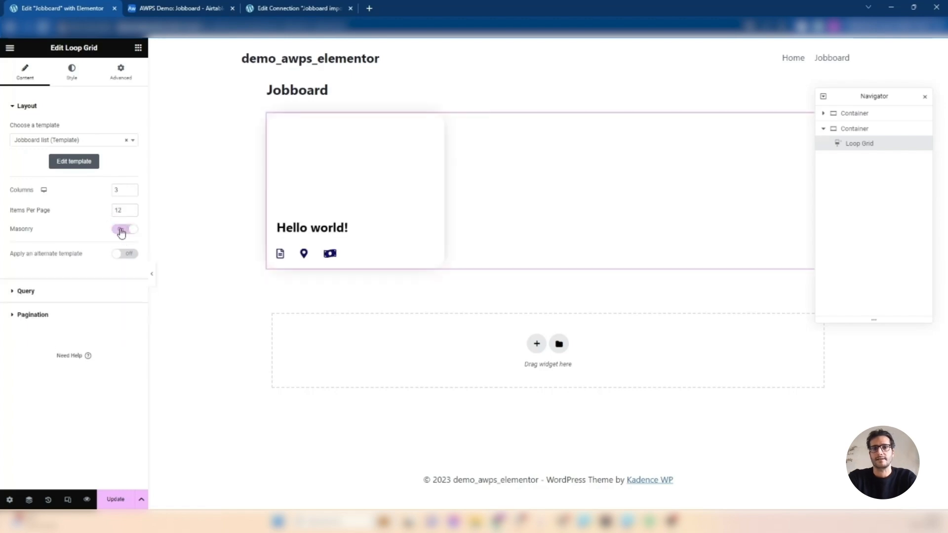
Step: Set the loop grid's query source to Jobs and its pagination to Previous/Next
click(13, 294)
click(103, 152)
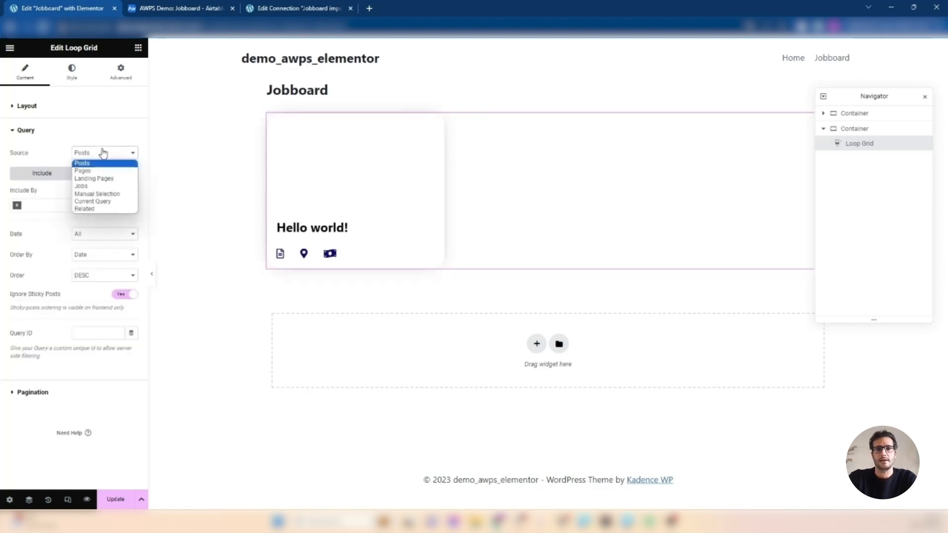
click(82, 188)
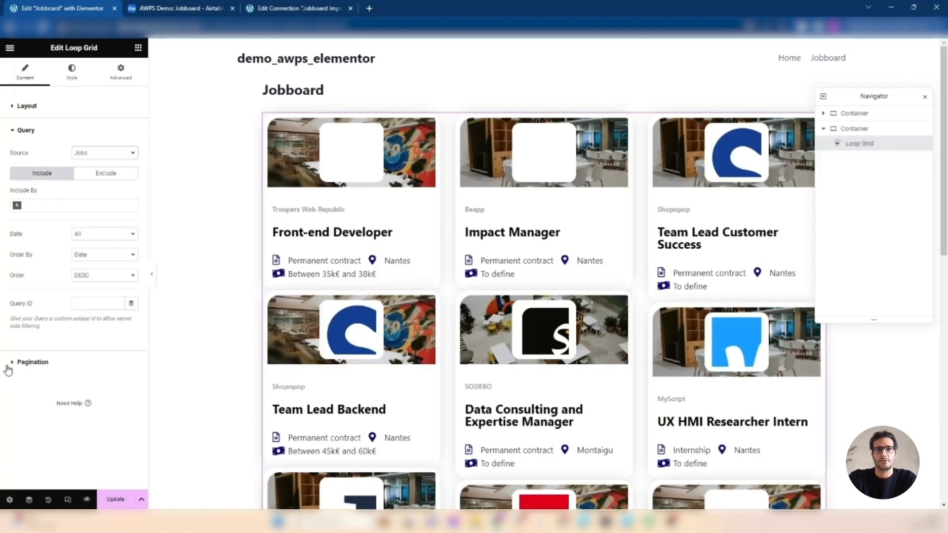
click(9, 365)
click(104, 177)
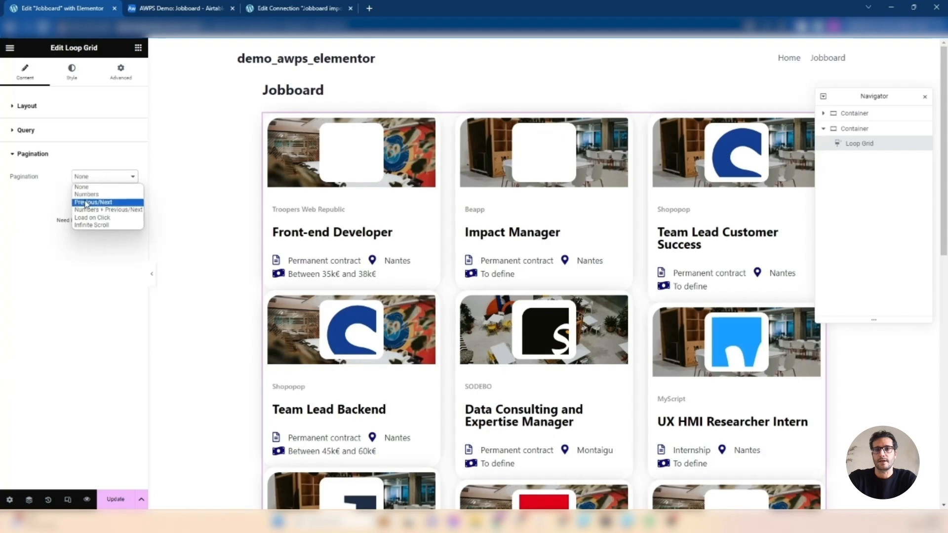
click(86, 204)
Step: Set the loop grid's gaps between columns and between rows to 20 px each, and update the Jobboard page
click(81, 71)
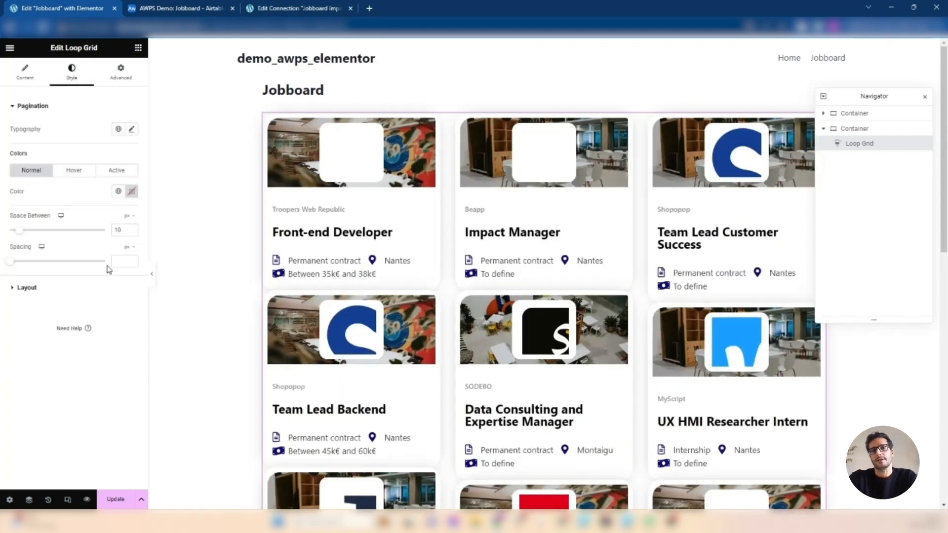
click(29, 287)
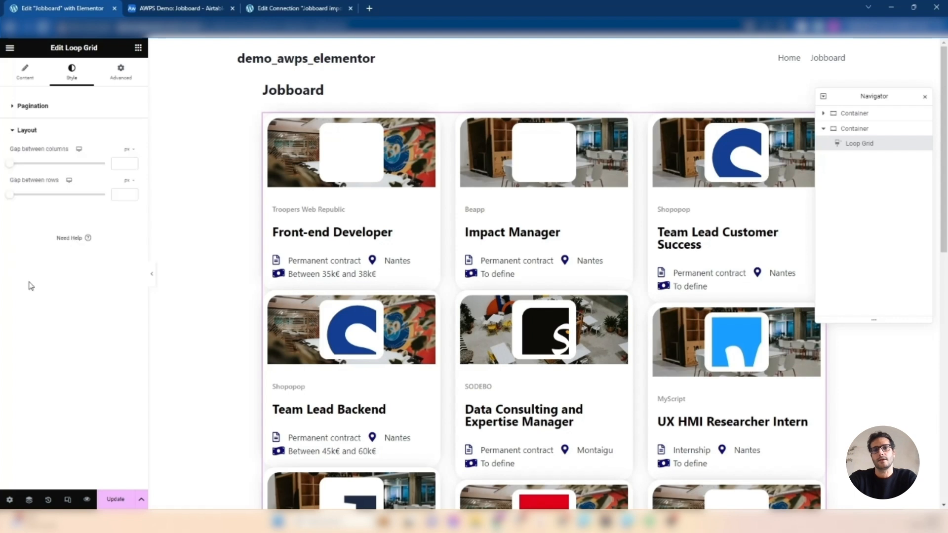
click(119, 163)
text(20)
click(118, 192)
text(20)
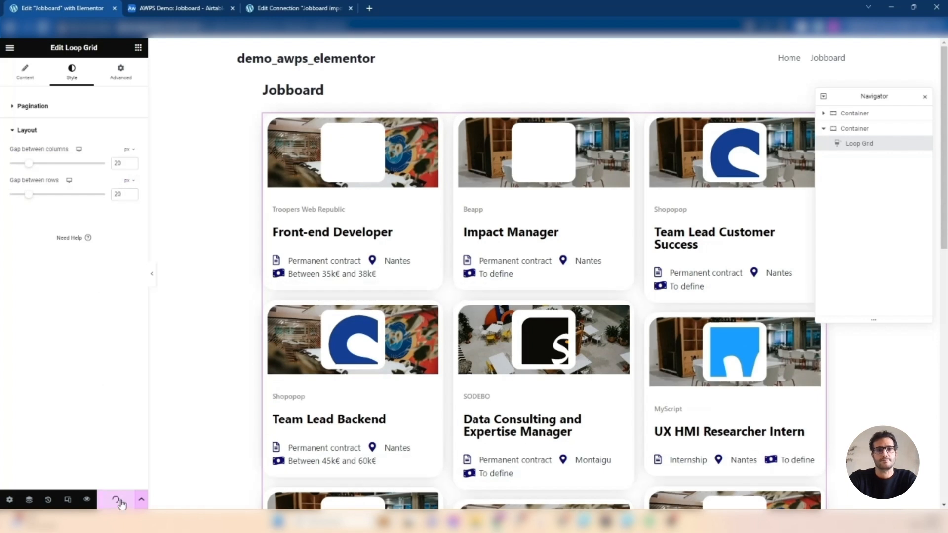
click(122, 501)
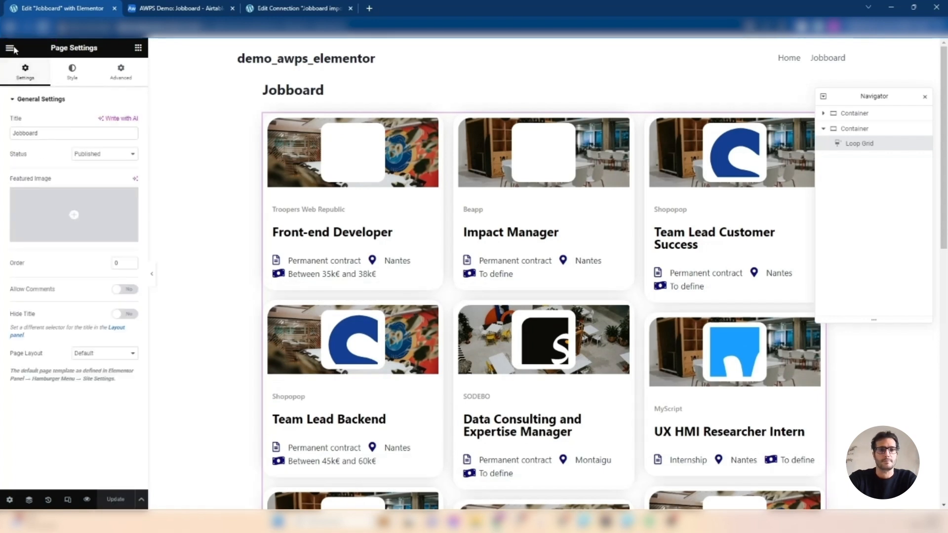
Step: View the published Jobboard page on the site and check the job cards down to the pagination links
click(11, 48)
click(45, 240)
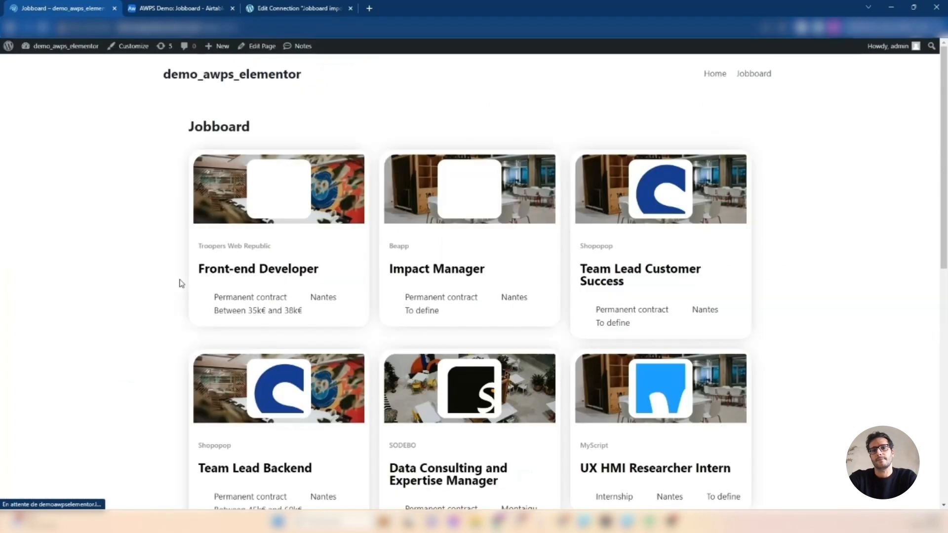
scroll(475, 310, down, 7)
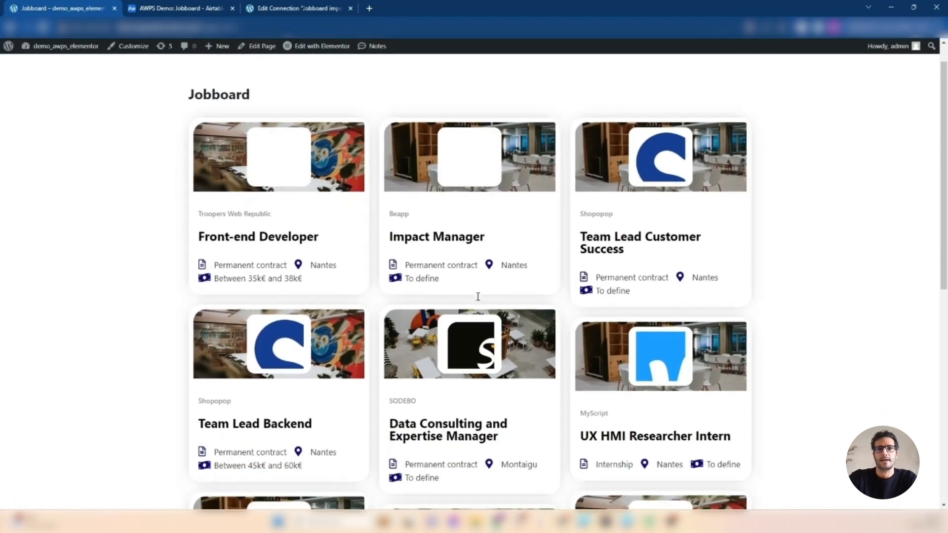
scroll(505, 296, down, 2)
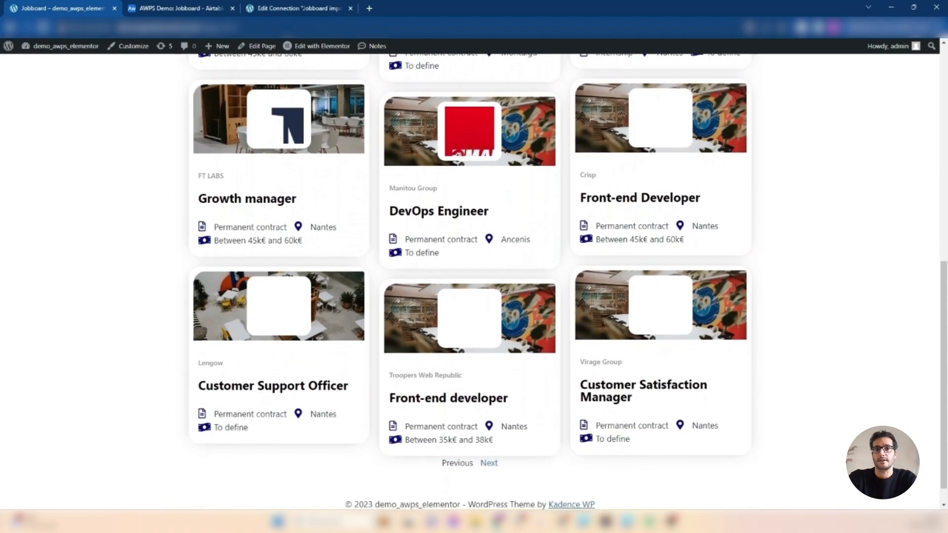
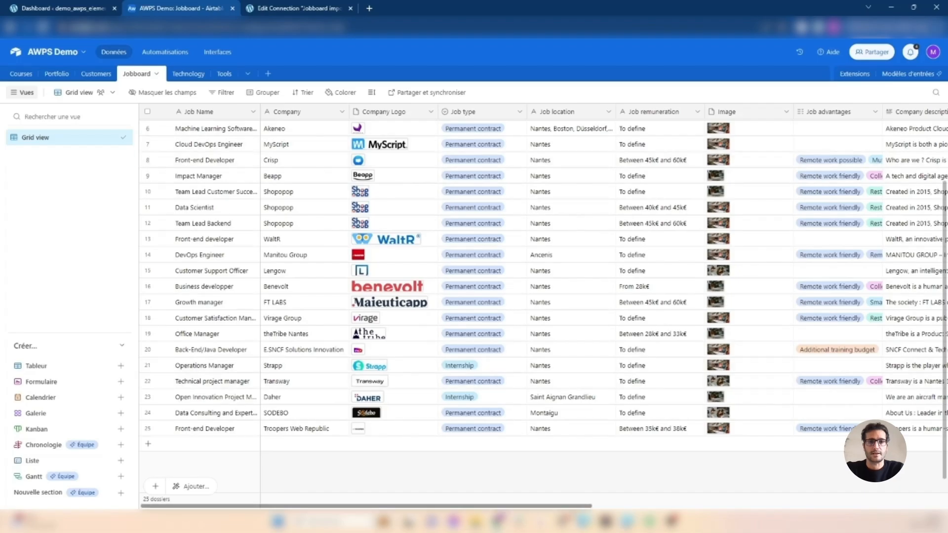
Step: Switch from the Airtable Jobboard table to the WordPress dashboard and open the ACF post types list
drag(575, 506, 630, 507)
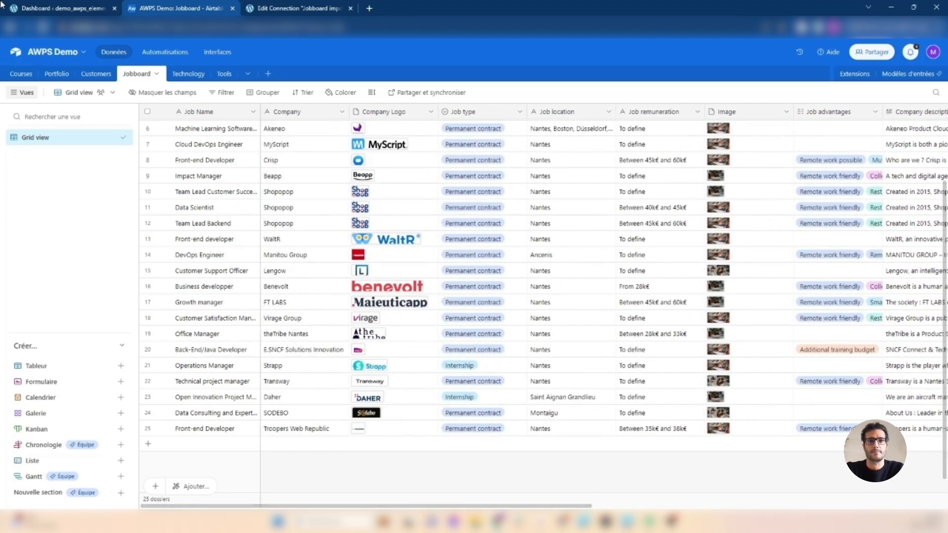
click(55, 8)
mouse_move(37, 344)
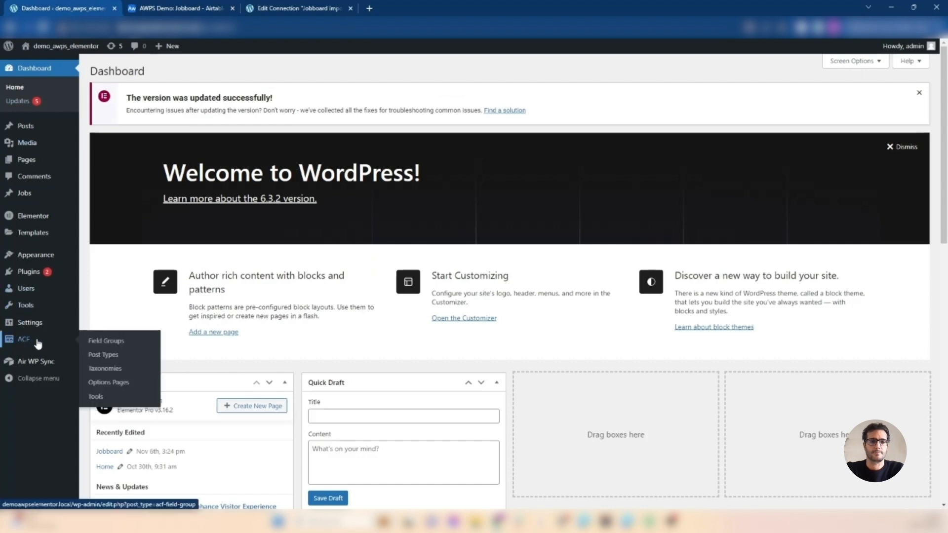
click(102, 358)
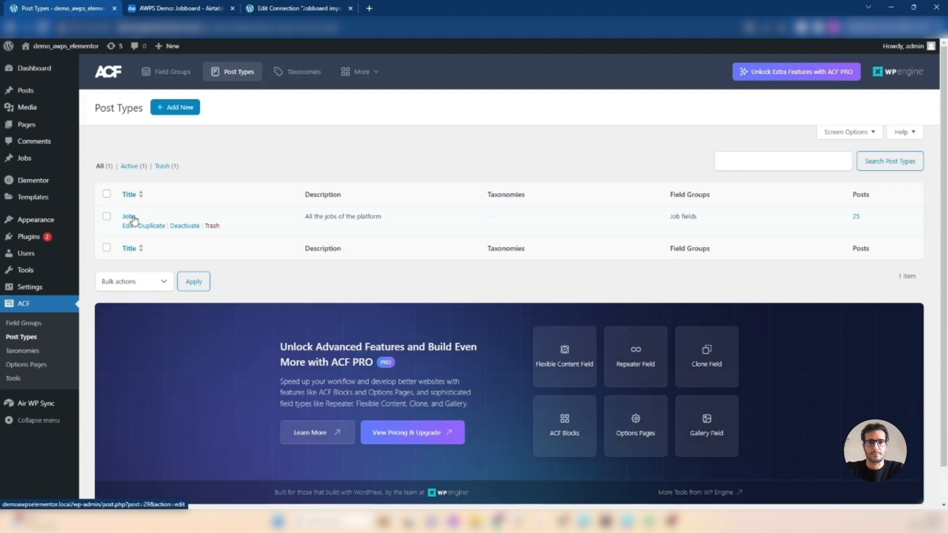
Step: Open the ACF field group for jobs and compare its fields with the Airtable Jobboard columns
click(173, 73)
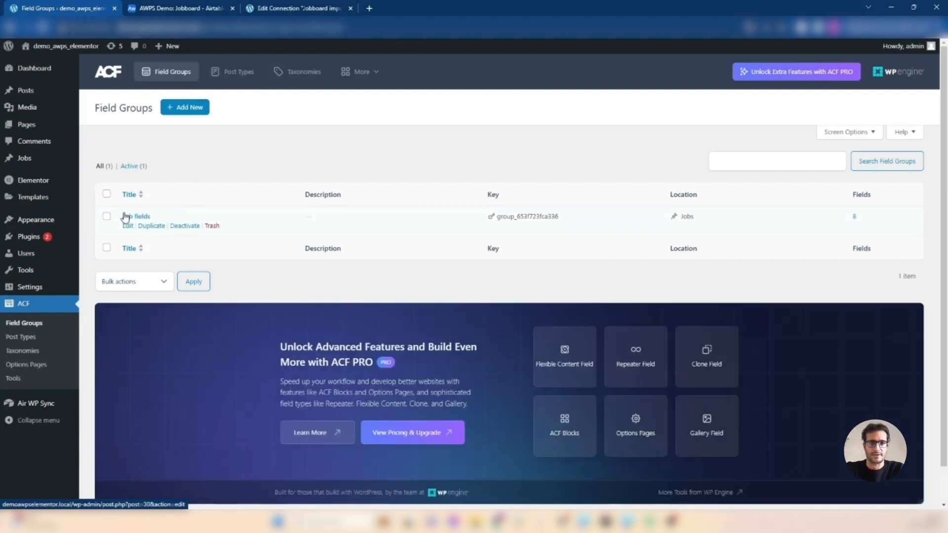
click(132, 217)
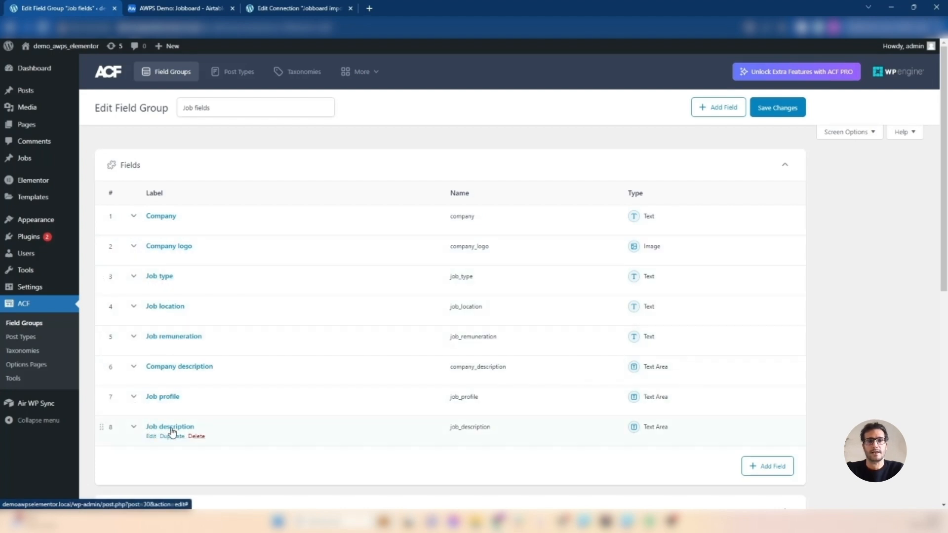
click(154, 8)
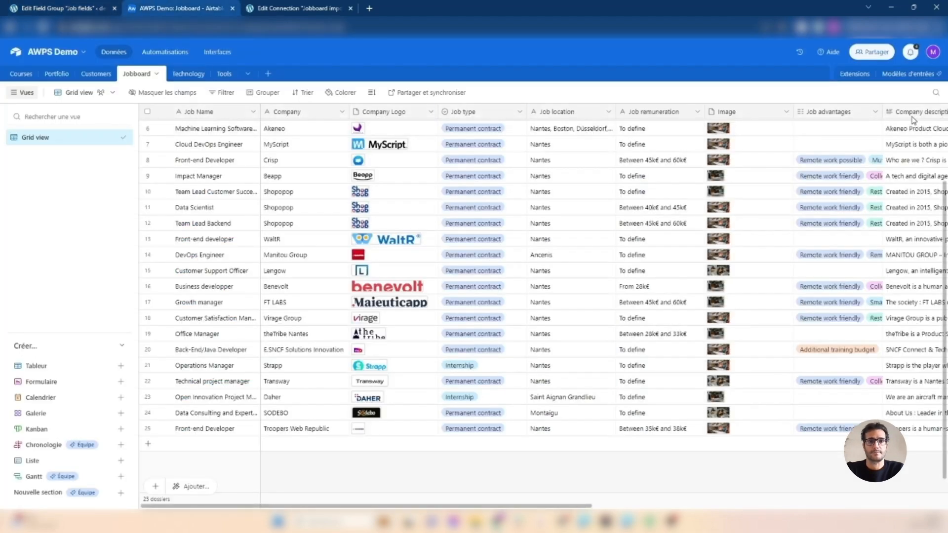
Step: Return to WordPress, open the Jobboard import connection in Air WP Sync and review its import settings and field mapping
click(54, 8)
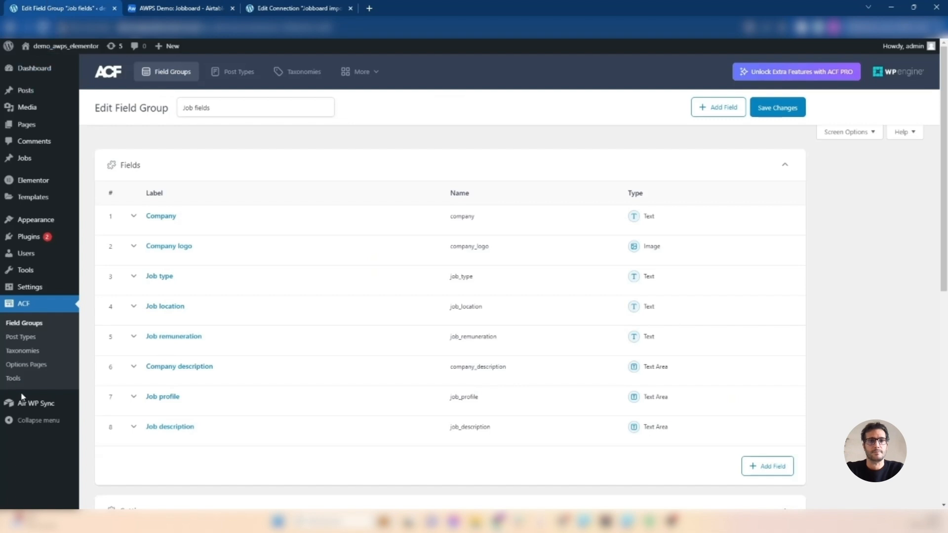
mouse_move(35, 406)
click(100, 408)
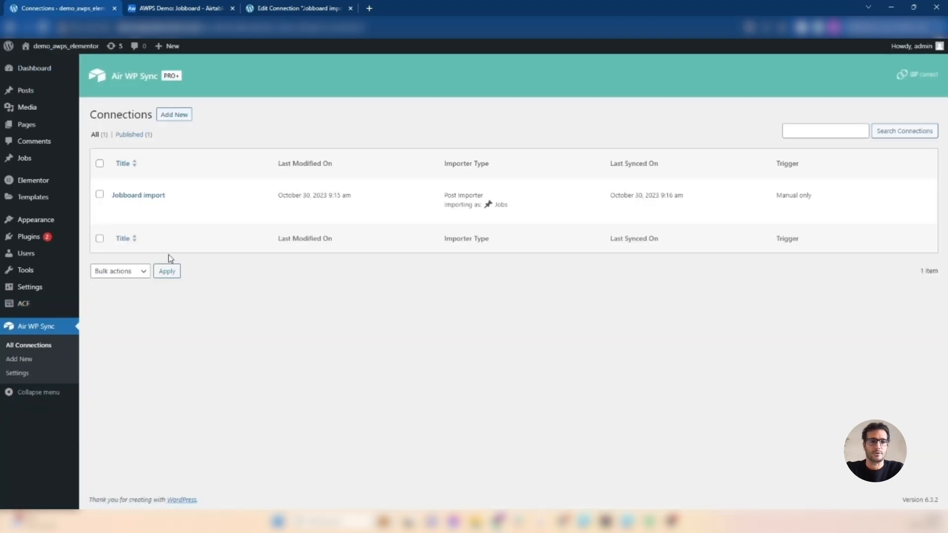
click(141, 194)
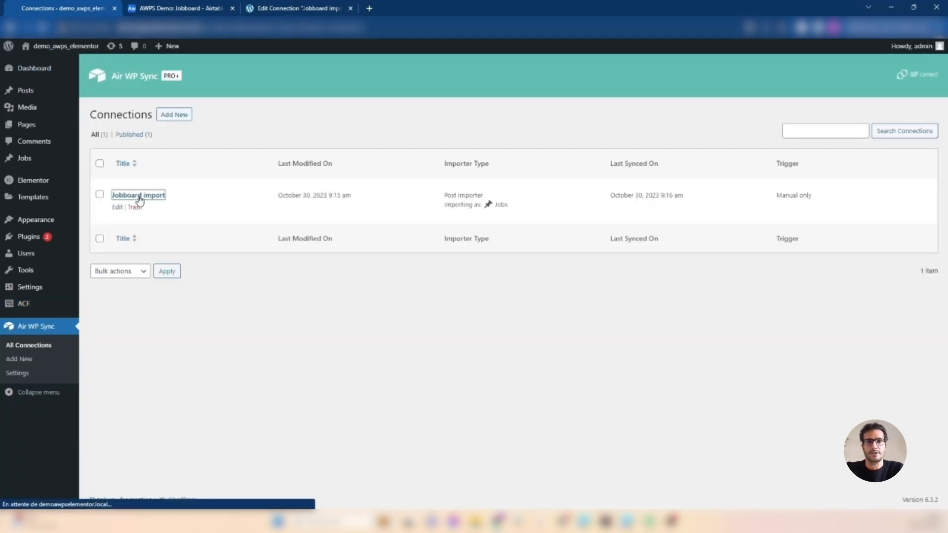
scroll(409, 307, down, 5)
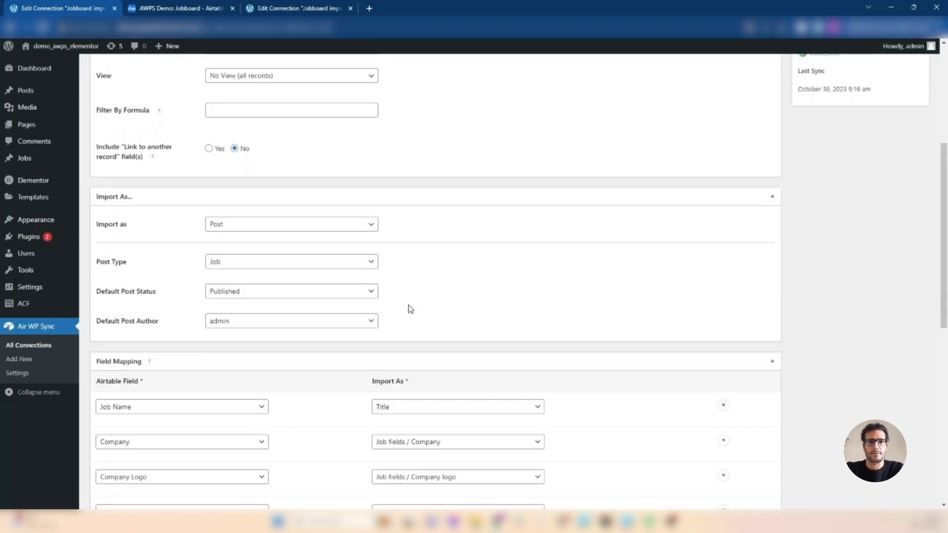
scroll(407, 307, down, 5)
scroll(247, 213, up, 7)
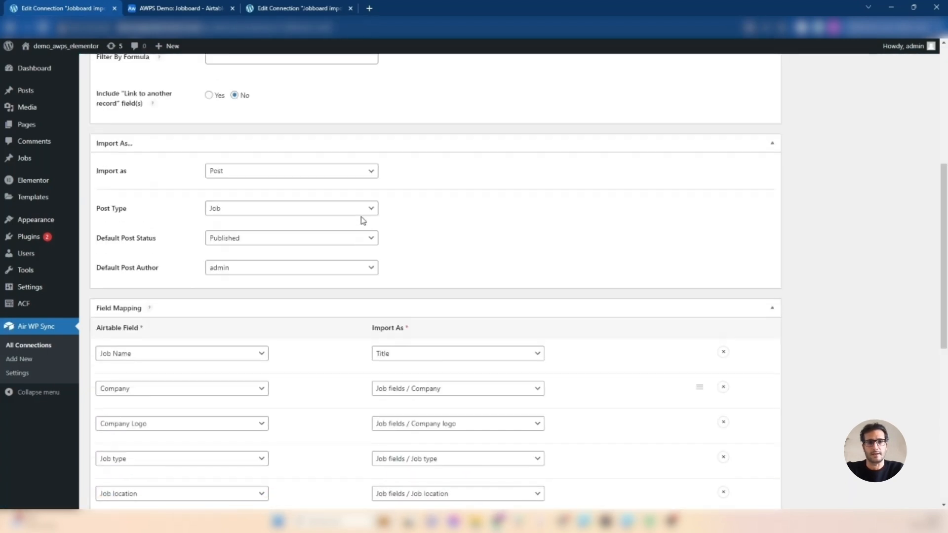
Step: Check the Airtable Jobboard table and inspect the connection's post type options, keeping Job selected
click(175, 7)
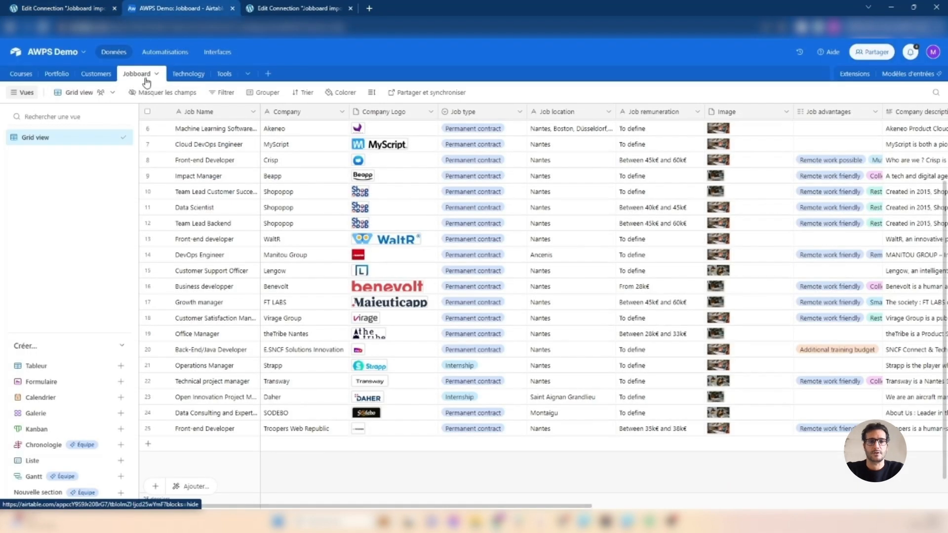
click(70, 7)
scroll(379, 364, down, 3)
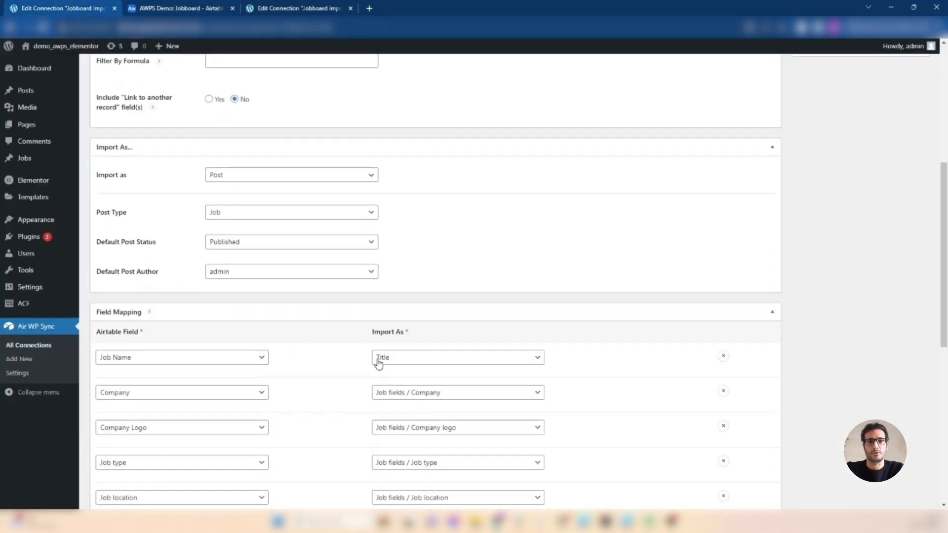
click(212, 215)
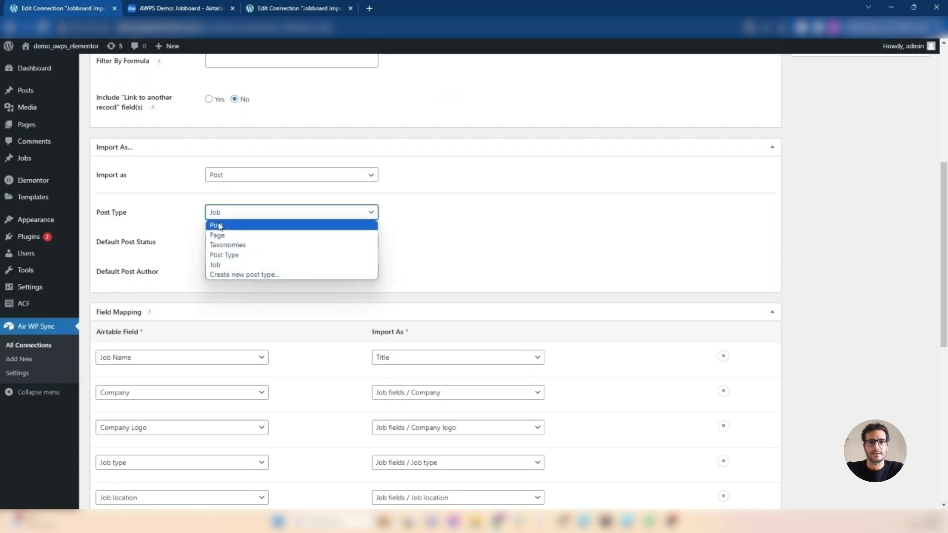
click(216, 267)
Step: Review the connection's field mapping against the Airtable columns, keeping Company mapped to Job fields / Company
scroll(401, 280, down, 3)
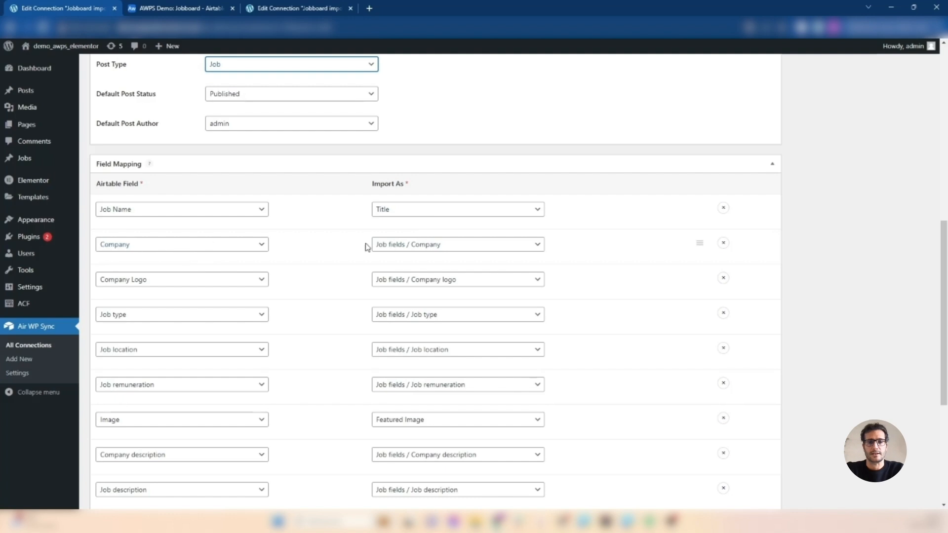
click(428, 244)
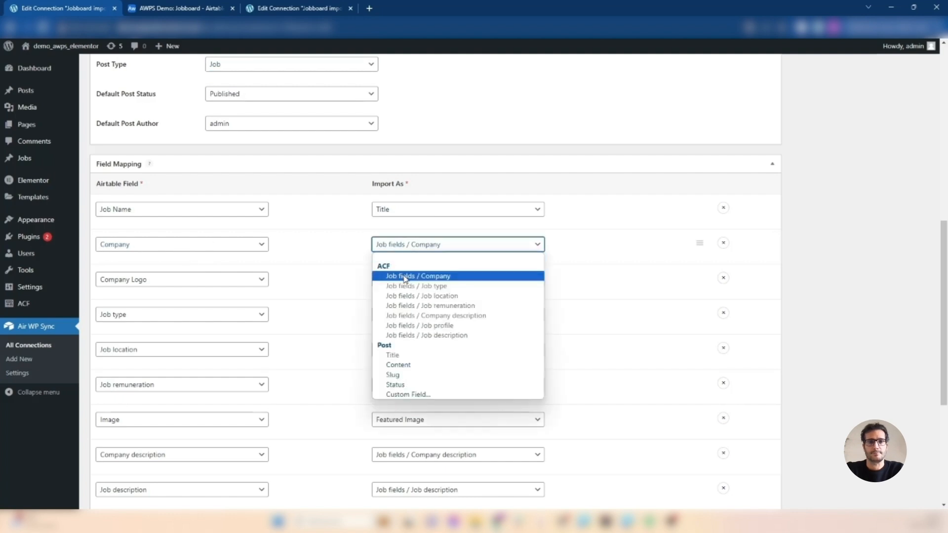
click(402, 276)
scroll(345, 275, down, 2)
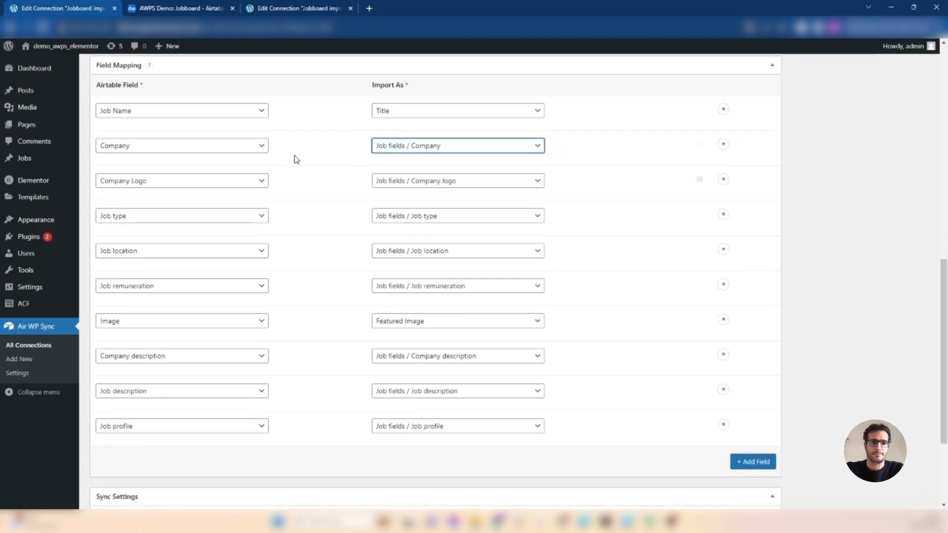
click(184, 11)
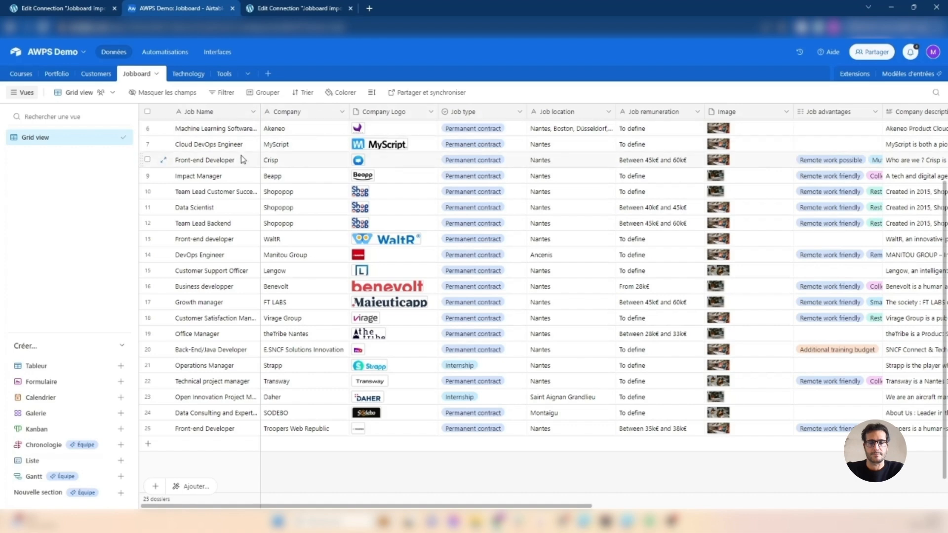
click(64, 9)
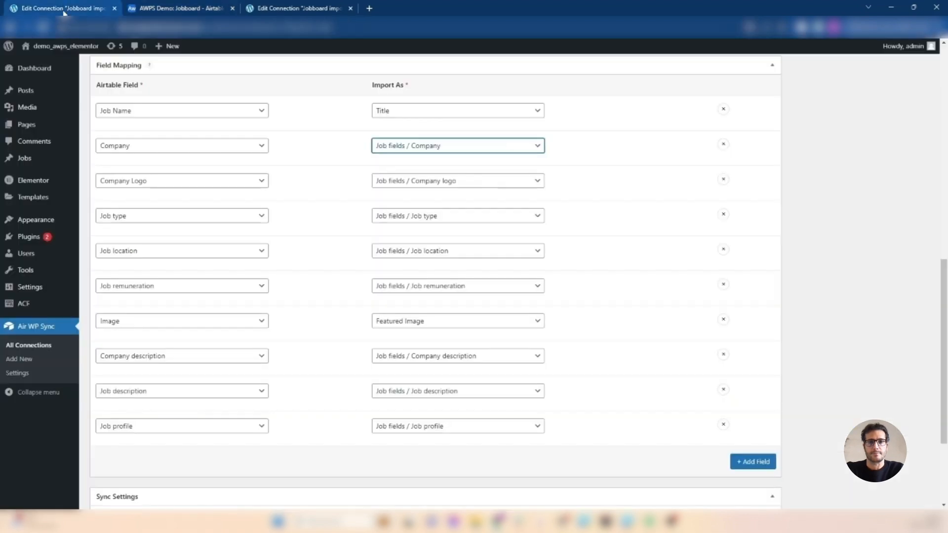
Step: Create an Elementor Single Post template named "Job details" and dismiss the template library
click(40, 199)
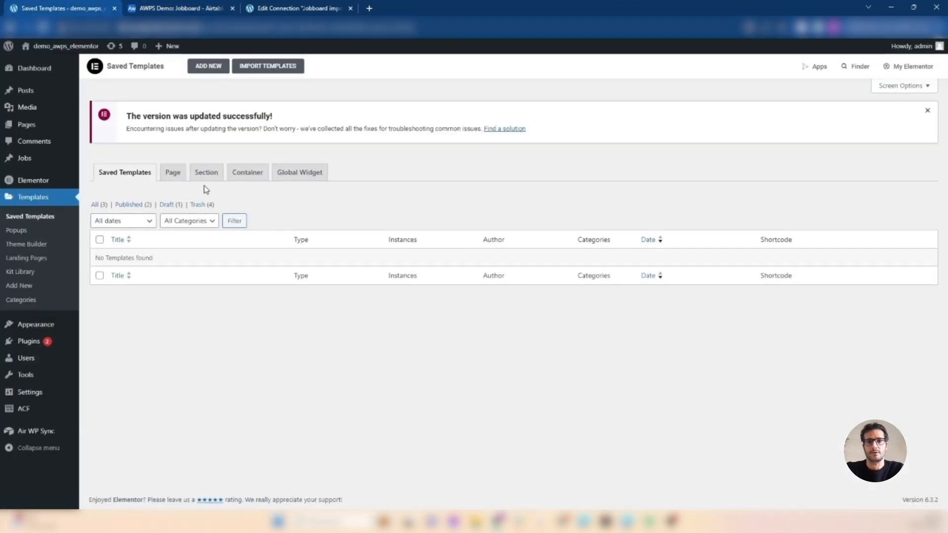
click(207, 67)
click(529, 276)
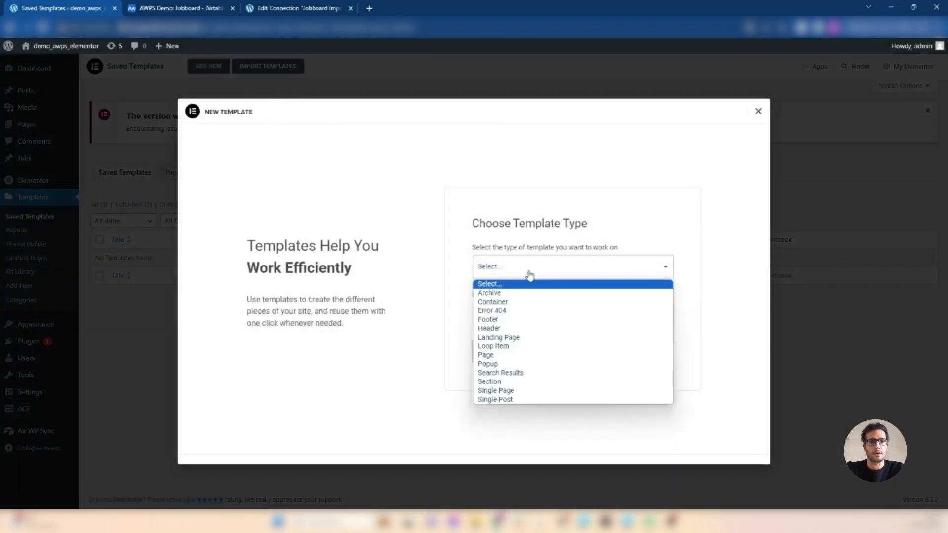
click(498, 400)
click(515, 313)
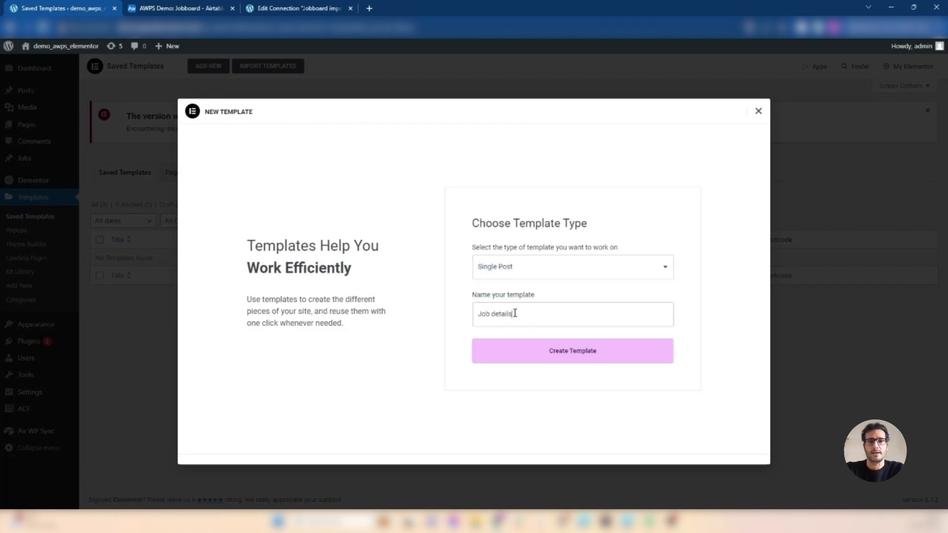
click(528, 362)
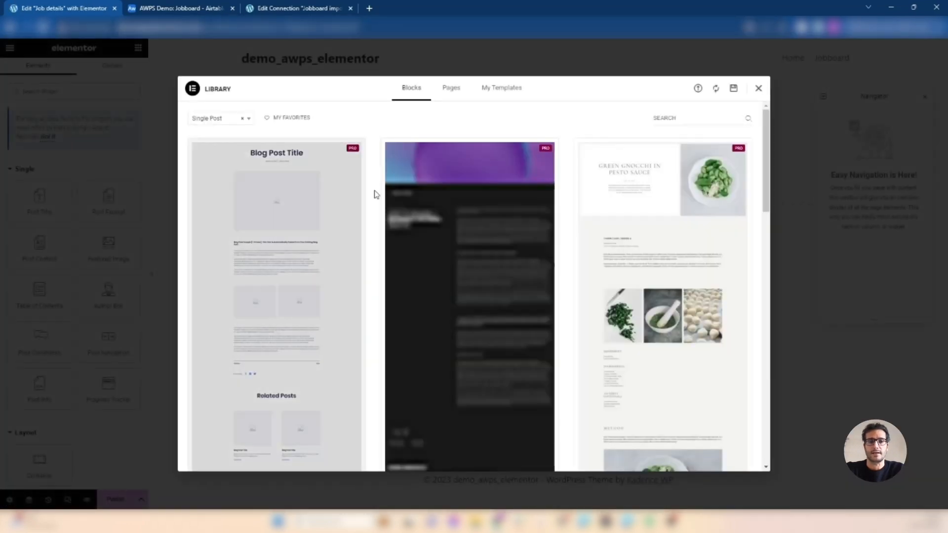
click(758, 90)
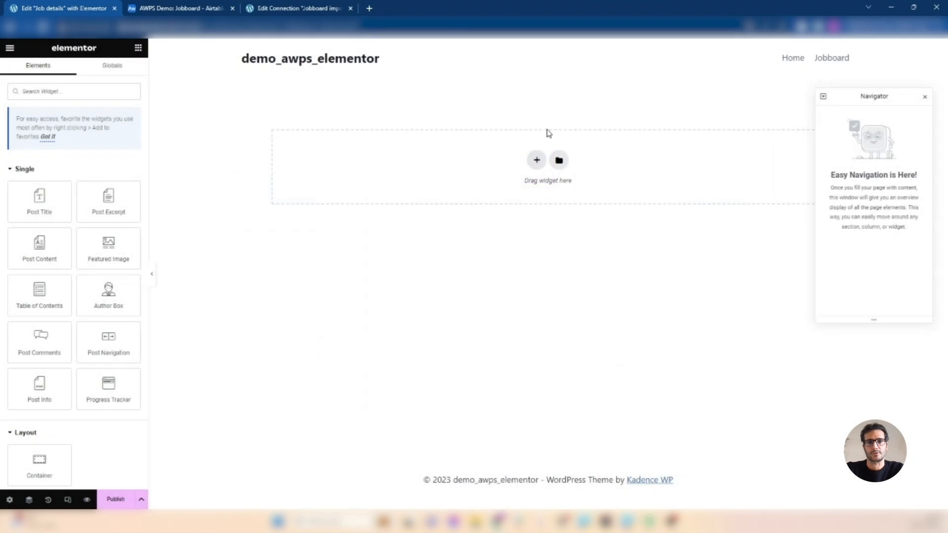
Step: Set the template's preview dynamic content to Job and apply the preview
click(9, 500)
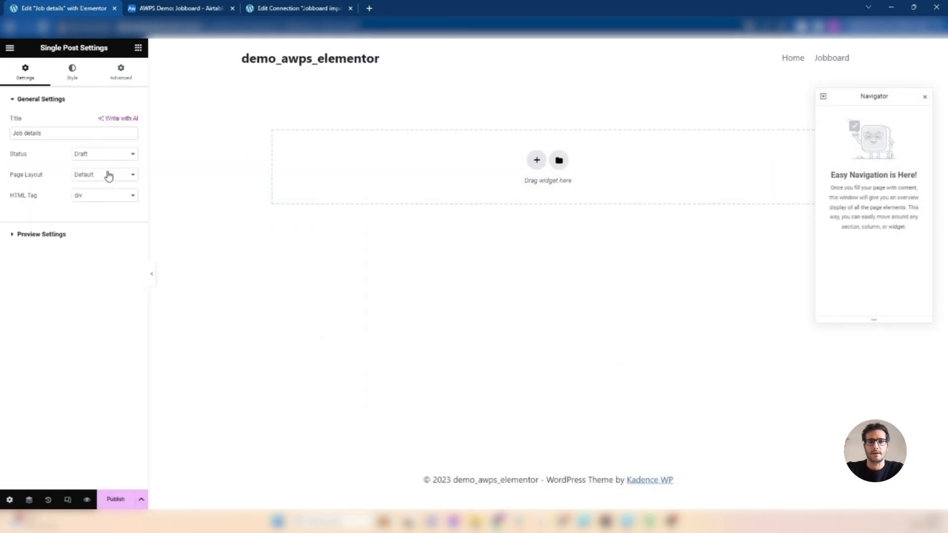
click(13, 240)
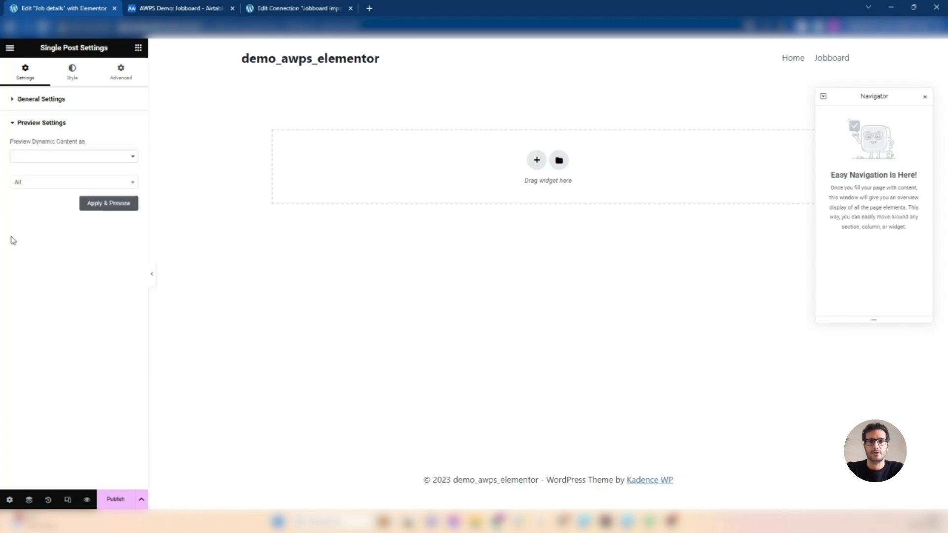
click(63, 158)
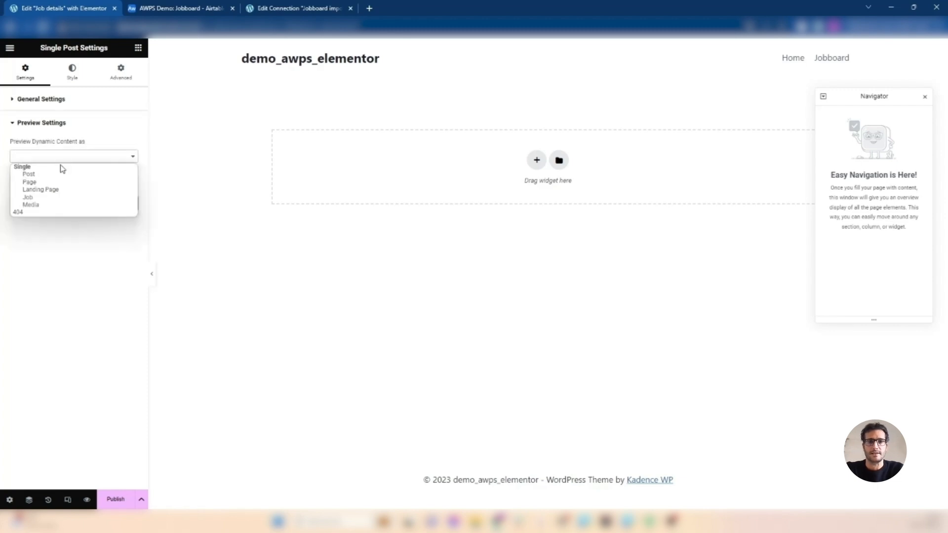
click(29, 199)
click(113, 204)
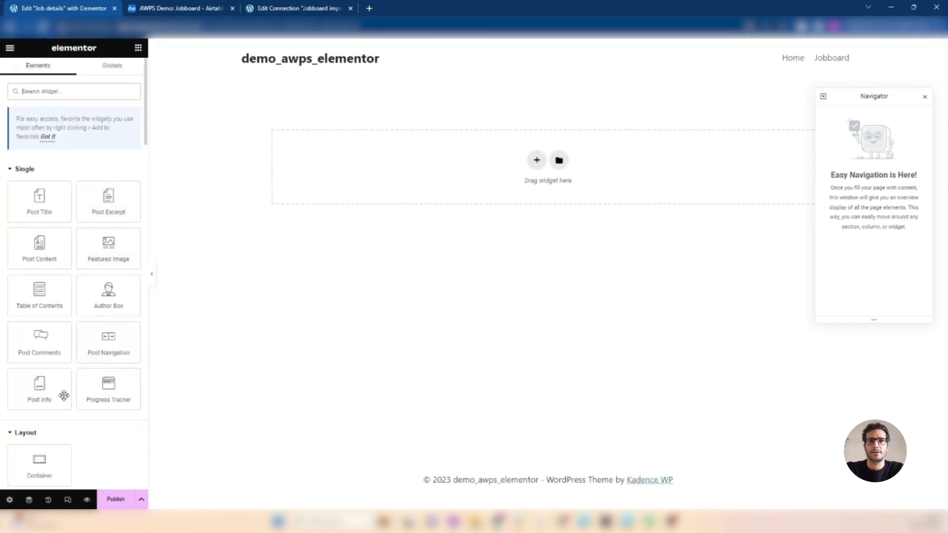
Step: Add an empty container to the template and a three-column container with a wider middle column below it
drag(36, 466, 464, 168)
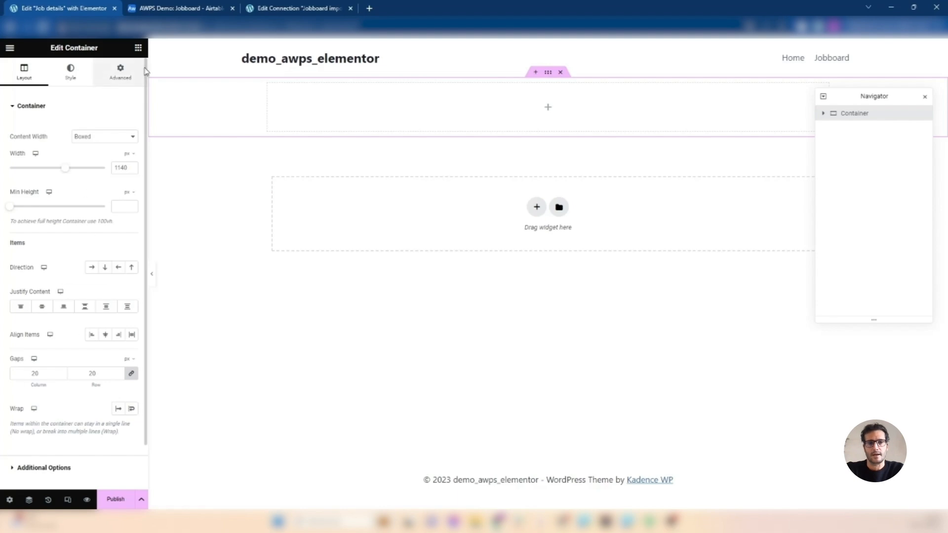
click(537, 207)
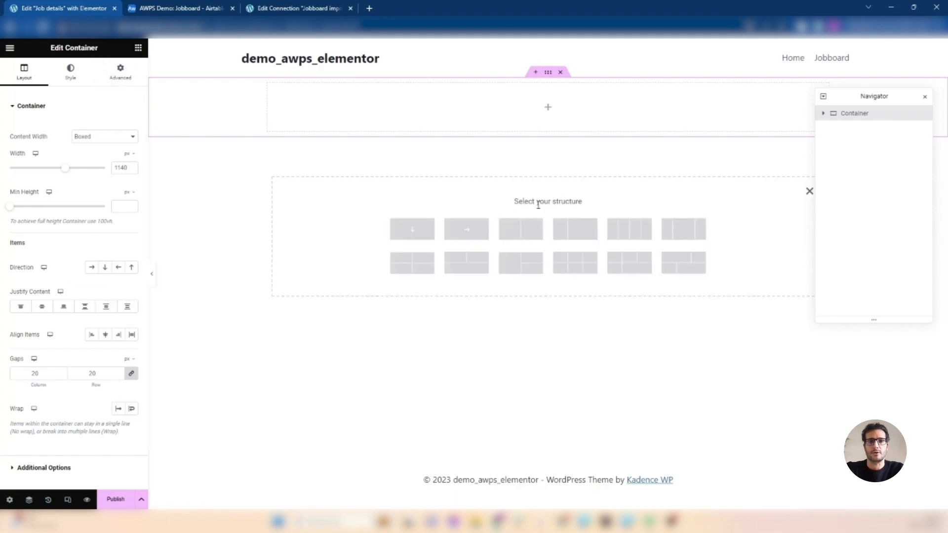
click(695, 240)
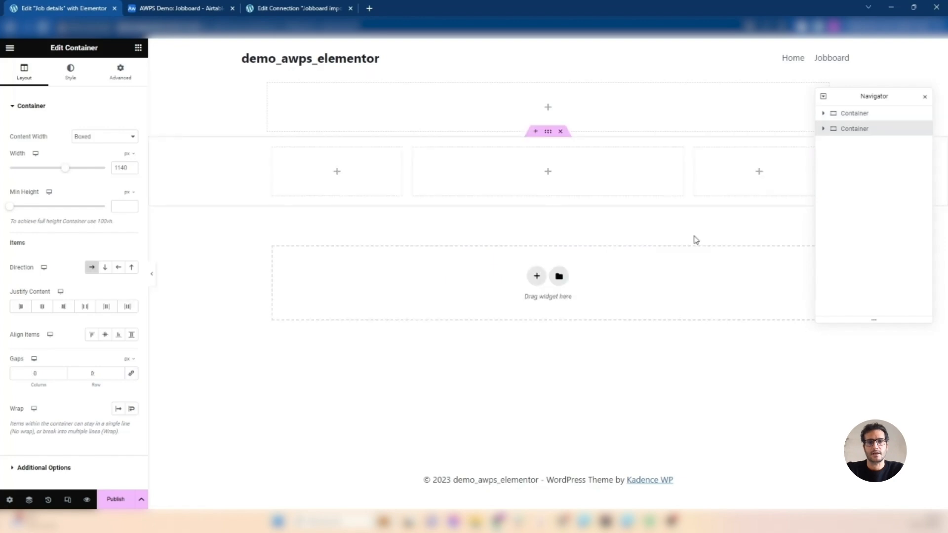
Step: Set the upper container's content width to Full Width
click(548, 79)
click(103, 137)
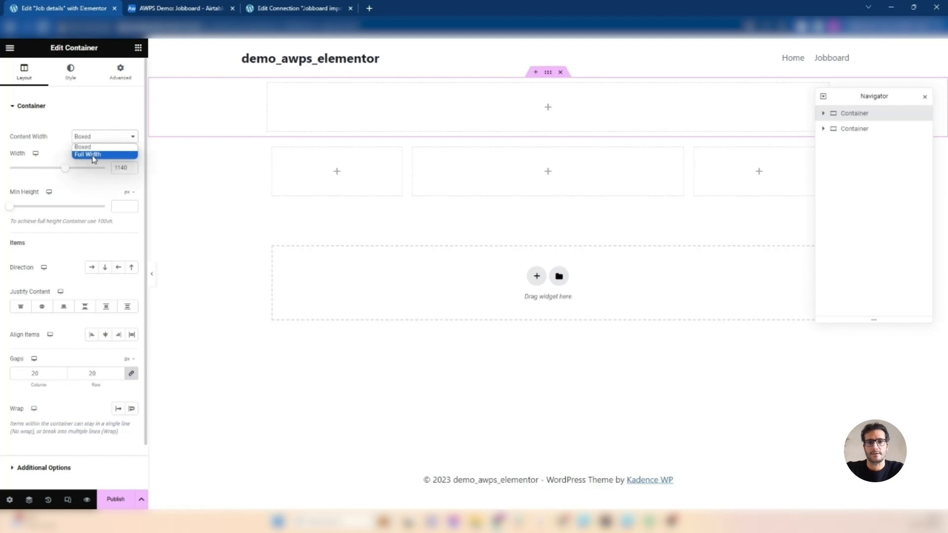
click(94, 155)
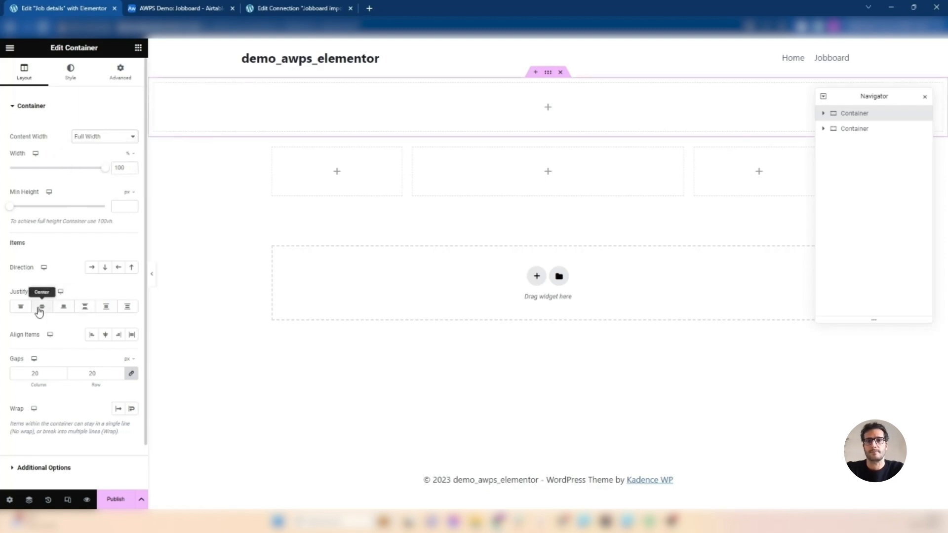
Step: Check how the Airtable Image field is mapped and set the upper container's classic background image to the dynamic Featured Image
click(70, 76)
click(92, 150)
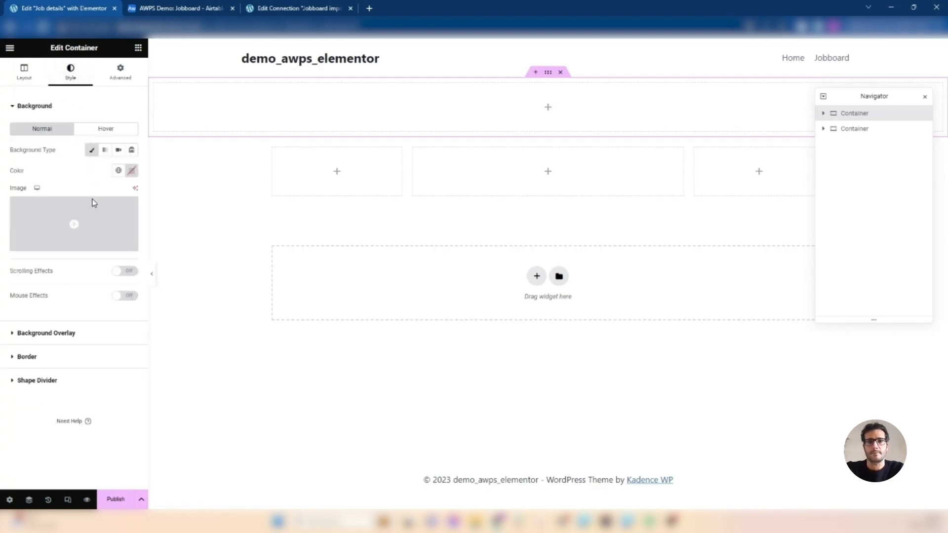
click(179, 8)
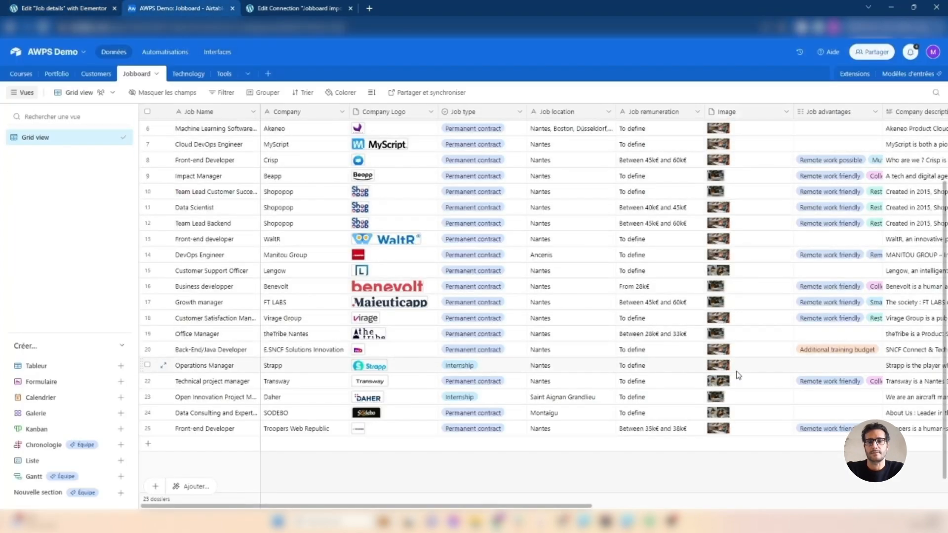
click(270, 7)
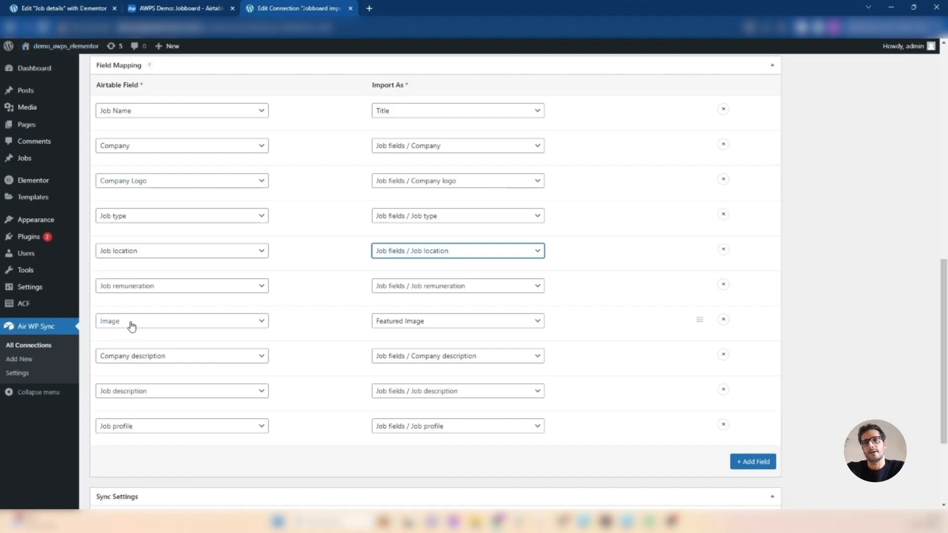
click(71, 7)
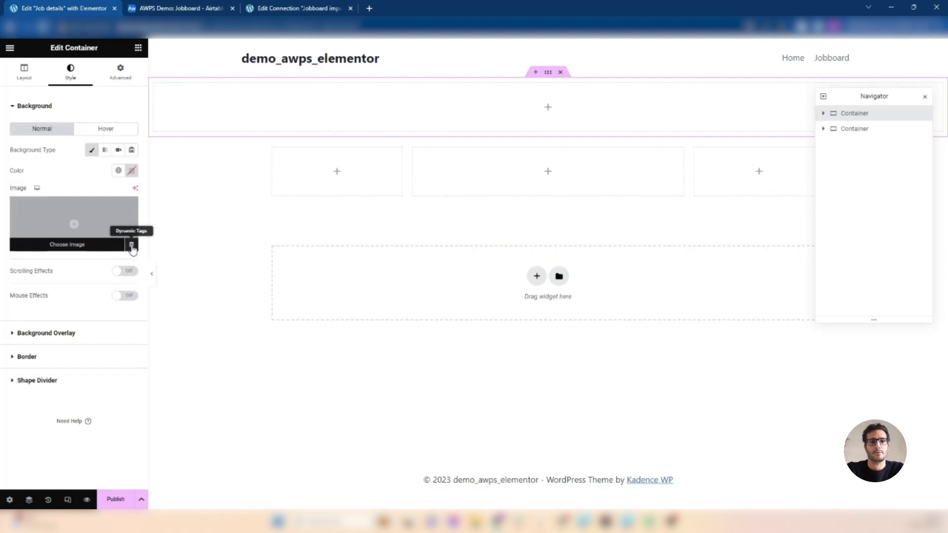
click(132, 245)
click(51, 276)
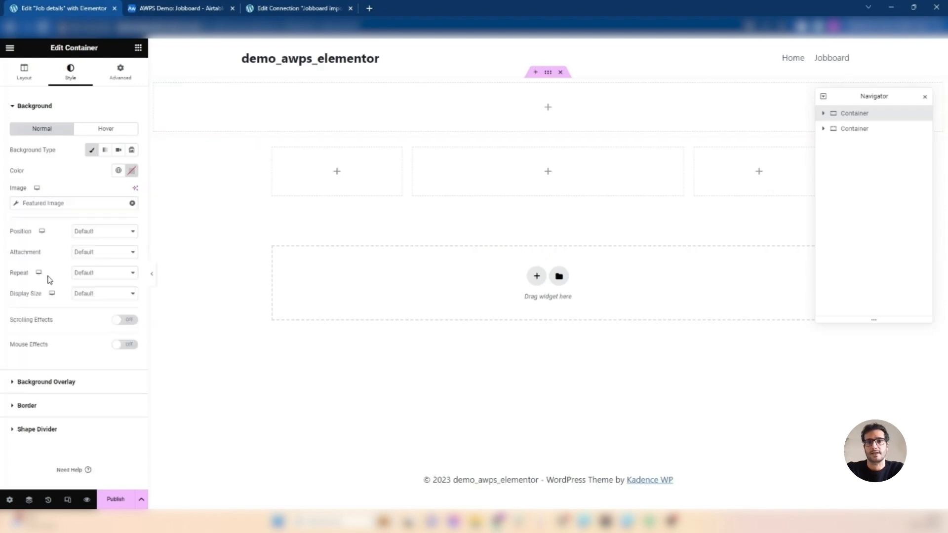
Step: Set the upper container's background image to Center Center position, No-repeat and Cover display size
click(94, 232)
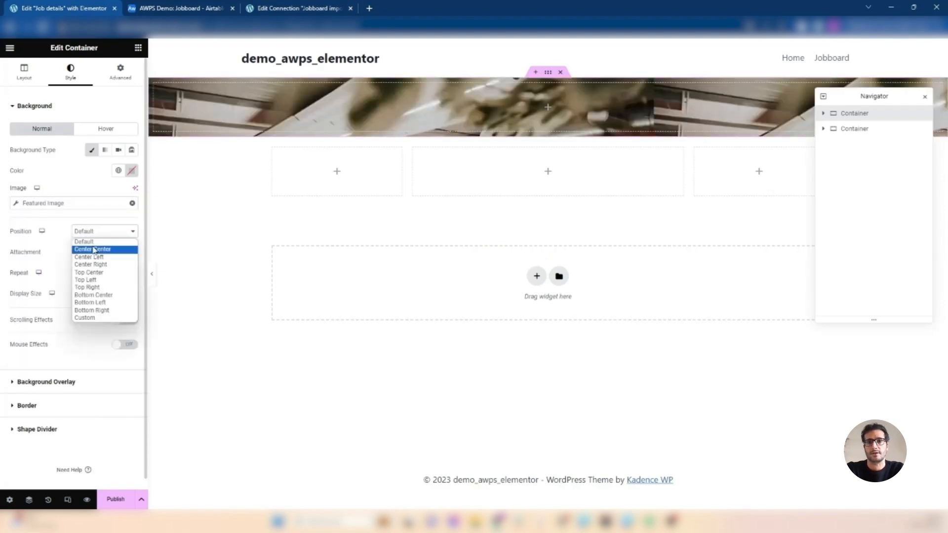
click(93, 249)
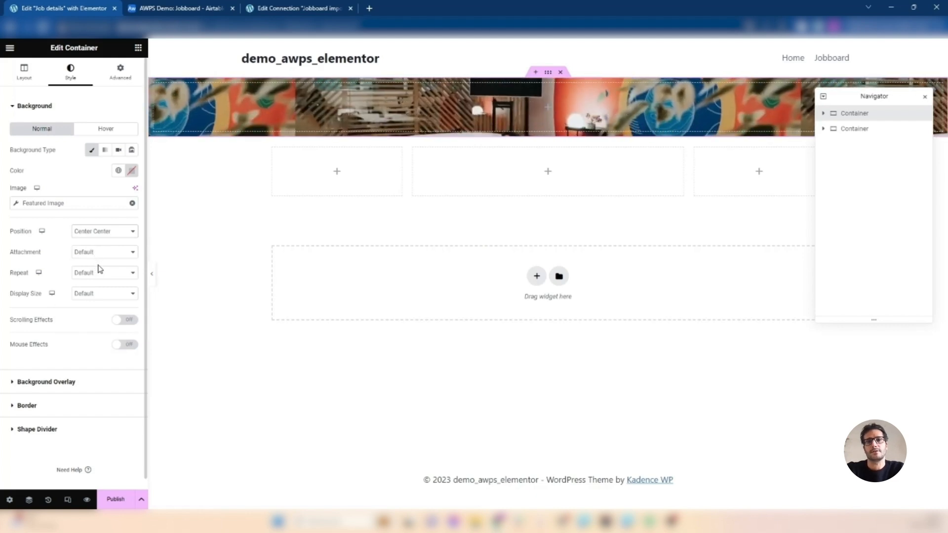
click(100, 272)
click(92, 295)
click(93, 295)
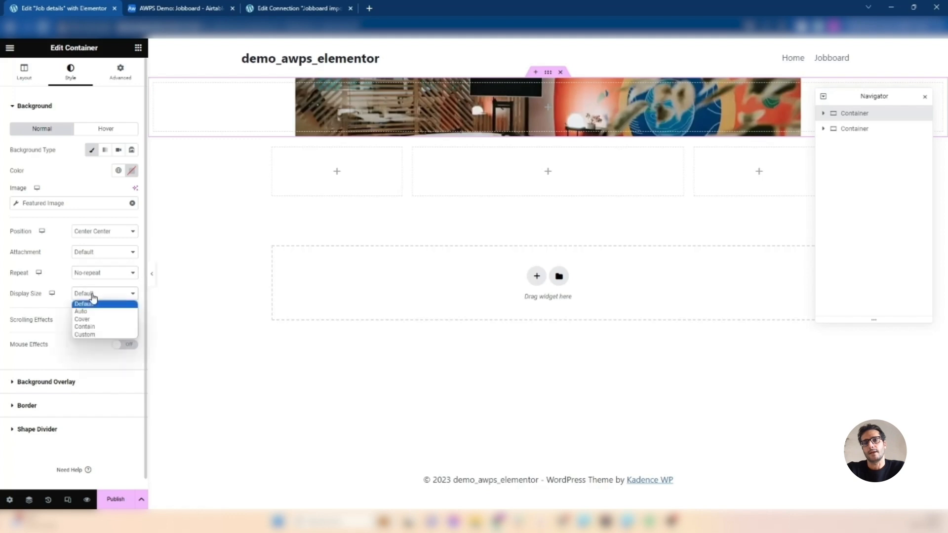
click(83, 320)
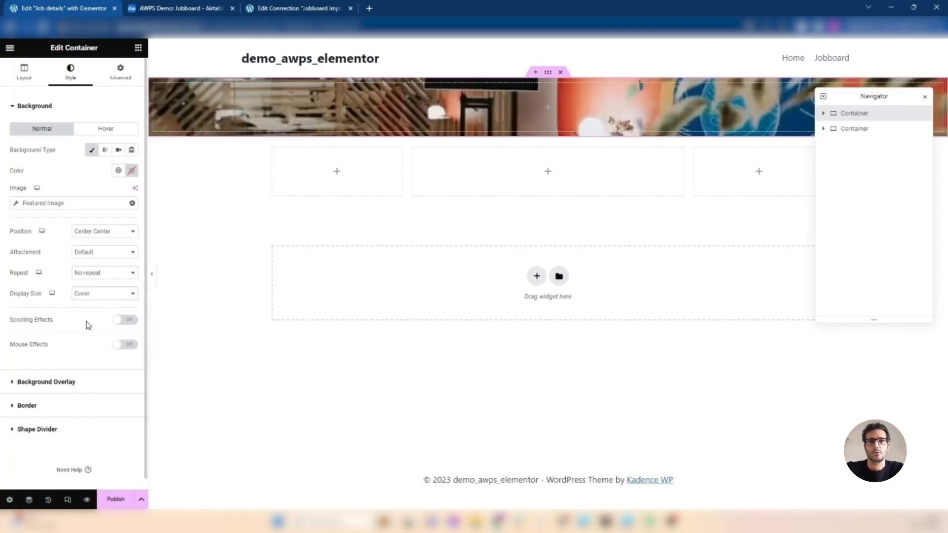
Step: Round the upper container's corners with a border radius of 24 px on all sides
click(20, 406)
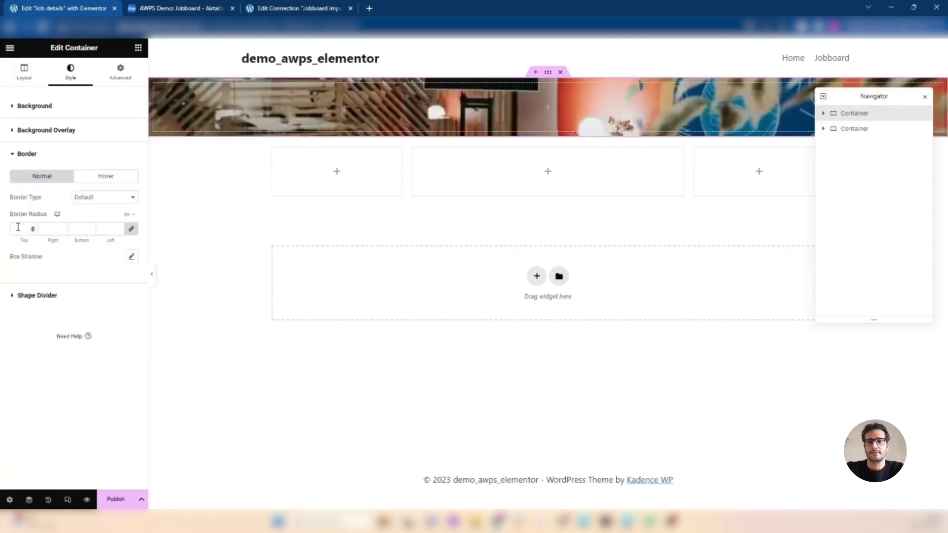
text(24)
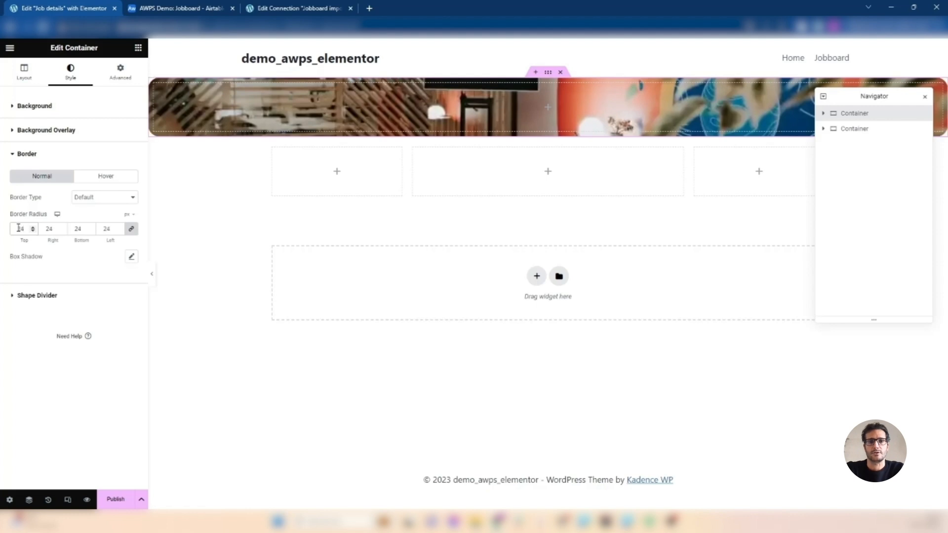
Step: Try a padding of 50 px on all sides of the upper container and undo it
click(120, 73)
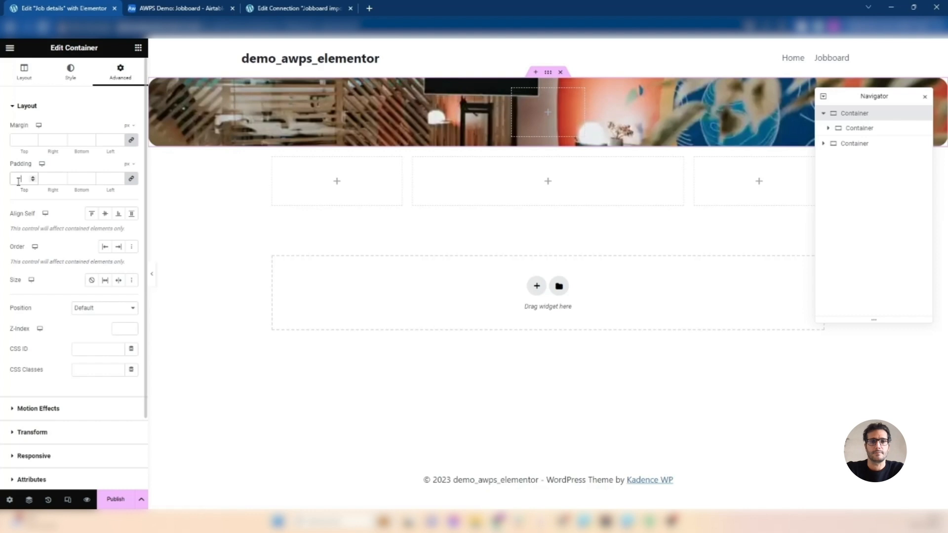
text(50)
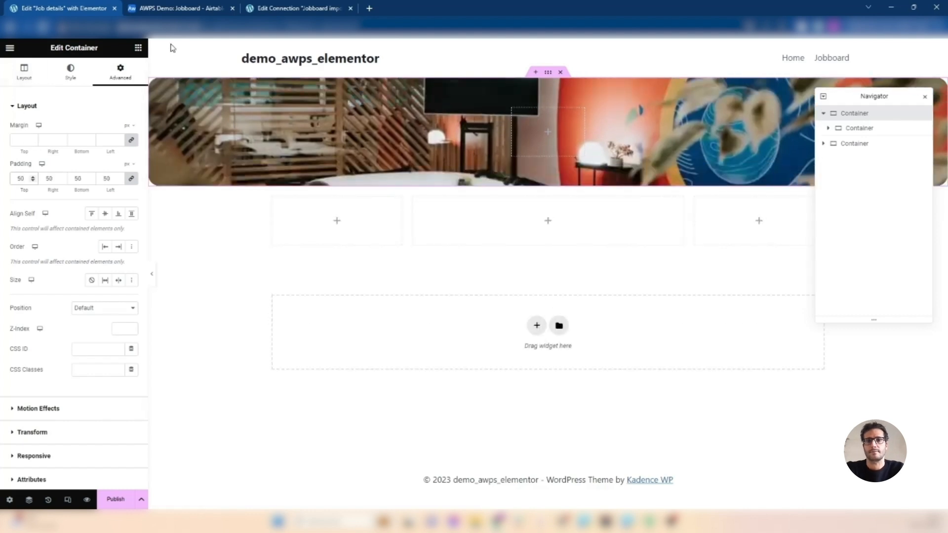
key(ctrl+z)
Step: Add a container inside the upper container and set its boxed width to 150 px
click(138, 48)
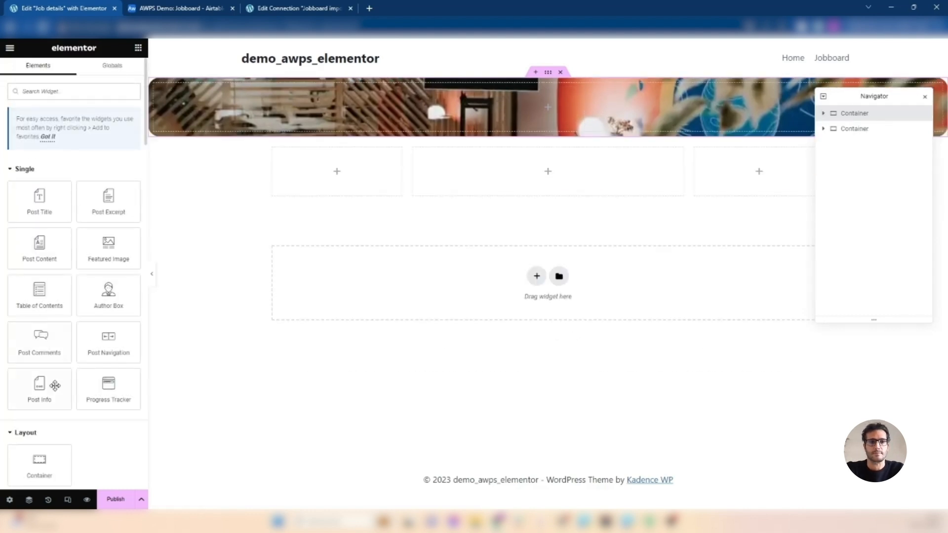
drag(40, 462, 547, 114)
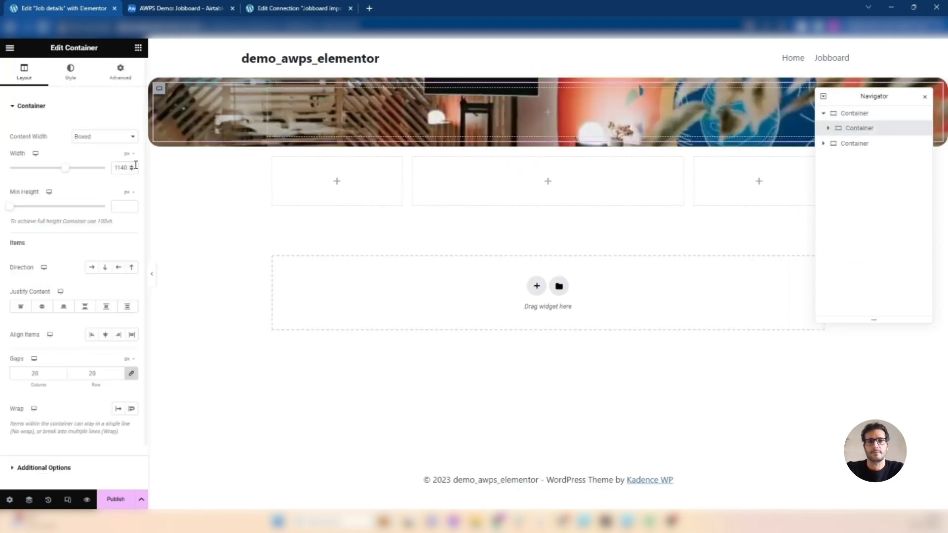
double_click(114, 169)
text(50)
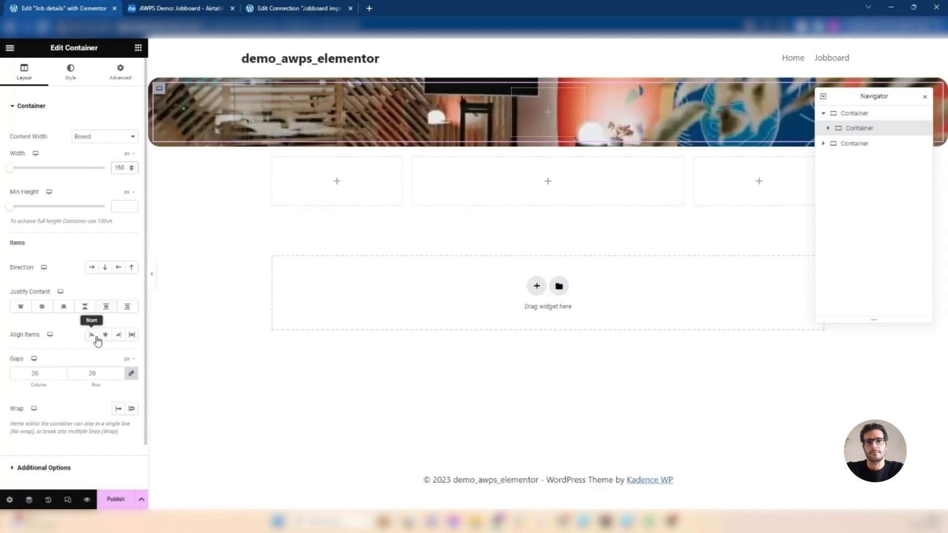
Step: Centre the nested container's Justify Content and Align Items, and set the upper container's padding to 50 px on all sides
click(42, 306)
click(105, 335)
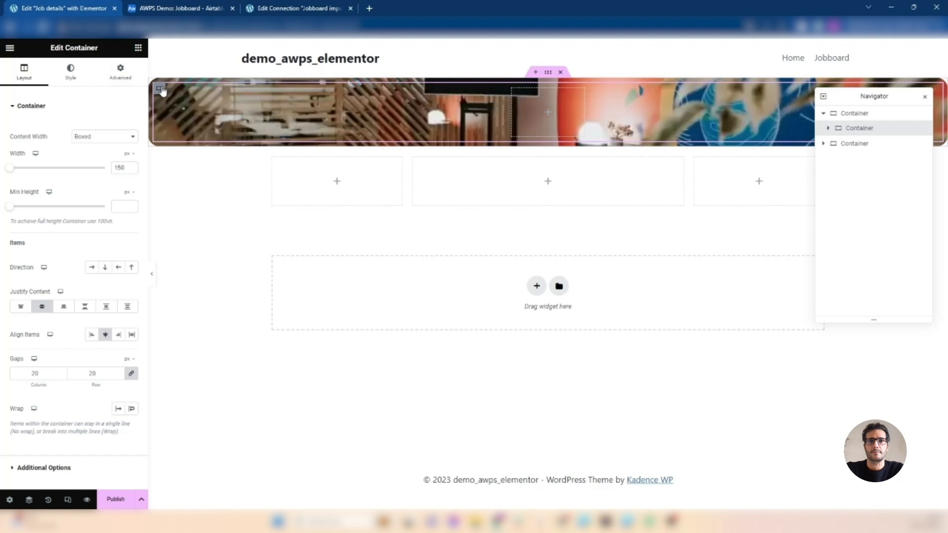
click(120, 70)
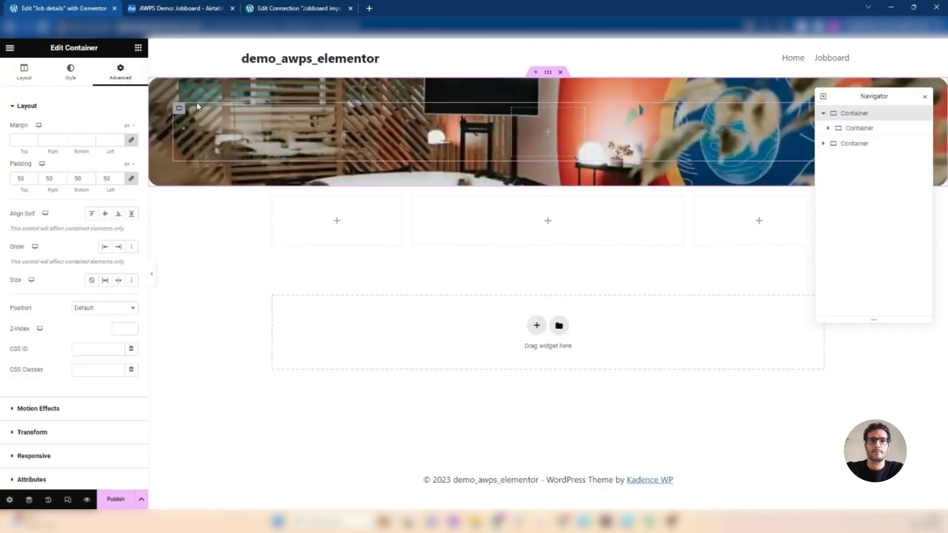
Step: Add another container inside the nested one with a width and minimum height of 150 px and centred Justify Content
click(139, 48)
drag(39, 459, 548, 132)
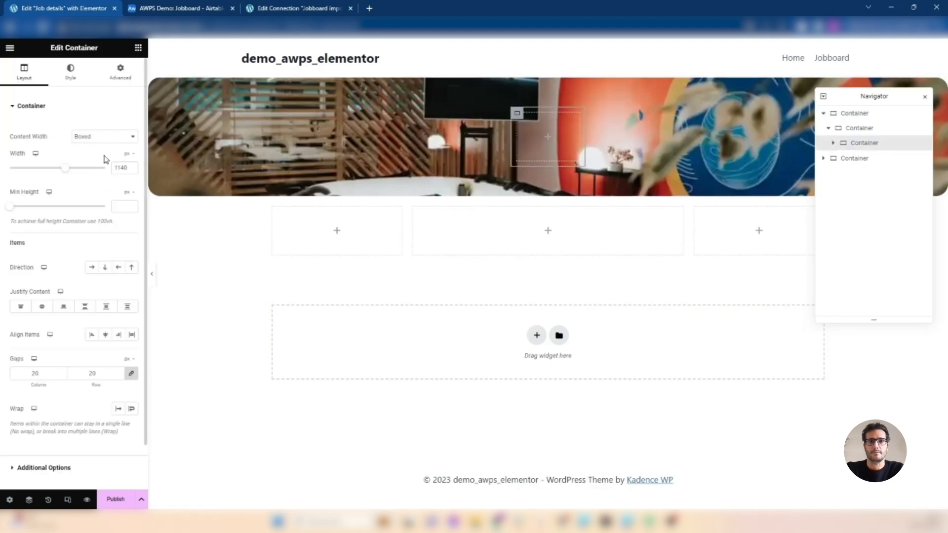
click(120, 167)
text(150)
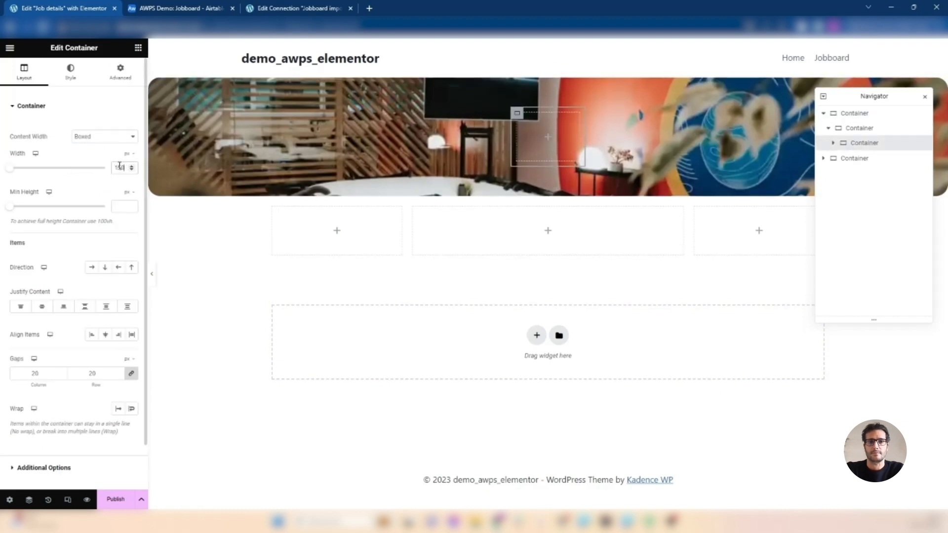
click(117, 203)
text(160)
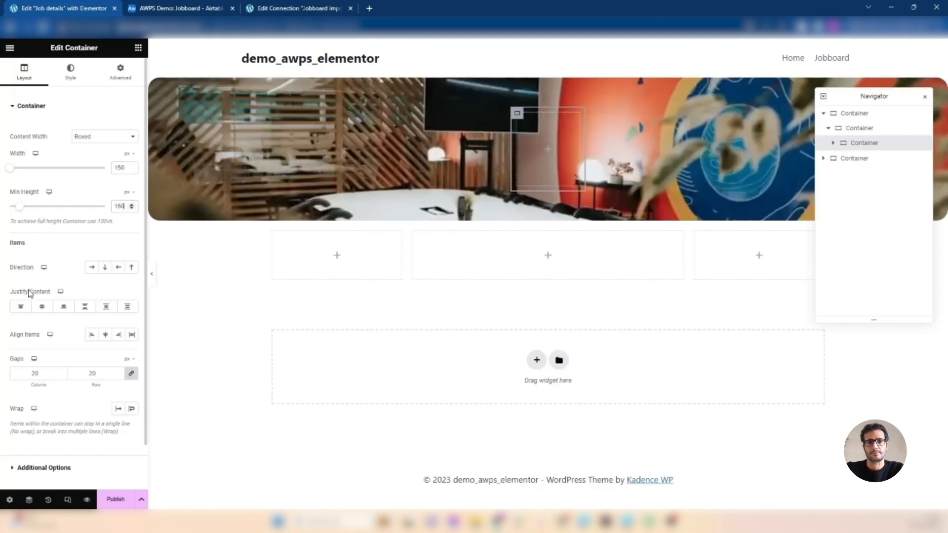
click(42, 306)
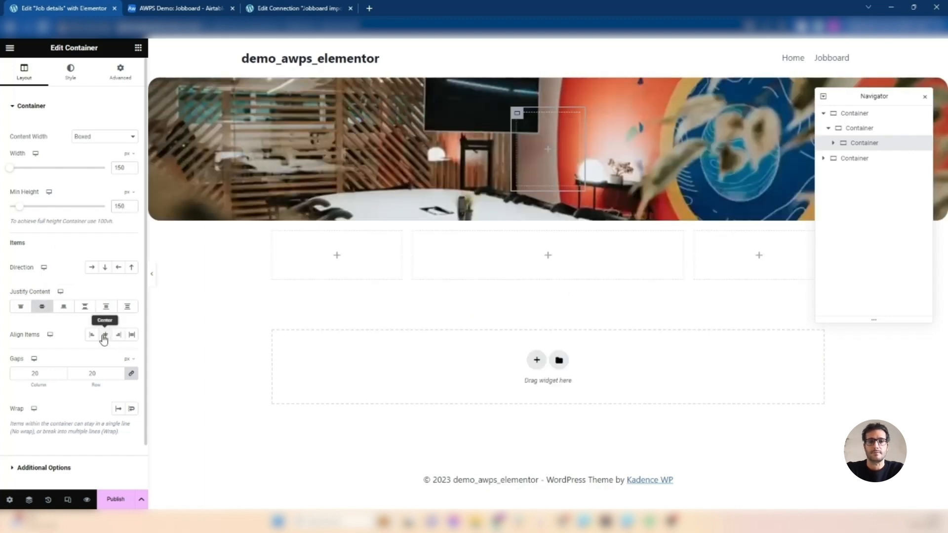
Step: Give the newly nested container a classic #FFFFFF background and a border radius of 16 px on all sides
click(70, 74)
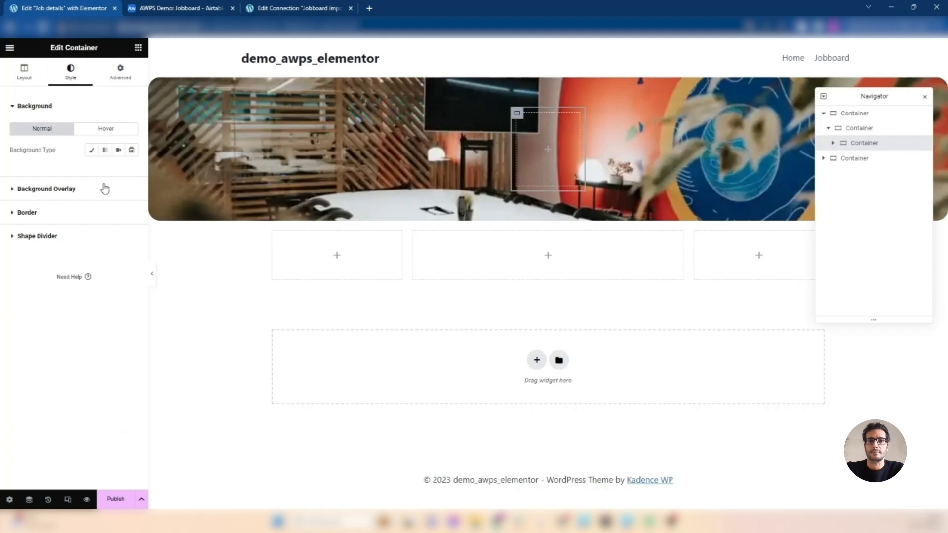
click(92, 150)
click(132, 170)
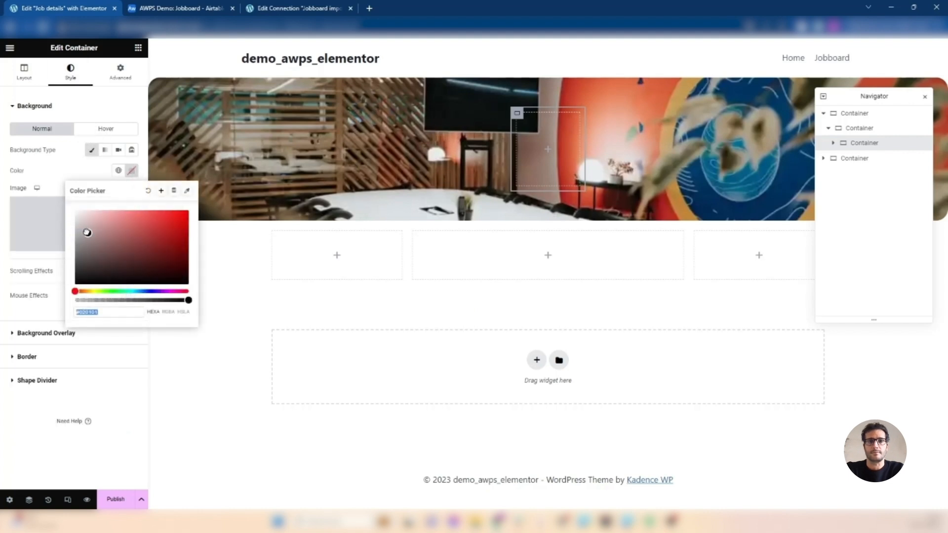
text(#FFFFFF)
click(54, 157)
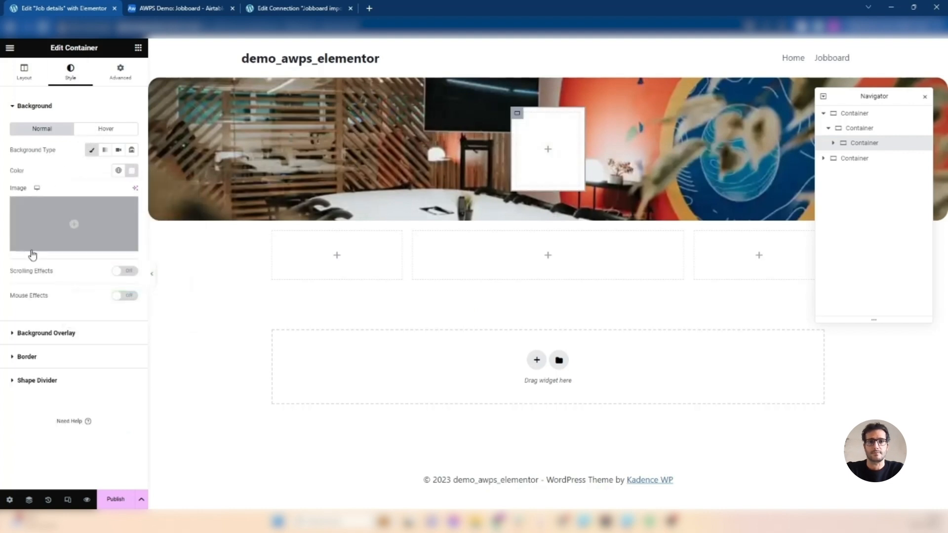
click(15, 354)
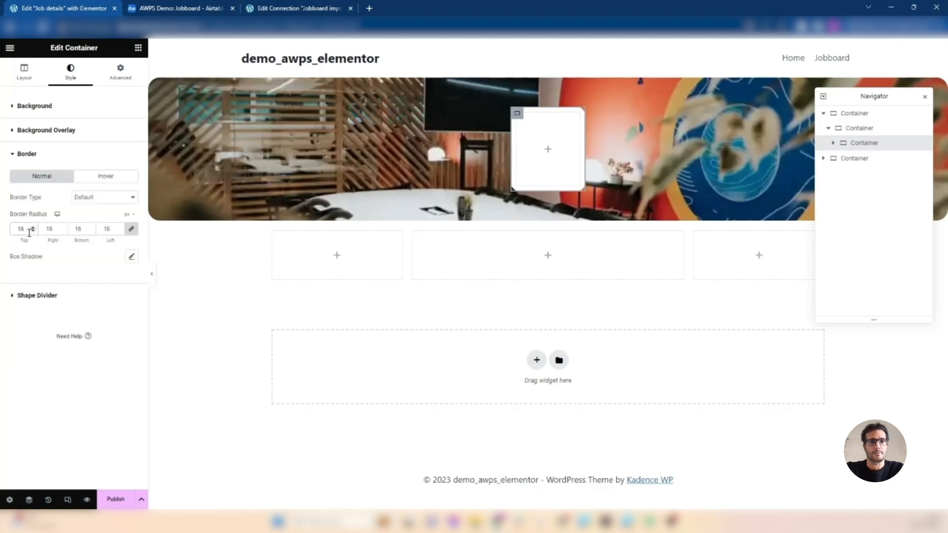
Step: Add a container inside the white one, with Full Width content and centred Justify Content and Align Items
click(138, 48)
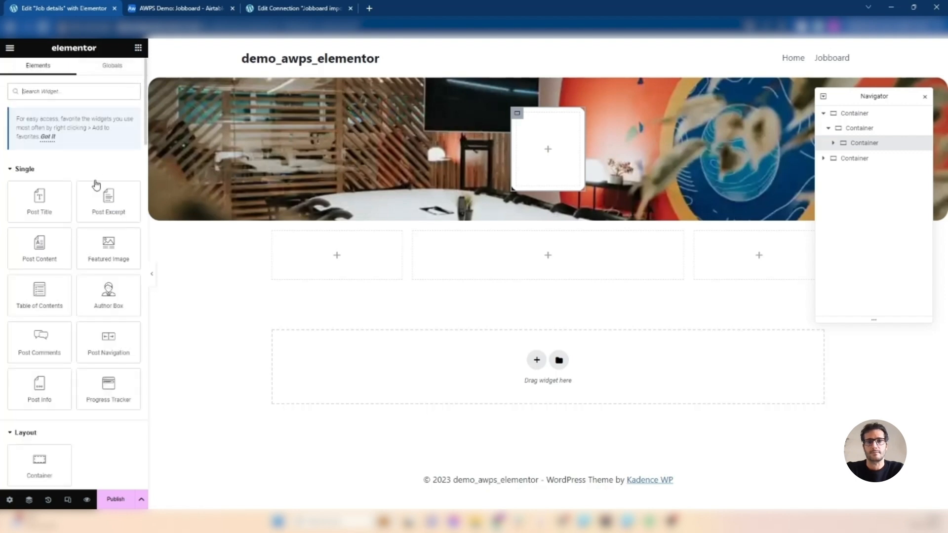
drag(39, 457, 548, 148)
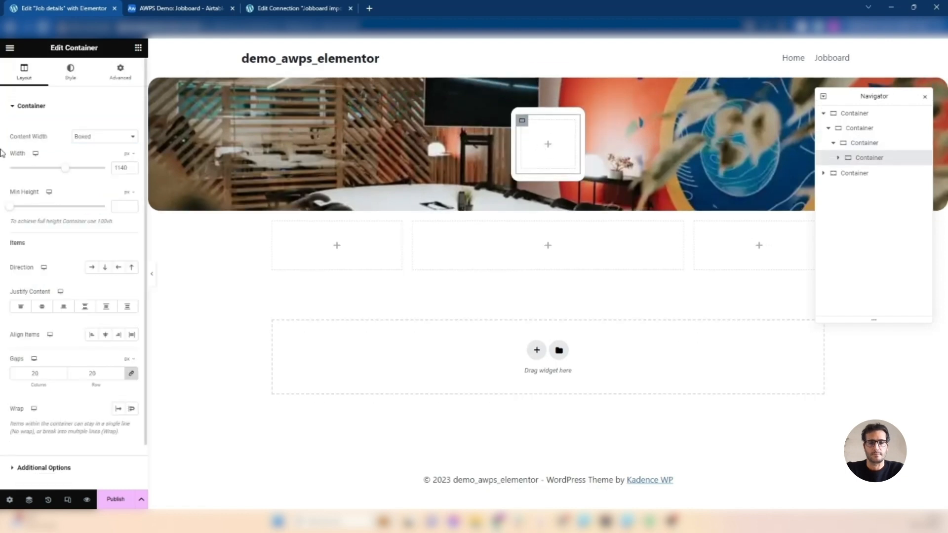
click(99, 137)
click(94, 154)
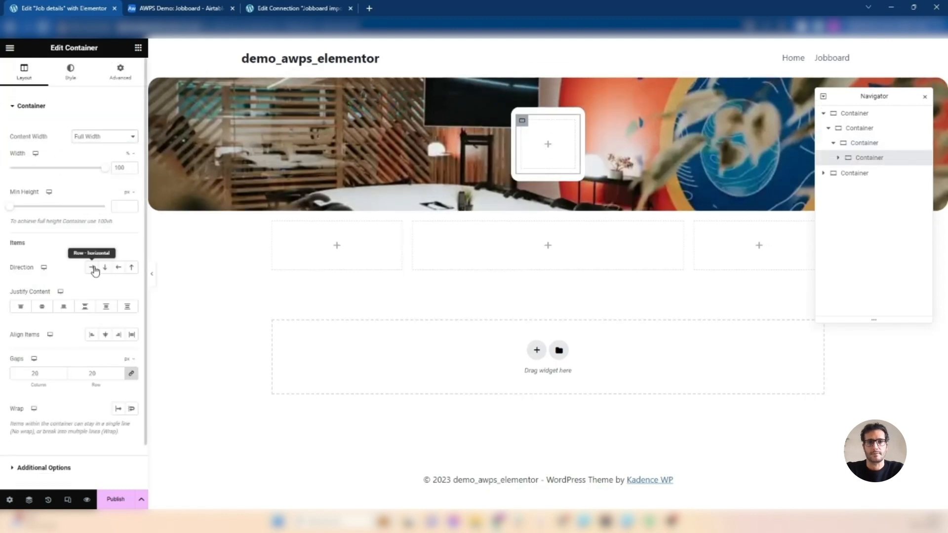
click(50, 306)
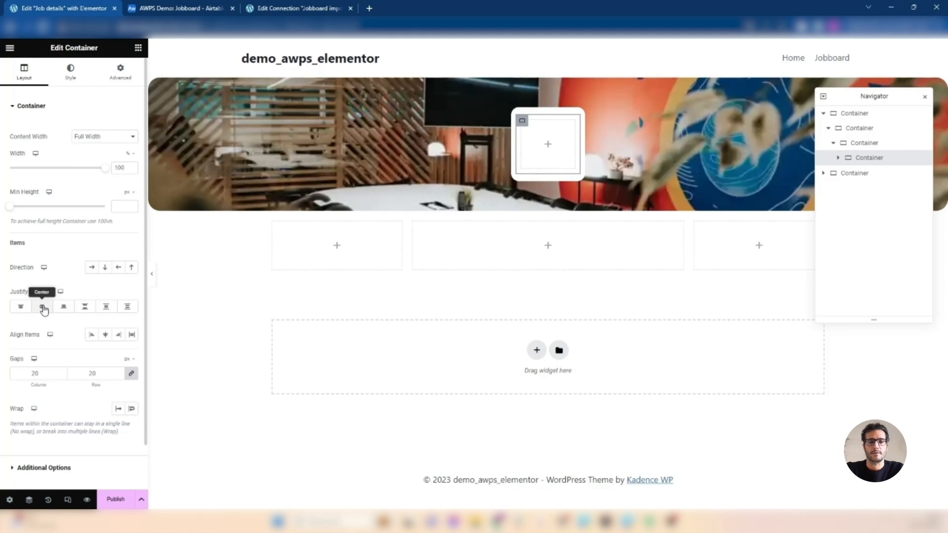
click(106, 336)
Step: Set the innermost container's background type to Classic and check the Company Logo field in Airtable and its Air WP Sync mapping
click(71, 71)
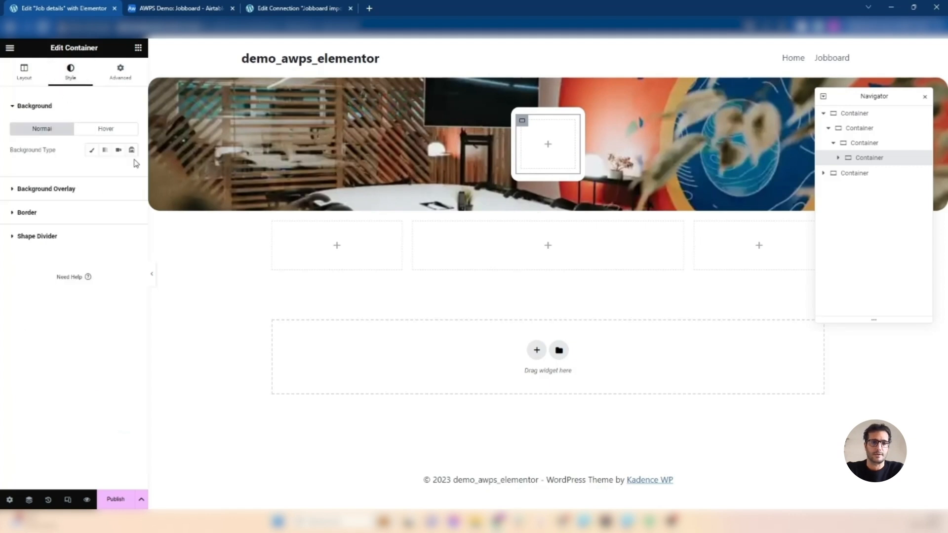
click(92, 154)
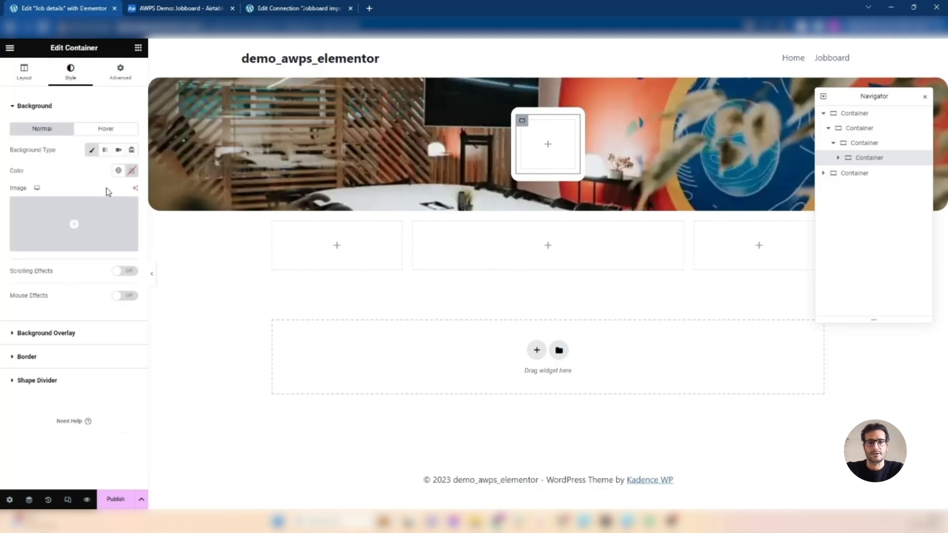
click(176, 6)
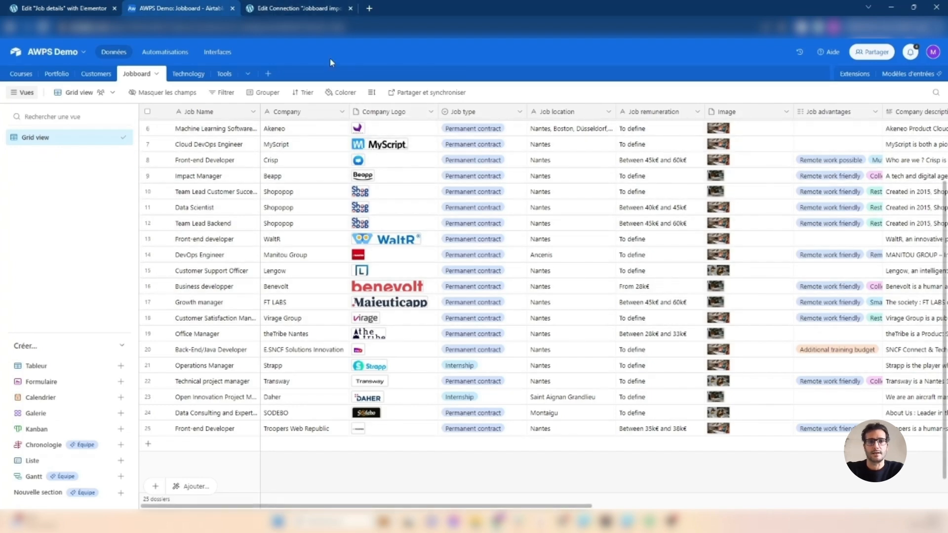
click(277, 7)
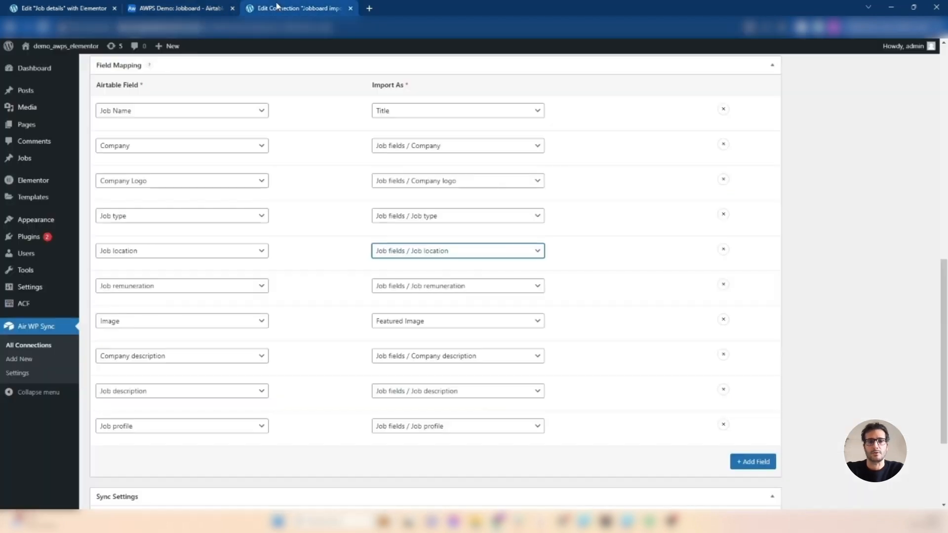
click(419, 191)
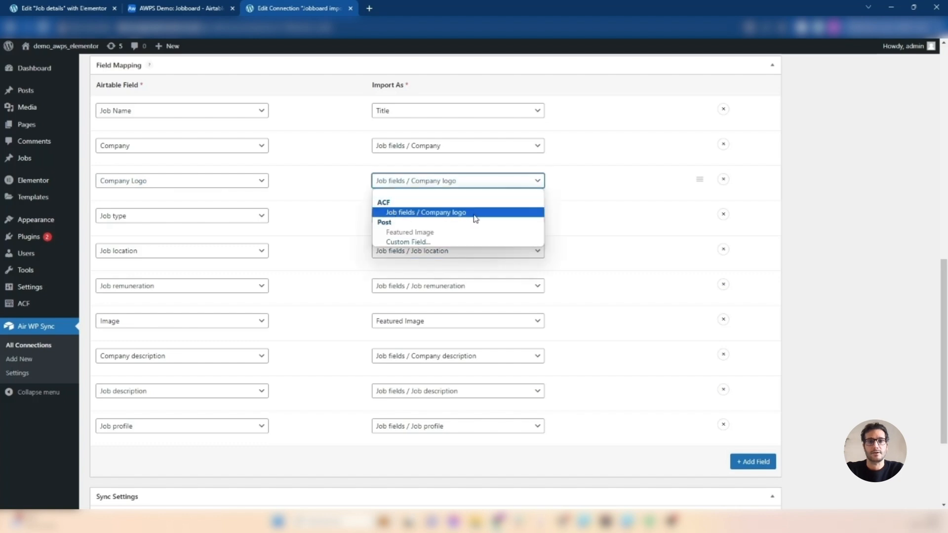
click(42, 8)
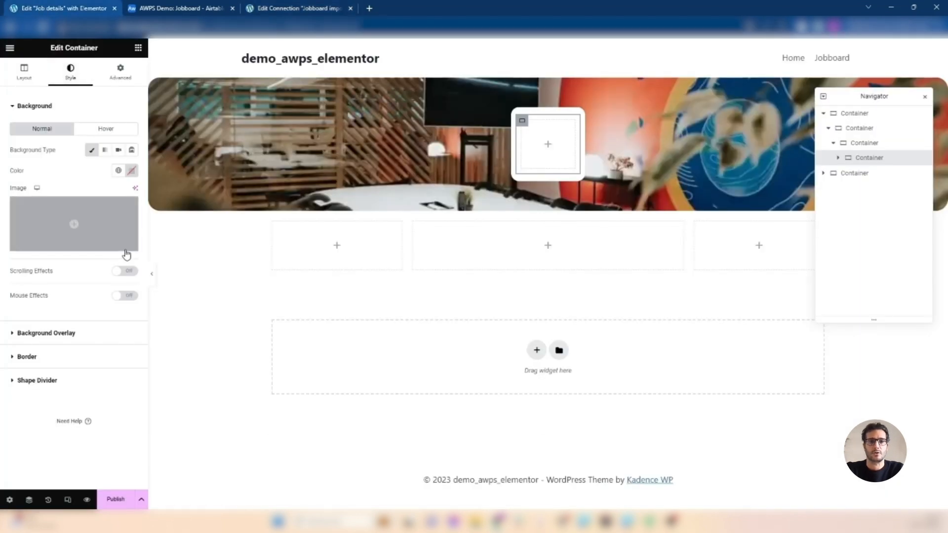
Step: Set the innermost container's background image to the dynamic ACF Image Field with Company logo as its key
click(131, 245)
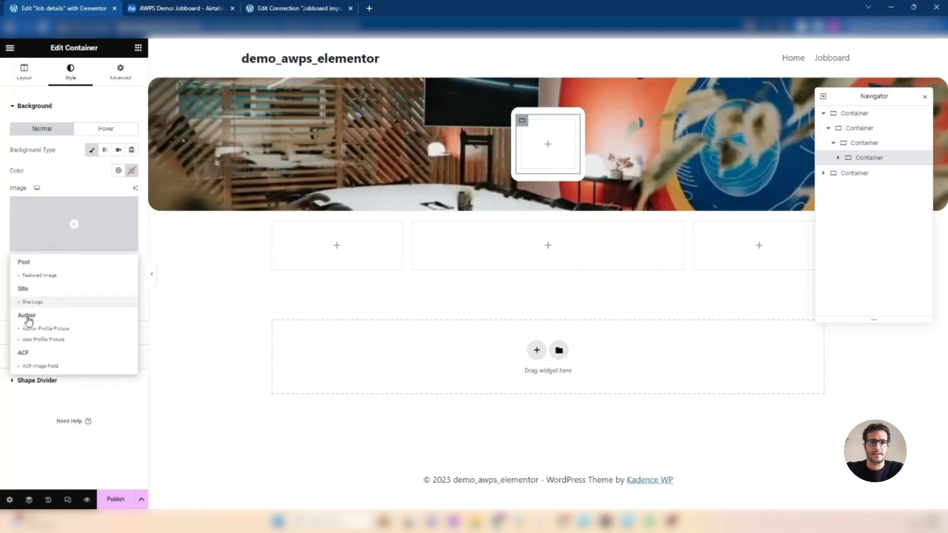
click(36, 367)
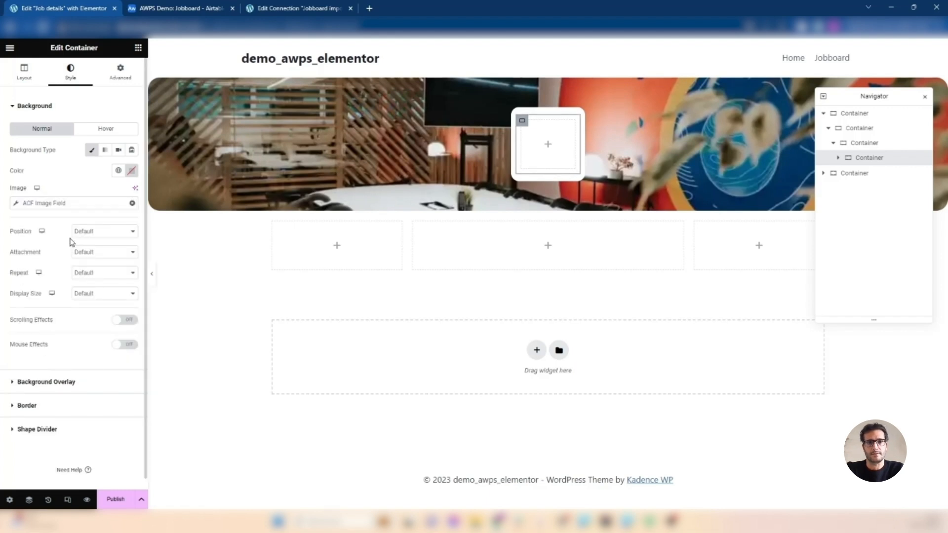
click(82, 207)
click(101, 249)
click(95, 274)
click(72, 185)
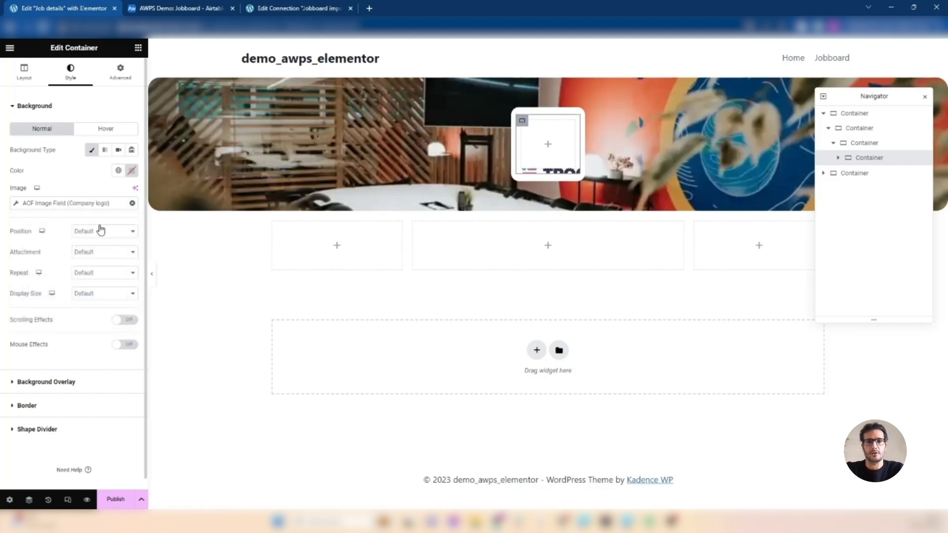
Step: Set the company logo background image to Center Center position, No-repeat and Contain display size
click(101, 230)
click(95, 252)
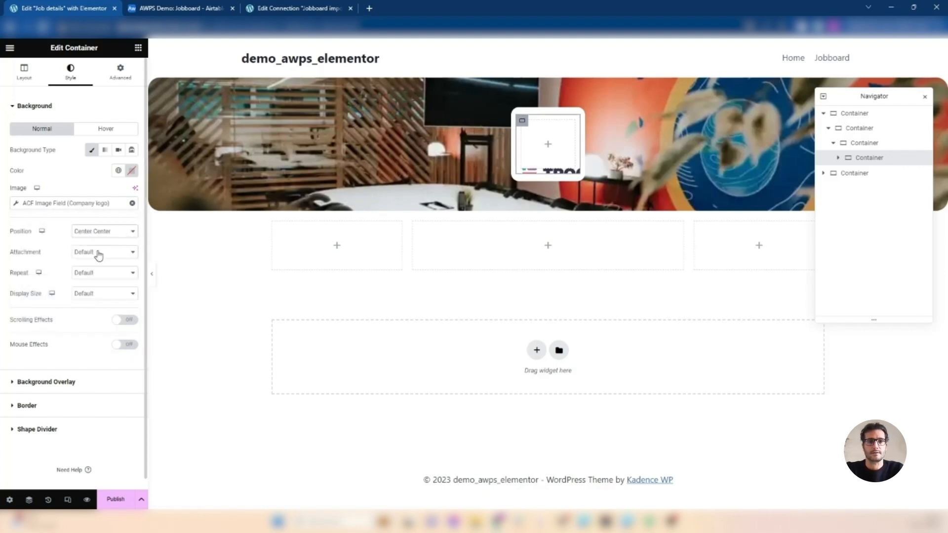
click(100, 277)
click(98, 295)
click(98, 295)
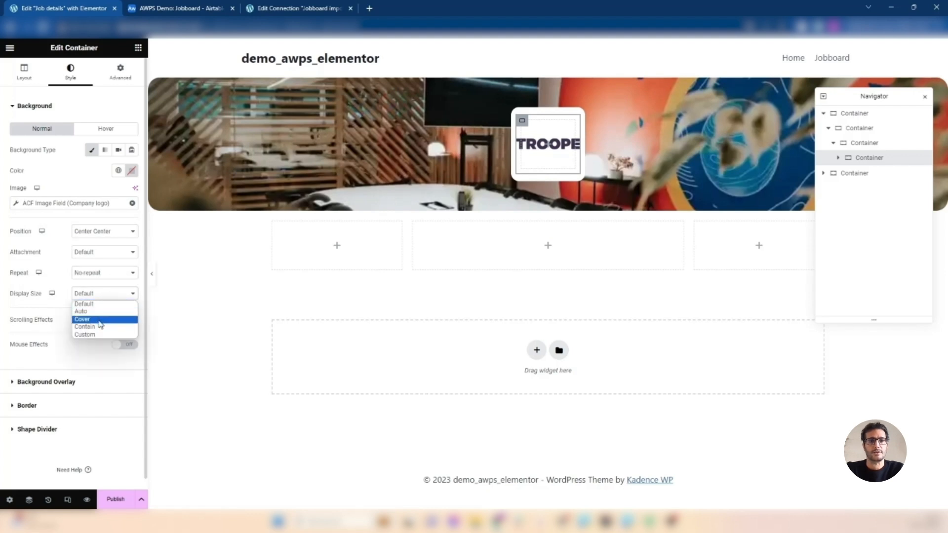
click(85, 327)
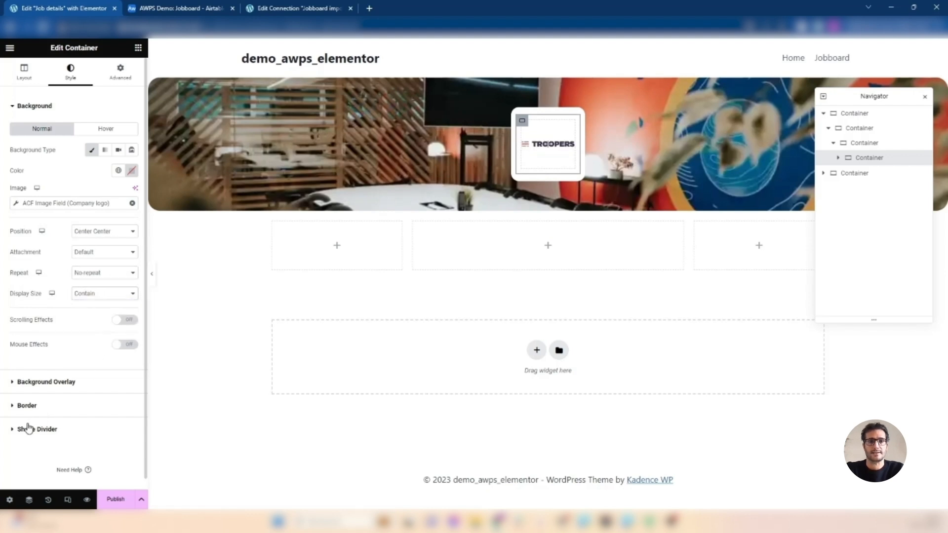
Step: Add a Post Title widget below the company logo in the header container and centre its alignment
click(138, 48)
drag(40, 200, 273, 180)
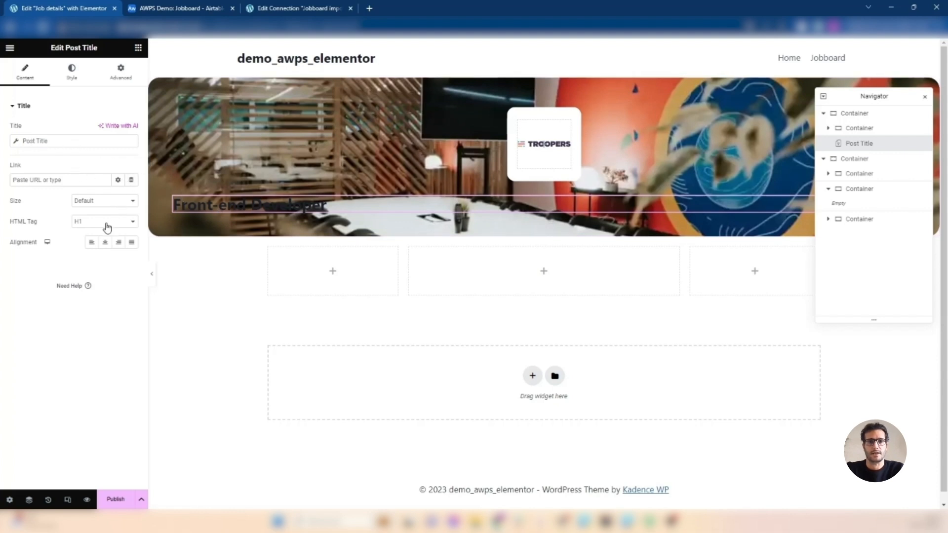
click(105, 242)
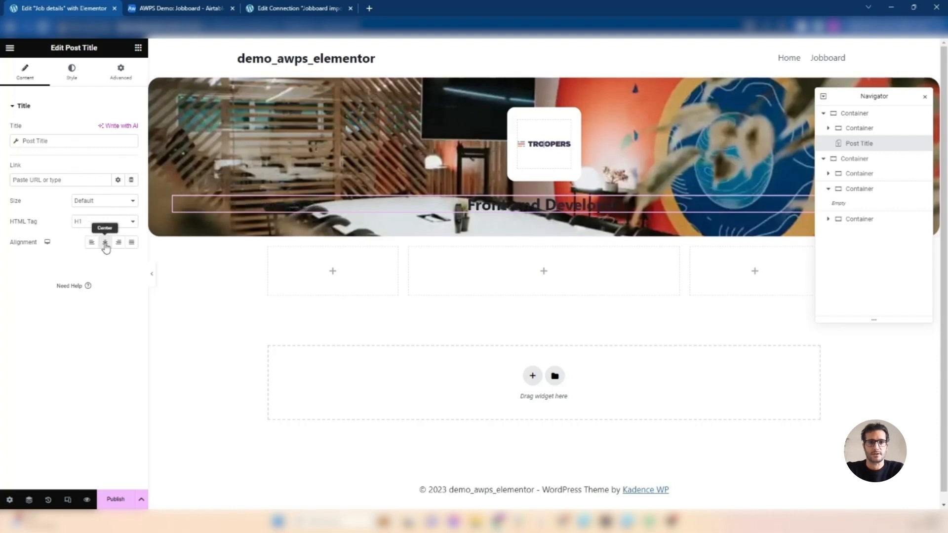
Step: Set the post title's text color to near-white
click(72, 71)
click(132, 129)
click(75, 170)
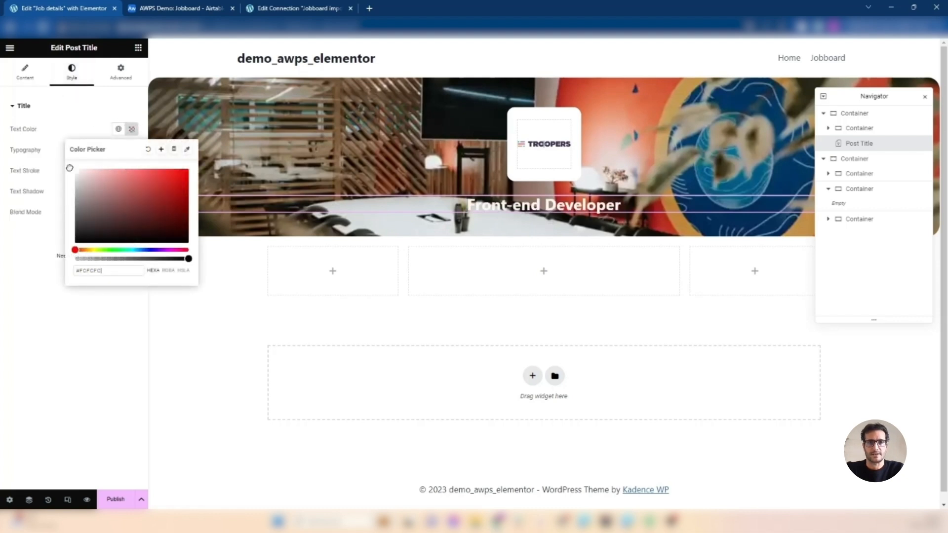
click(53, 115)
click(26, 112)
Step: Set the post title's typography to size 50 px and weight 500 (Medium)
click(133, 151)
click(113, 229)
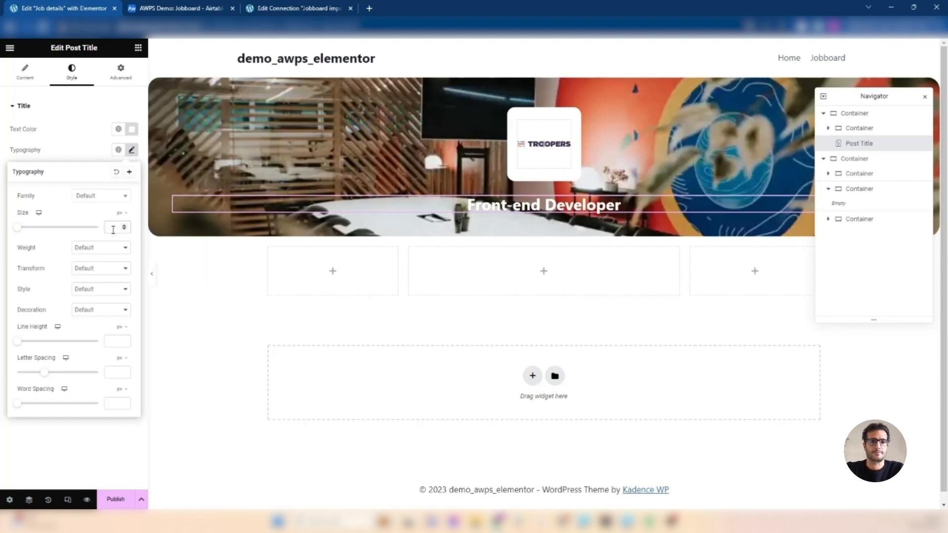
text(50)
click(106, 246)
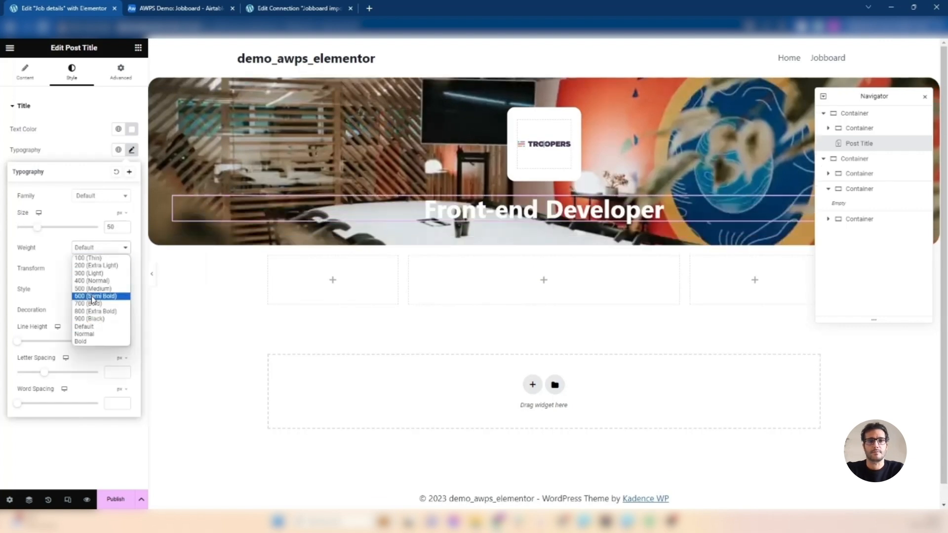
click(94, 294)
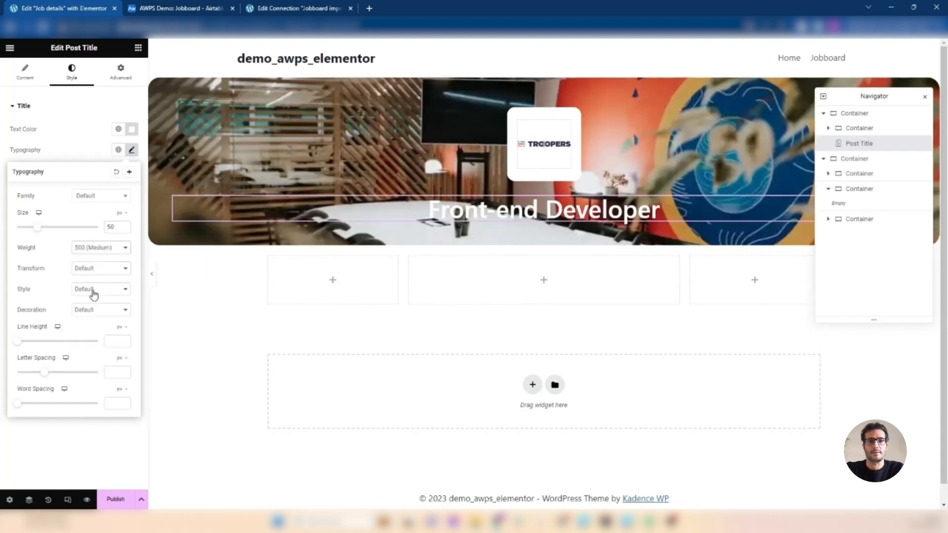
click(84, 148)
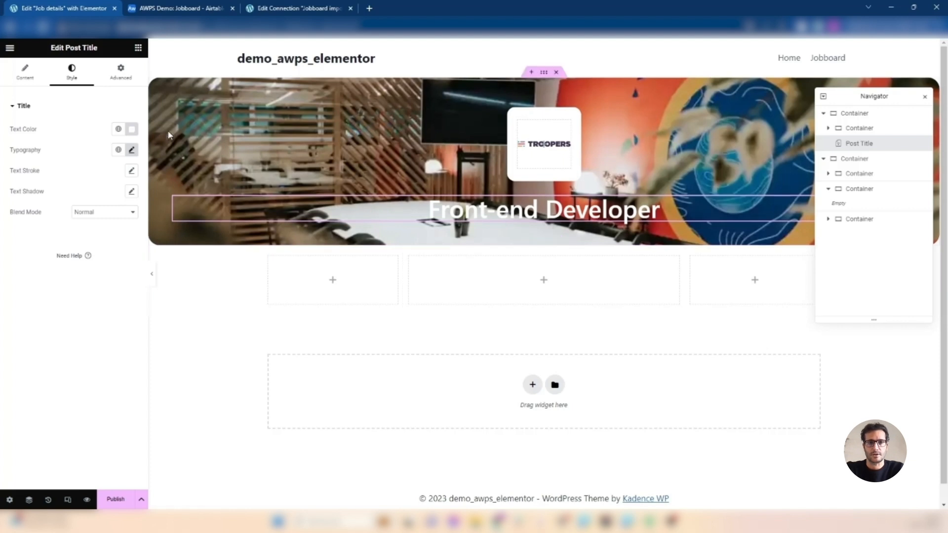
Step: Add a container inside the first of the three columns below the header, with Full Width content
click(138, 47)
drag(40, 459, 324, 279)
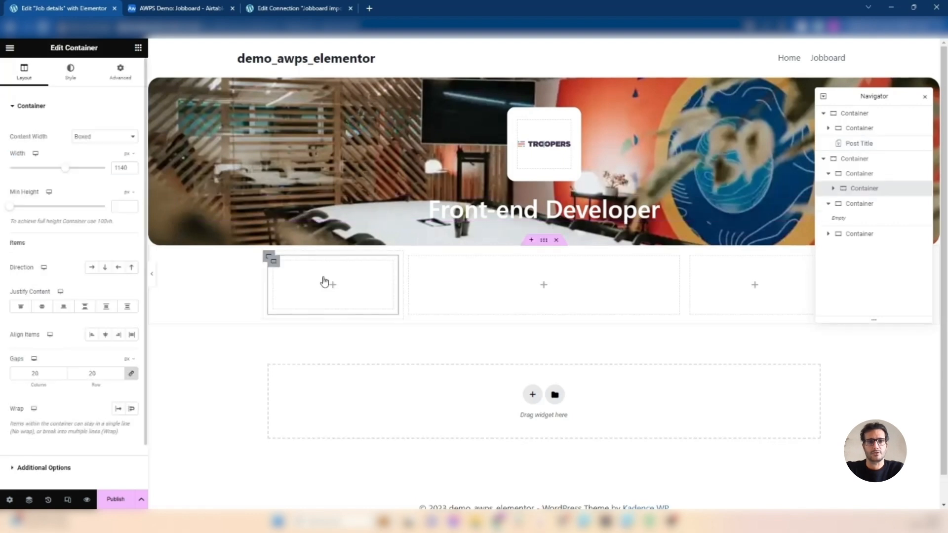
click(925, 97)
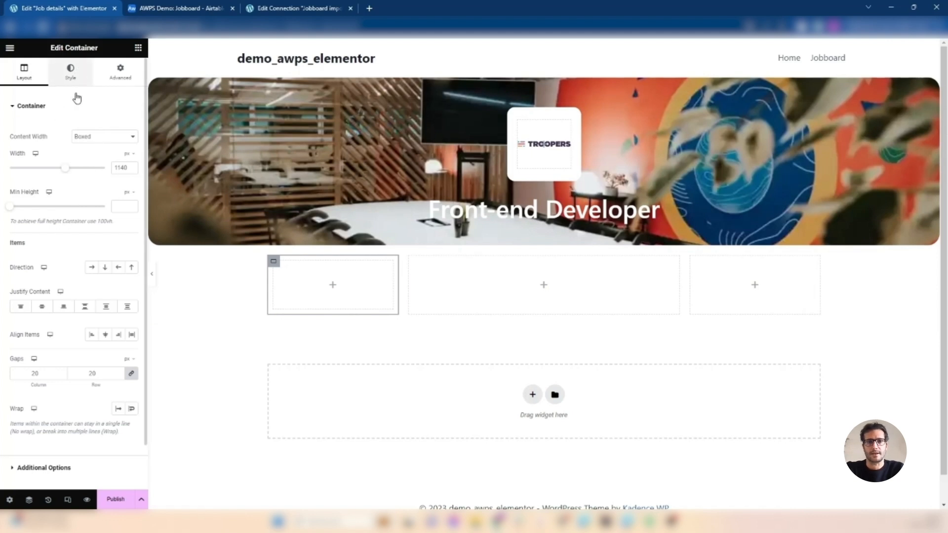
click(100, 140)
click(97, 154)
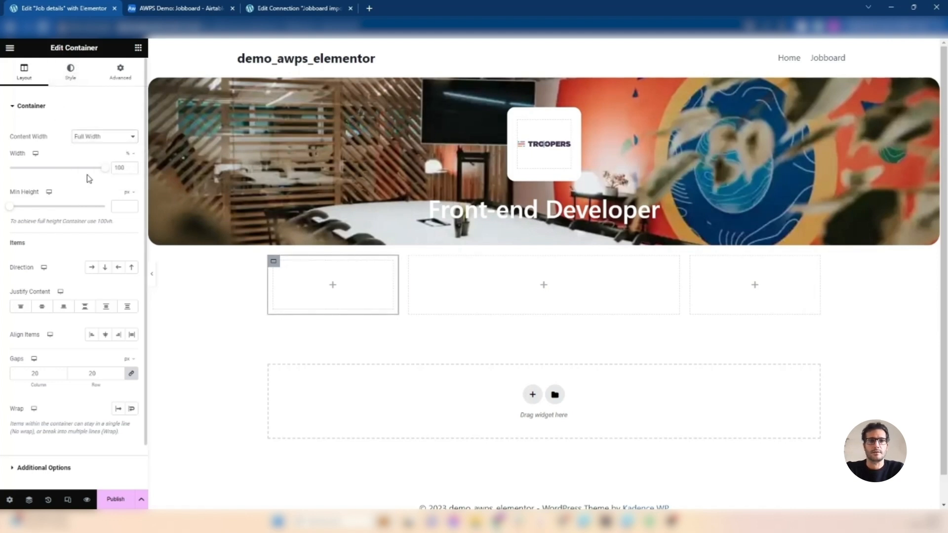
Step: Set the new container's direction to a vertical column, with Justify Content centred and Align Items at the start
click(105, 267)
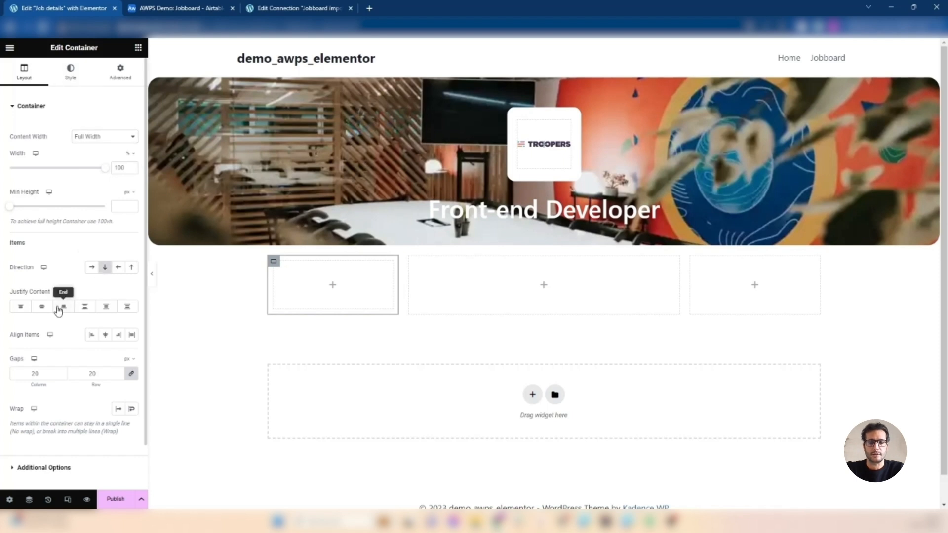
click(41, 307)
click(91, 335)
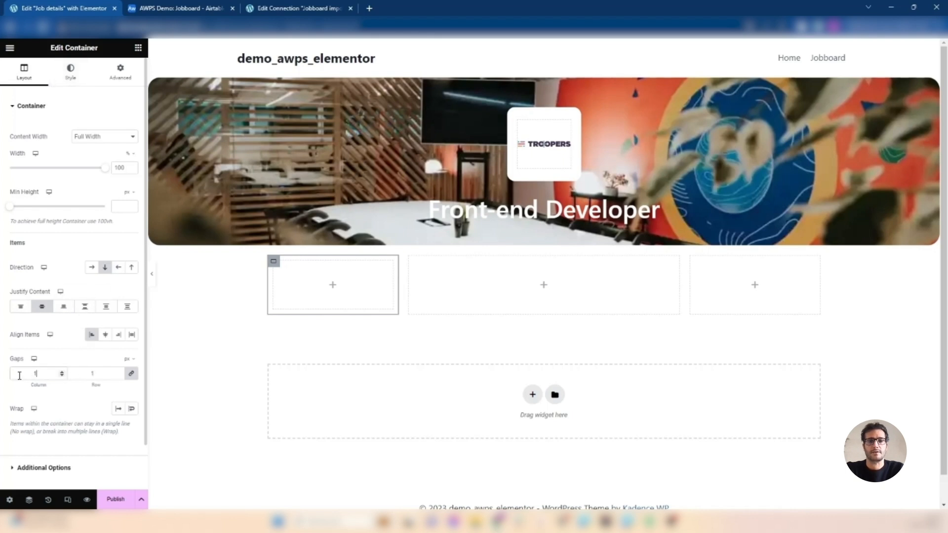
Step: Give the first column's inner container a Classic background in dark blue
click(70, 79)
click(91, 149)
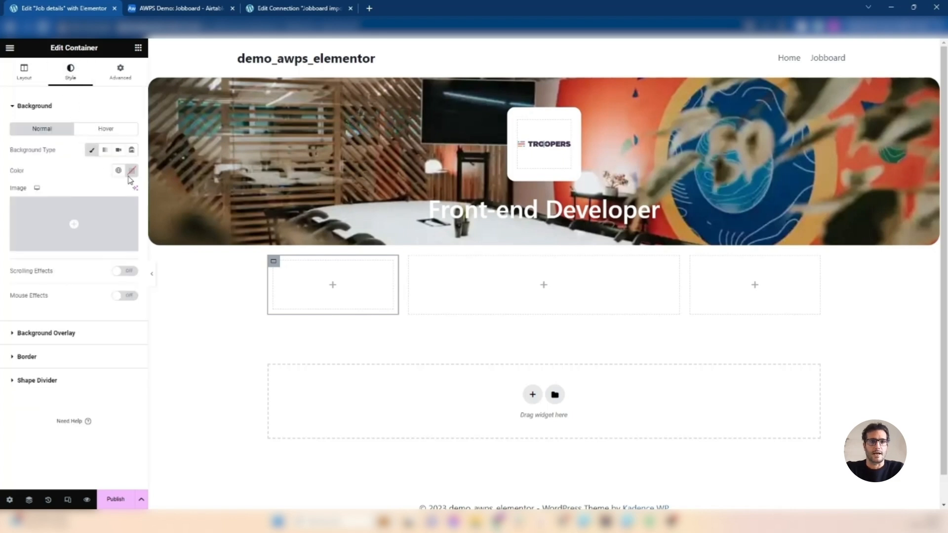
click(131, 173)
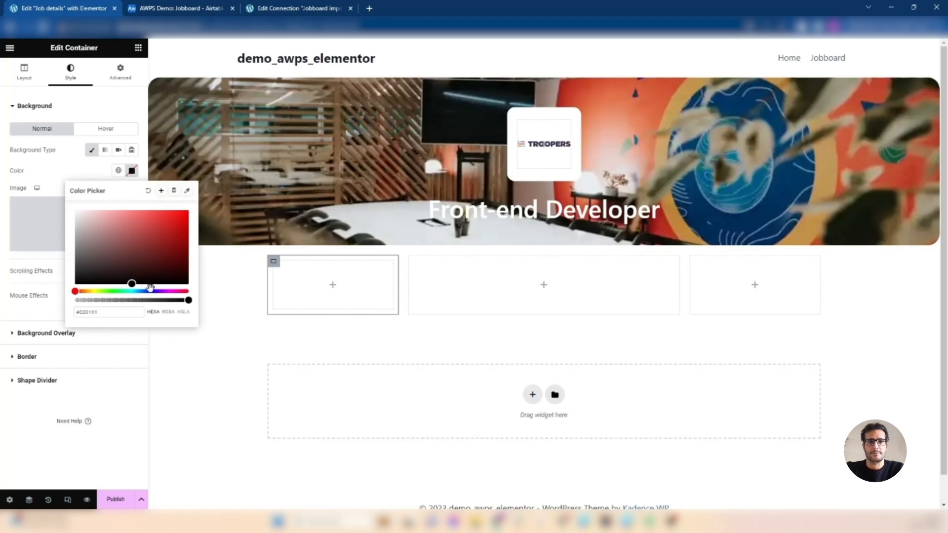
click(151, 291)
click(153, 254)
drag(153, 254, 172, 241)
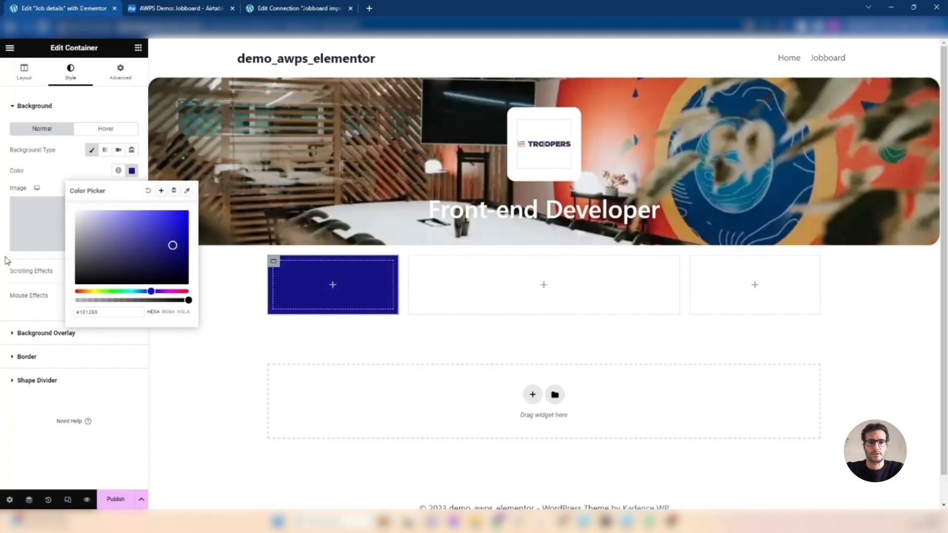
Step: Set the blue container's border radius to 24 px on all corners
click(15, 357)
click(100, 199)
click(99, 205)
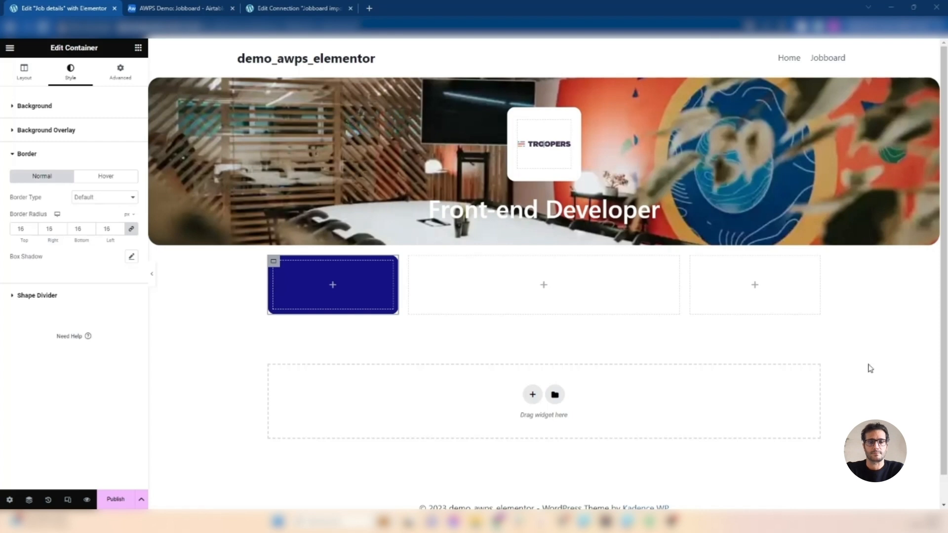
click(21, 228)
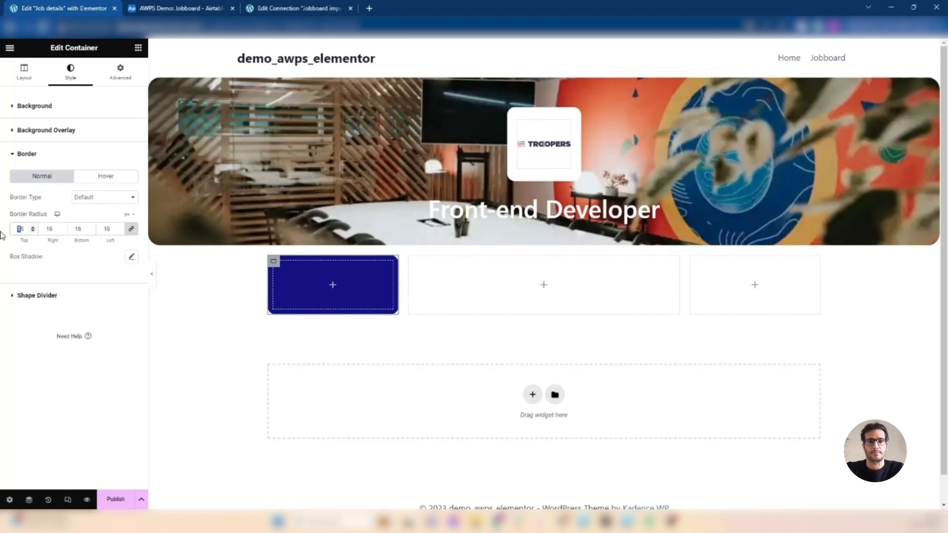
text(24)
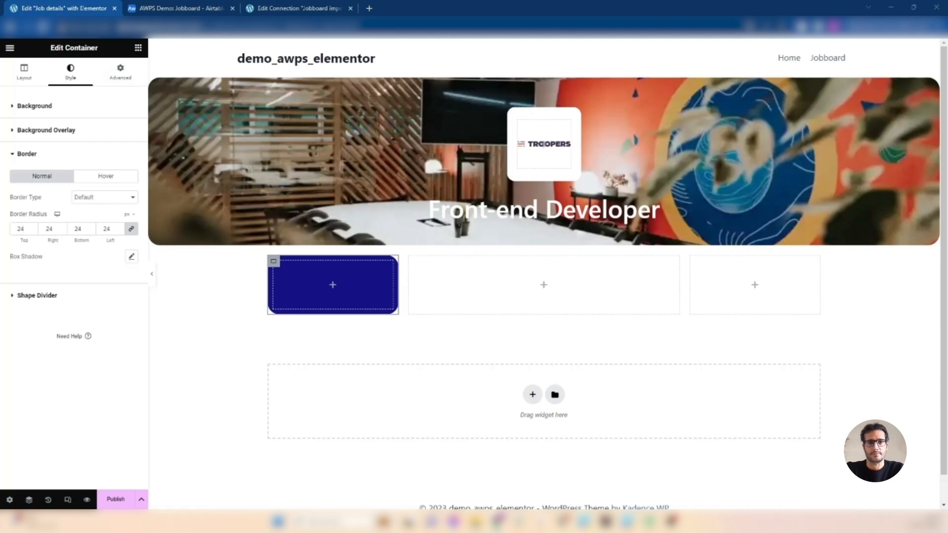
Step: Set the blue container's padding to 20 px on all sides
click(121, 72)
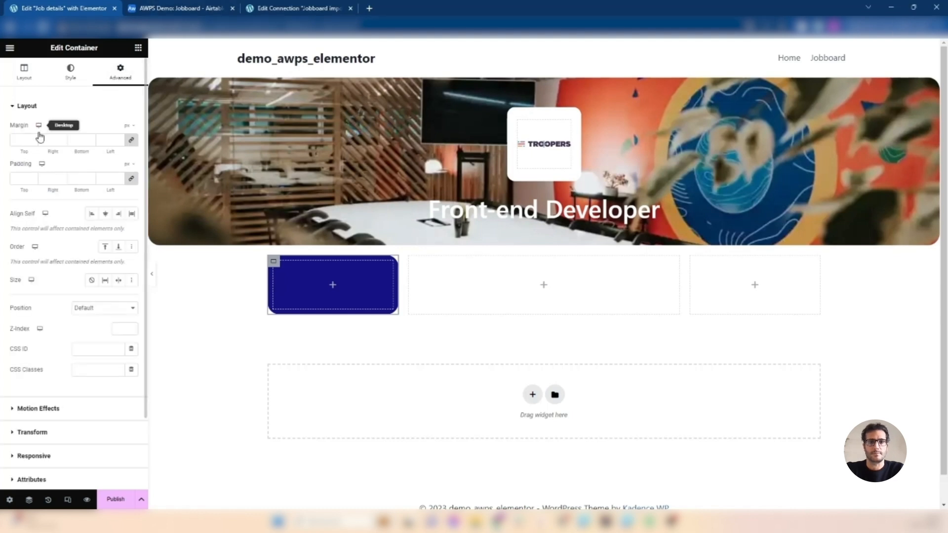
click(18, 179)
text(20)
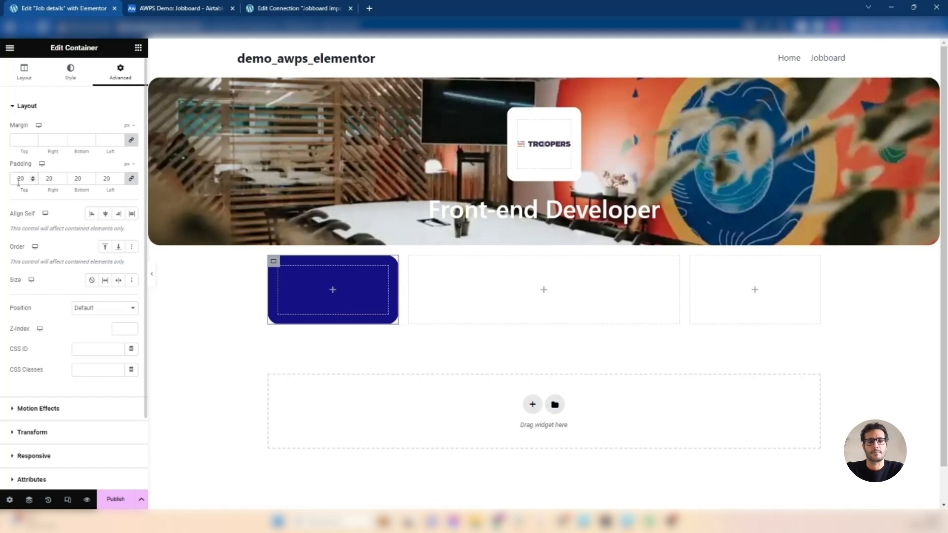
Step: Add a Heading widget titled "THE JOB" inside the blue container and set its HTML tag to span
click(137, 47)
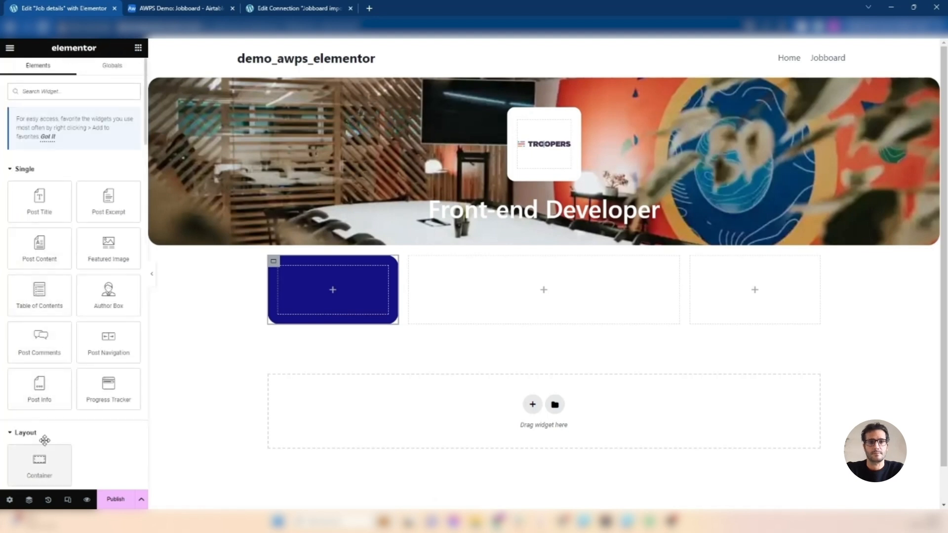
scroll(49, 311, down, 1)
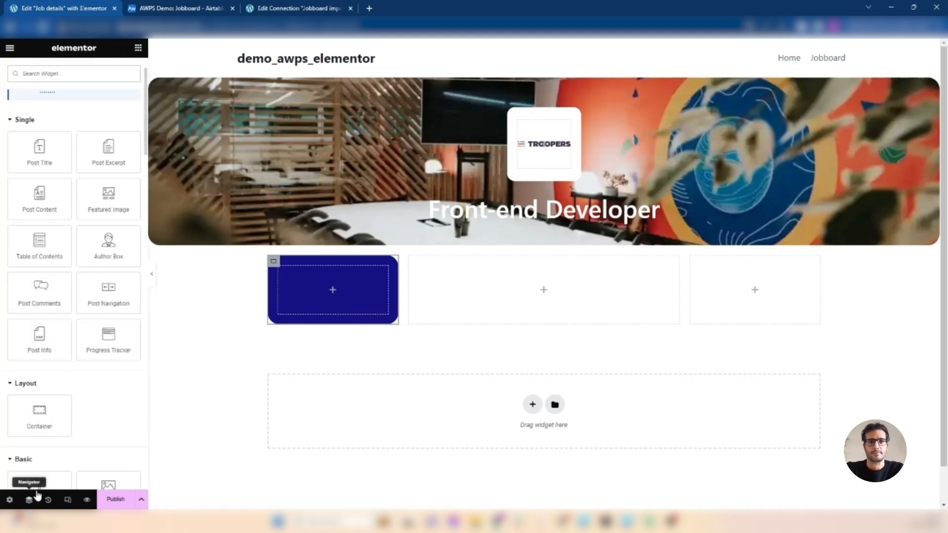
drag(44, 483, 332, 284)
click(75, 148)
key(ctrl+a)
text(THE JOB)
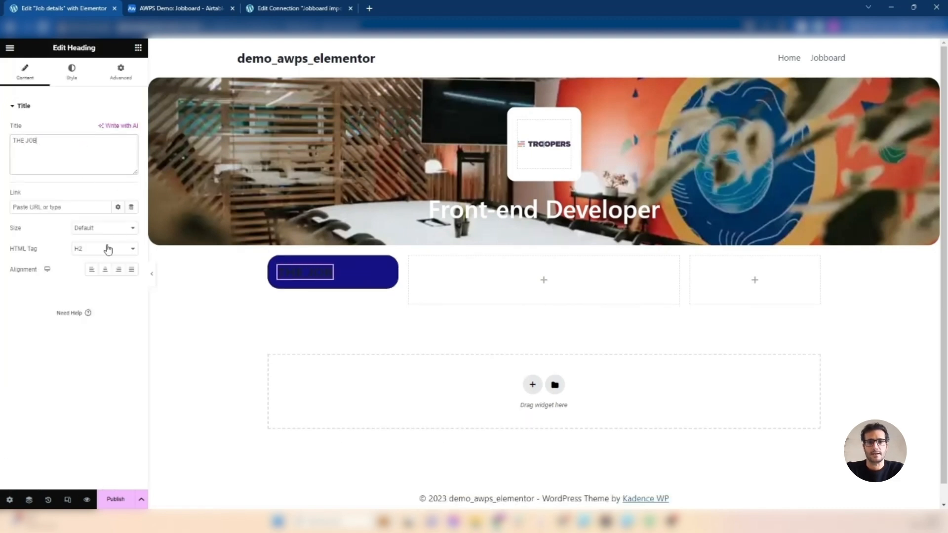
click(106, 248)
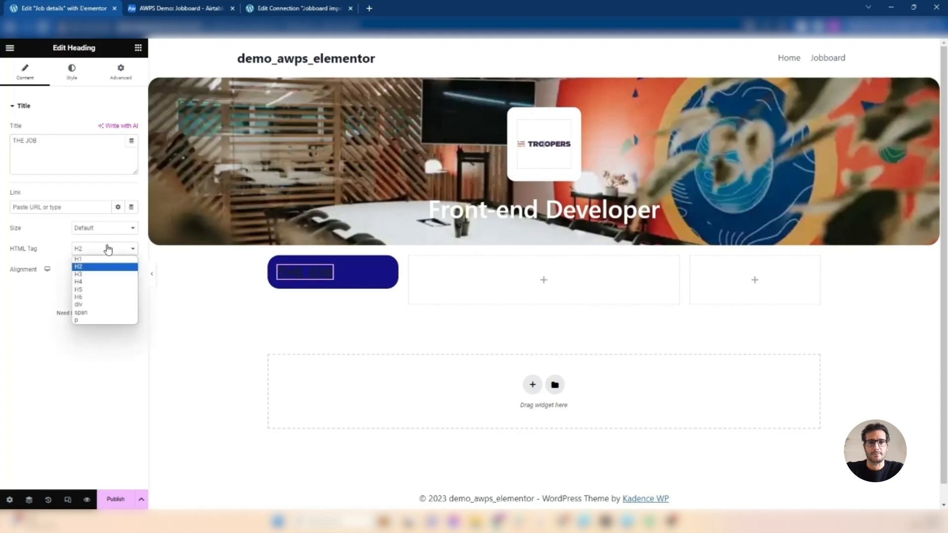
click(81, 313)
Step: Set the text color of the "THE JOB" heading to white
click(71, 74)
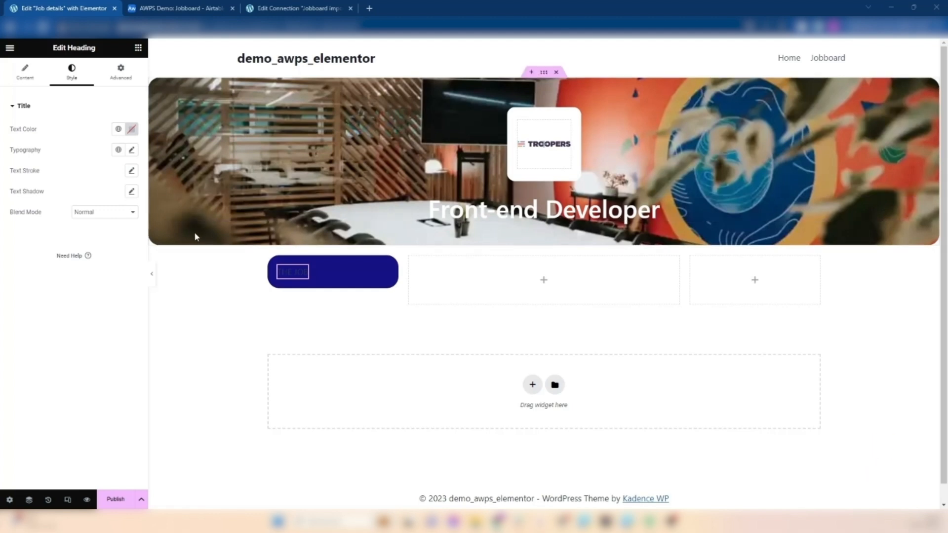
click(131, 129)
drag(76, 170, 73, 166)
double_click(91, 116)
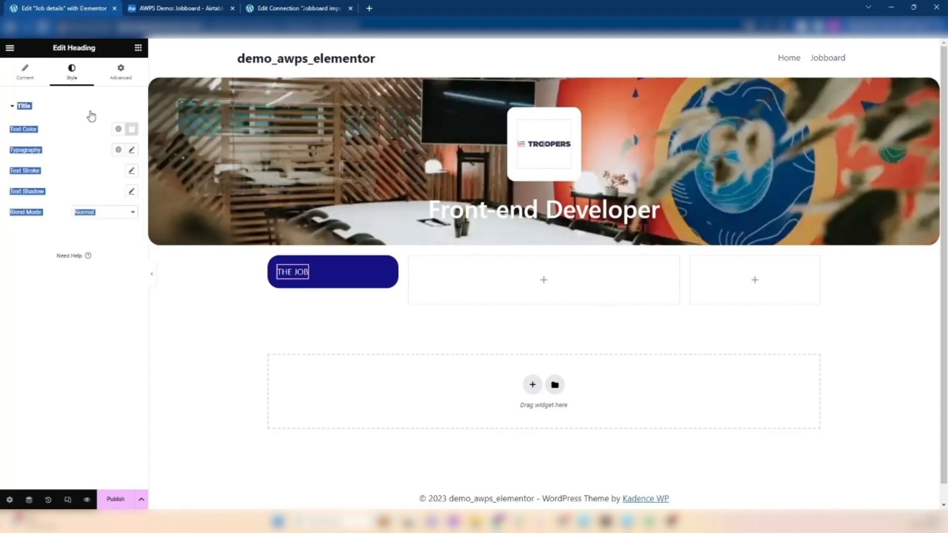
Step: Set the "THE JOB" heading's typography to size 12 px with Uppercase transform
click(118, 150)
click(131, 150)
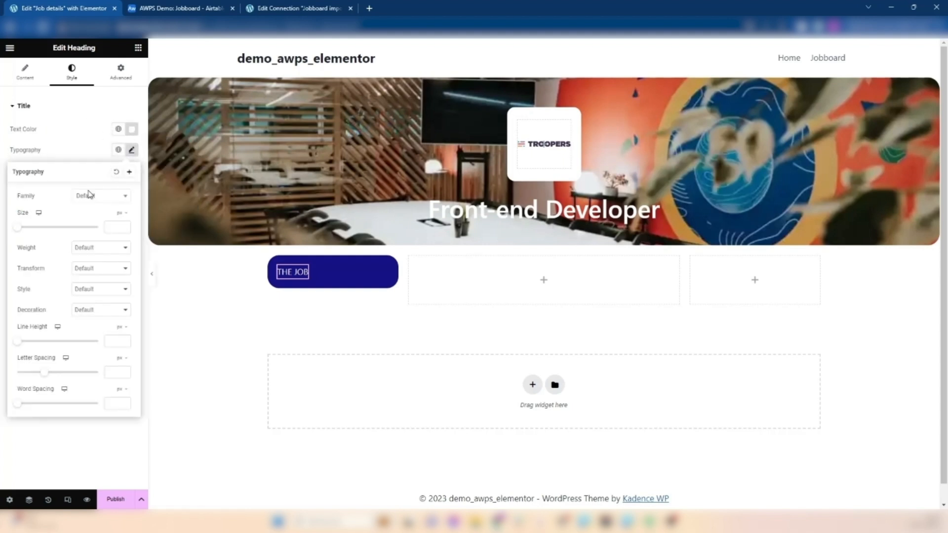
text(13)
key(BackSpace)
text(2)
click(94, 268)
click(92, 287)
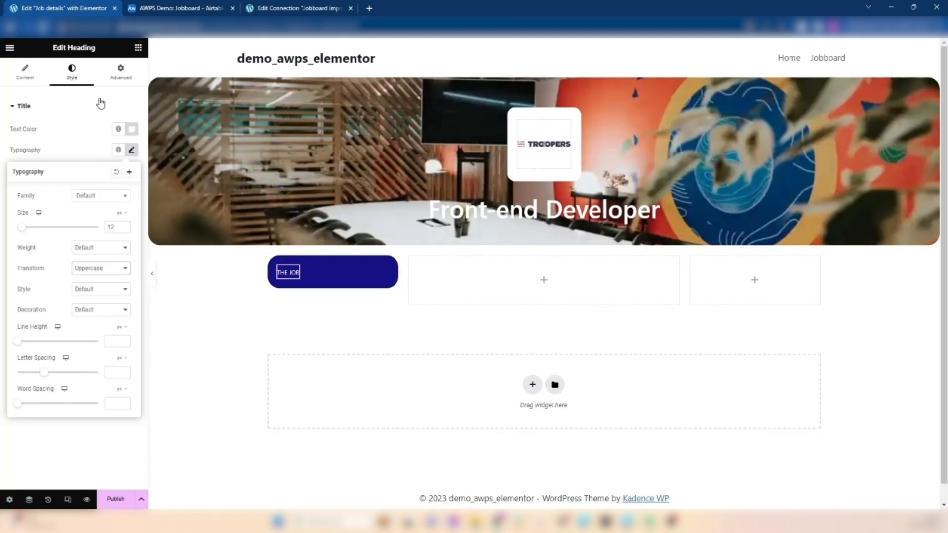
click(73, 448)
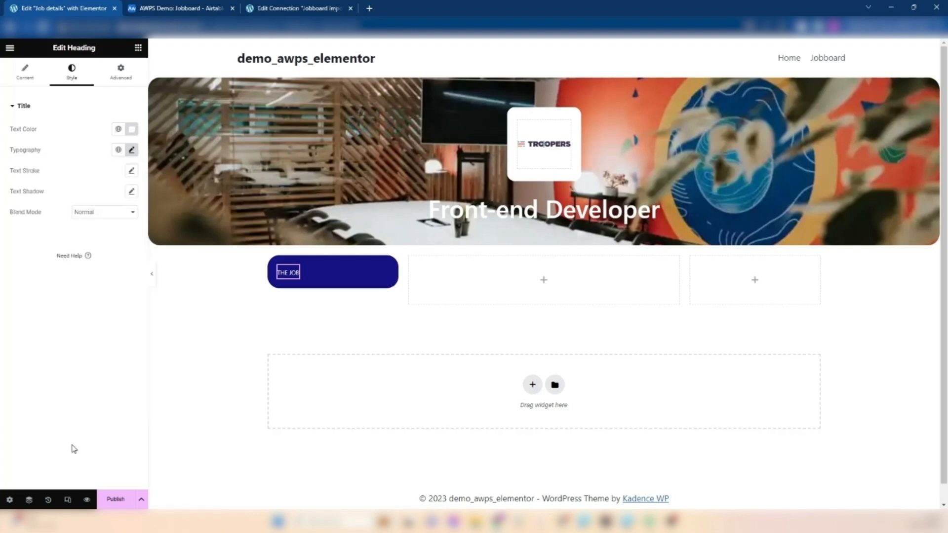
Step: Find the Divider widget and place it below the "THE JOB" heading in the blue container
click(138, 48)
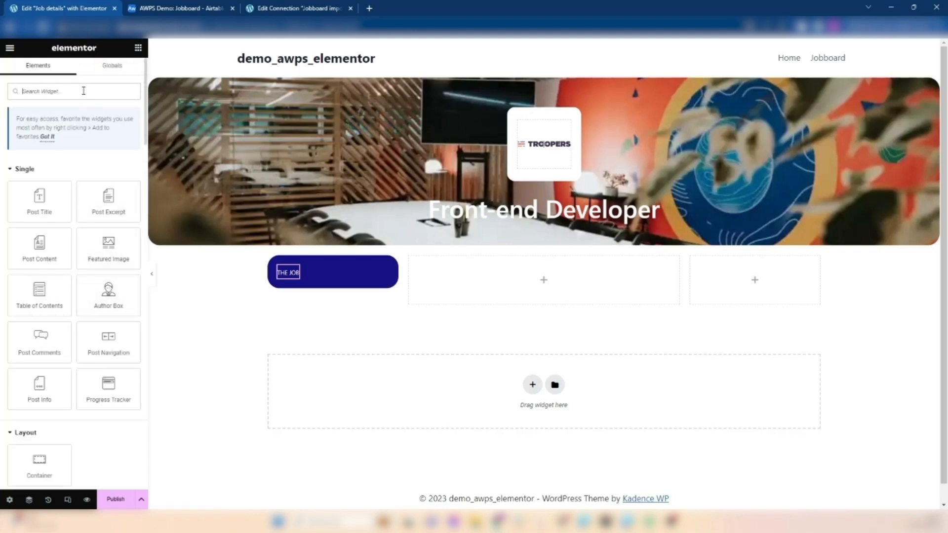
text(d)
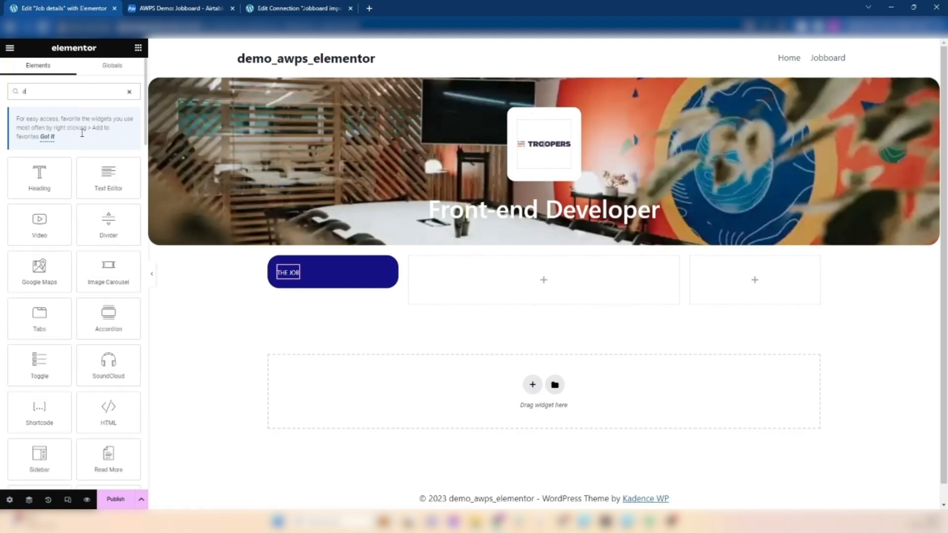
drag(108, 221, 288, 274)
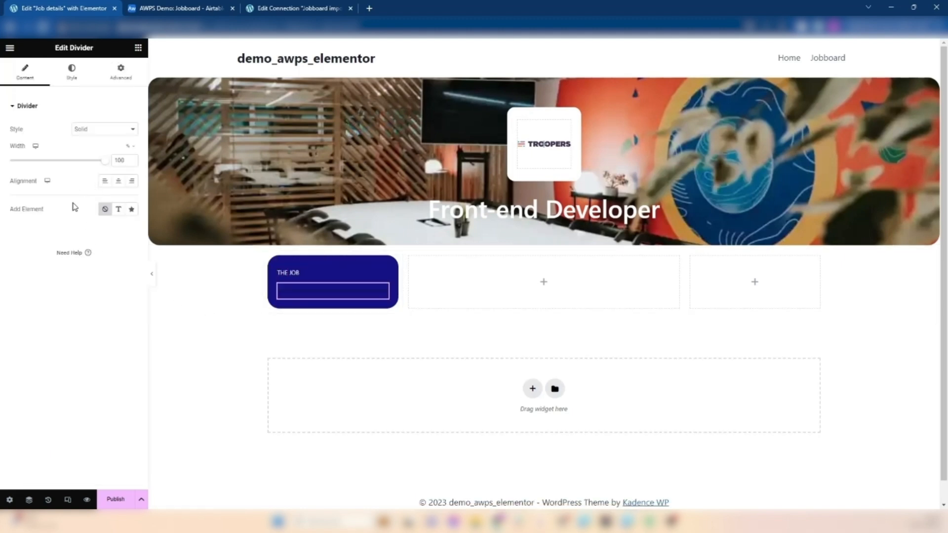
Step: Set the divider's color to near-white (#FAFAFA) and its gap to 5
click(70, 72)
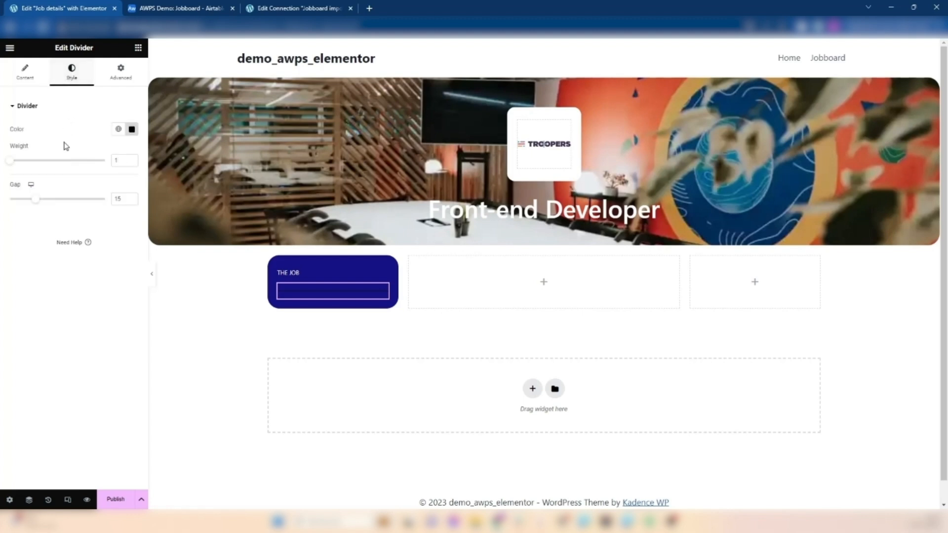
click(131, 129)
drag(95, 194, 72, 171)
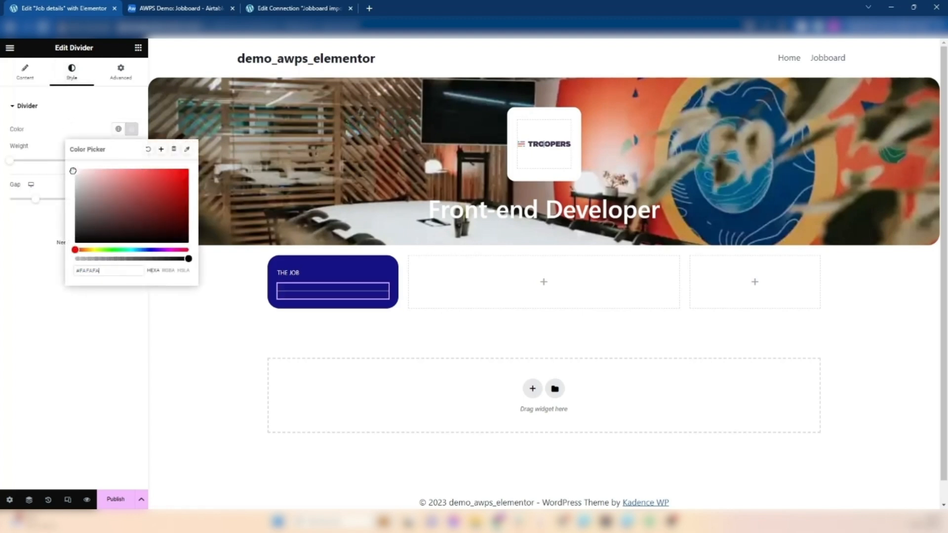
click(132, 130)
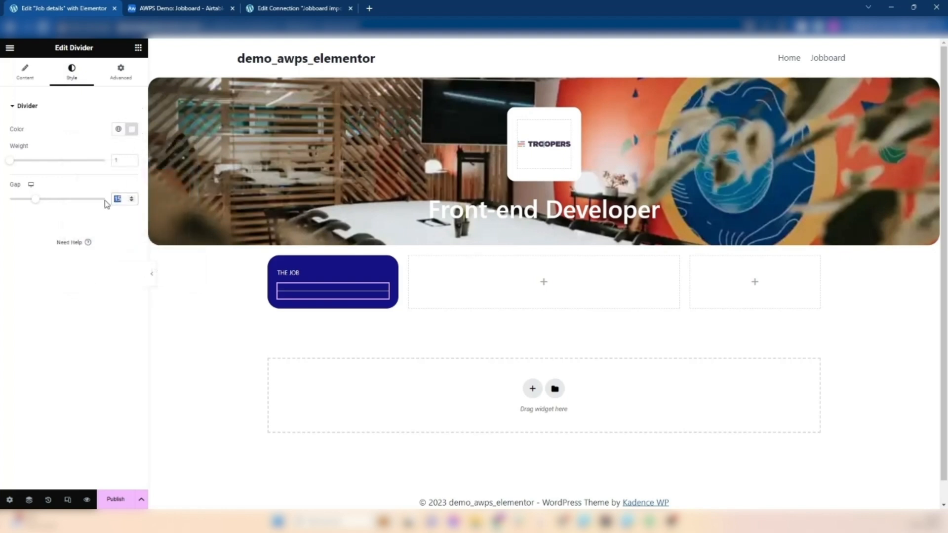
text(5)
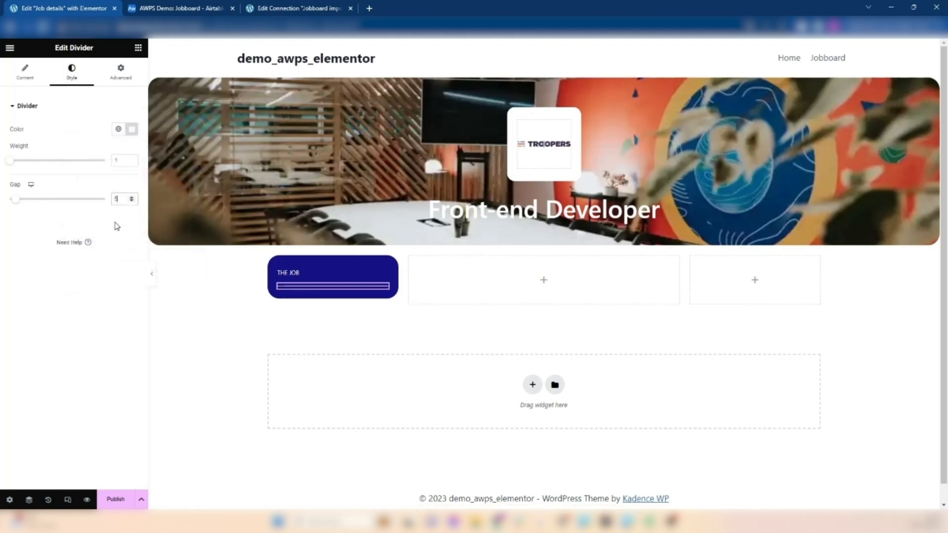
Step: Add a second Heading widget below the divider in the blue container and bind its title to the Post Title dynamic tag
click(139, 48)
click(274, 261)
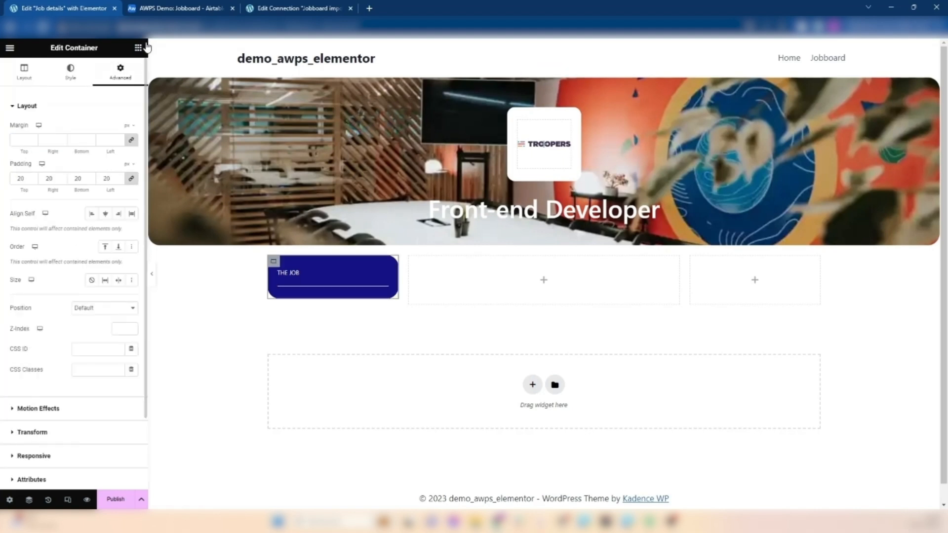
click(140, 49)
scroll(54, 445, down, 1)
drag(63, 475, 354, 274)
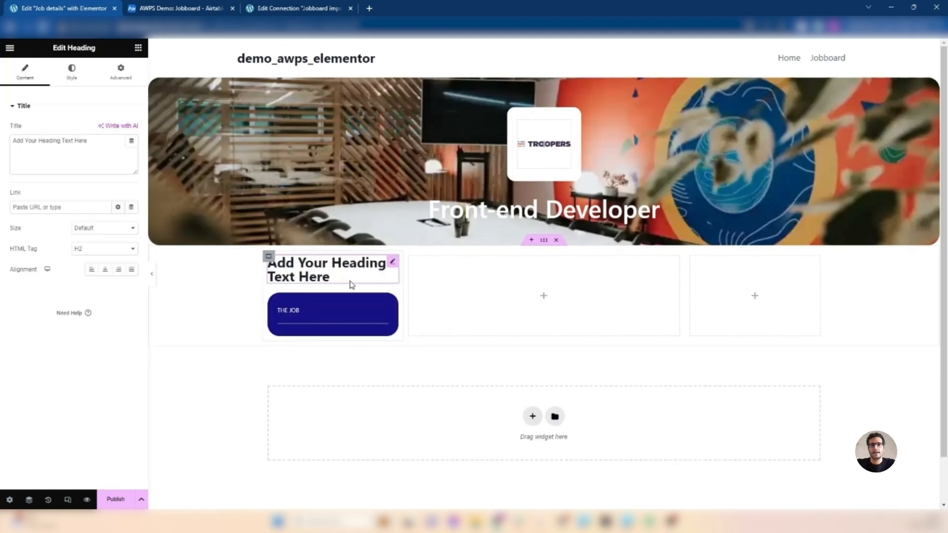
click(29, 499)
drag(875, 188, 872, 240)
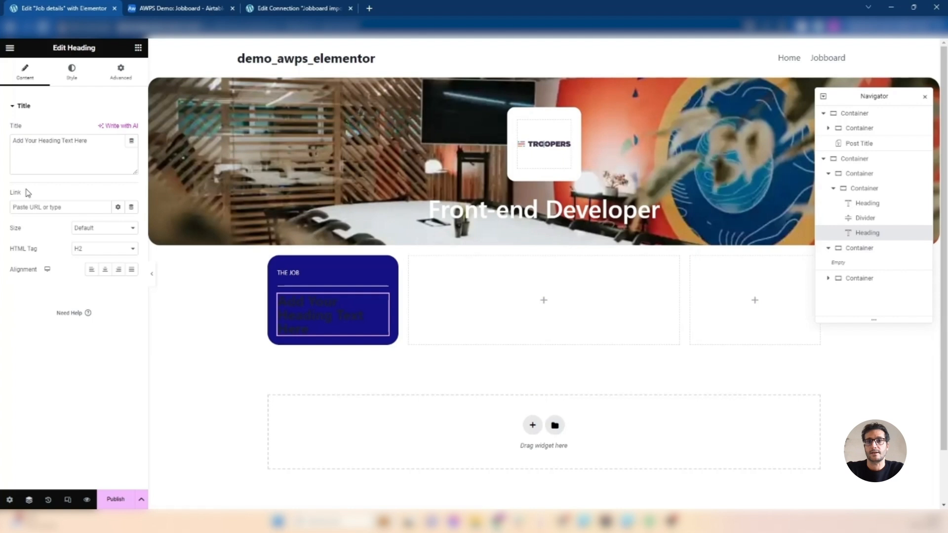
click(131, 140)
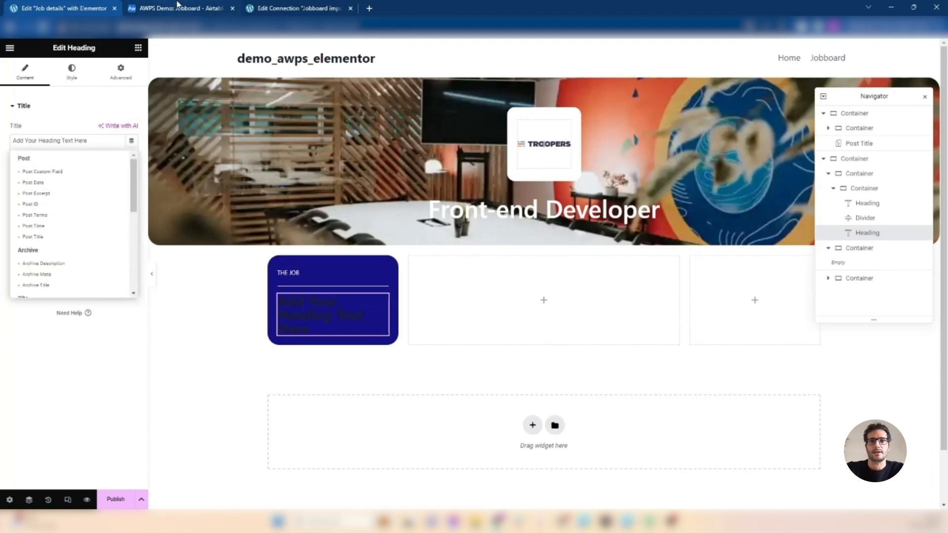
click(33, 237)
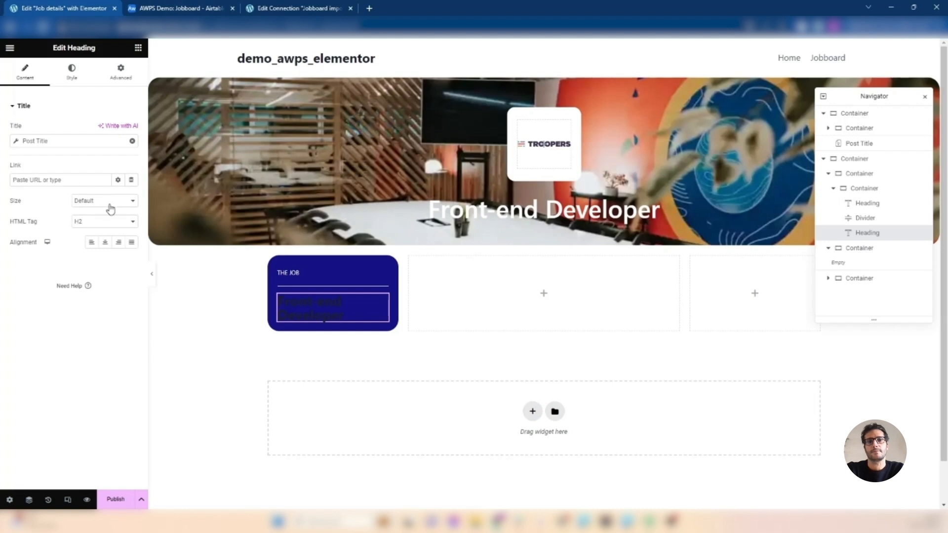
Step: Set the job title heading's text color to white (#FFFFFF) and its typography size to 20 px
click(71, 69)
click(131, 129)
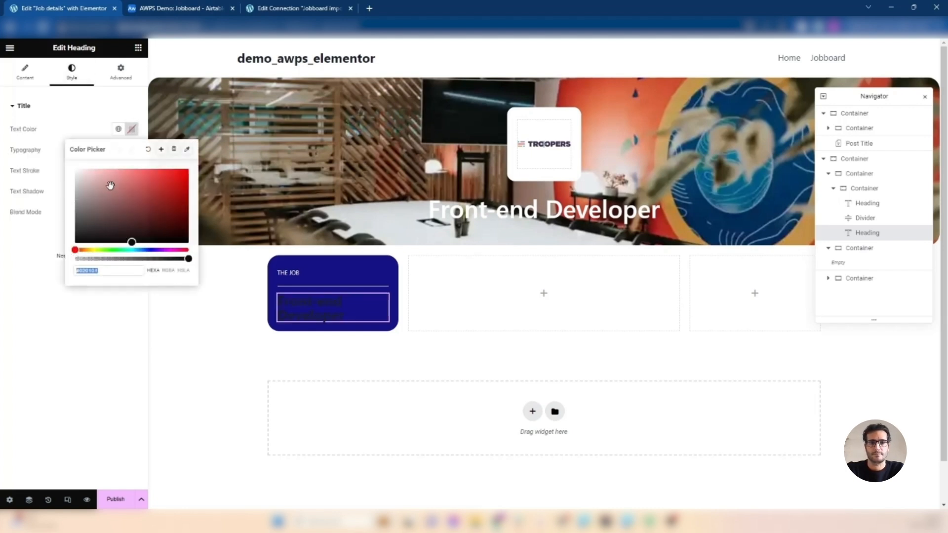
drag(117, 174, 65, 169)
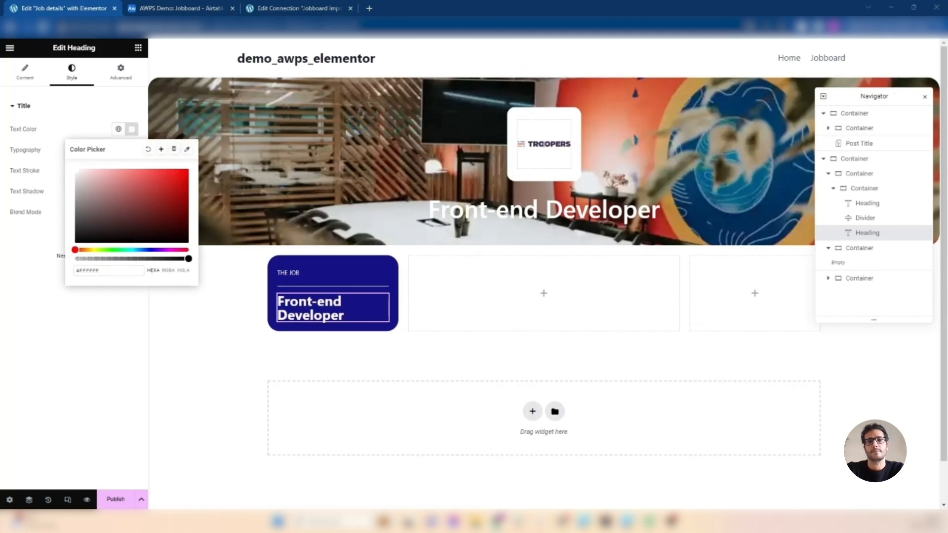
click(131, 129)
click(131, 149)
click(112, 223)
text(20)
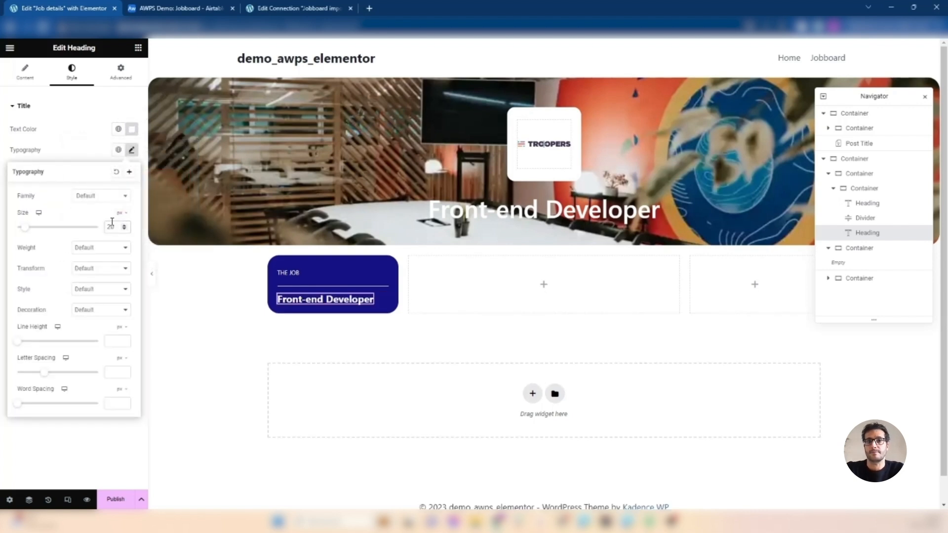
Step: Add an Icon List widget below the job title heading in the blue container and remove its third item
click(138, 49)
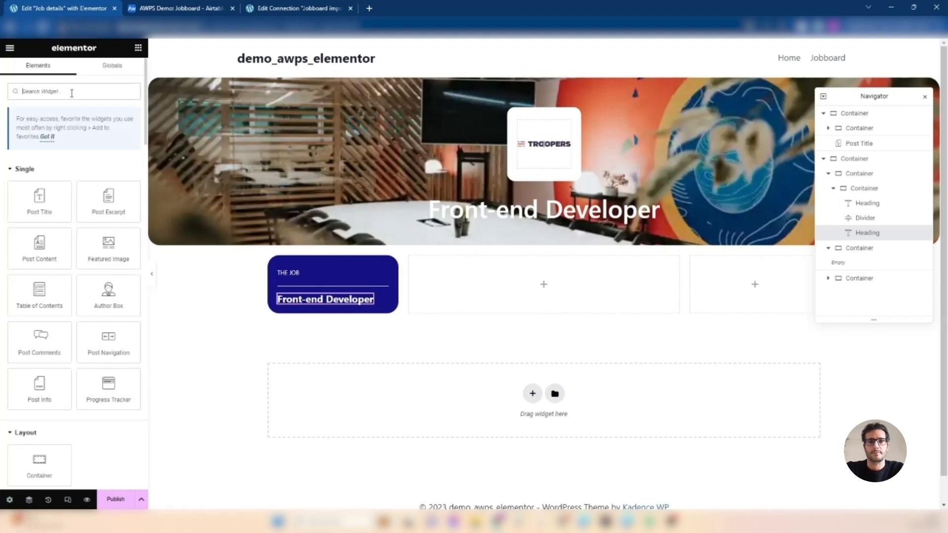
text(ico)
drag(39, 222, 324, 304)
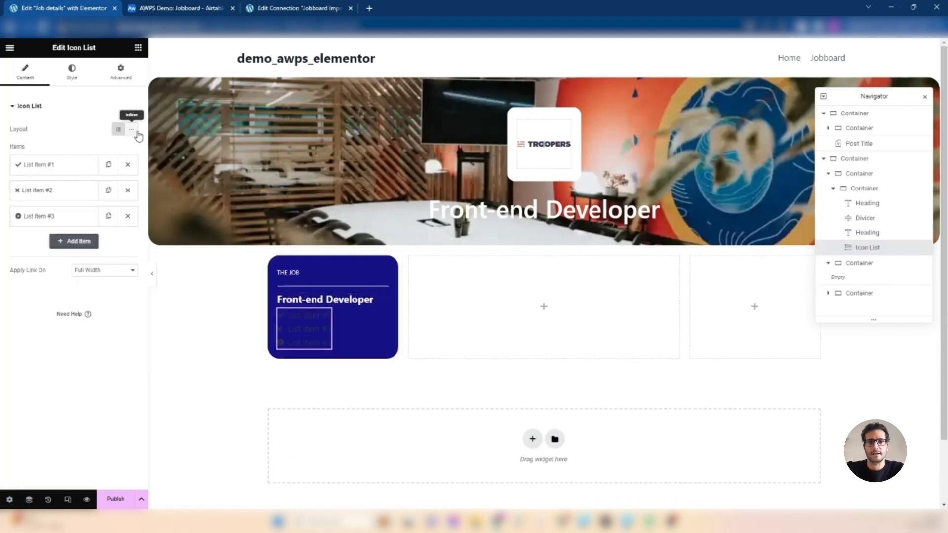
click(127, 216)
Step: Open the first list item, and review the Job type column in Airtable and its mapping in the Air WP Sync connection
click(57, 164)
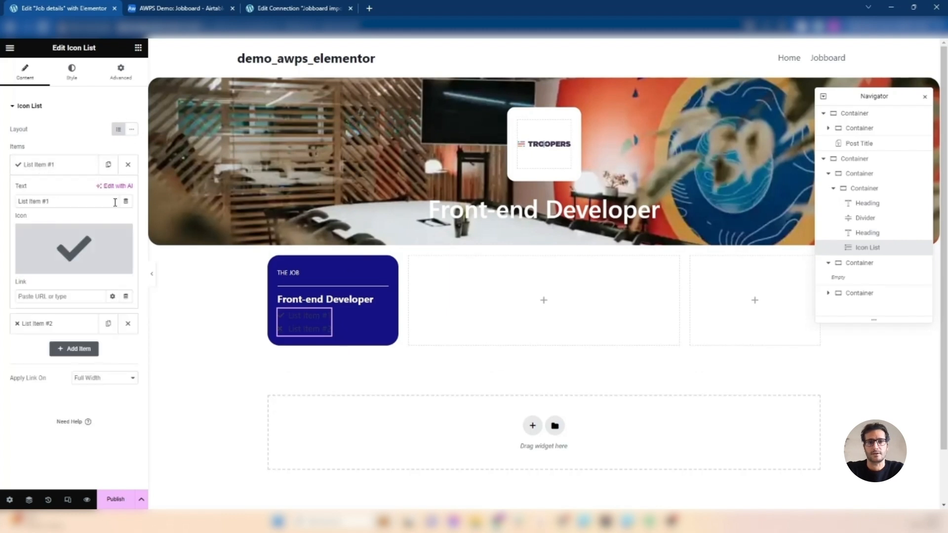
click(208, 7)
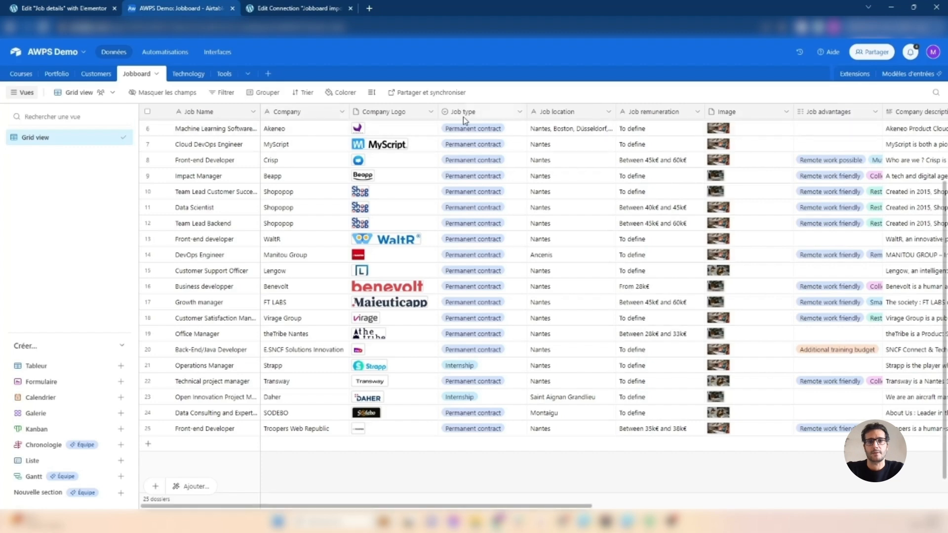
click(285, 7)
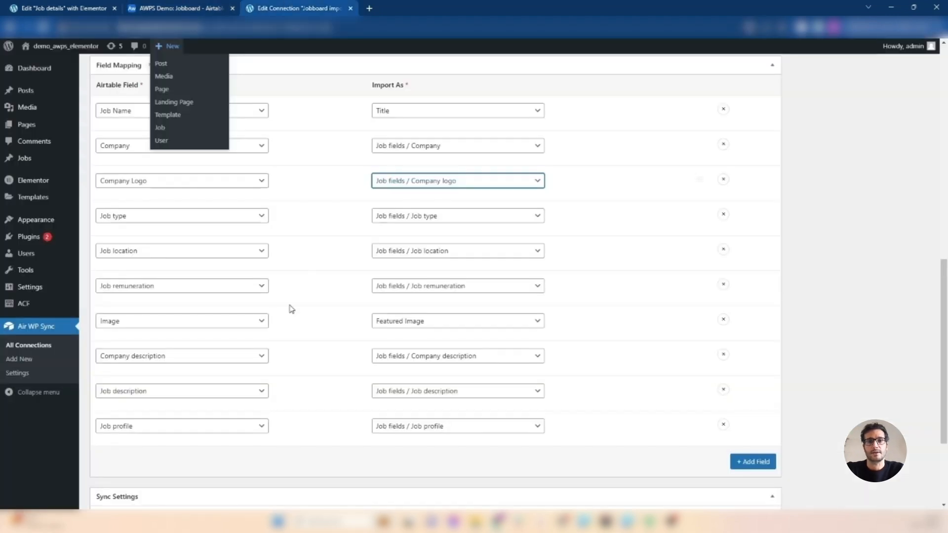
click(431, 227)
click(402, 260)
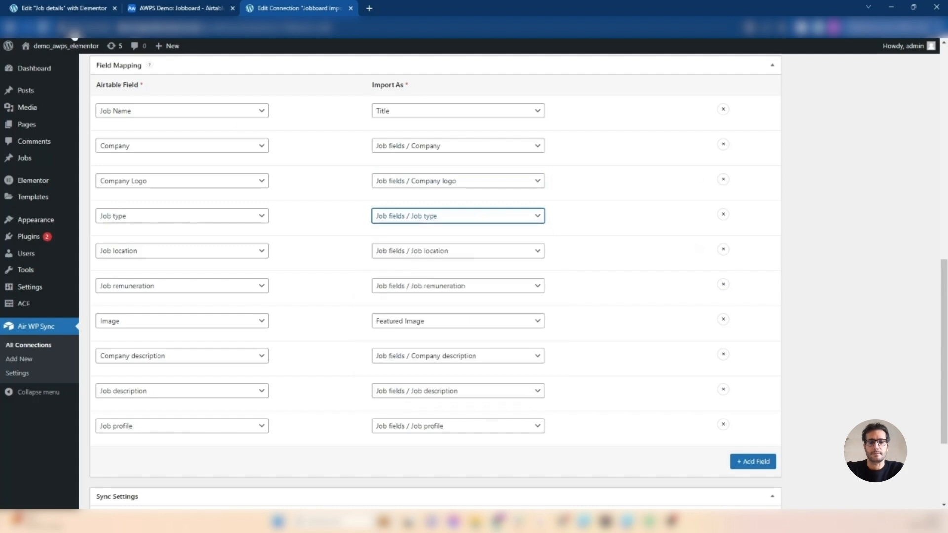
click(59, 8)
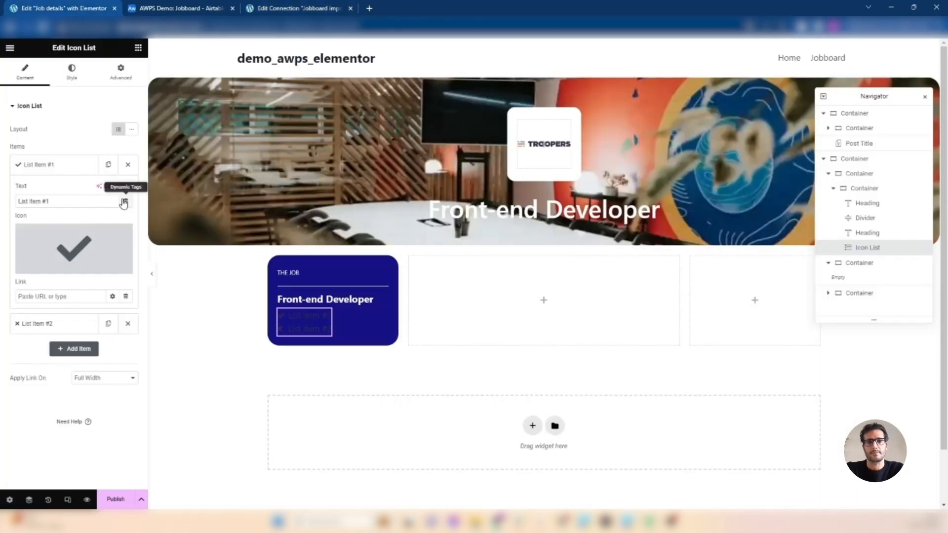
Step: Bind the first list item's text to the ACF Field dynamic tag with the key Job type
click(125, 201)
scroll(69, 321, down, 5)
scroll(69, 327, down, 2)
click(46, 346)
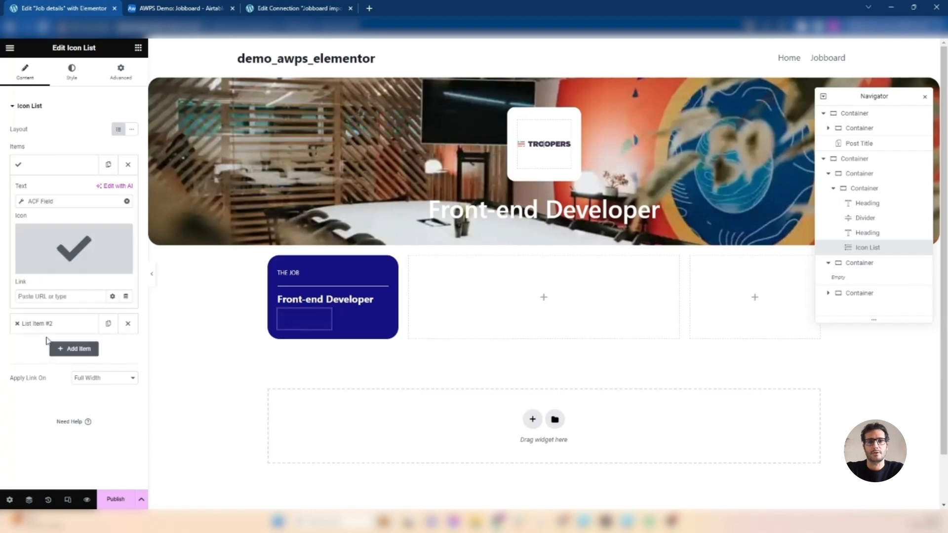
click(96, 202)
click(104, 246)
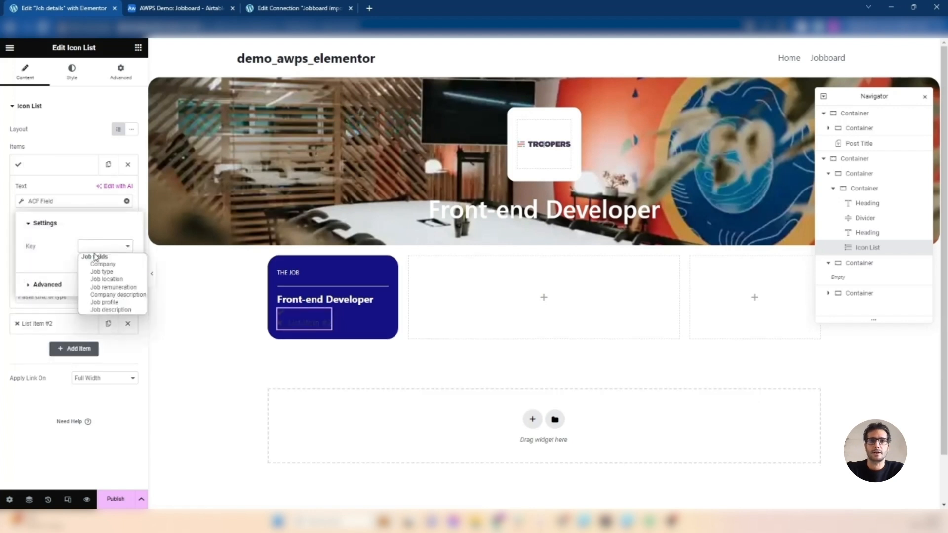
click(101, 271)
click(76, 191)
Step: Search the icon library for "file" and insert the outlined File alt icon for the first list item
click(41, 269)
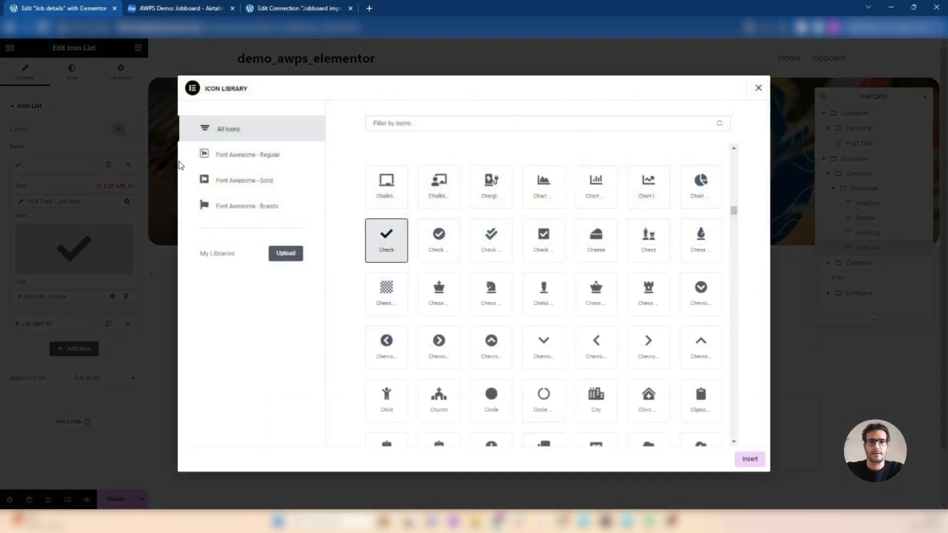
click(380, 125)
text(file)
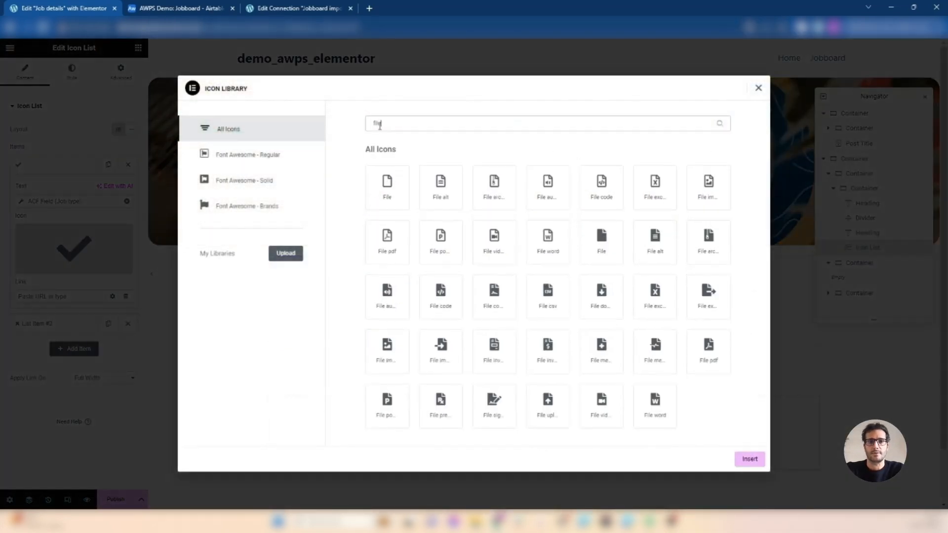
click(435, 197)
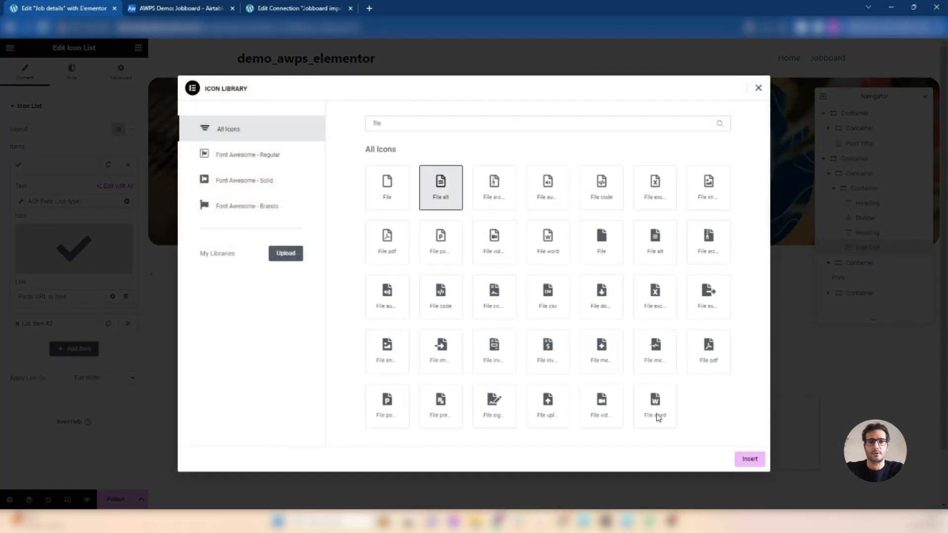
click(750, 459)
Step: Bind the second list item's text to the ACF Field dynamic tag with the key Job remuneration
click(46, 323)
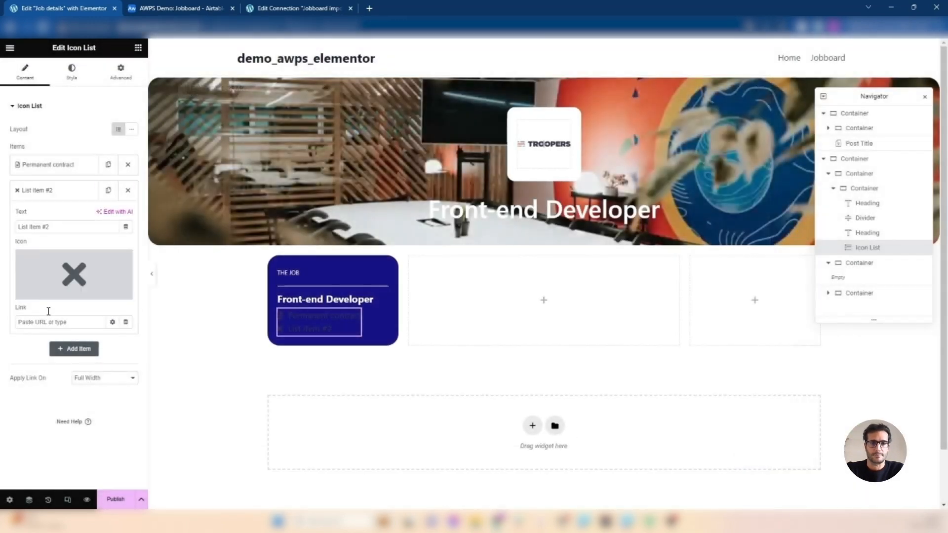
click(126, 228)
scroll(61, 341, down, 5)
click(49, 374)
click(85, 228)
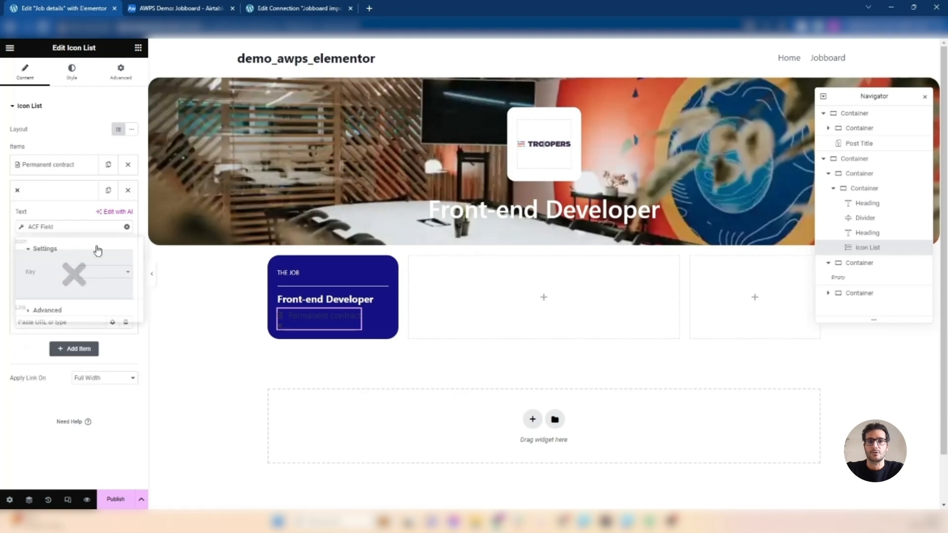
click(105, 271)
click(106, 314)
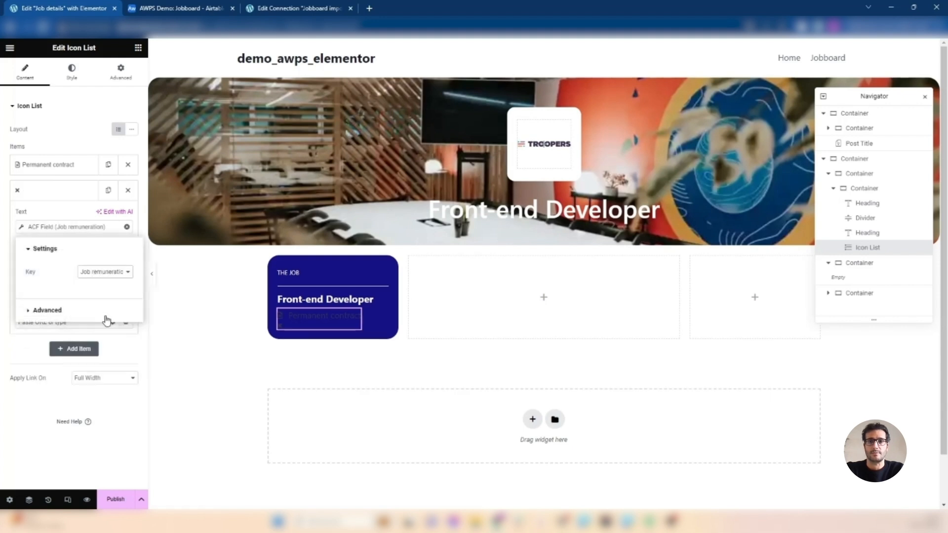
Step: Search the icon library for "money" and insert the wavy banknote icon for the second list item
click(44, 291)
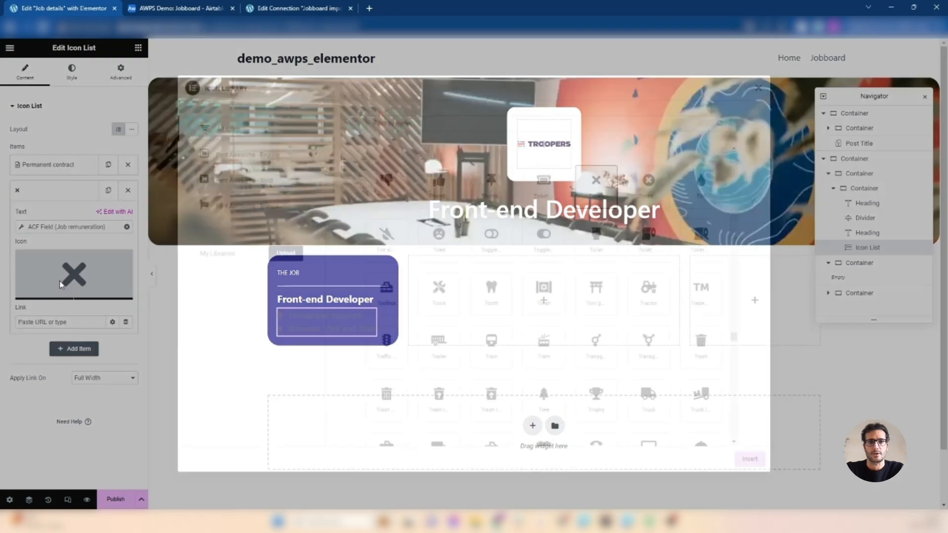
text(money)
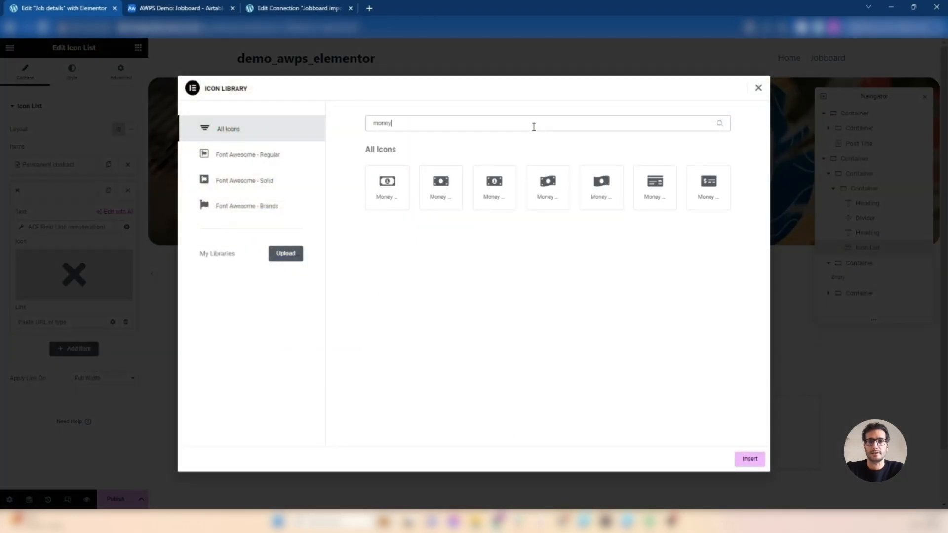
click(548, 190)
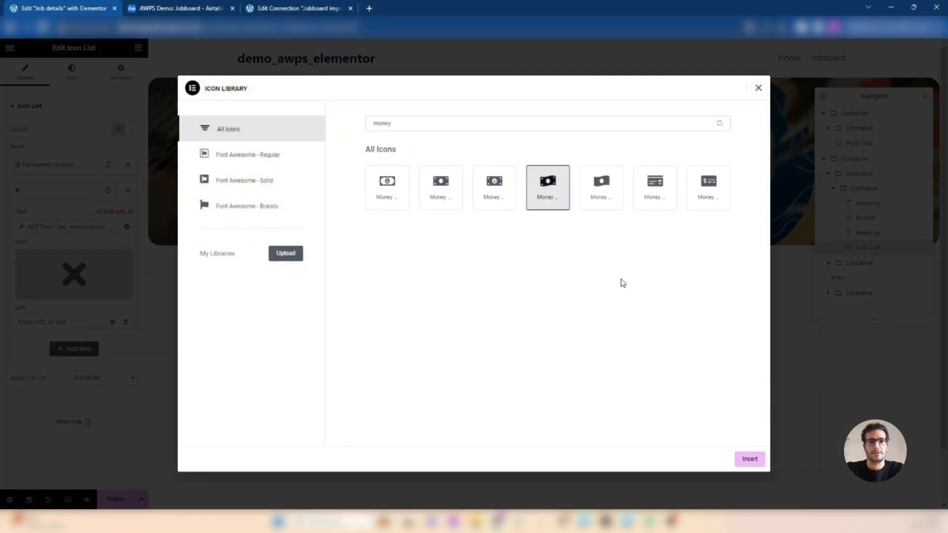
click(748, 459)
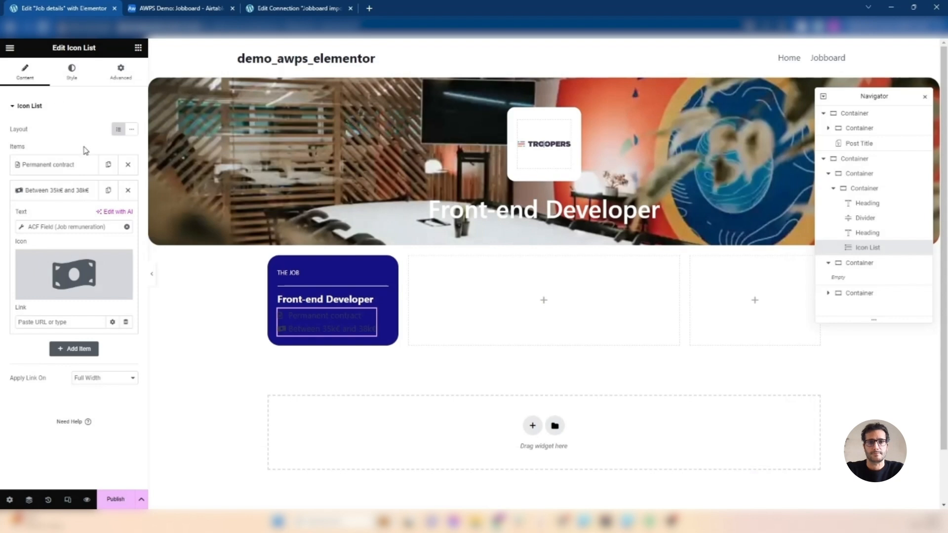
Step: Set the space between the icon list's items to 10 px
click(70, 75)
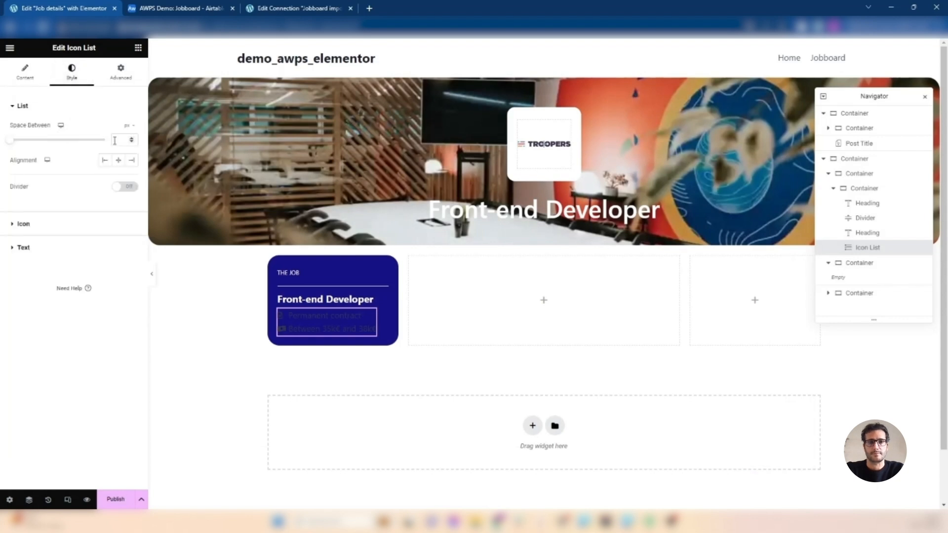
text(16)
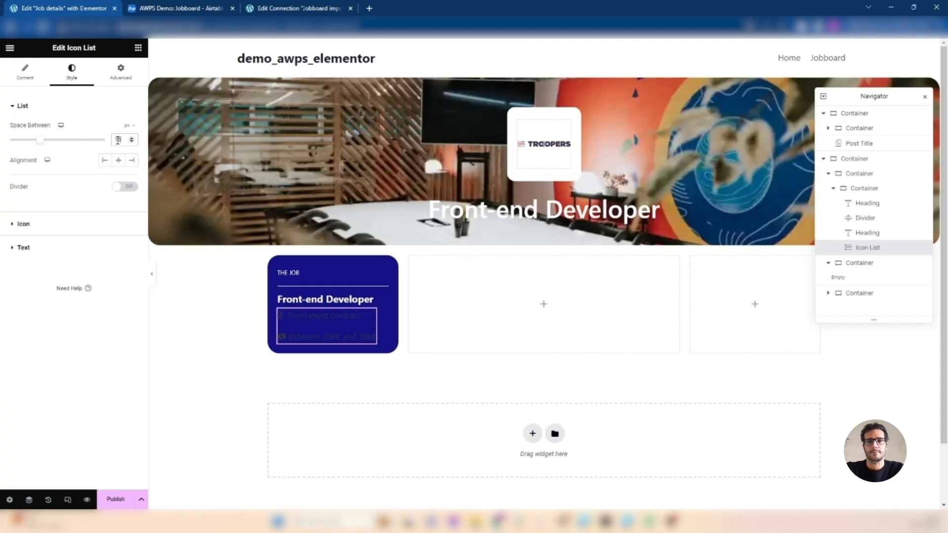
key(BackSpace)
text(0)
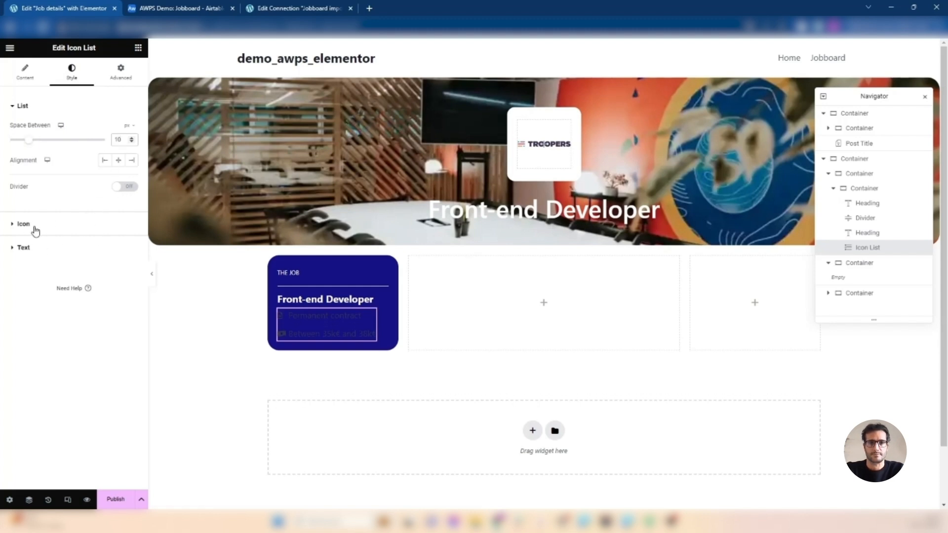
Step: Set the icon list's icon color to white and the icon size to 20 px
click(19, 224)
click(132, 174)
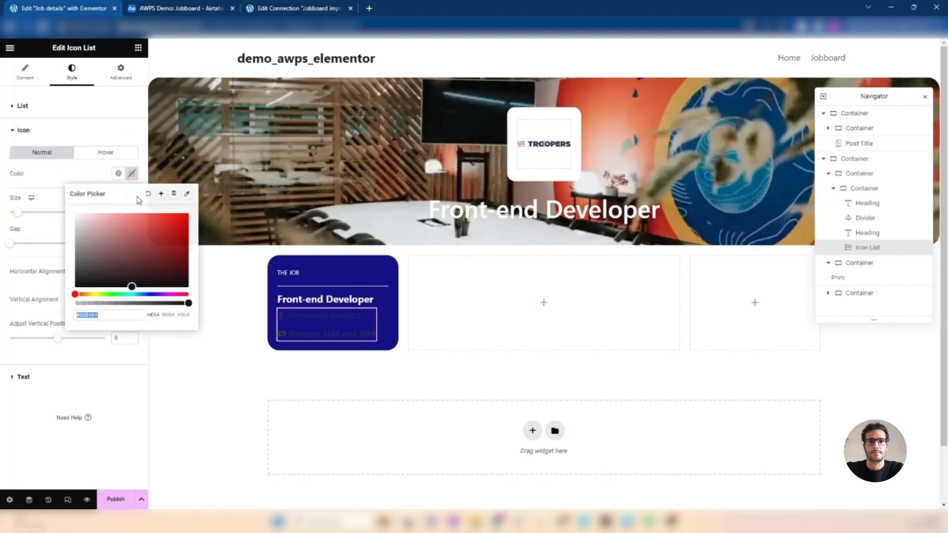
text(#FFFFFF)
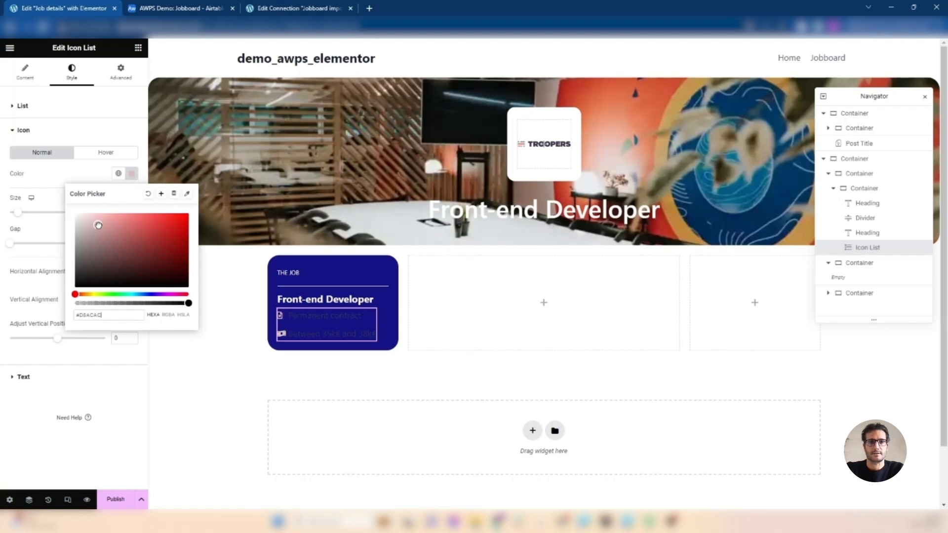
click(132, 173)
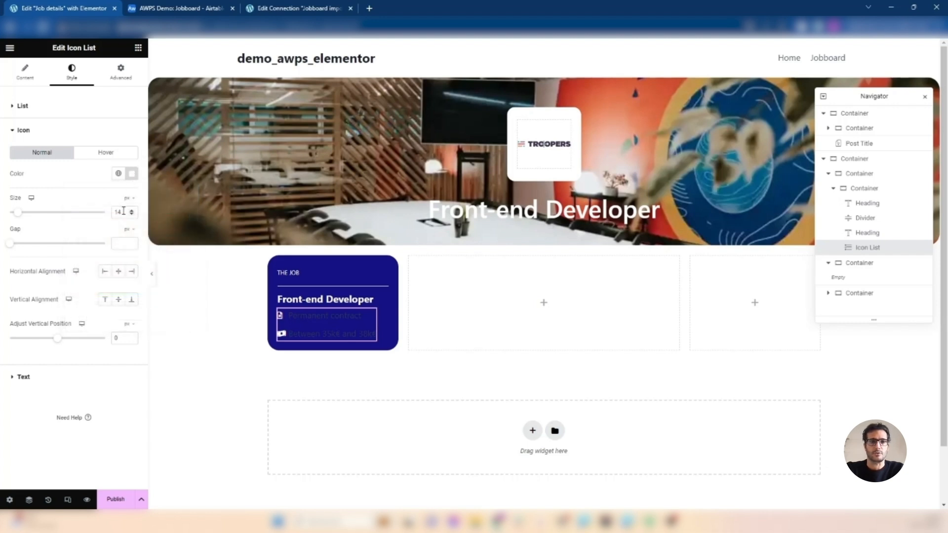
text(20)
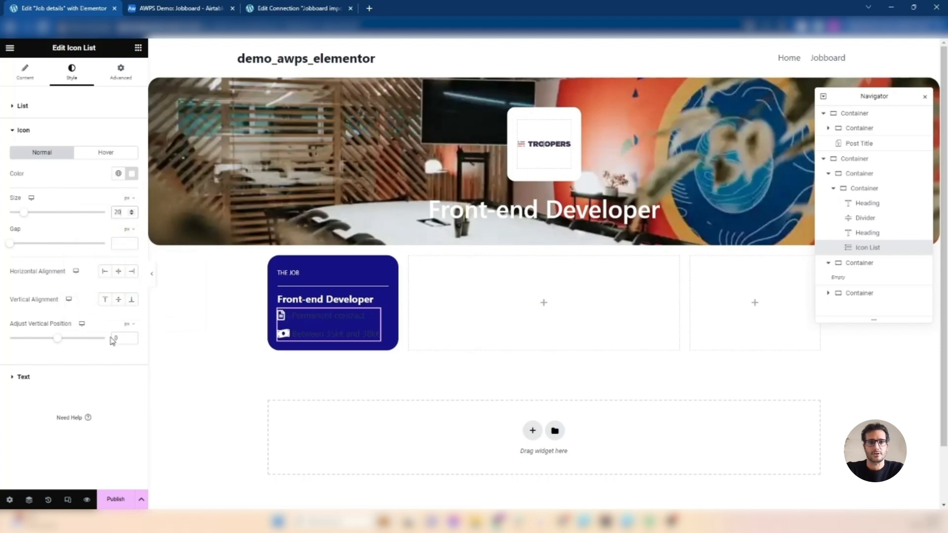
Step: Set the icon list's text color to white (#FFFFFF)
click(23, 378)
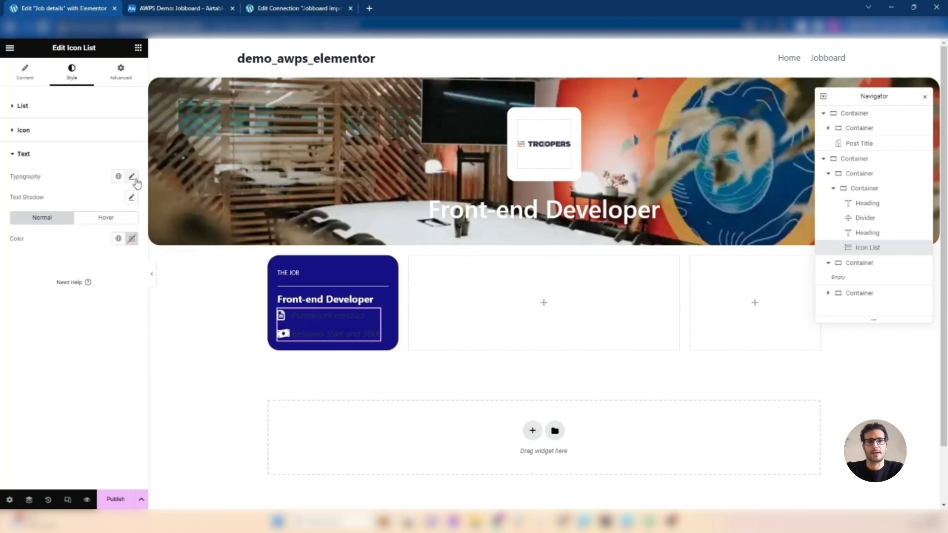
click(132, 239)
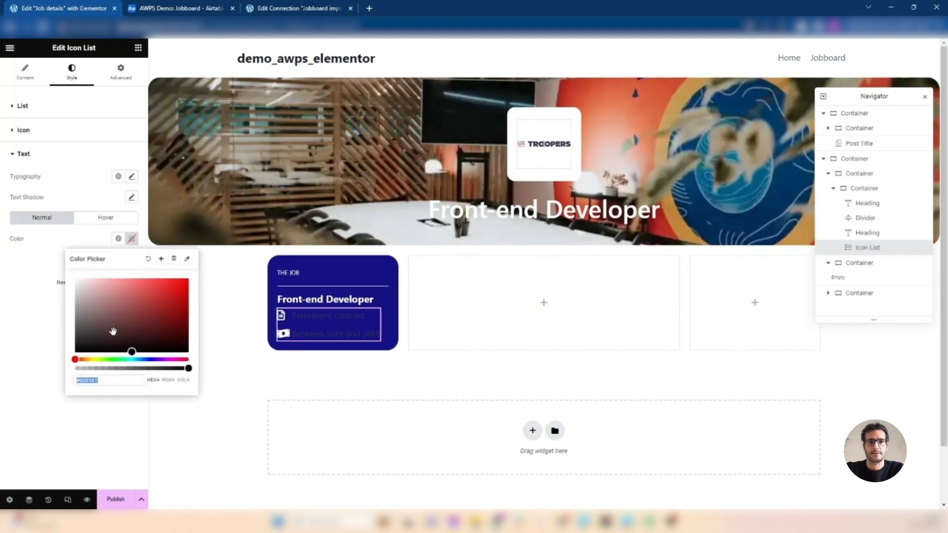
text(#FFFFFF)
click(31, 305)
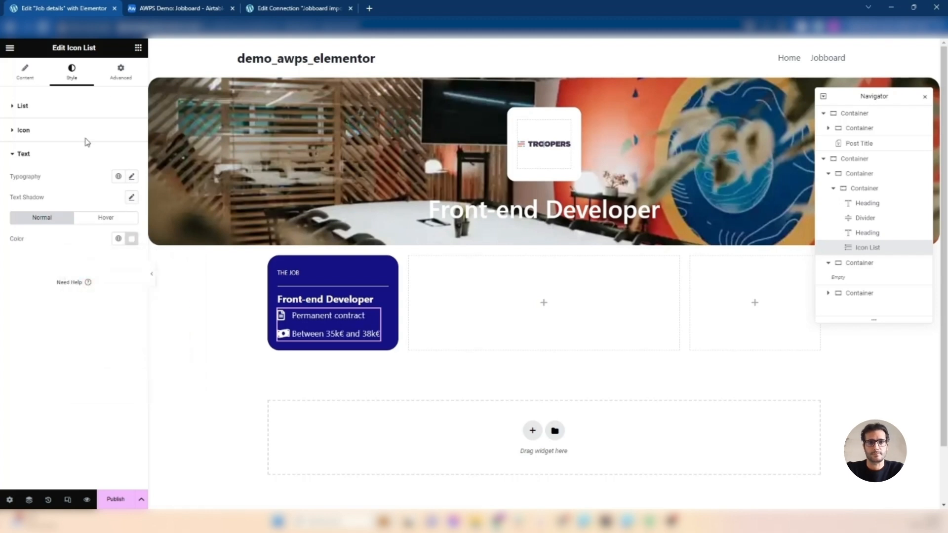
Step: Add a centered Button widget below the job info card with the text "Apply to the job"
click(138, 48)
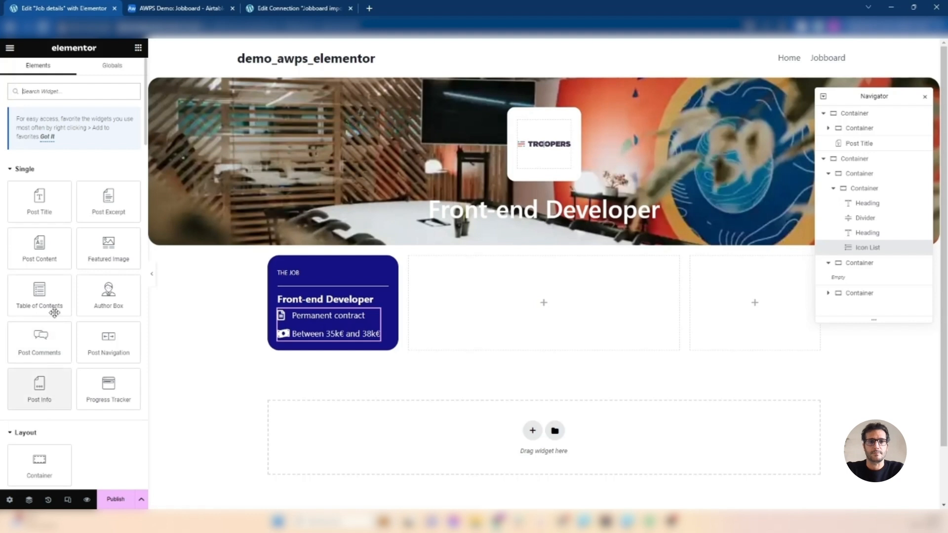
text(but)
drag(103, 169, 319, 351)
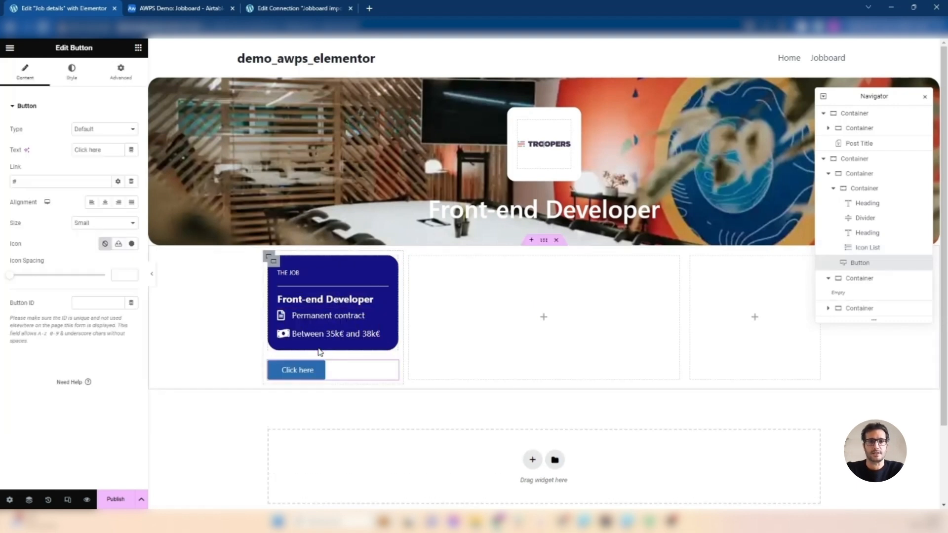
click(104, 202)
triple_click(105, 149)
text(Apply to the job)
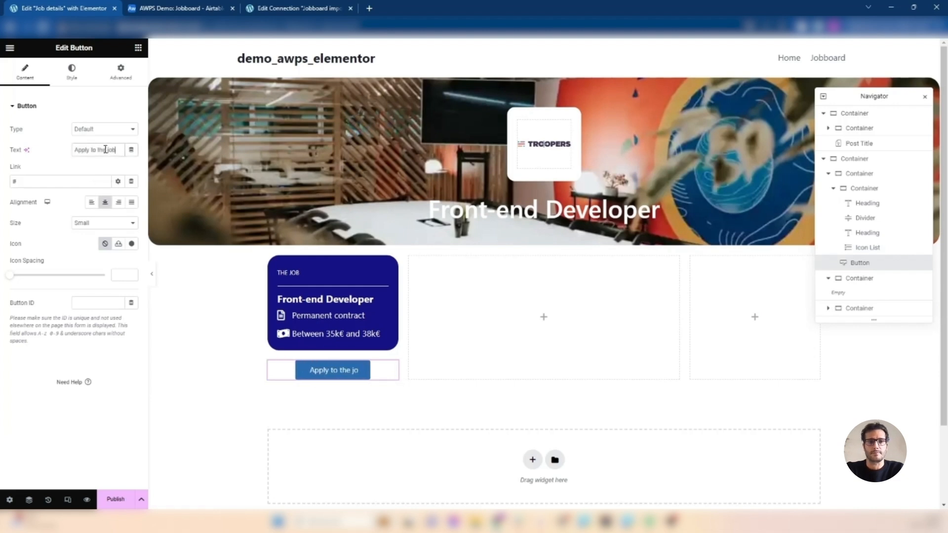
Step: Set the size of the "Apply to the job" button to Medium
click(104, 223)
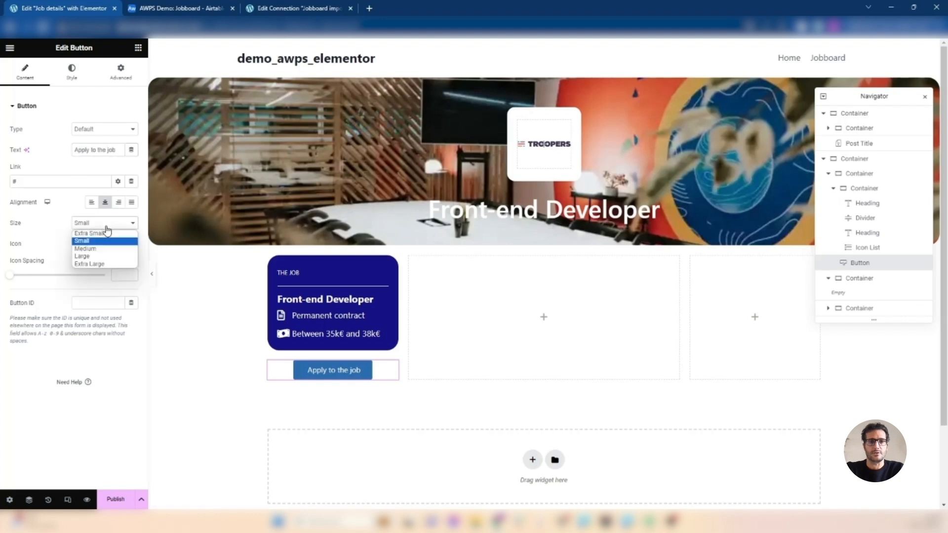
click(99, 248)
click(93, 129)
click(98, 126)
Step: Set the button's background color to the dark blue sampled from the job info card
click(68, 75)
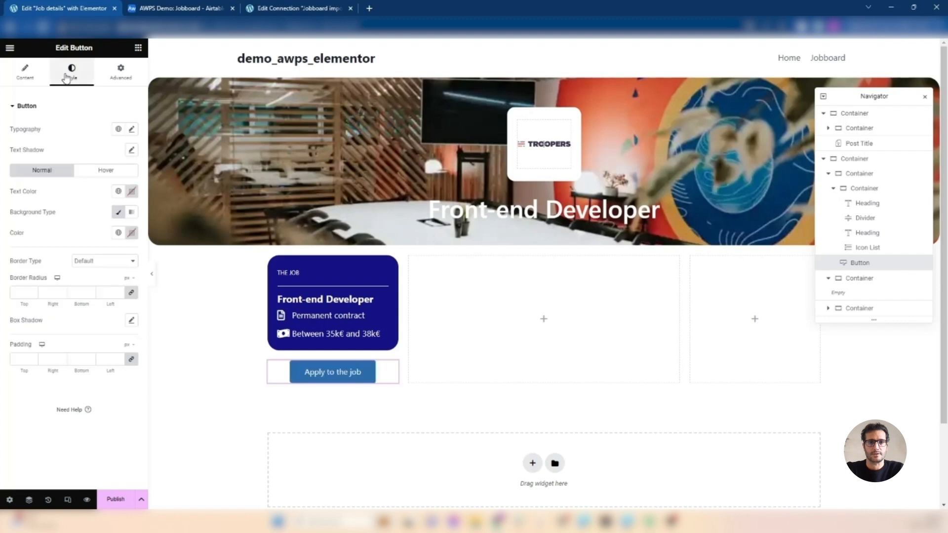
click(131, 150)
click(131, 150)
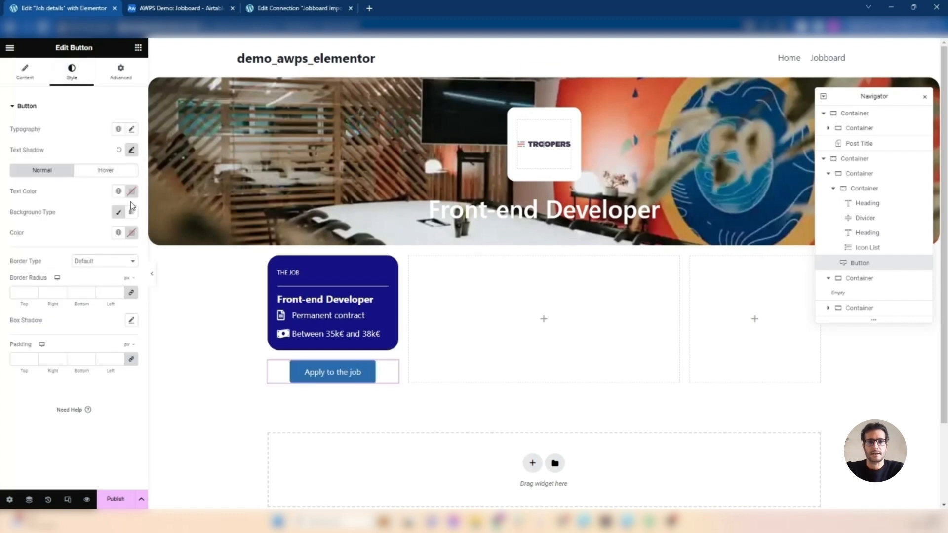
click(132, 233)
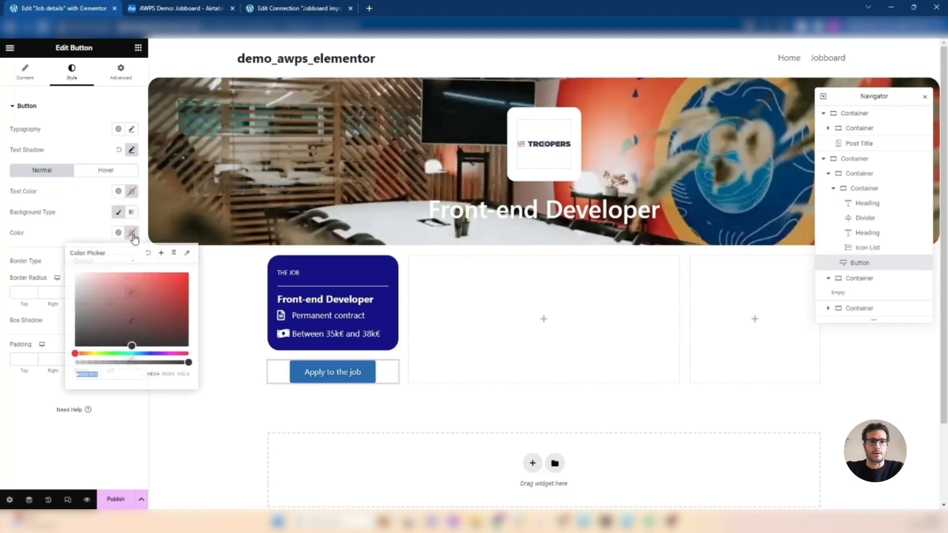
click(187, 253)
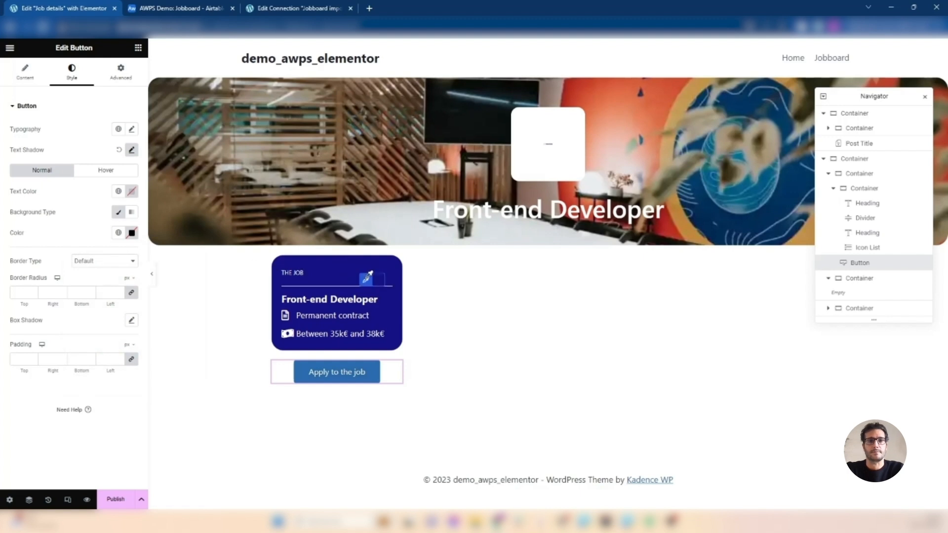
click(366, 280)
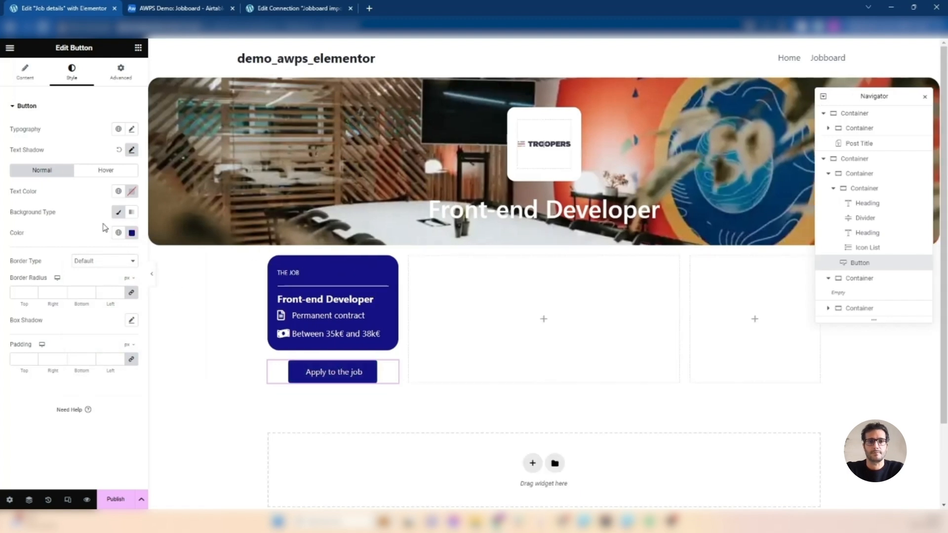
Step: Round all corners of the button with a border radius of 16 px
click(103, 265)
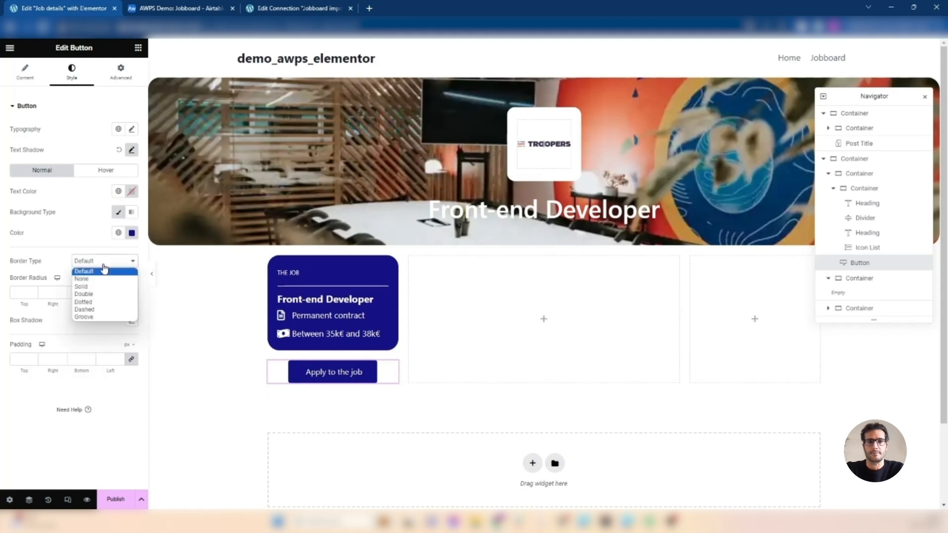
click(103, 266)
click(21, 293)
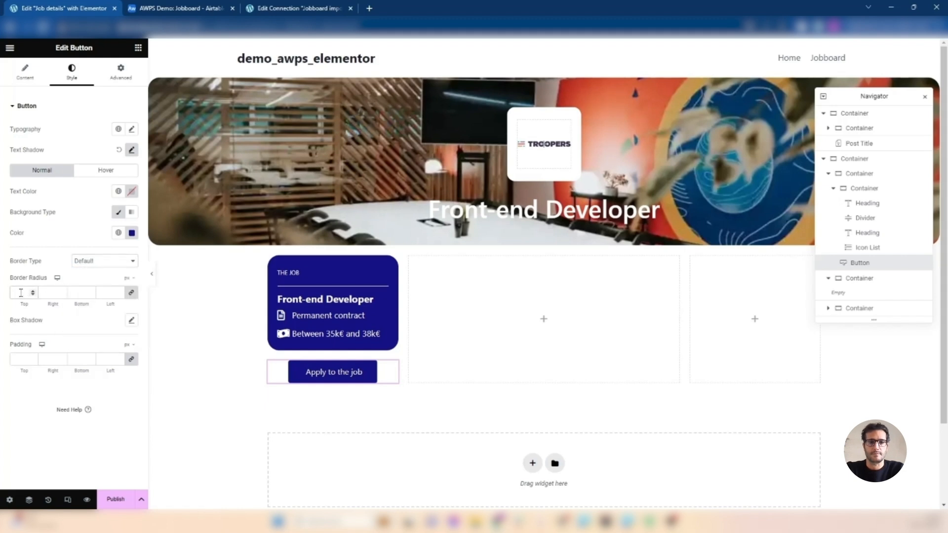
text(24)
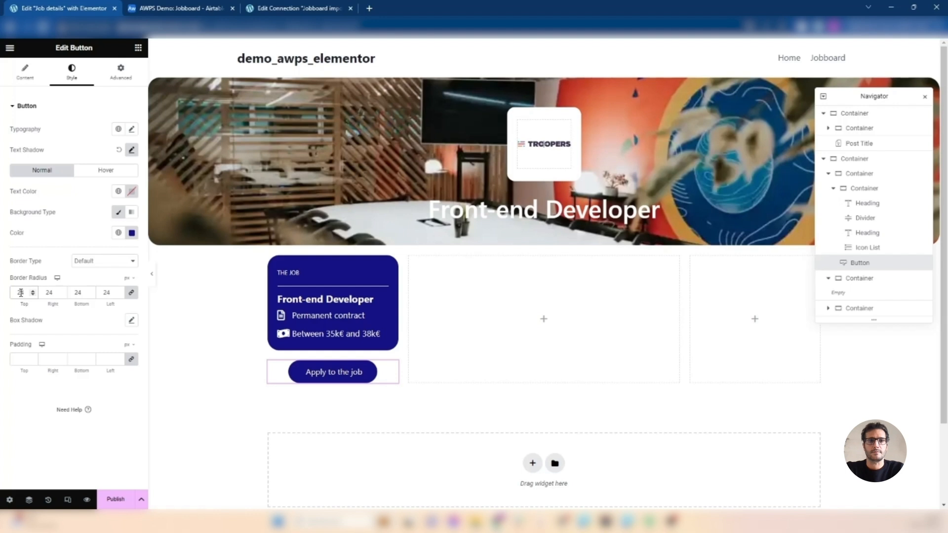
key(BackSpace)
key(BackSpace)
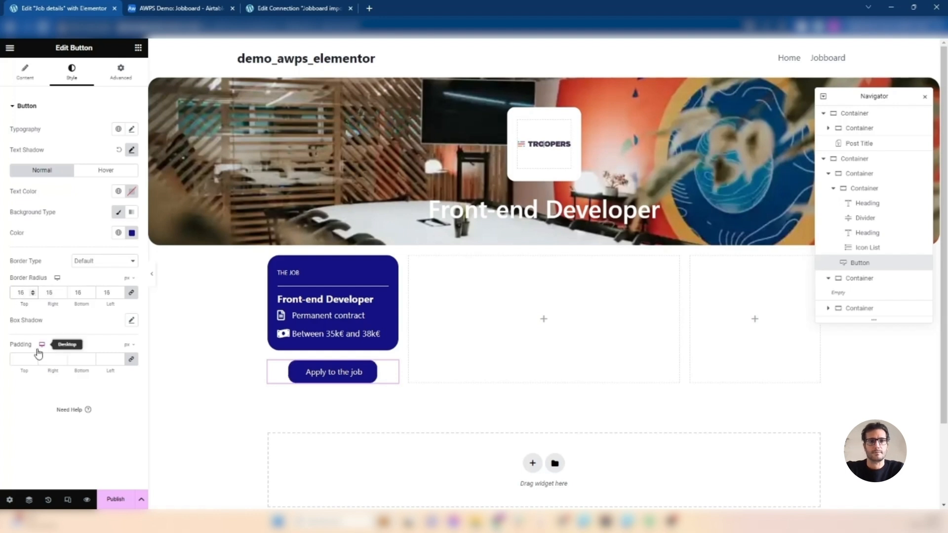
Step: Set the button's layout width to Full Width (100%)
click(114, 79)
click(89, 209)
click(94, 223)
click(95, 209)
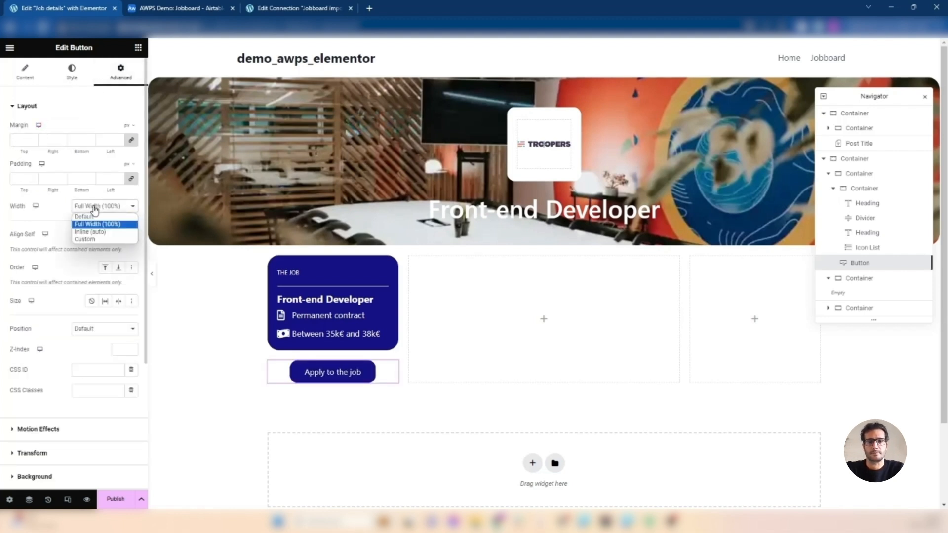
click(94, 232)
click(104, 206)
click(96, 223)
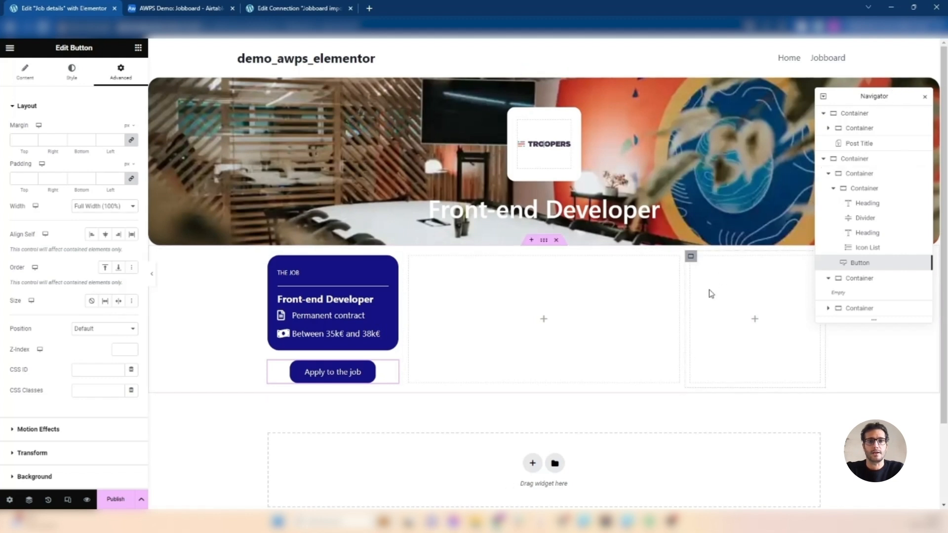
Step: Copy the job info card container and paste it into the empty third column
click(272, 260)
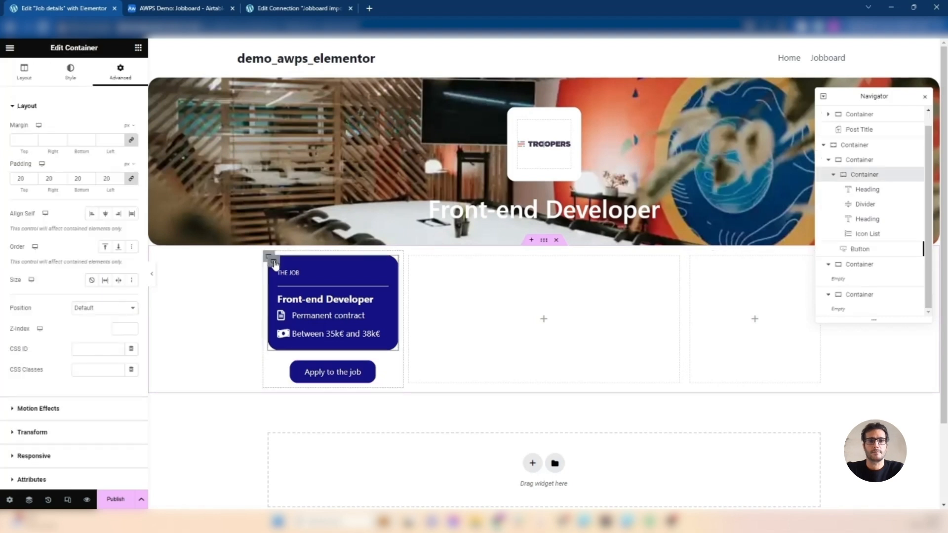
right_click(274, 261)
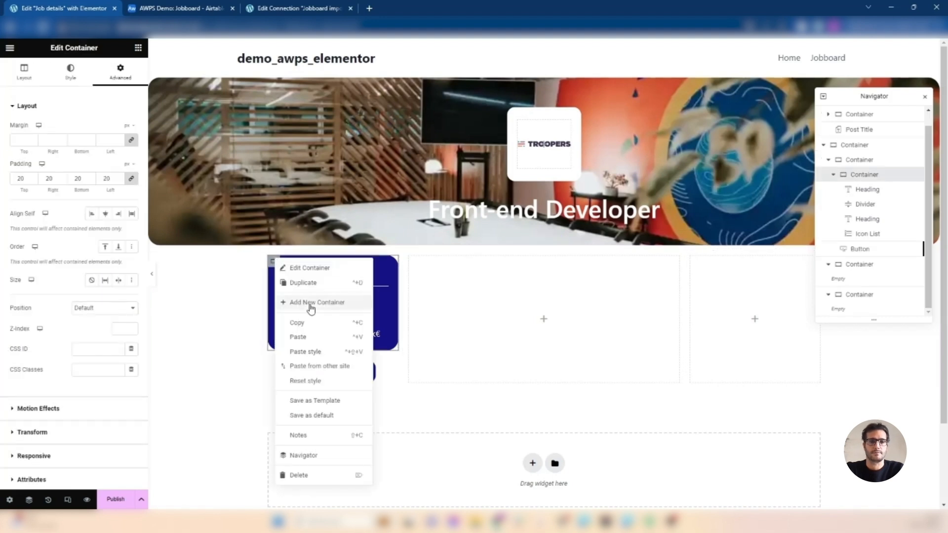
click(313, 325)
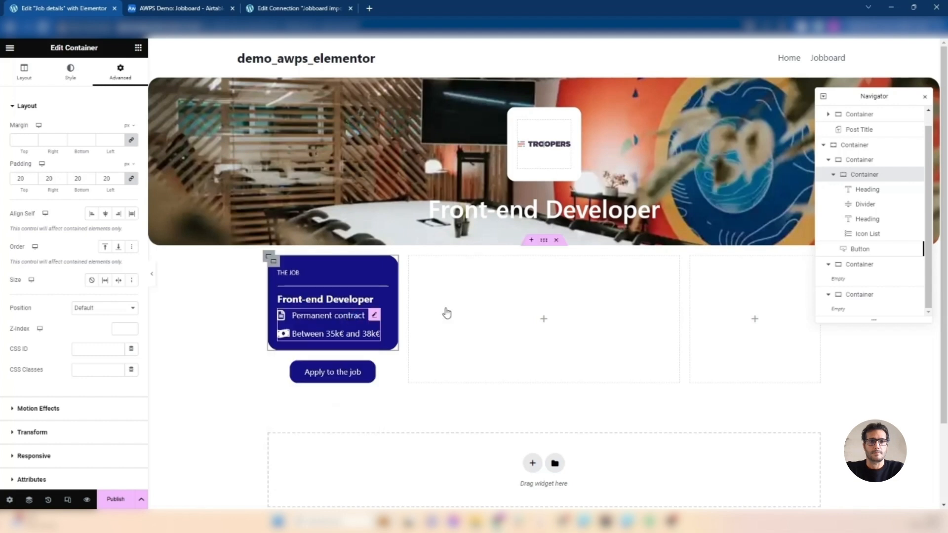
right_click(717, 306)
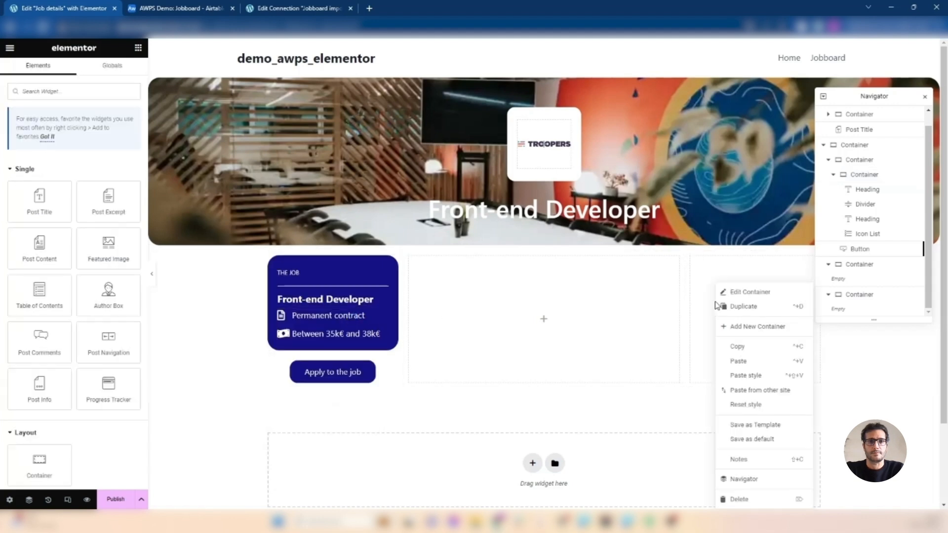
click(738, 362)
Step: Copy the "Apply to the job" button and paste it below the card in the third column
right_click(302, 371)
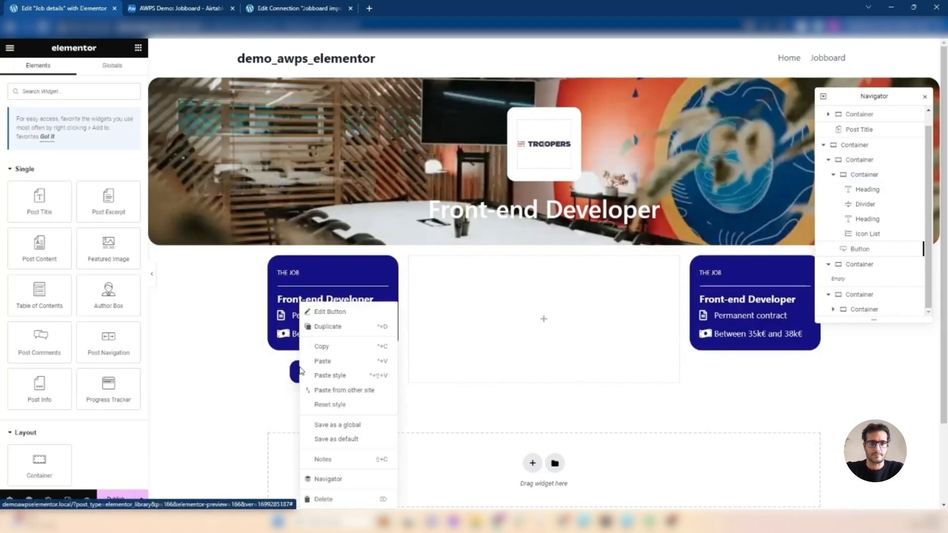
click(333, 348)
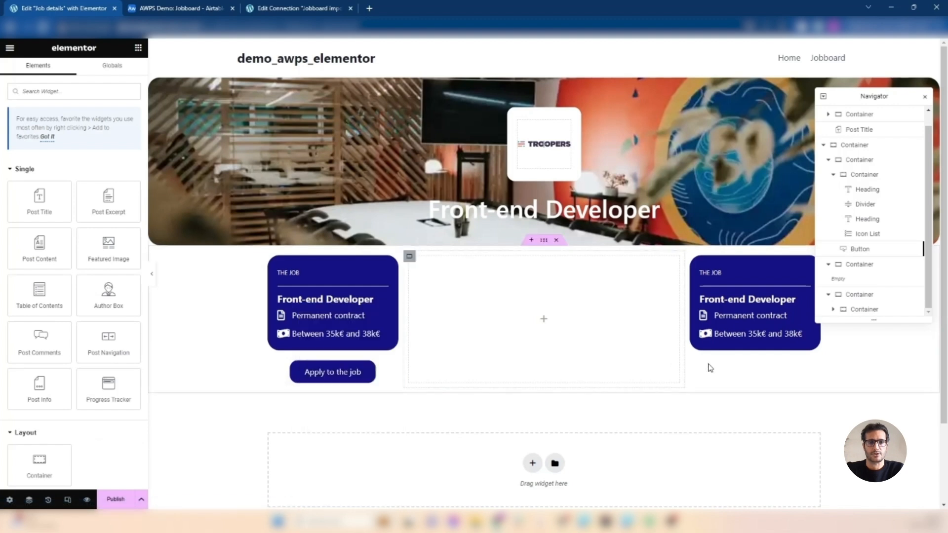
right_click(756, 357)
click(772, 363)
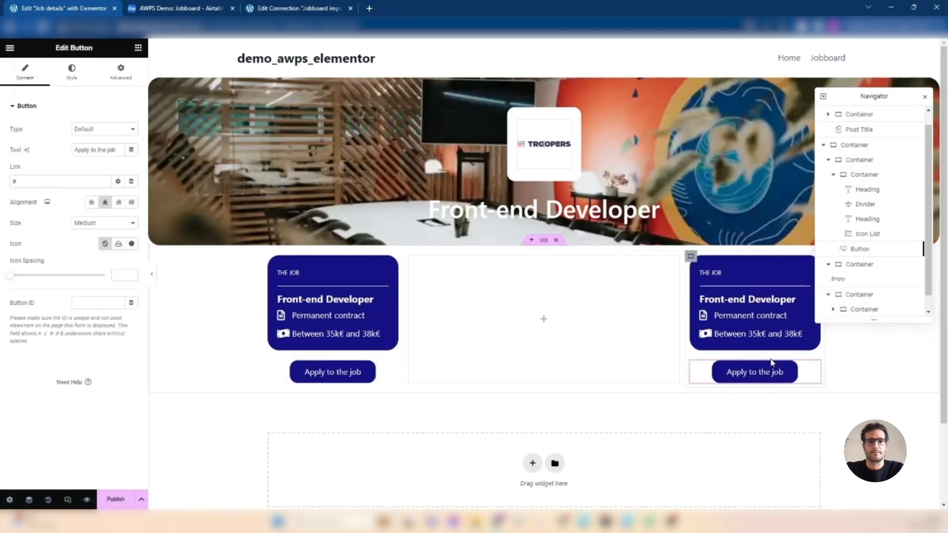
Step: Change the background color of the third column's card container to white (#FFFFFF)
click(691, 258)
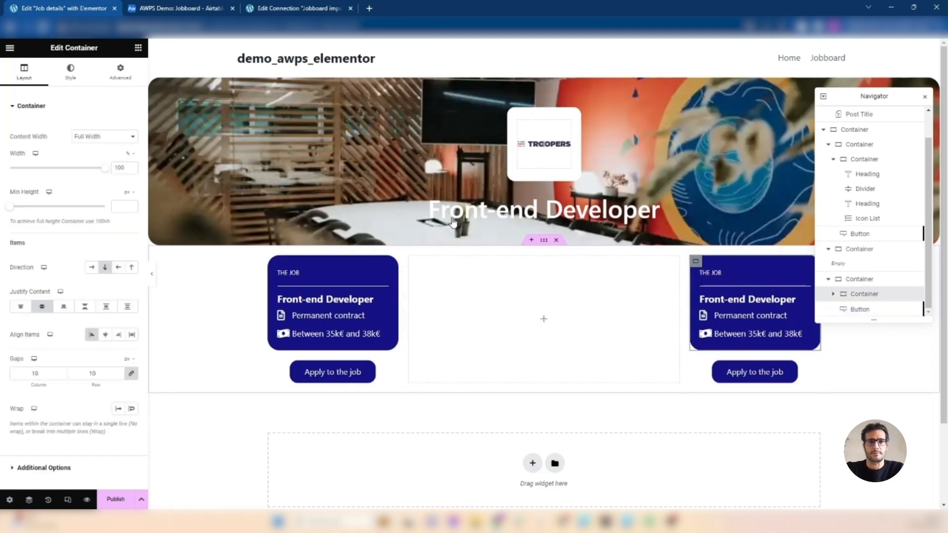
click(71, 97)
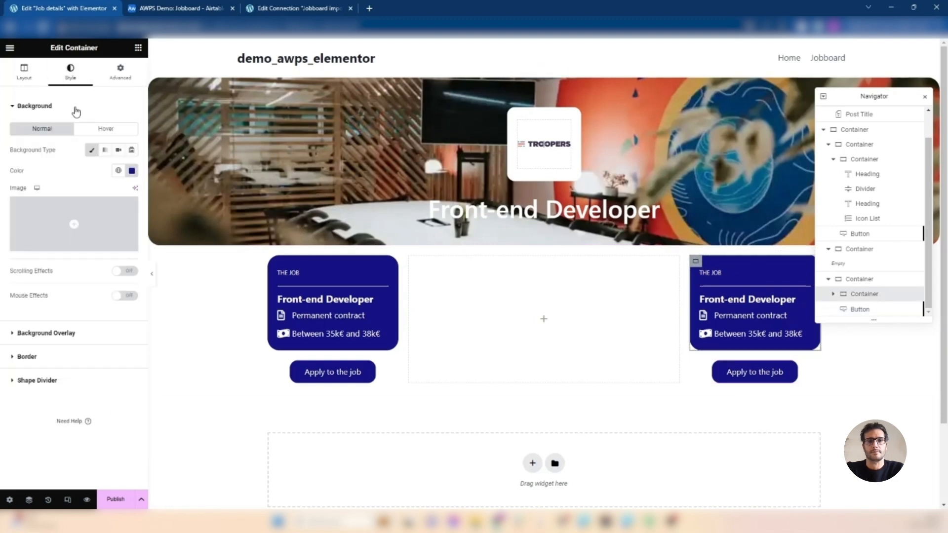
click(132, 170)
click(94, 227)
drag(85, 227, 3, 210)
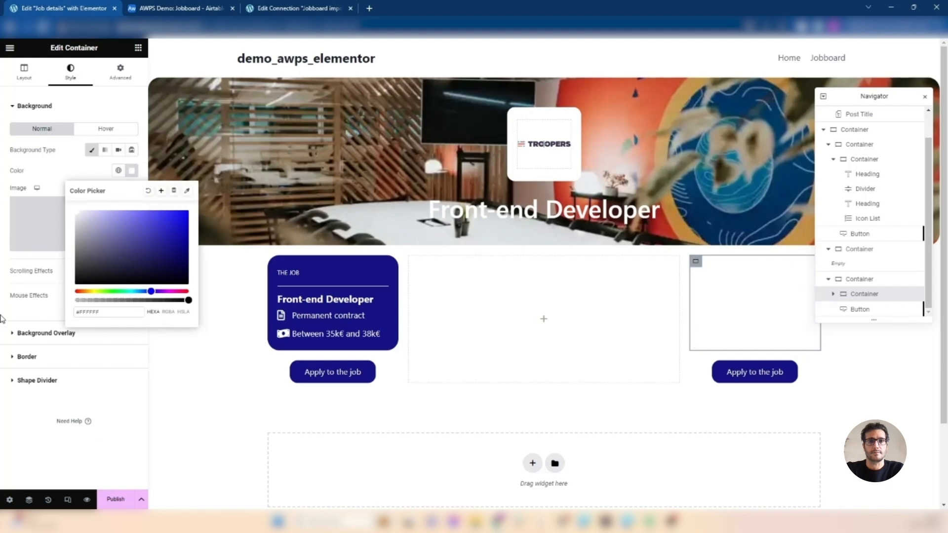
Step: Add an outline box shadow to the third column's white card container with blur 30 and spread 2
click(11, 357)
click(131, 255)
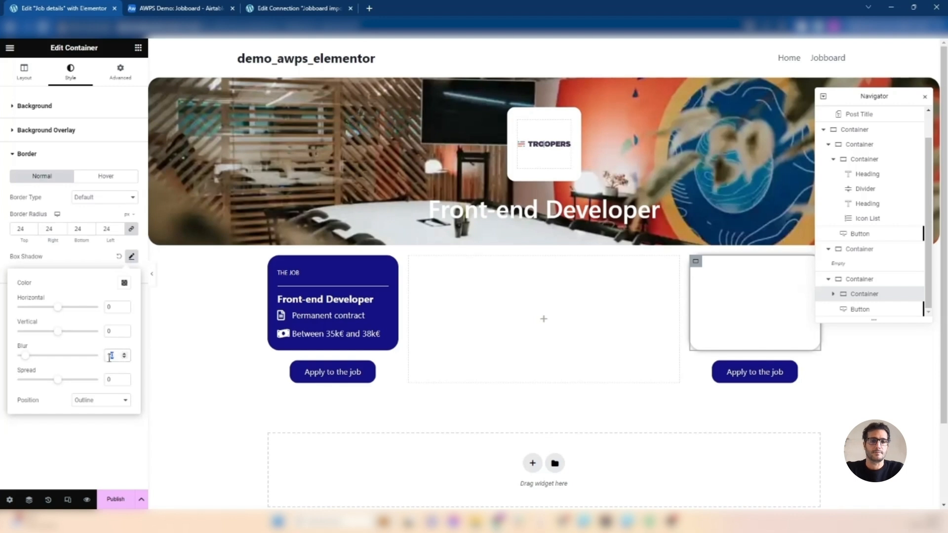
text(30)
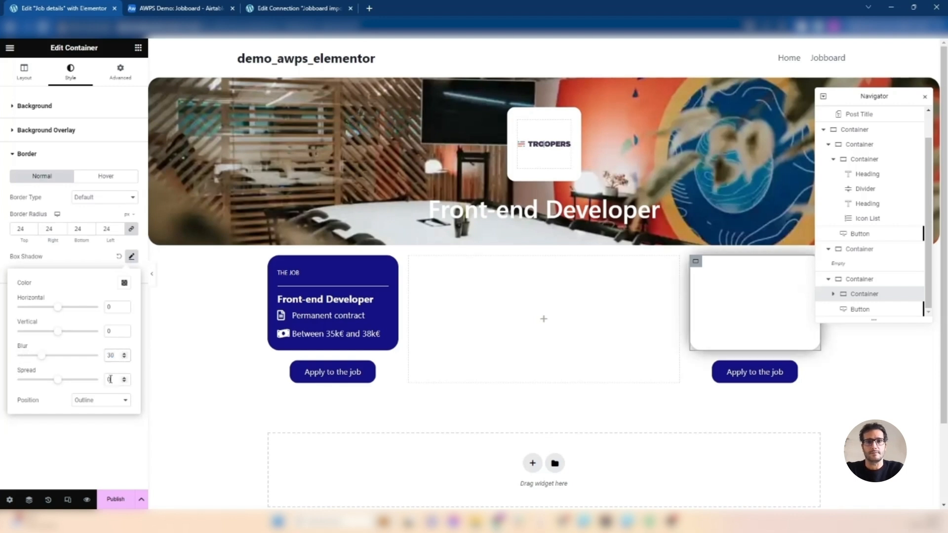
click(111, 379)
text(-15)
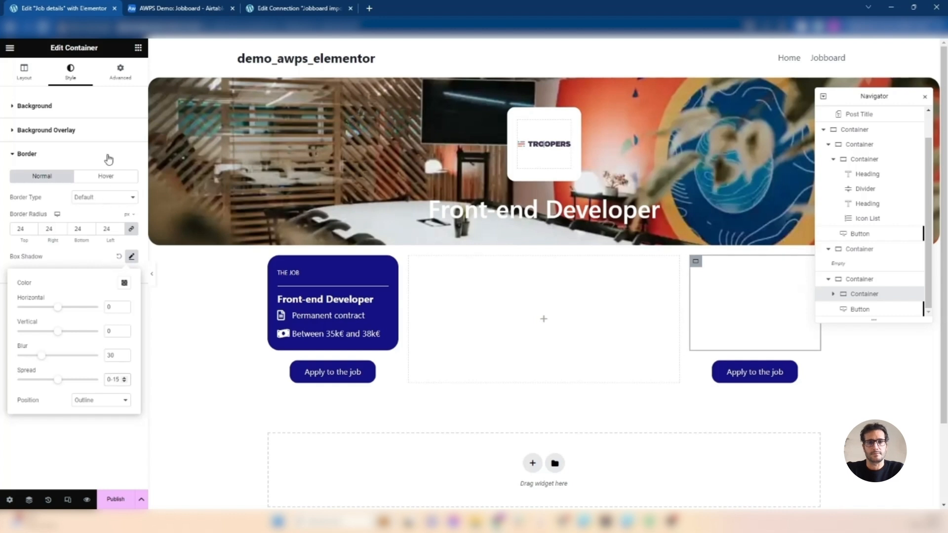
key(BackSpace)
key(Delete)
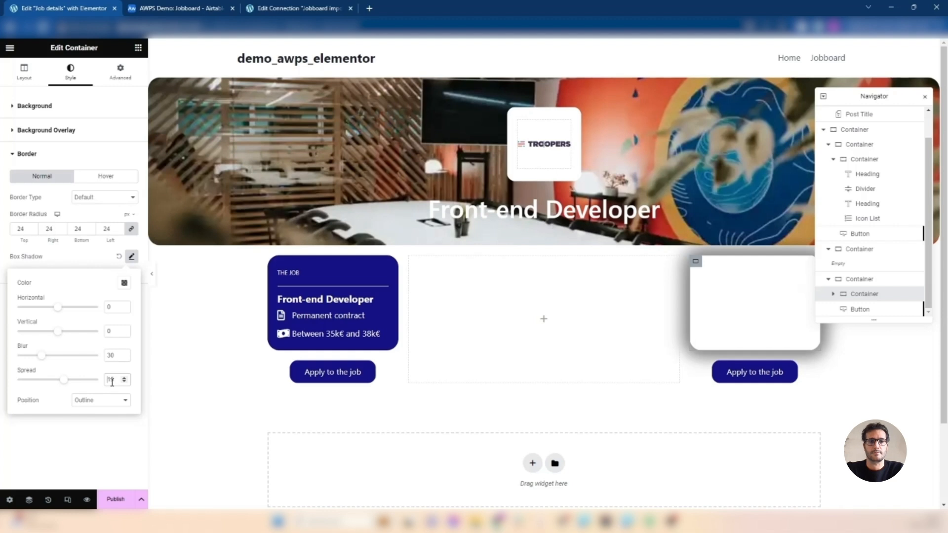
key(Delete)
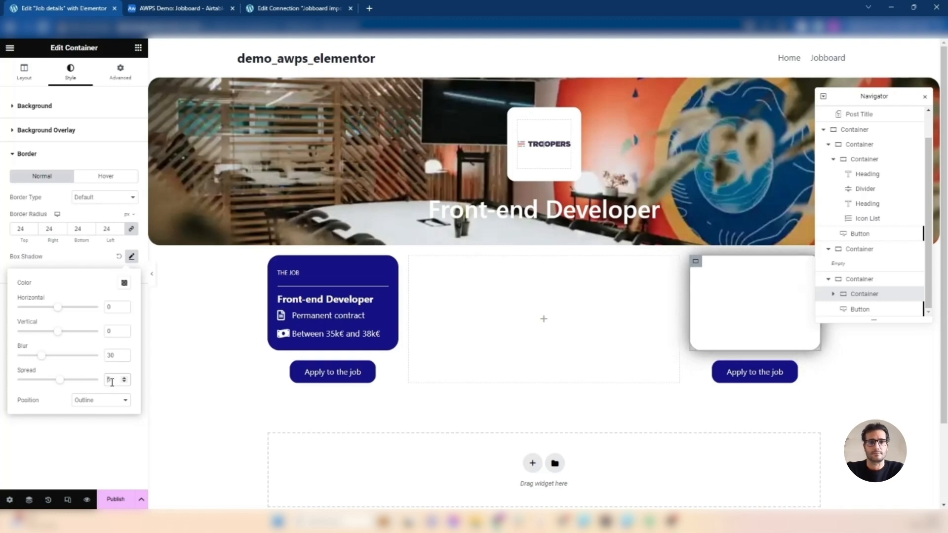
key(BackSpace)
text(2)
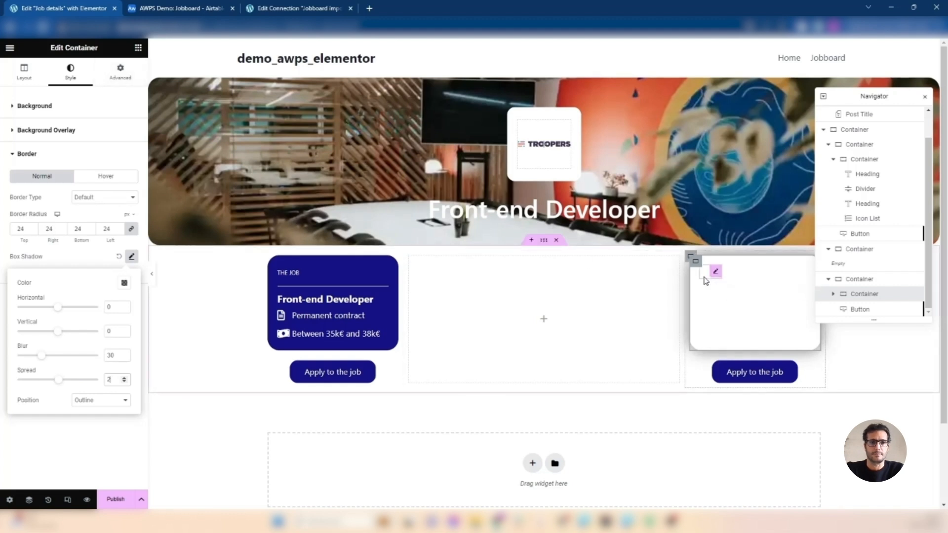
Step: Change the white card's top heading to "THE COMPANY" and set its text color to black (#000000)
click(714, 272)
click(66, 153)
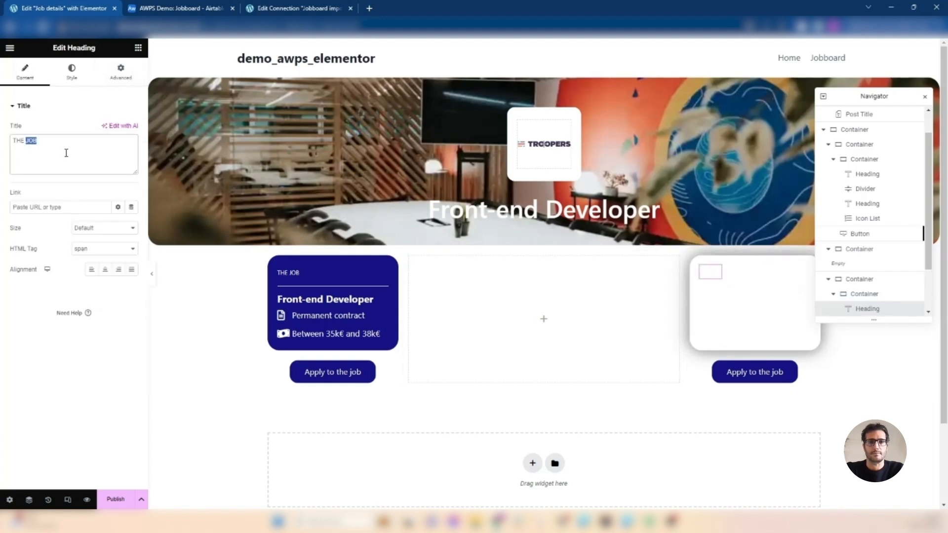
text(company)
click(72, 72)
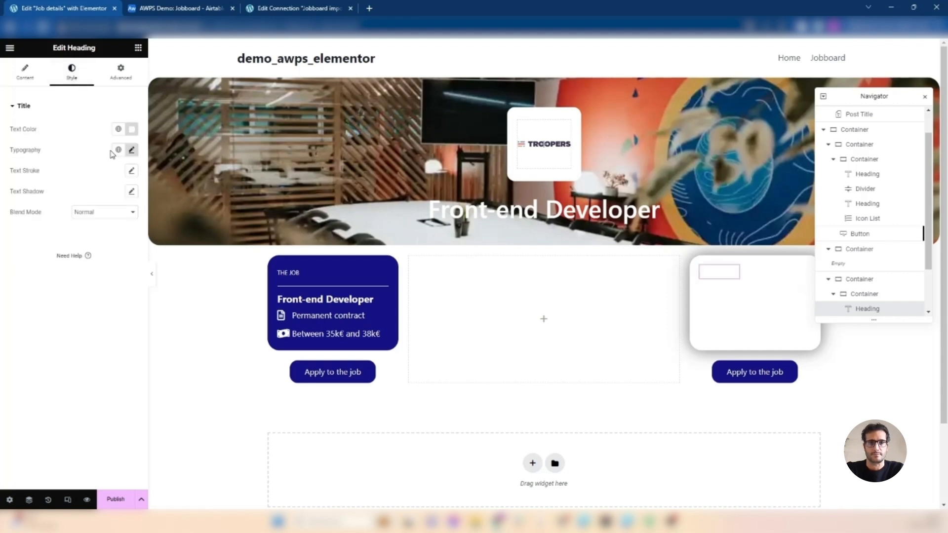
click(131, 130)
drag(111, 189, 68, 252)
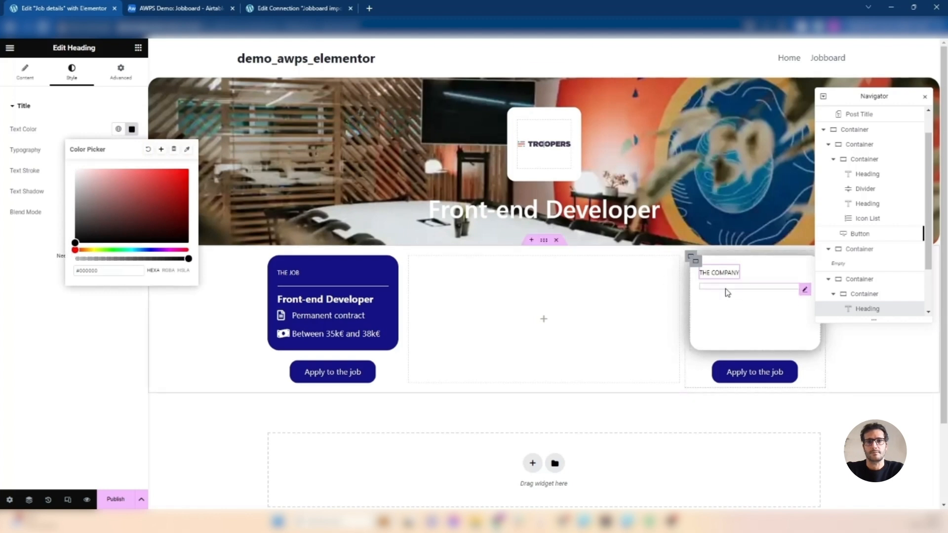
Step: Set the color of the divider below the "THE COMPANY" heading to black (#000000)
click(725, 288)
click(71, 68)
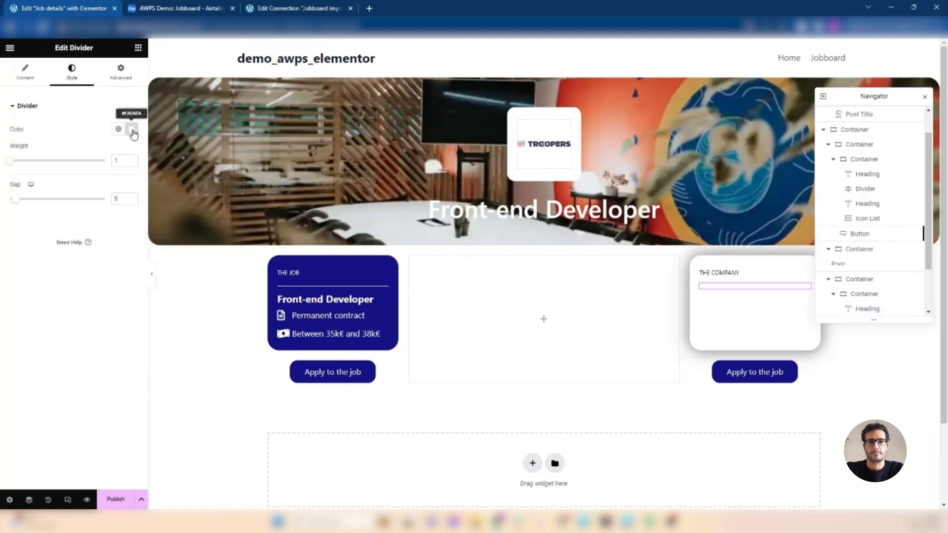
click(131, 130)
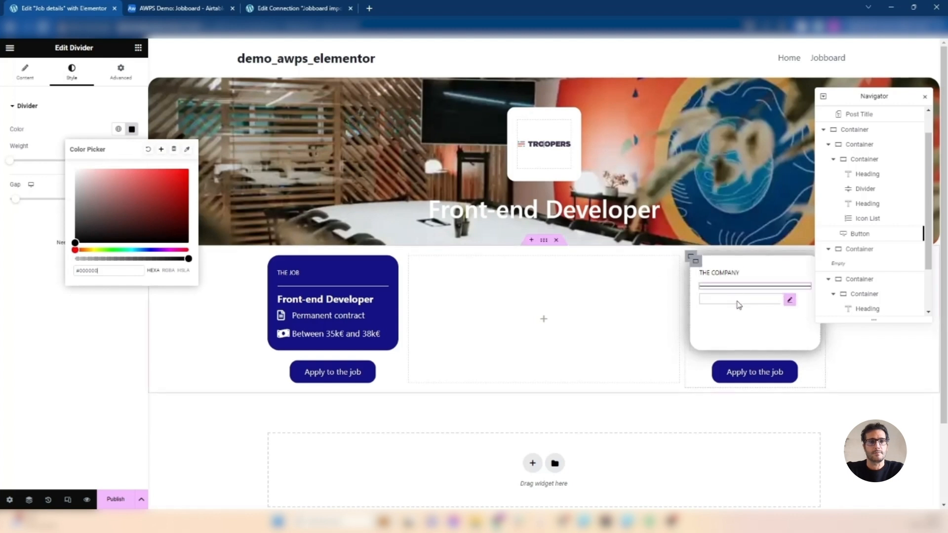
Step: Remove the Post Title tag from the heading below the divider and check the Company field in Airtable and its Air WP Sync mapping
click(736, 301)
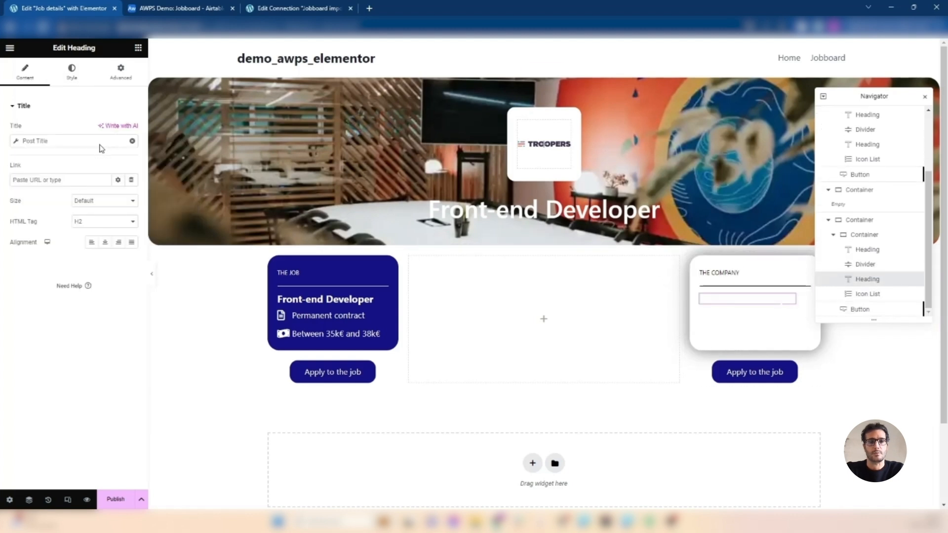
click(132, 142)
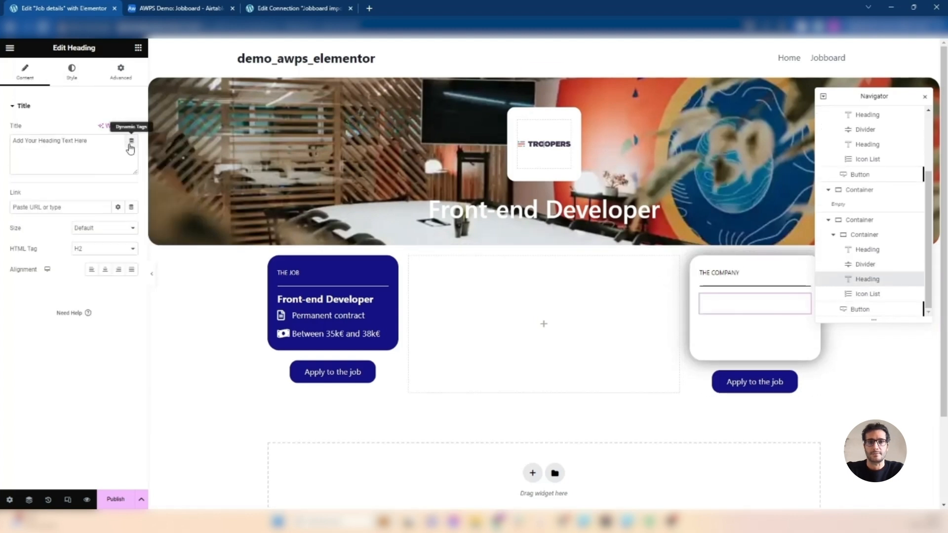
click(154, 7)
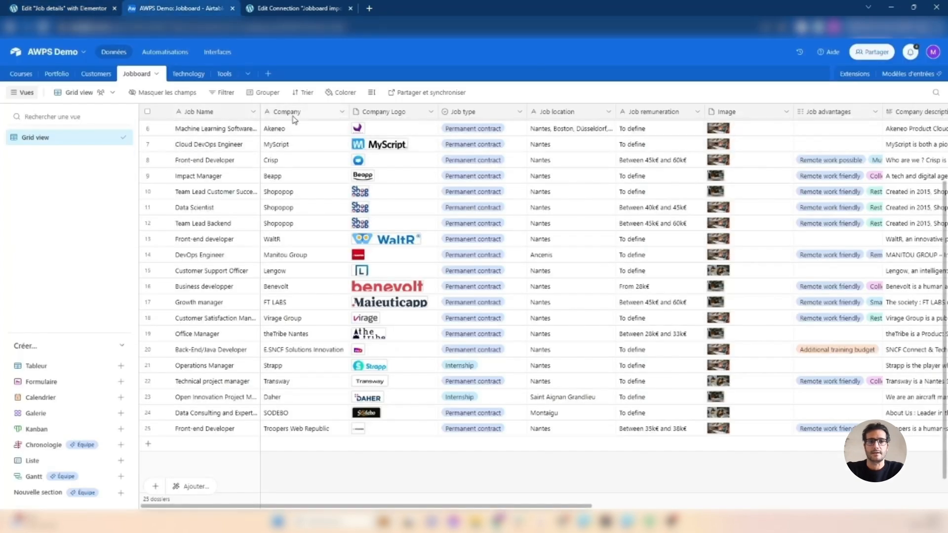
click(300, 7)
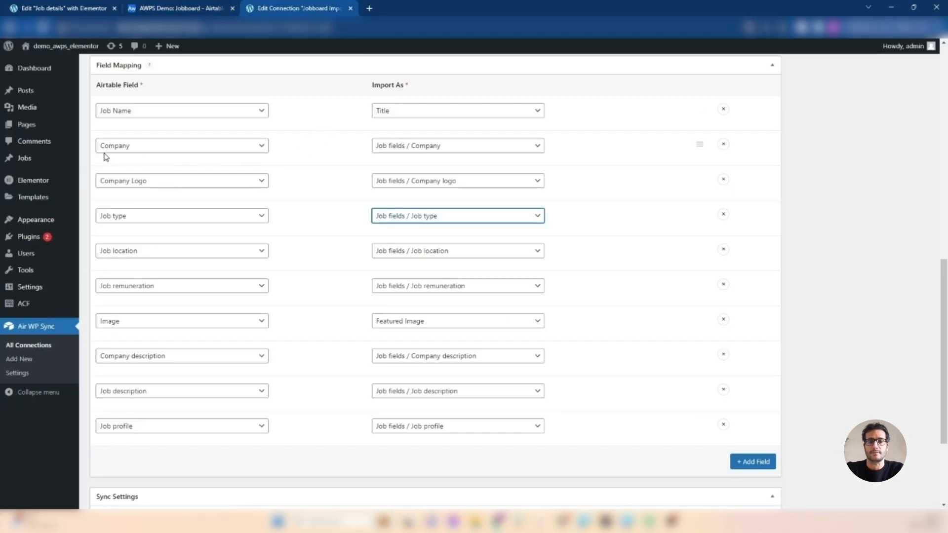
click(476, 146)
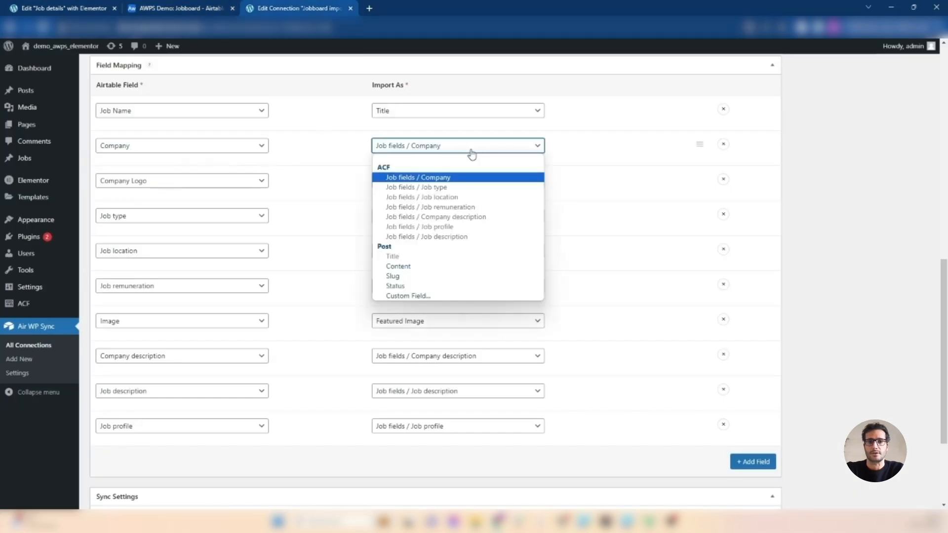
click(424, 178)
click(61, 8)
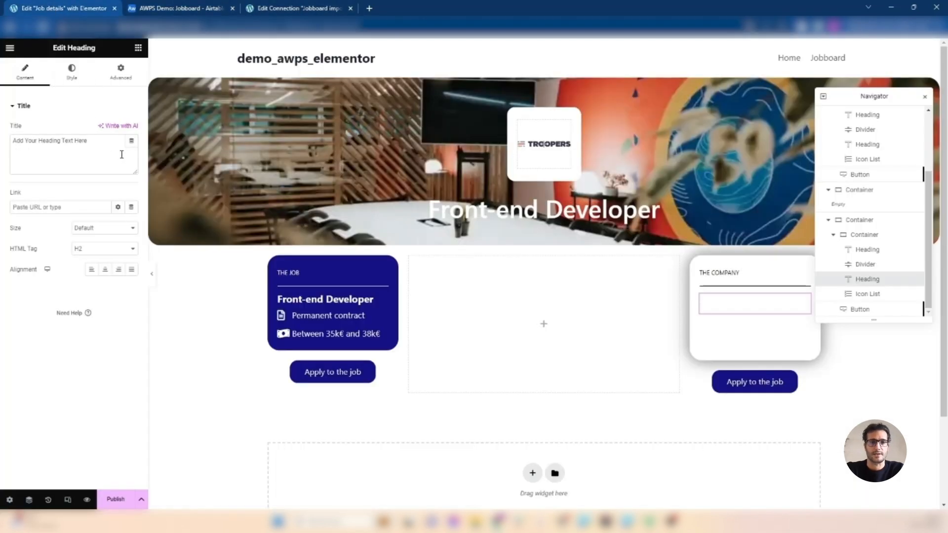
Step: Link the heading below the divider to the ACF field Company and set its text color to black (#000000)
click(131, 142)
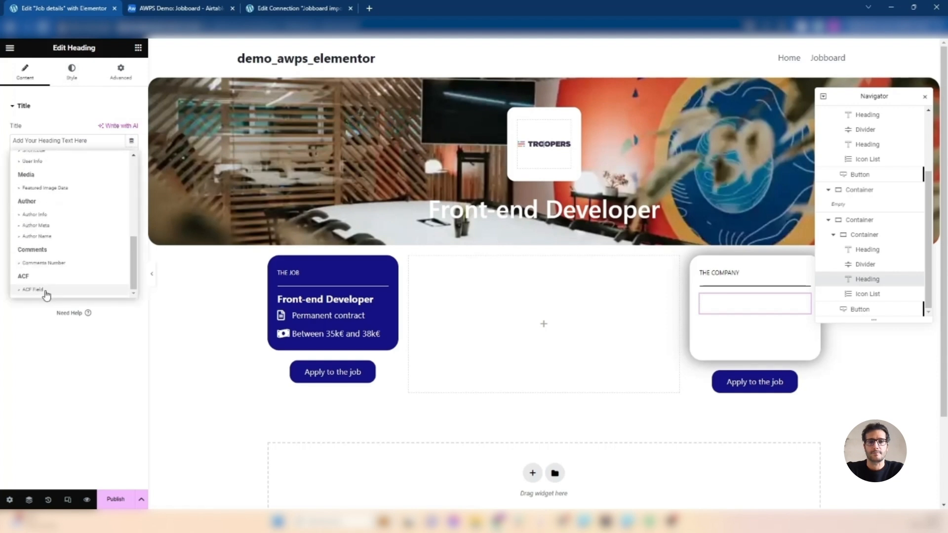
click(43, 292)
click(88, 143)
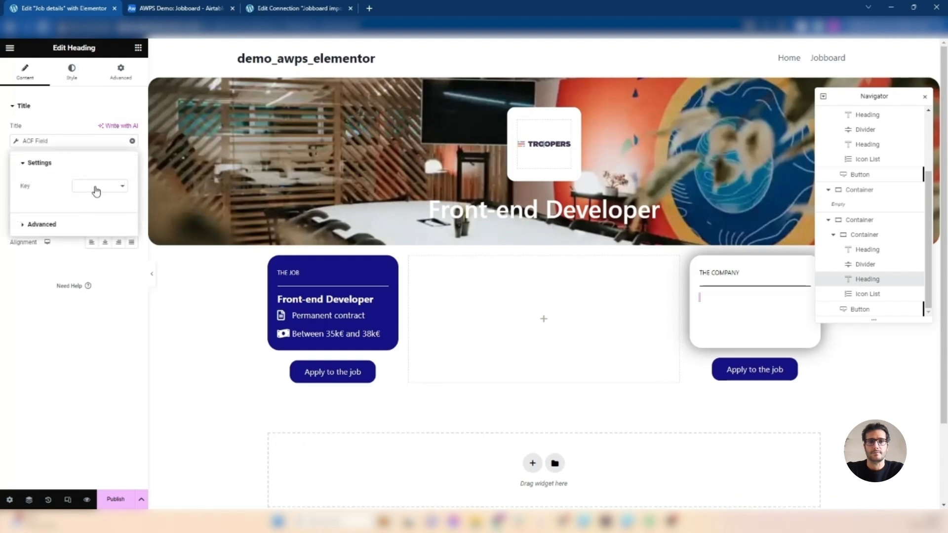
click(97, 187)
click(100, 206)
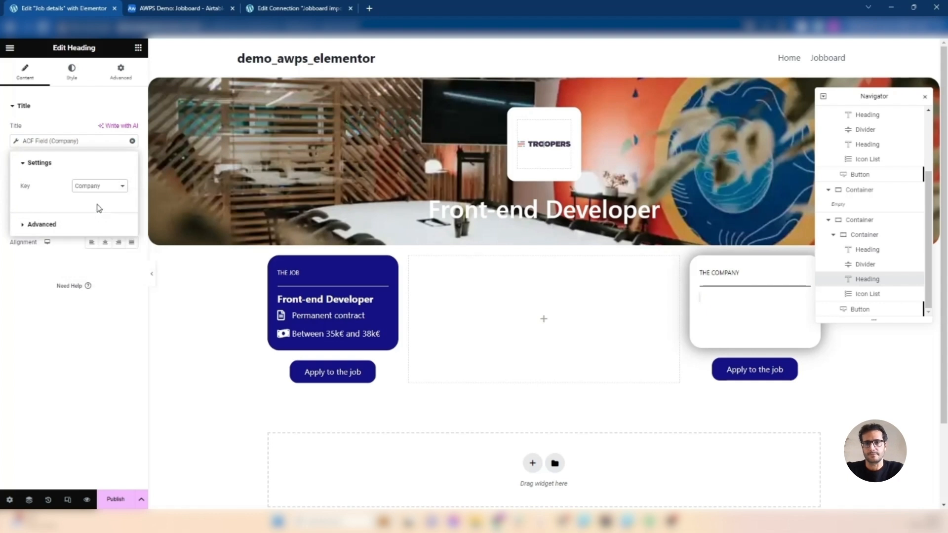
click(72, 72)
click(131, 129)
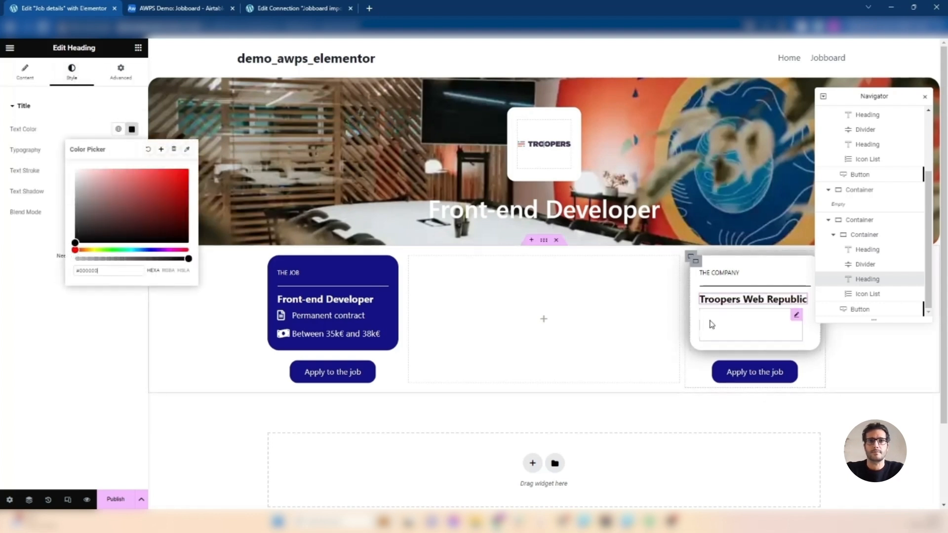
Step: Set both the icon color and the text color of the company card's icon list to black
click(710, 324)
click(71, 72)
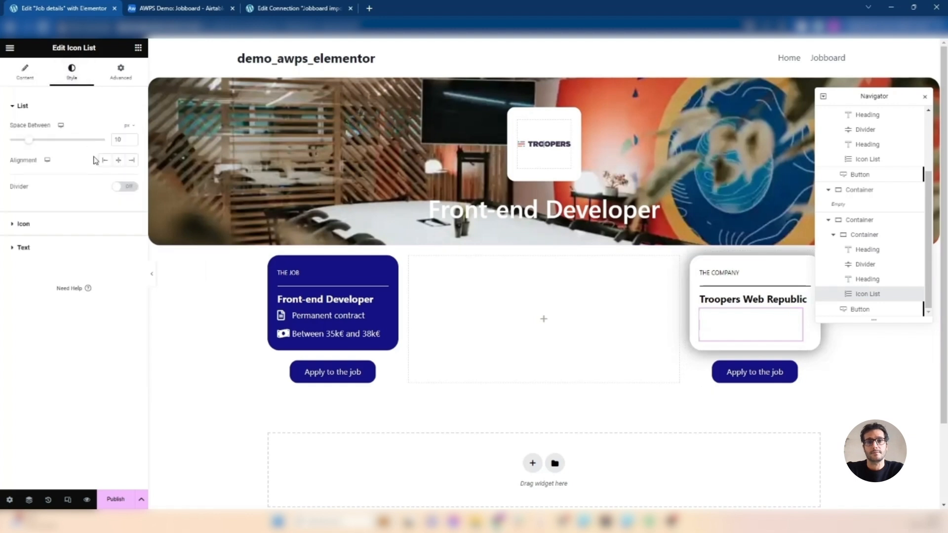
click(24, 223)
click(131, 173)
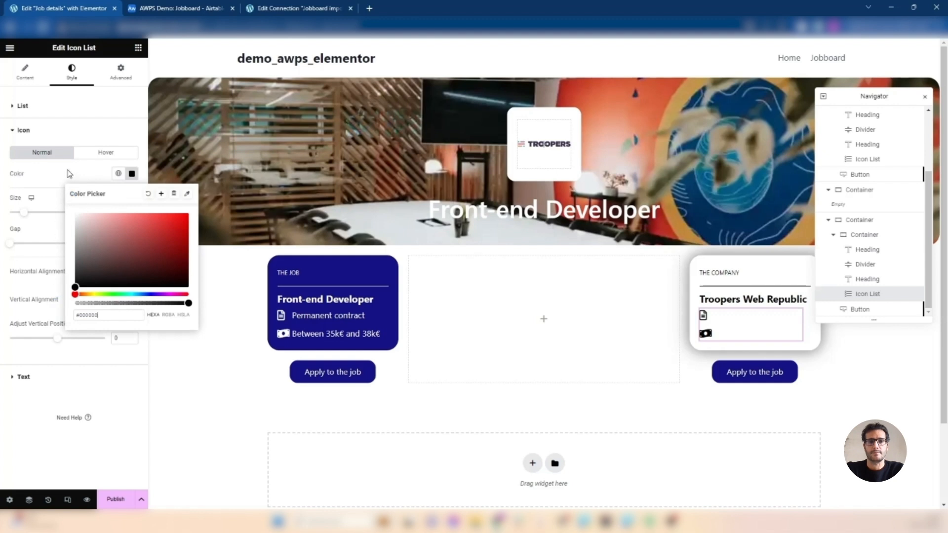
click(23, 129)
click(49, 153)
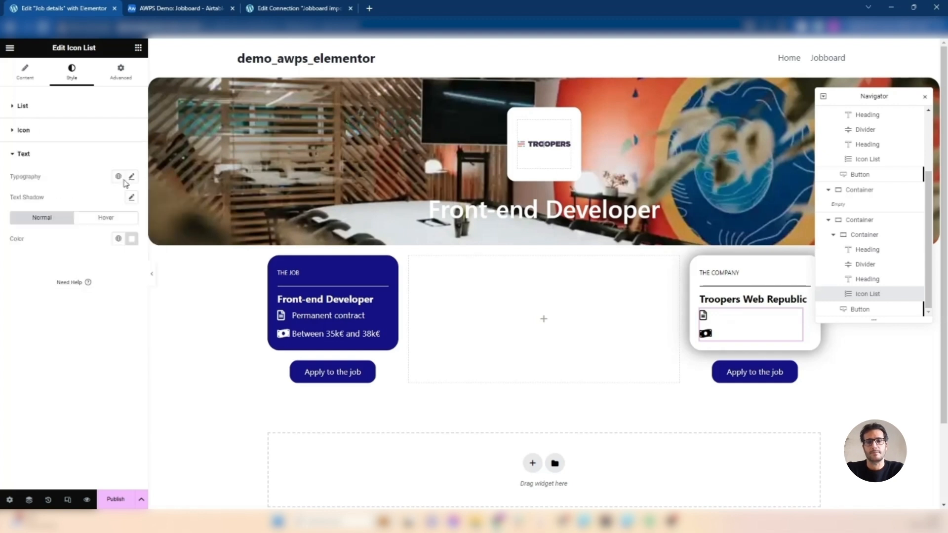
click(132, 238)
drag(79, 287, 63, 369)
Step: Delete the salary item from the company card's icon list and link the remaining item to the ACF field Job location
click(24, 70)
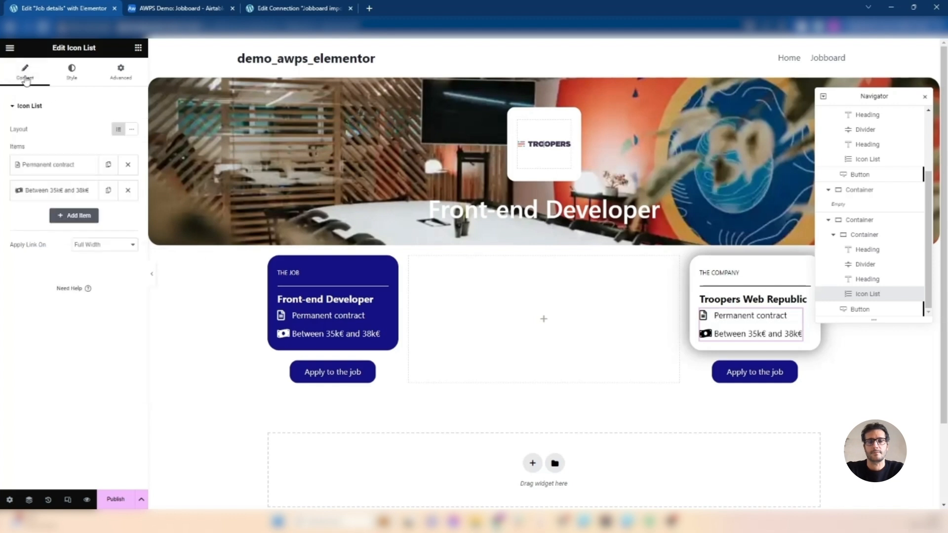
click(128, 186)
click(63, 170)
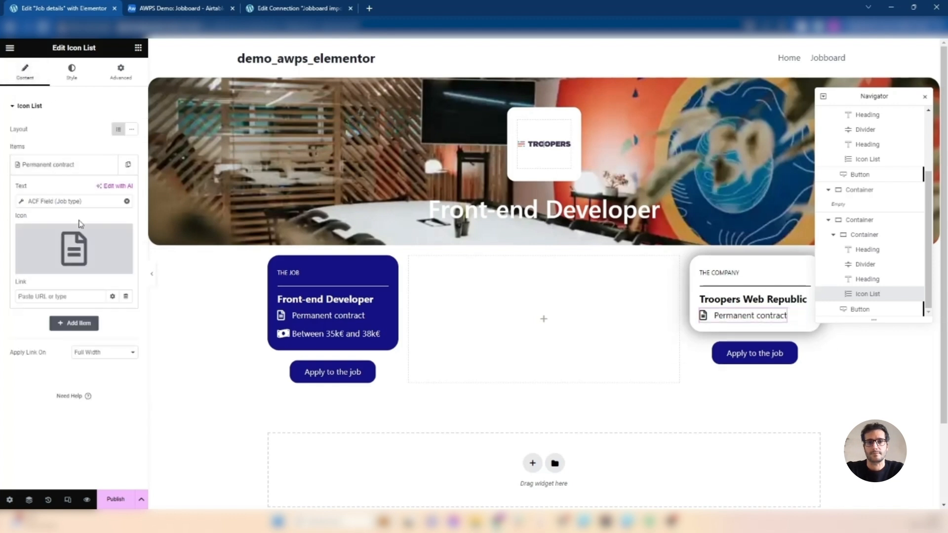
click(86, 202)
click(106, 246)
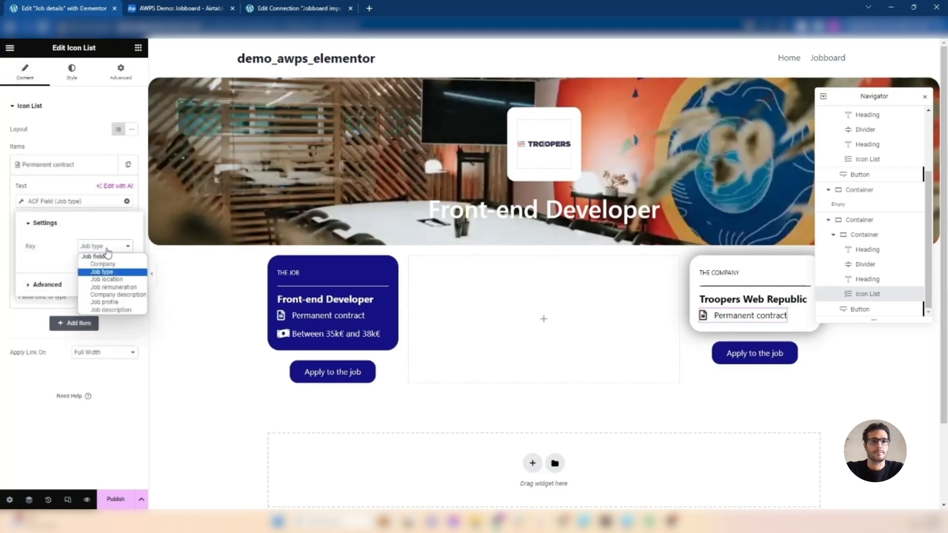
click(106, 279)
Step: Replace the location item's document icon with a map marker icon from the icon library
click(73, 190)
click(74, 248)
text(map)
click(656, 192)
click(748, 461)
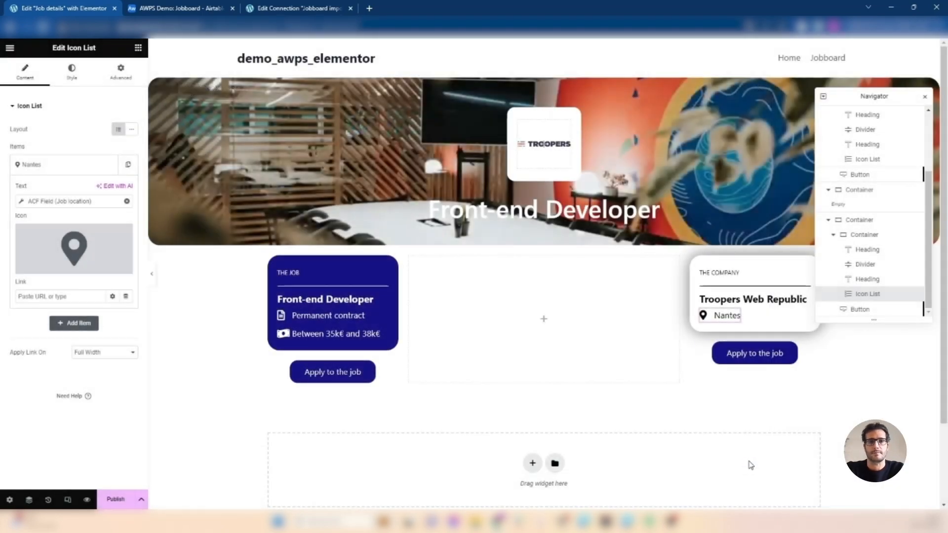
Step: Change the text of the button below the company card to "Discover the company"
click(715, 361)
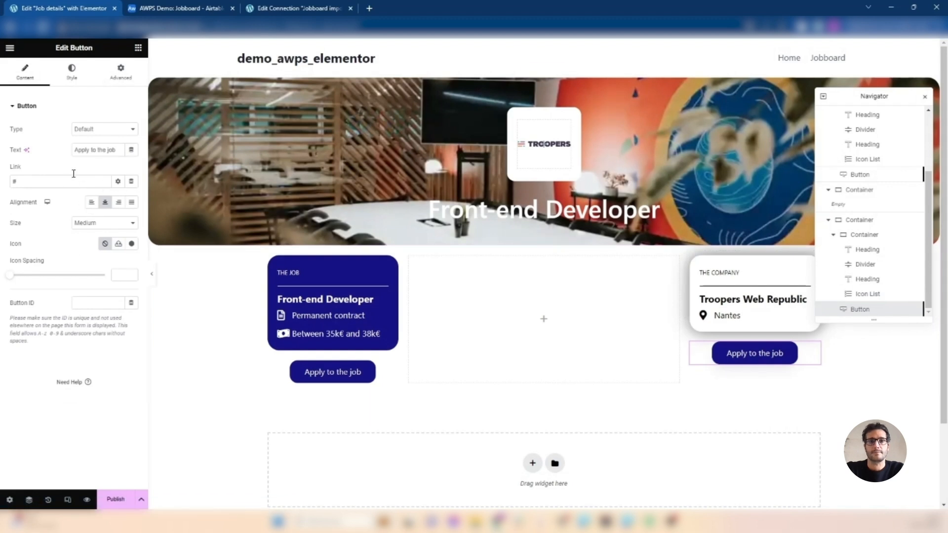
triple_click(100, 151)
text(Dis)
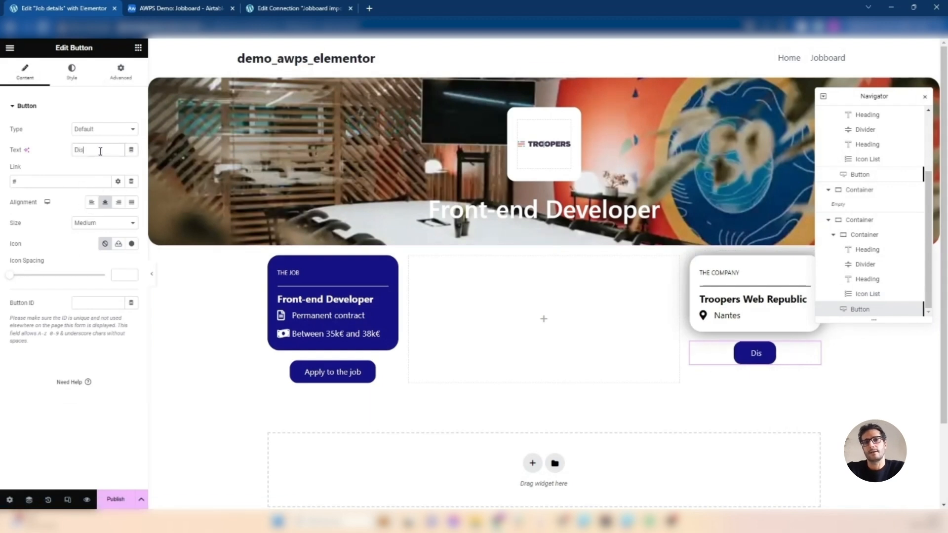
text(cover the company)
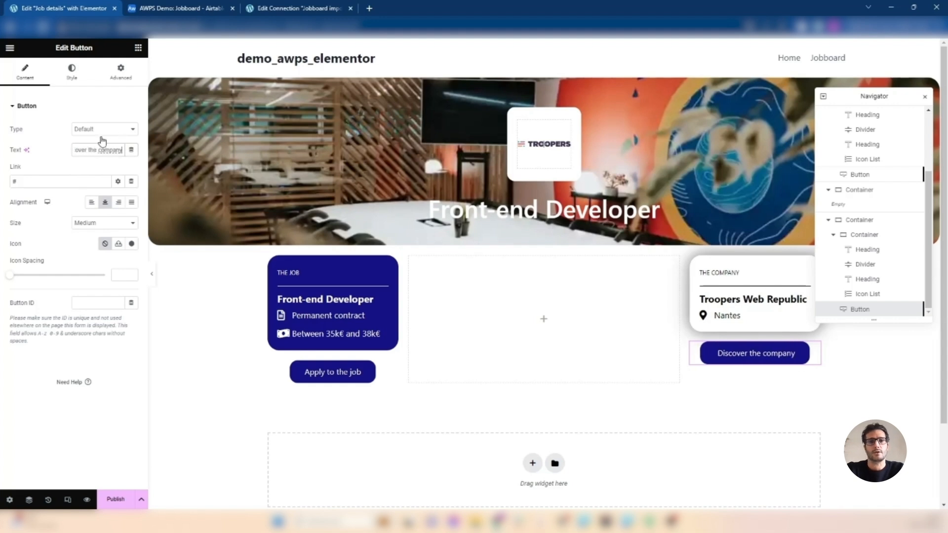
Step: Change the background color of the "Discover the company" button to dark gray
click(72, 71)
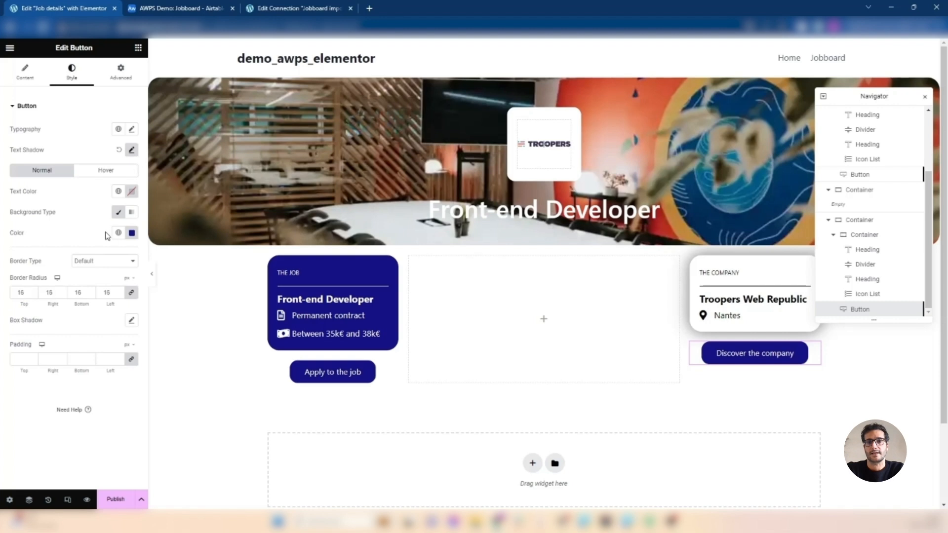
click(131, 232)
mouse_move(100, 311)
mouse_down()
mouse_move(84, 332)
mouse_move(62, 320)
mouse_up()
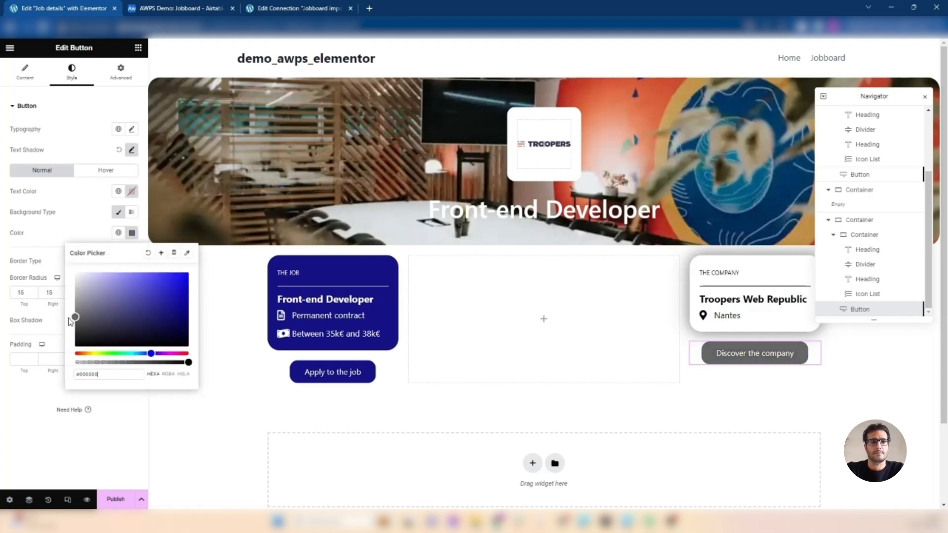
click(545, 386)
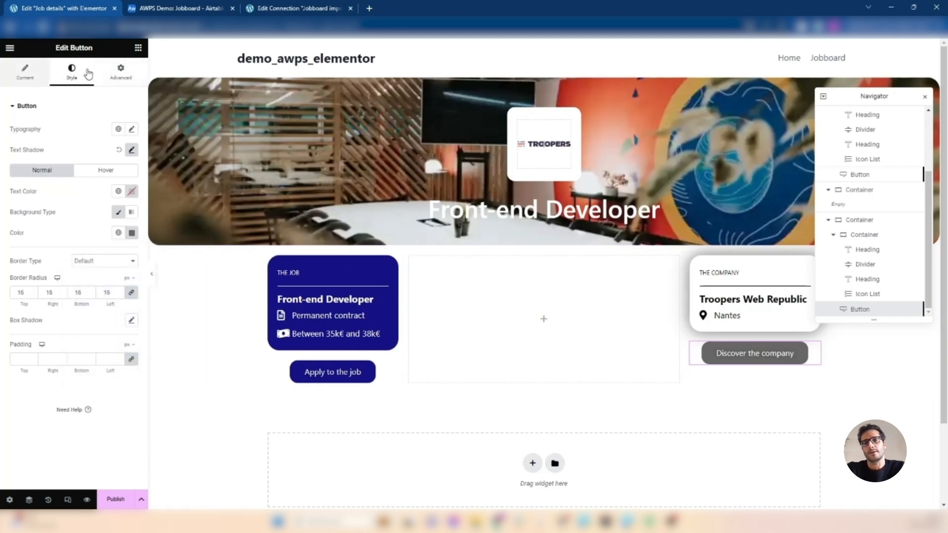
Step: Add a heading widget to the empty middle container and set its title to "About the company"
click(137, 48)
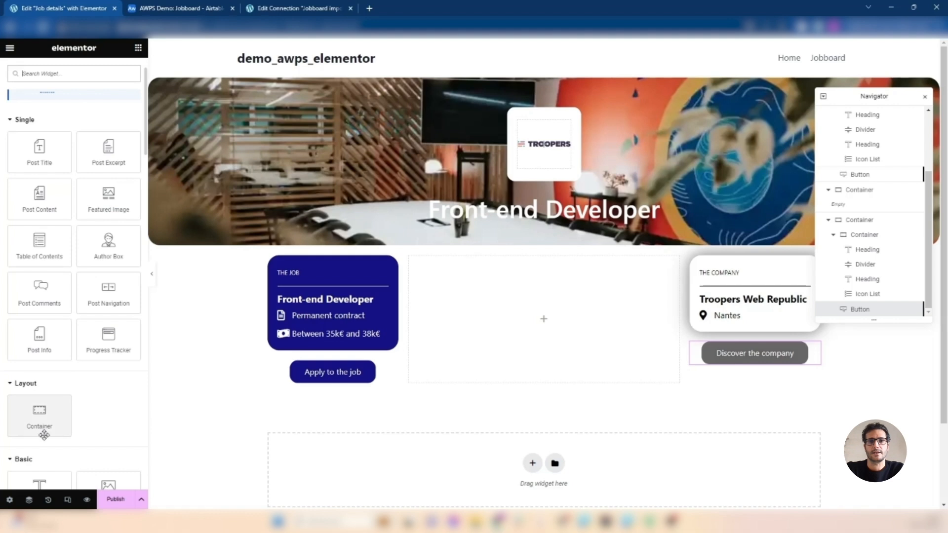
drag(39, 481, 474, 284)
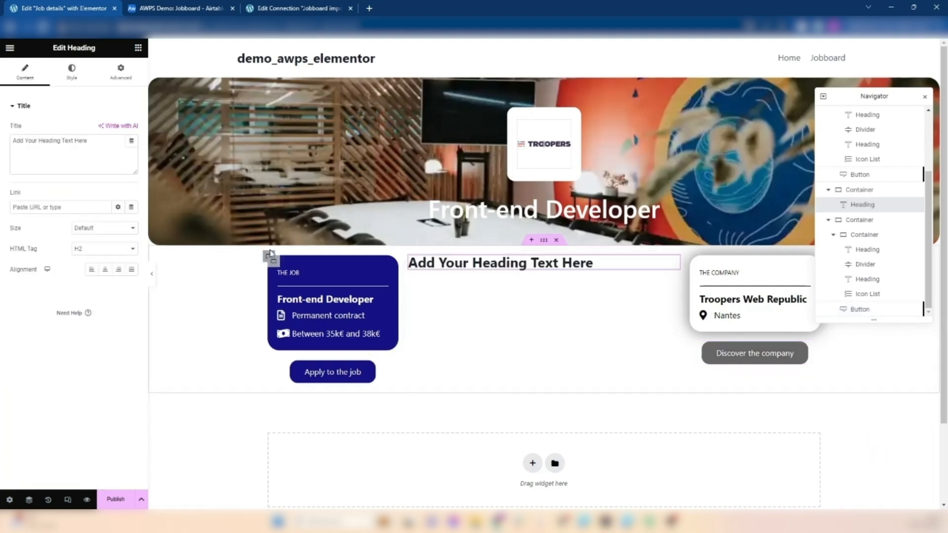
drag(91, 147, 2, 144)
text(About the company)
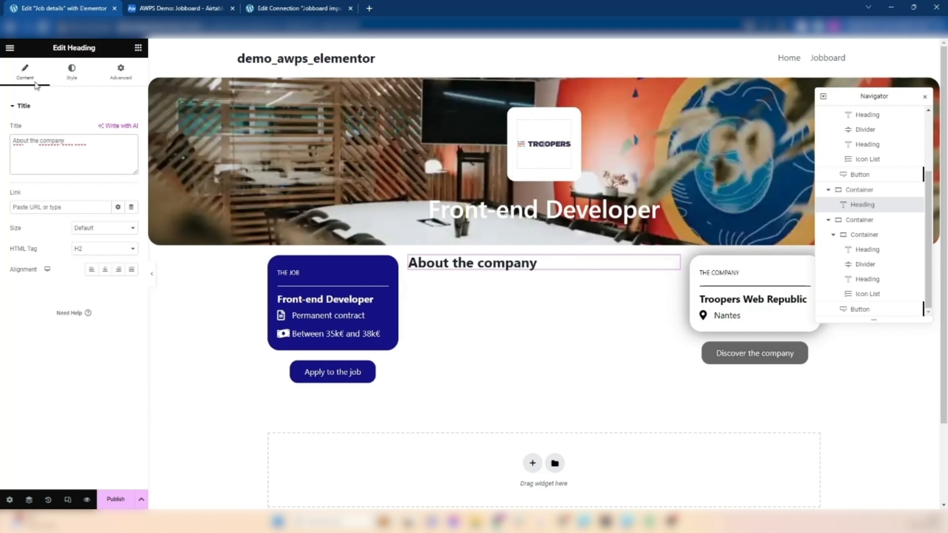
Step: Add a text editor widget below the "About the company" heading
click(138, 47)
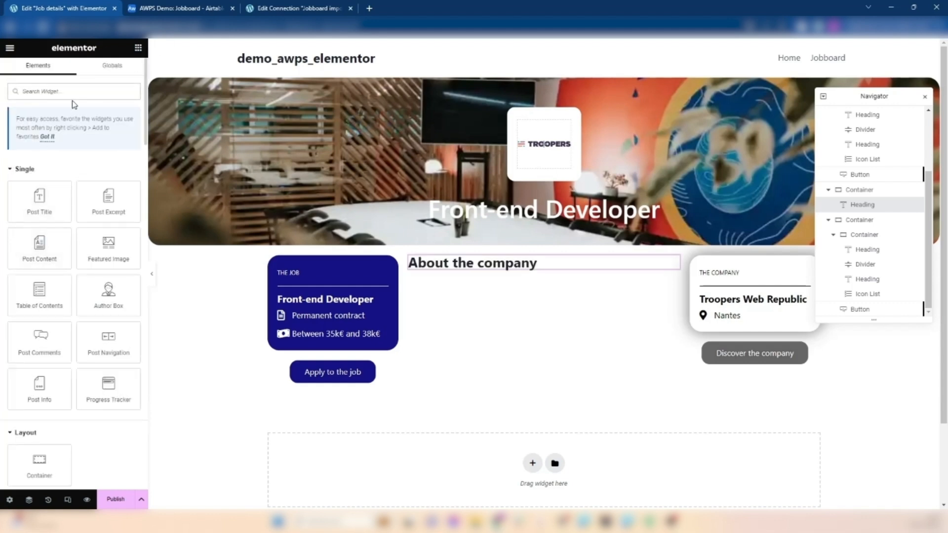
text(te)
drag(39, 225, 568, 268)
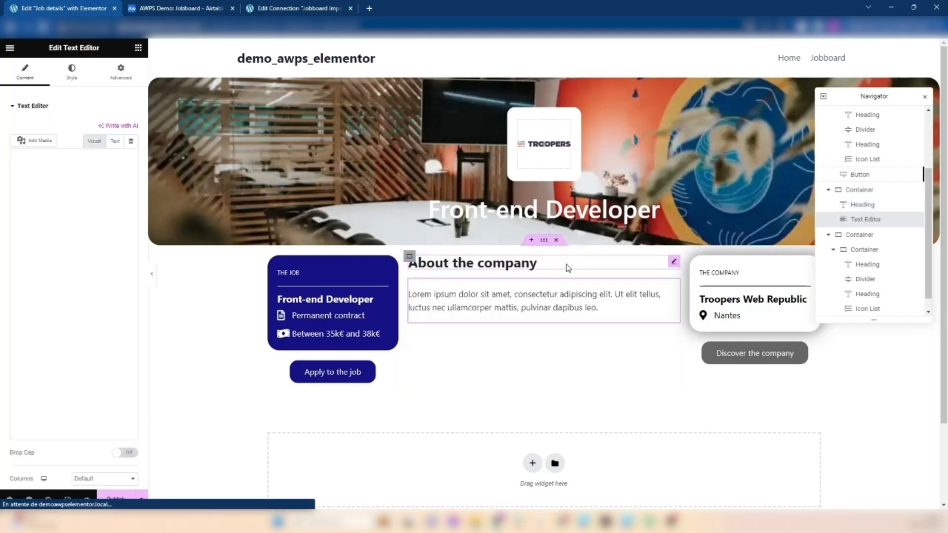
Step: Check the Company description column in the Airtable Jobboard table and its field mapping in the Air WP Sync connection
click(200, 5)
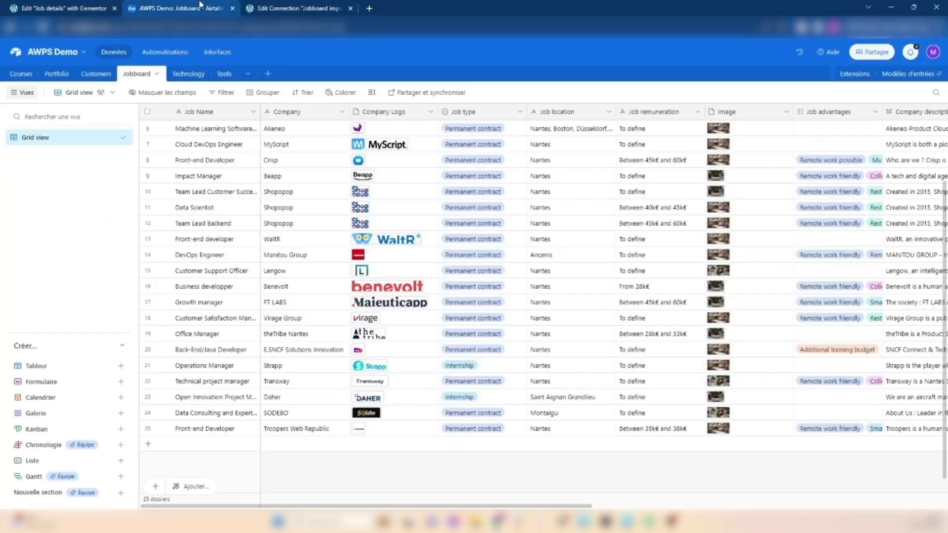
drag(592, 506, 893, 507)
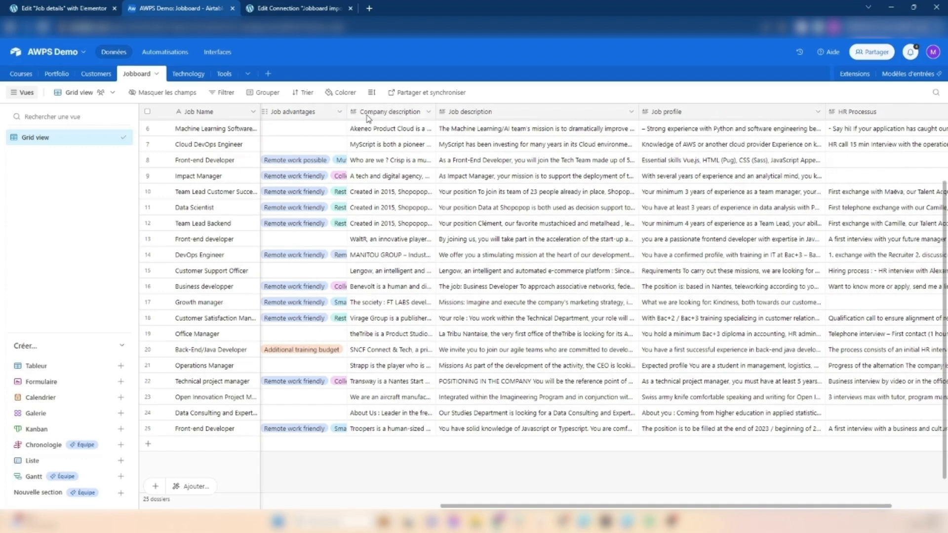
click(262, 8)
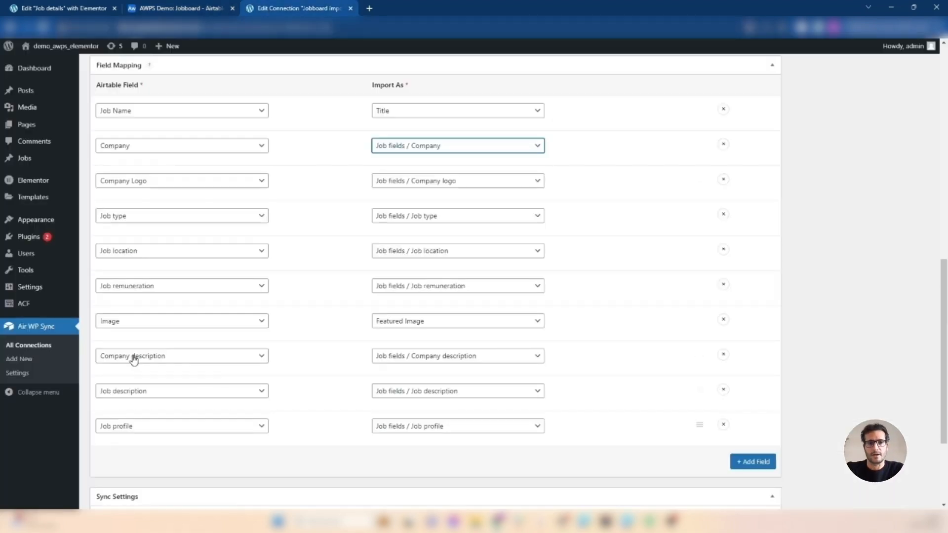
click(429, 360)
click(408, 265)
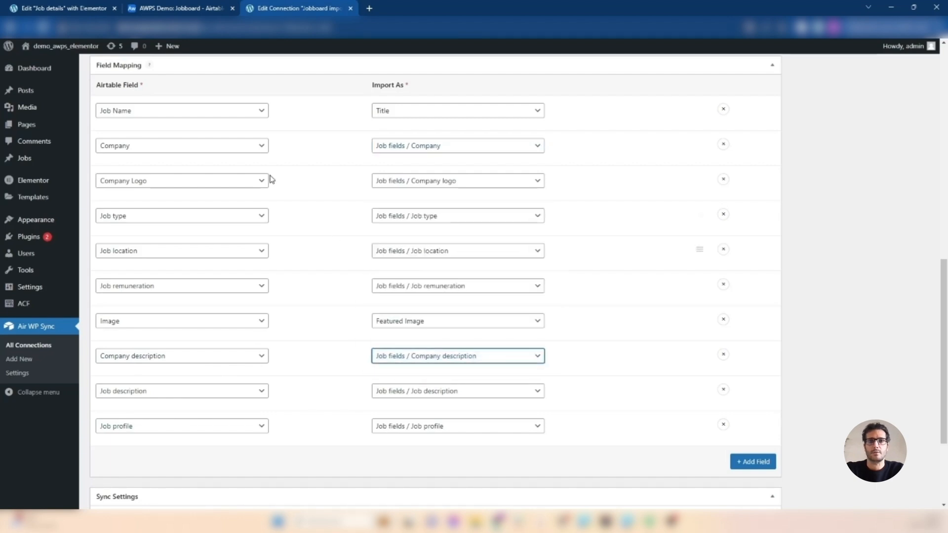
click(58, 7)
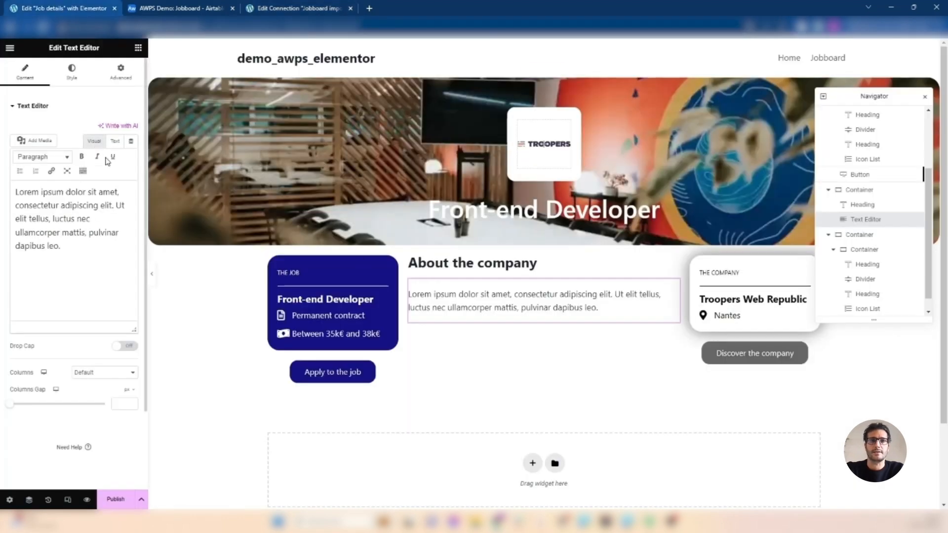
Step: Link the text editor under "About the company" to the ACF field Company description
click(130, 143)
scroll(59, 257, down, 10)
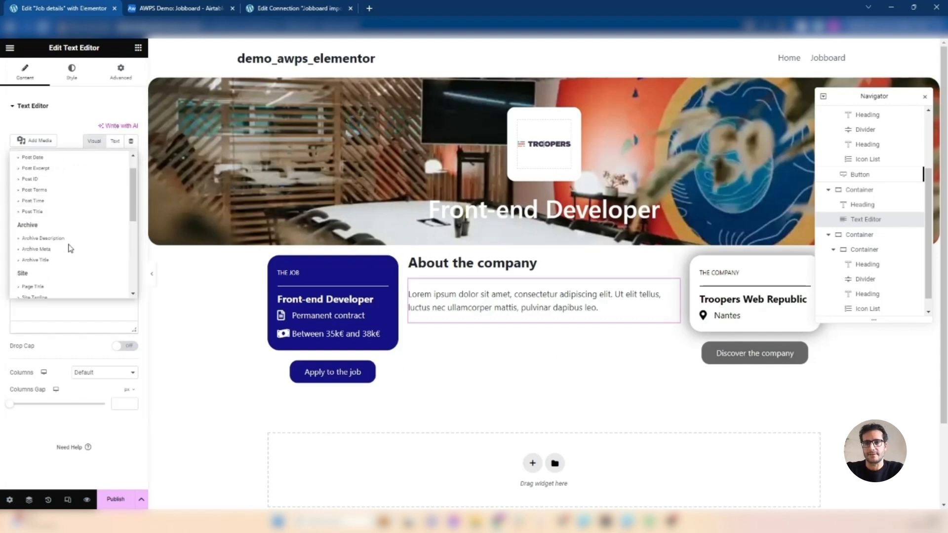
click(31, 291)
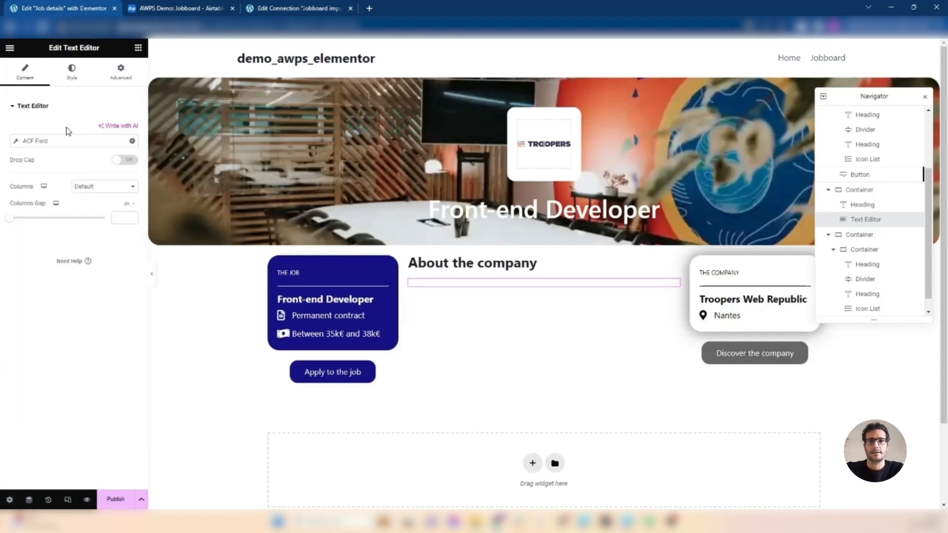
click(64, 143)
click(100, 186)
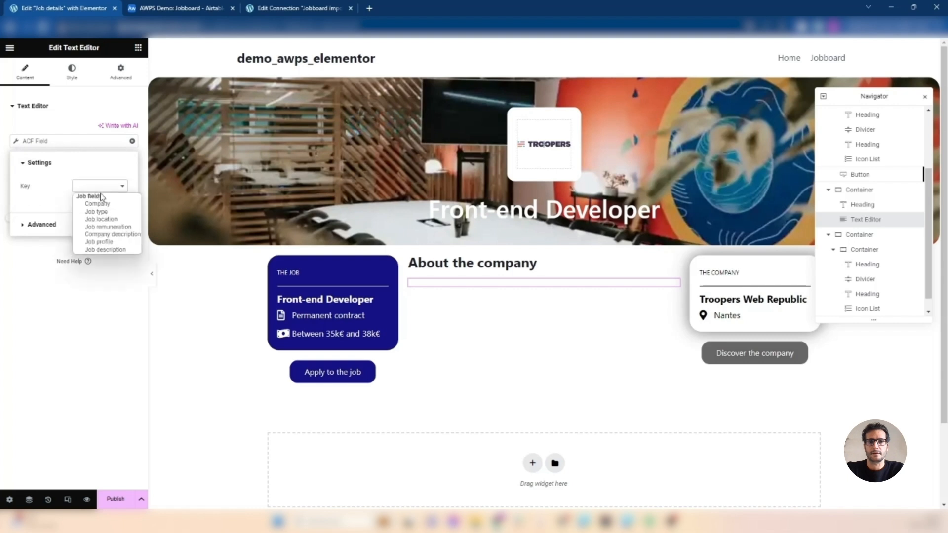
click(114, 235)
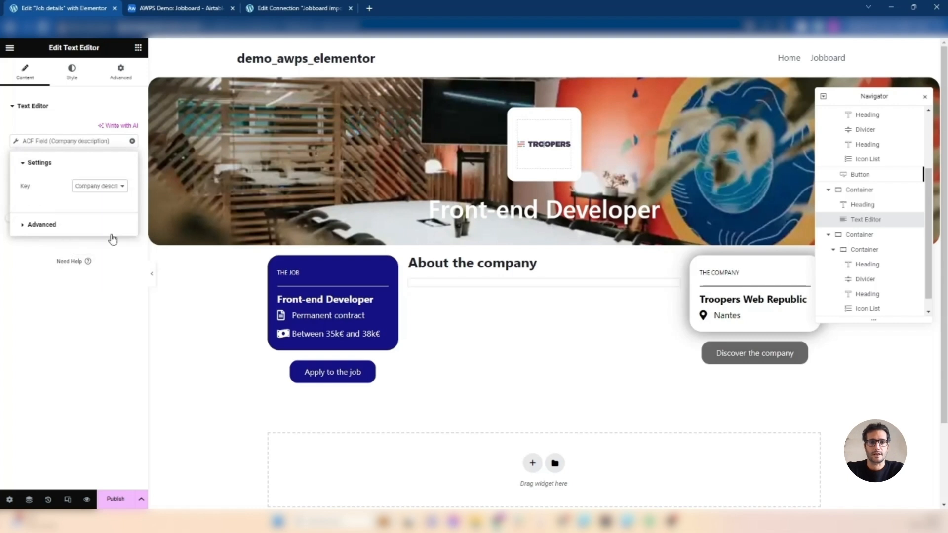
click(38, 266)
Step: Add a heading widget below the company description text and set its title to "About the job"
scroll(599, 388, down, 2)
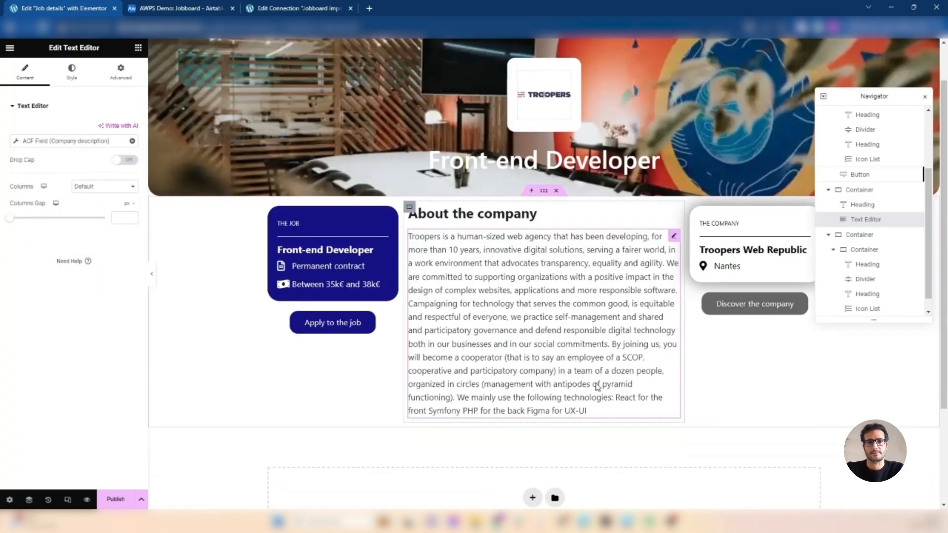
click(139, 49)
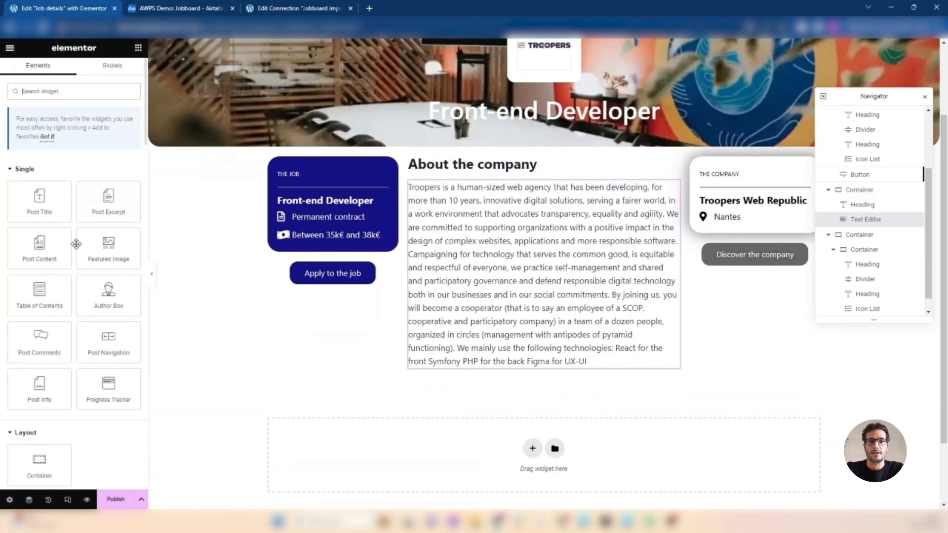
scroll(62, 380, down, 1)
drag(39, 481, 489, 352)
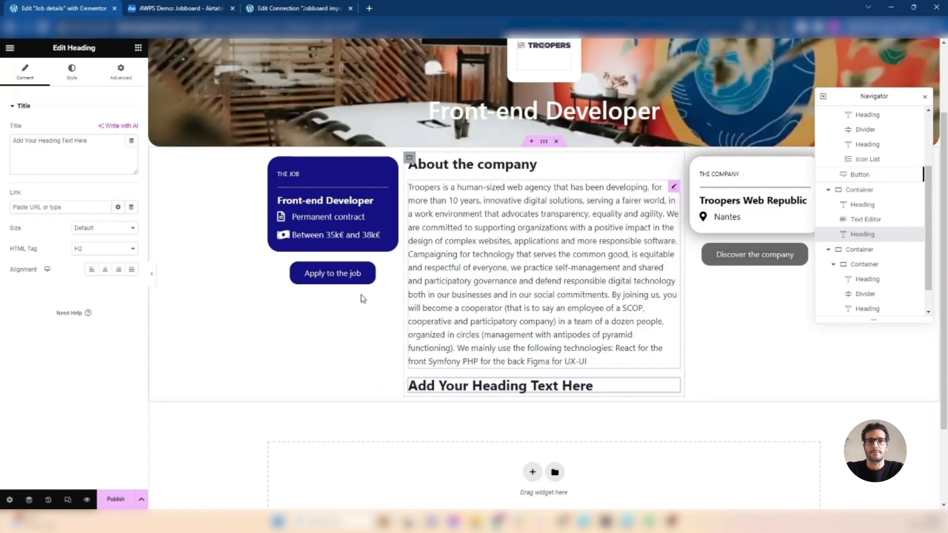
drag(87, 142, 2, 143)
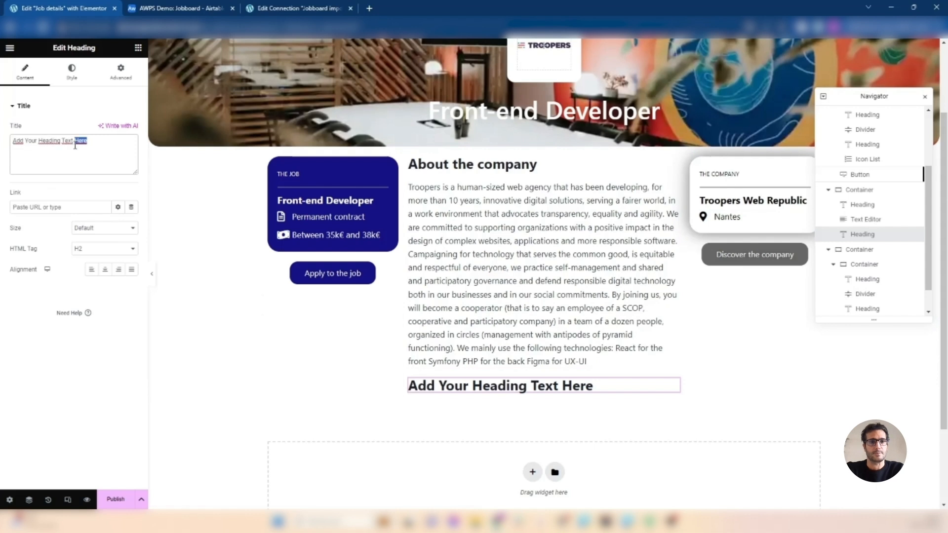
text(About the job)
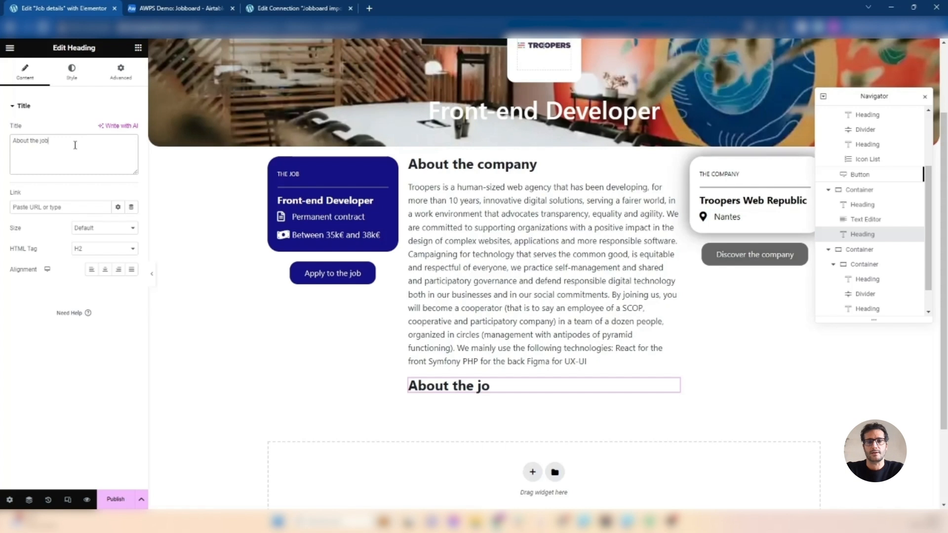
Step: Add a text editor widget below the "About the job" heading
click(138, 47)
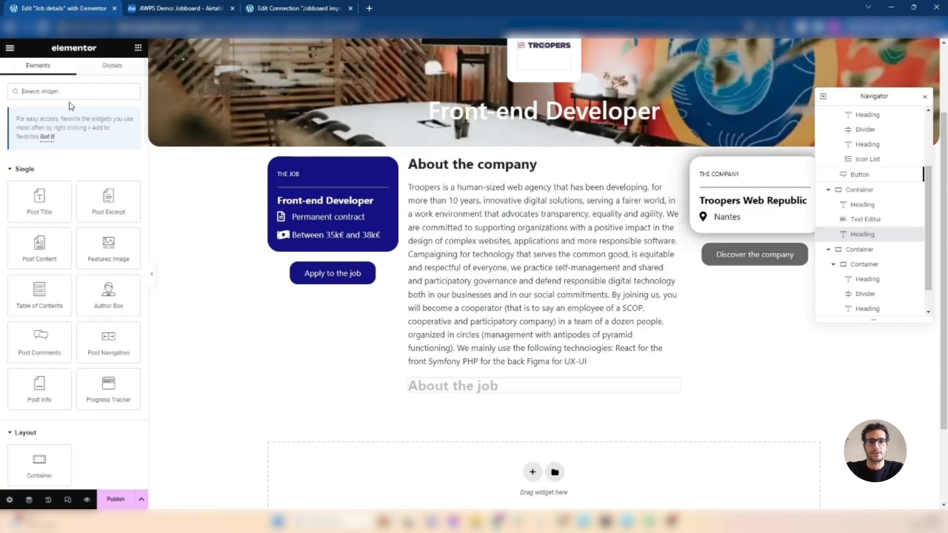
text(te)
drag(34, 229, 523, 393)
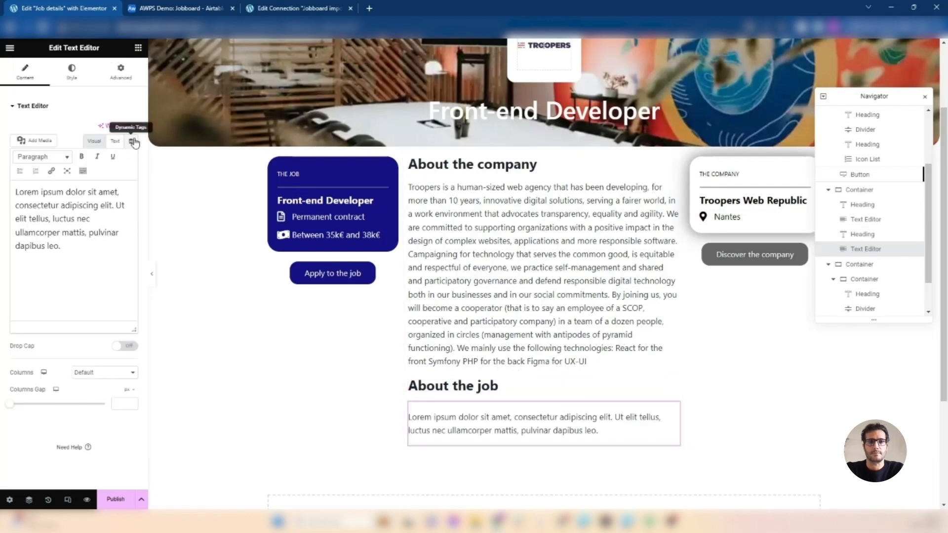
Step: Check Job description in Airtable and the connection mapping, and link the text editor under "About the job" to the ACF field Job description
click(194, 7)
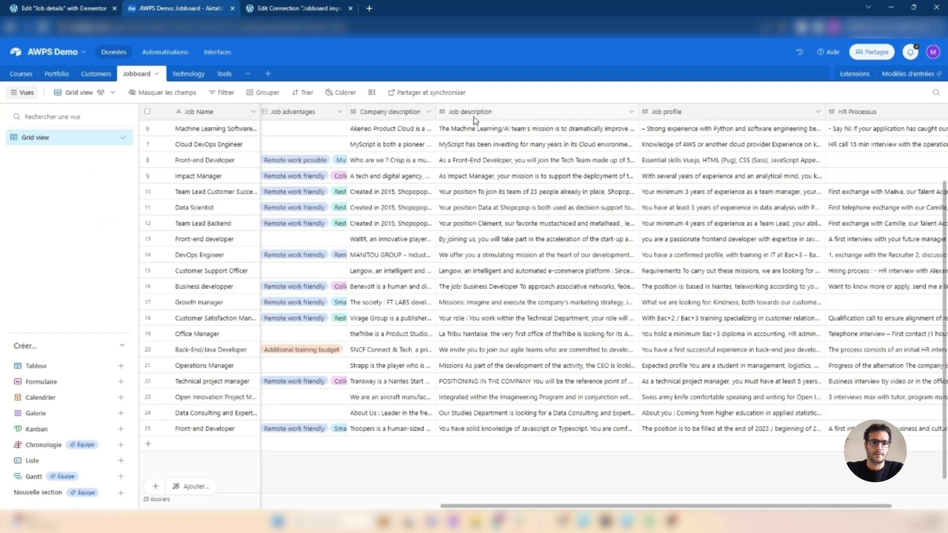
click(306, 9)
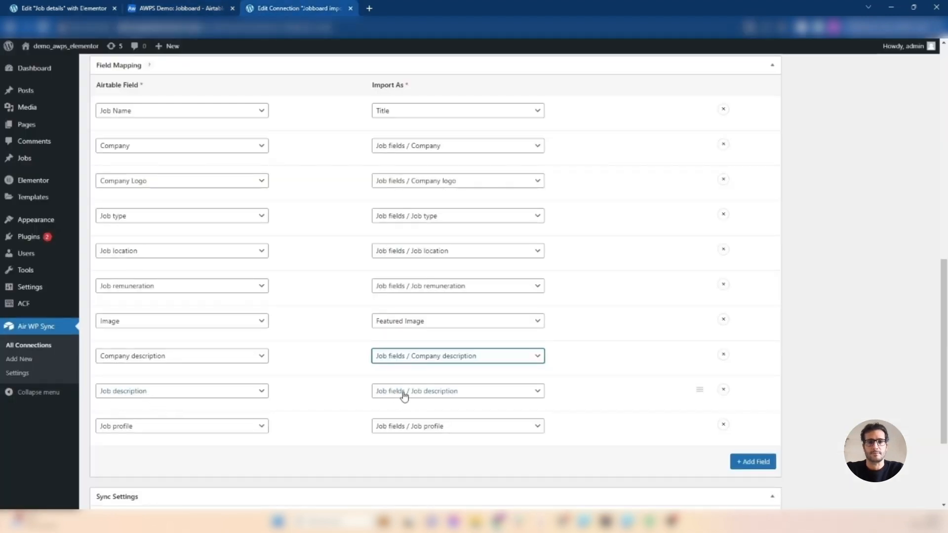
click(89, 9)
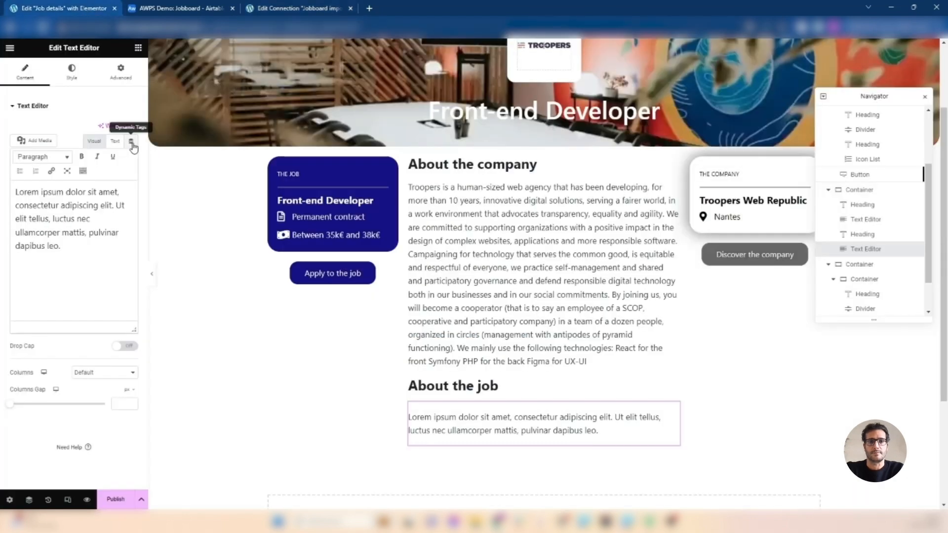
click(131, 142)
scroll(37, 286, down, 5)
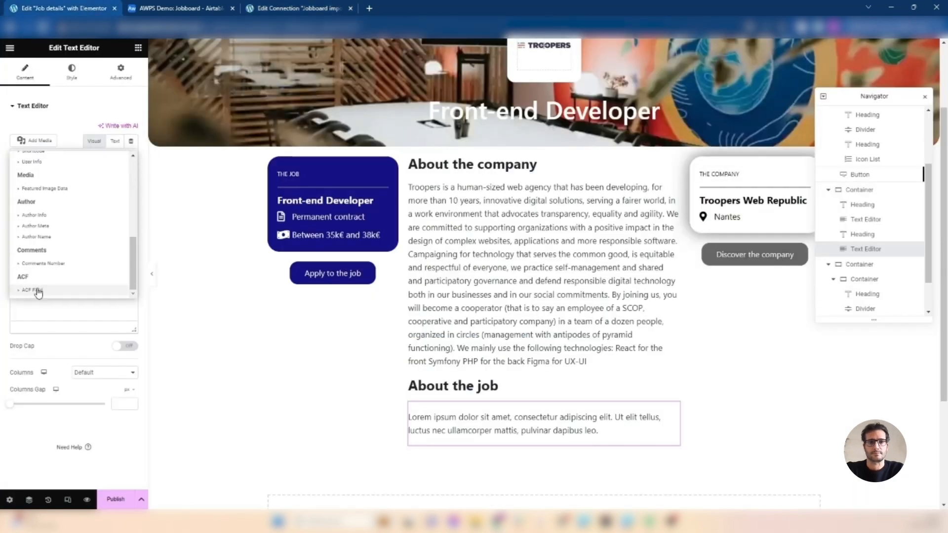
click(38, 292)
click(44, 140)
click(89, 187)
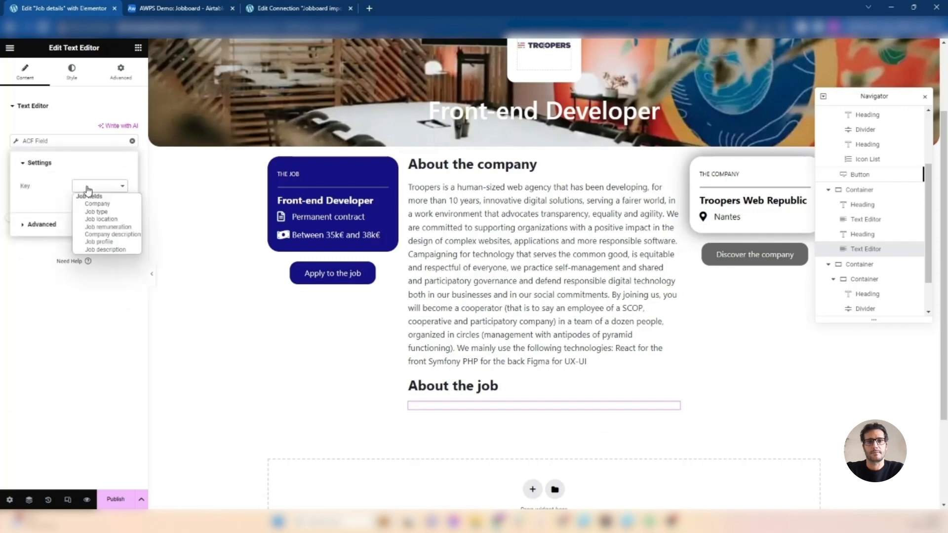
click(98, 250)
click(113, 278)
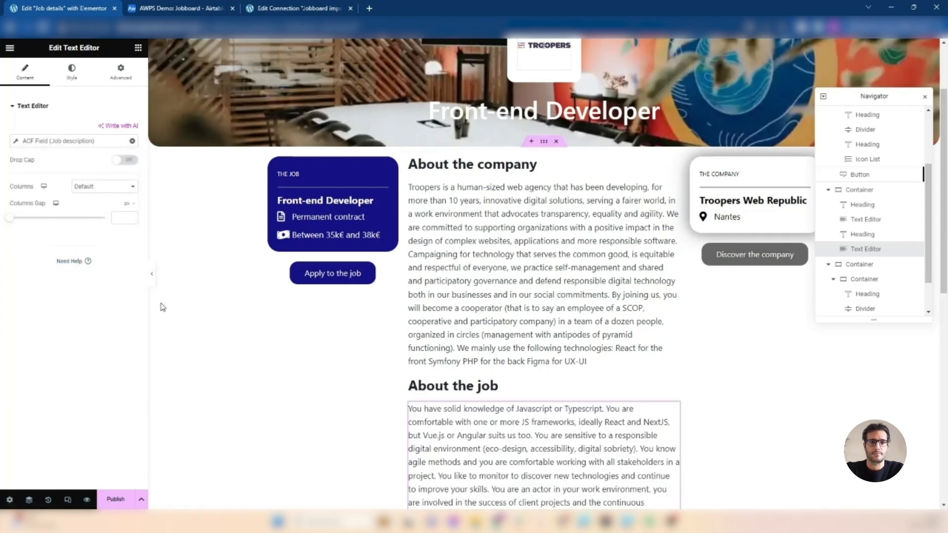
Step: Add a heading widget below the job description text and set its title to "Applicant profile"
scroll(572, 356, down, 6)
scroll(572, 355, down, 3)
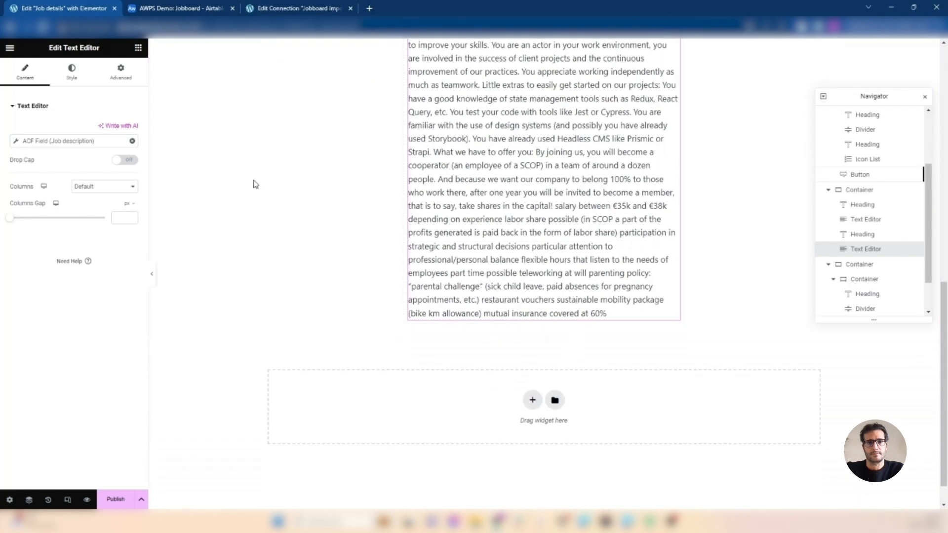
click(138, 52)
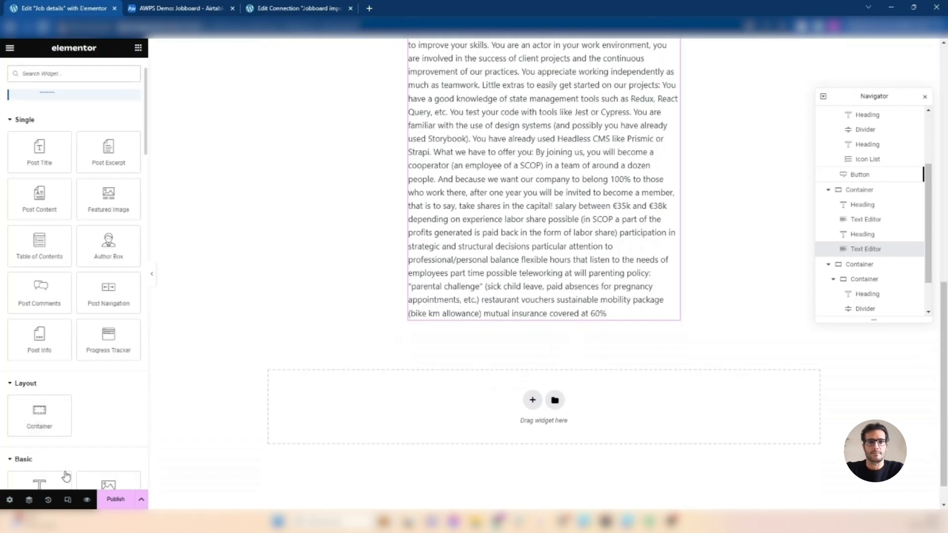
drag(40, 482, 502, 316)
drag(87, 142, 2, 153)
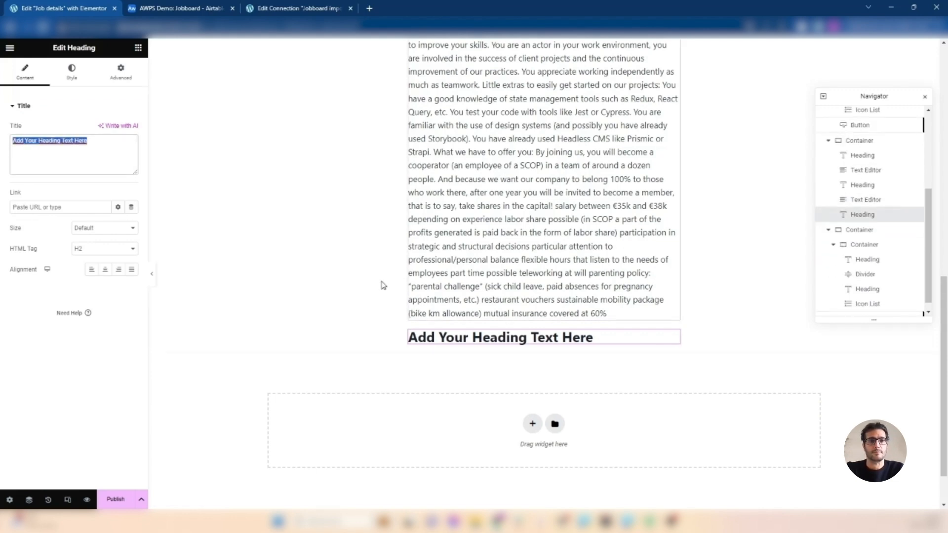
triple_click(87, 140)
text(Applicant profile)
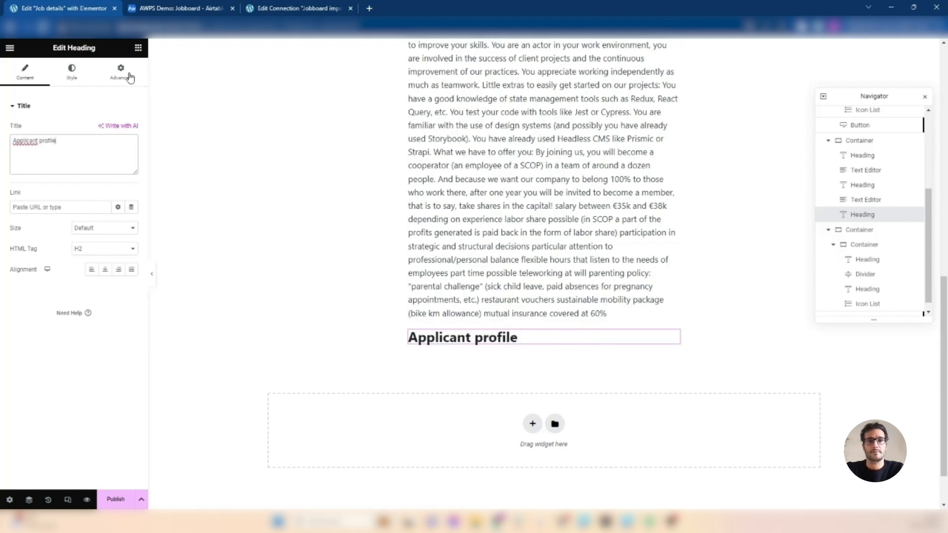
Step: Add a text editor widget below the "Applicant profile" heading
click(138, 48)
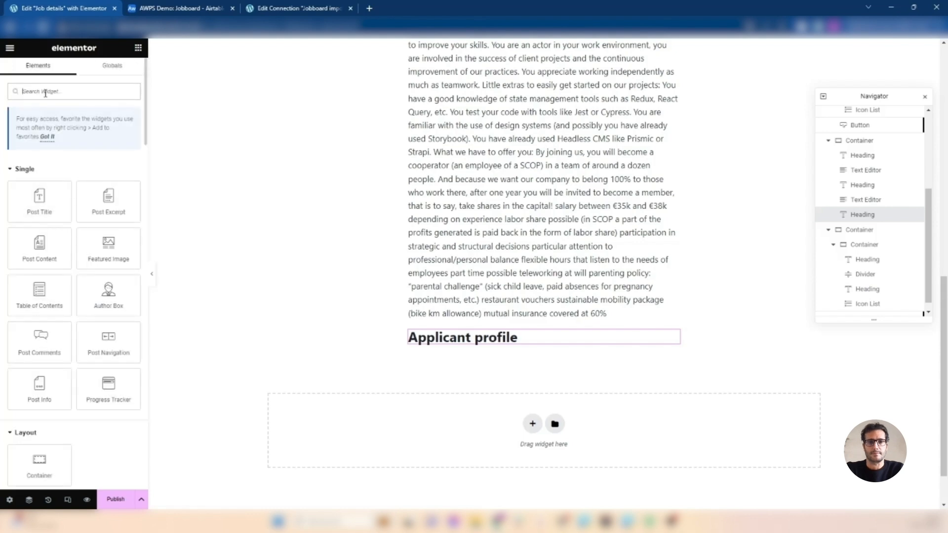
text(tex)
drag(117, 173, 541, 345)
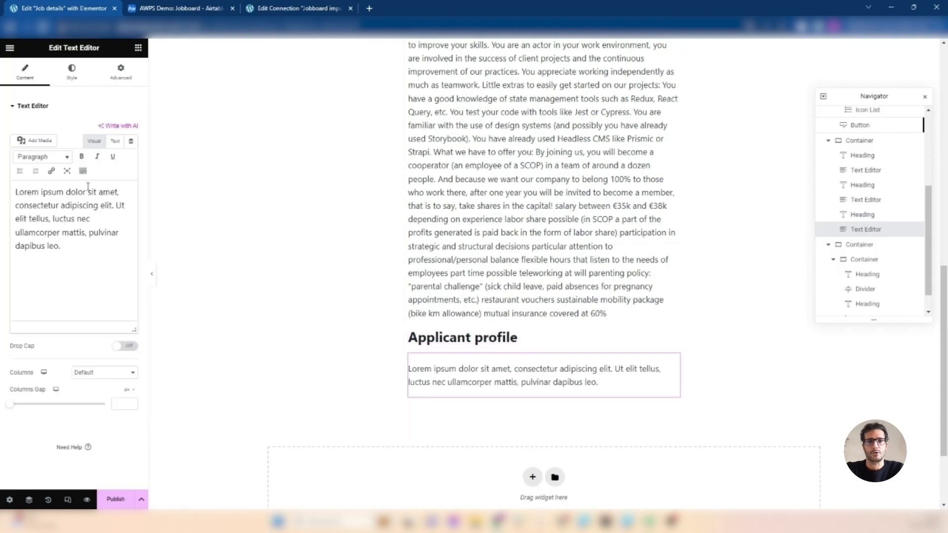
Step: Link the text editor under "Applicant profile" to the ACF field Job profile
click(131, 142)
scroll(53, 274, down, 3)
scroll(53, 275, down, 2)
click(42, 295)
click(92, 143)
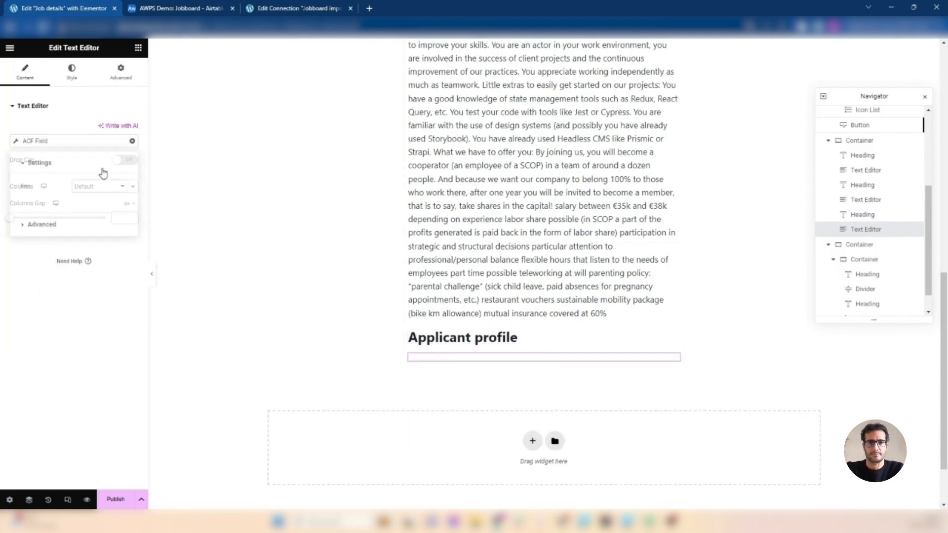
click(104, 186)
click(98, 242)
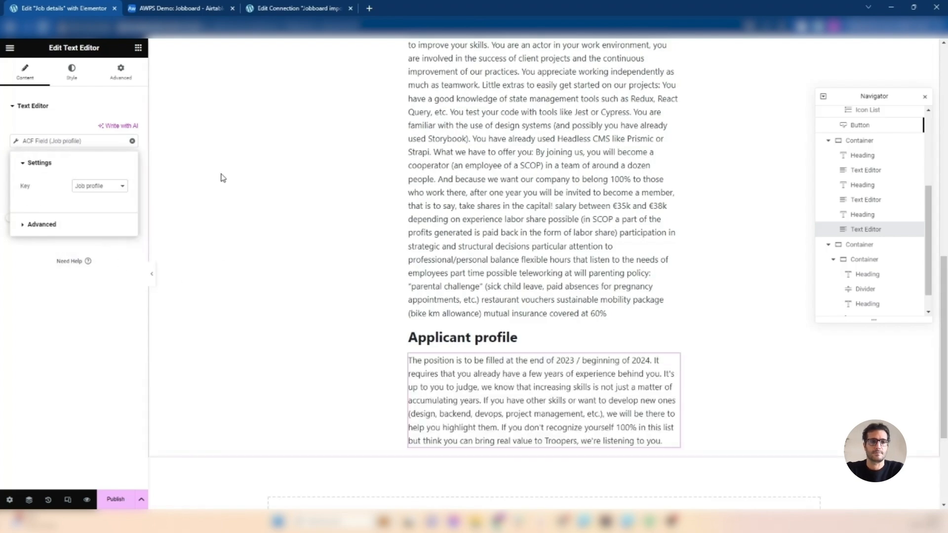
Step: Copy the "Apply to the job" button and paste it into the middle container below the applicant profile text
scroll(227, 186, up, 10)
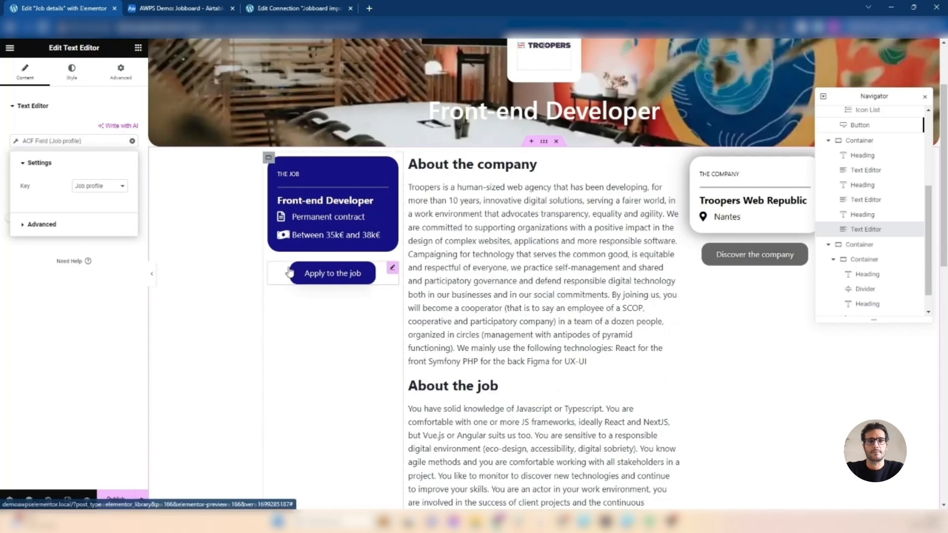
click(296, 271)
right_click(278, 272)
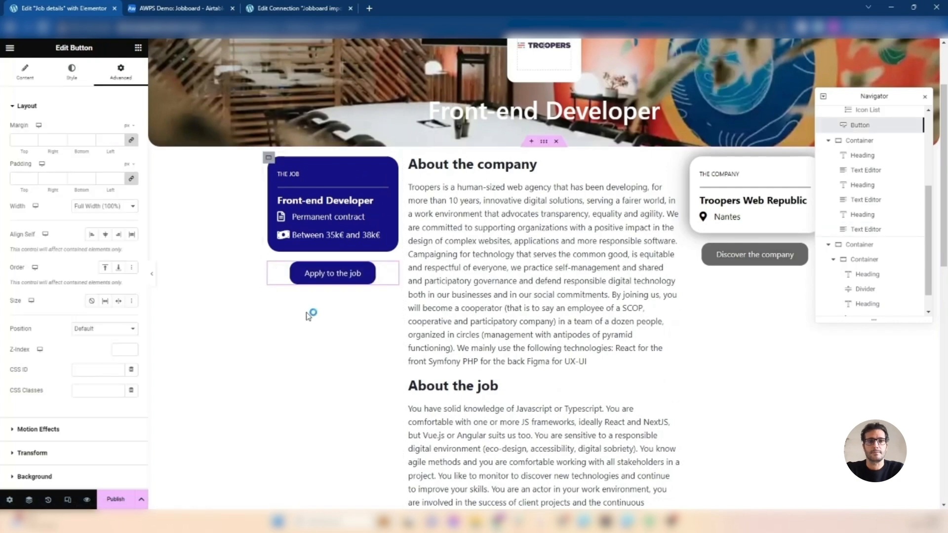
click(307, 317)
scroll(607, 339, down, 15)
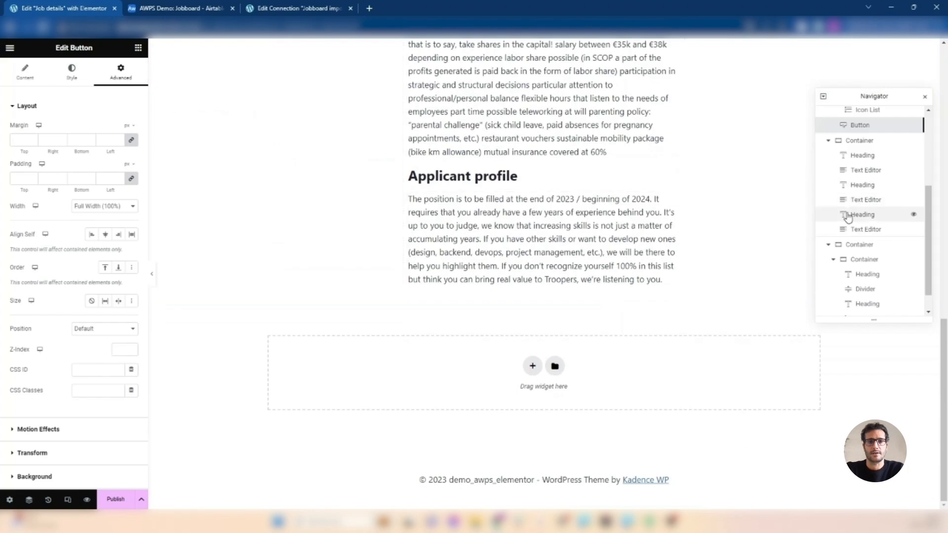
click(851, 144)
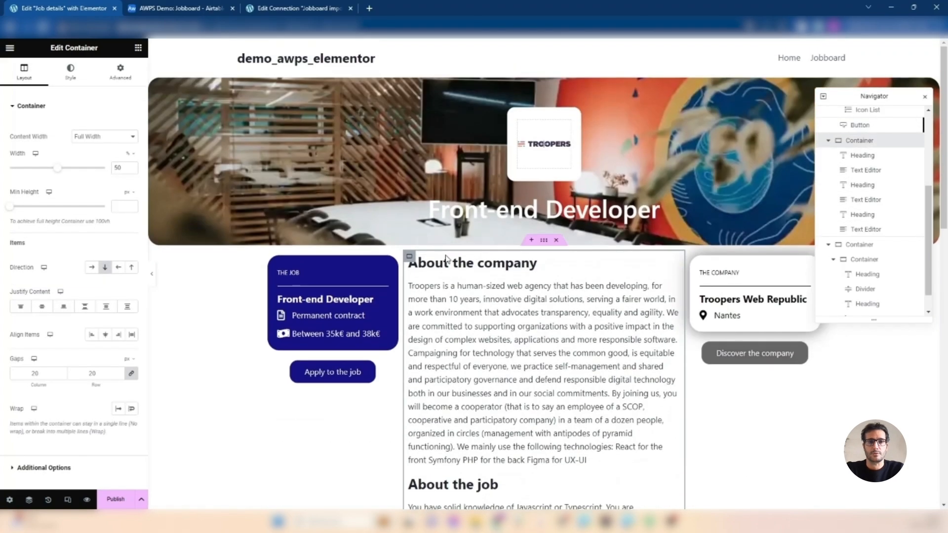
right_click(408, 258)
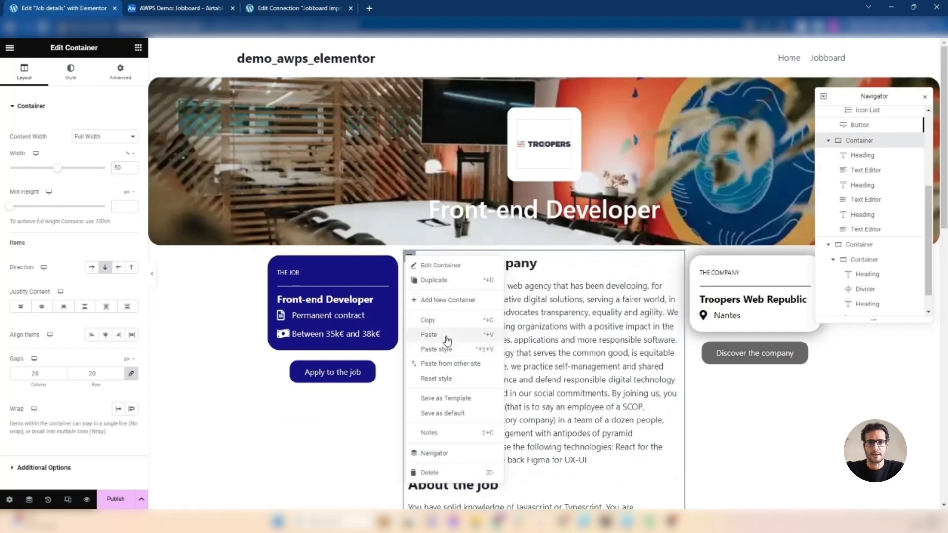
click(429, 334)
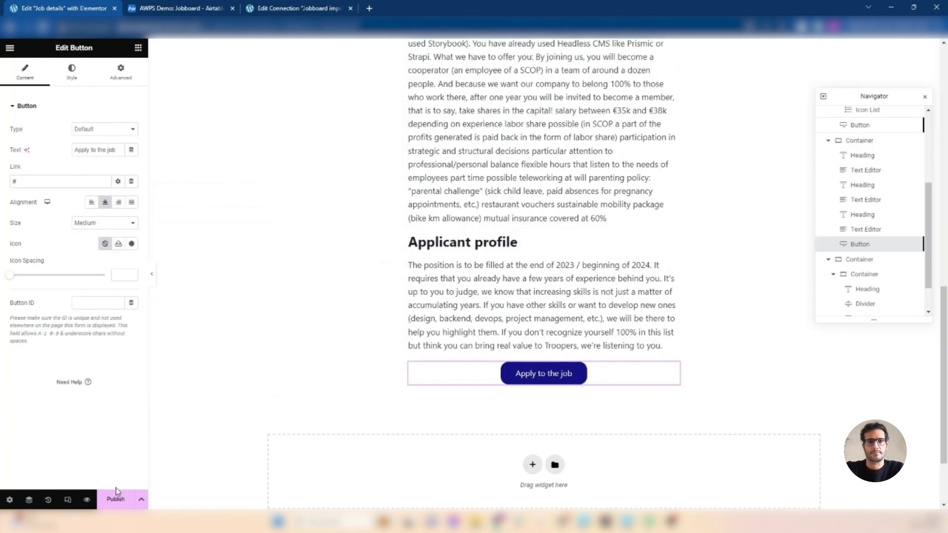
Step: Publish the template with a display condition that includes all Jobs
click(114, 501)
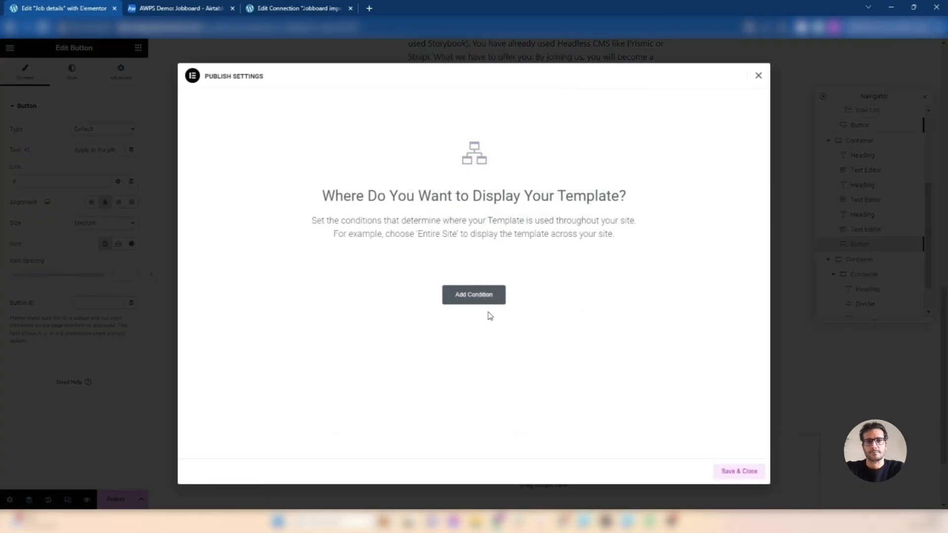
click(478, 297)
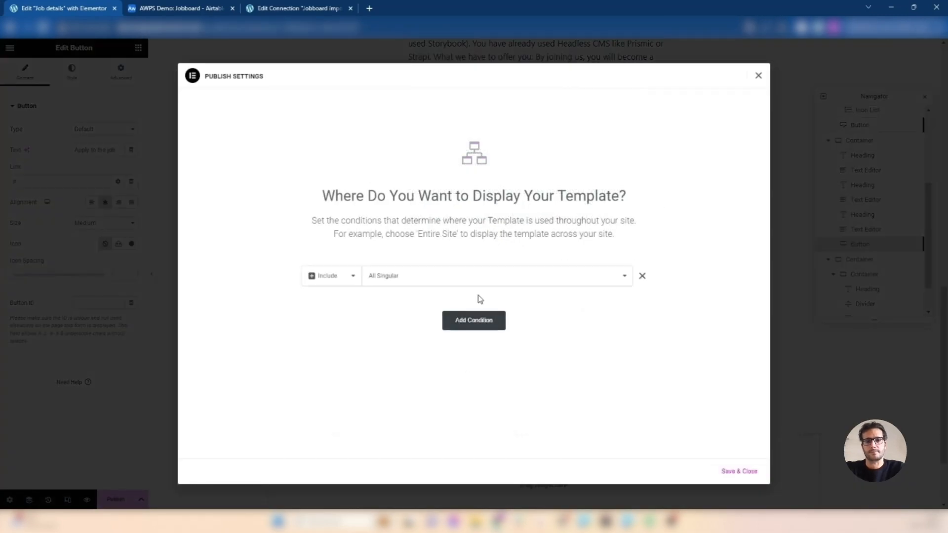
click(456, 280)
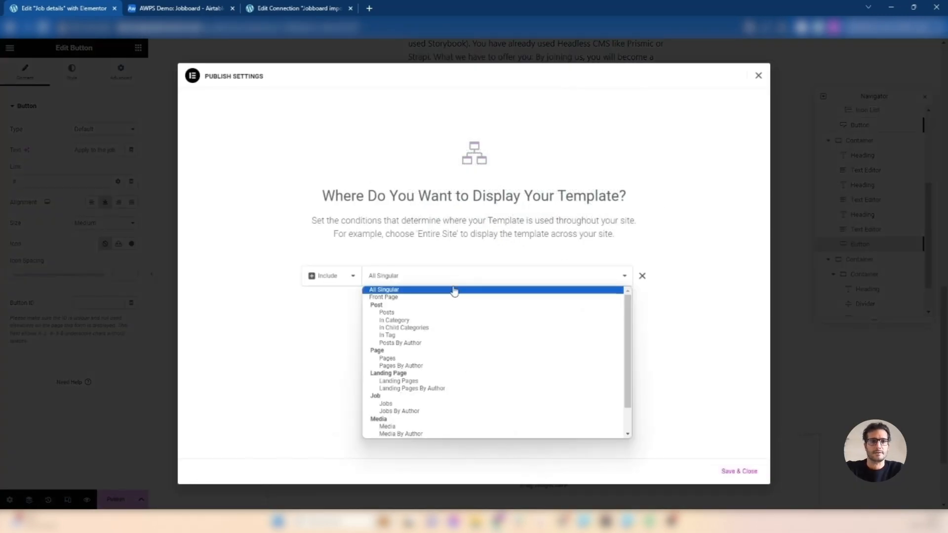
click(387, 405)
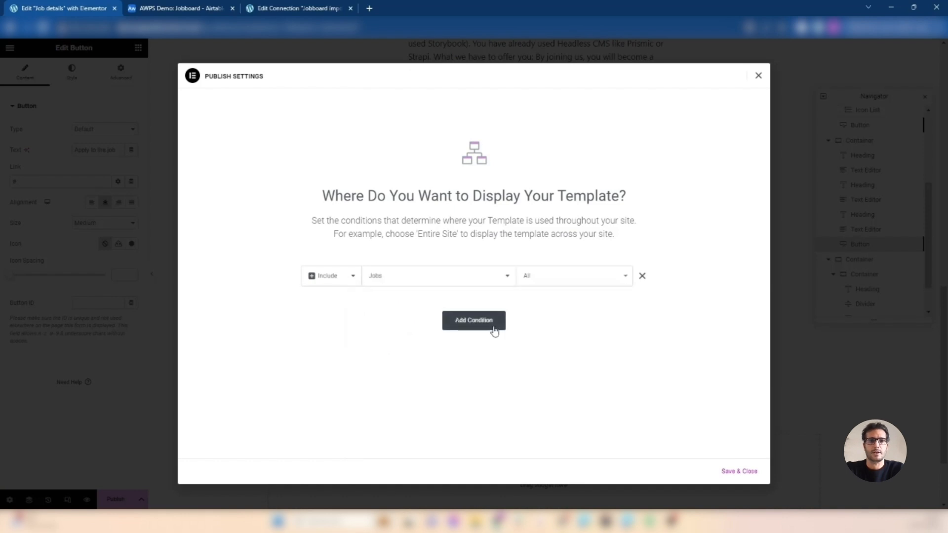
click(730, 473)
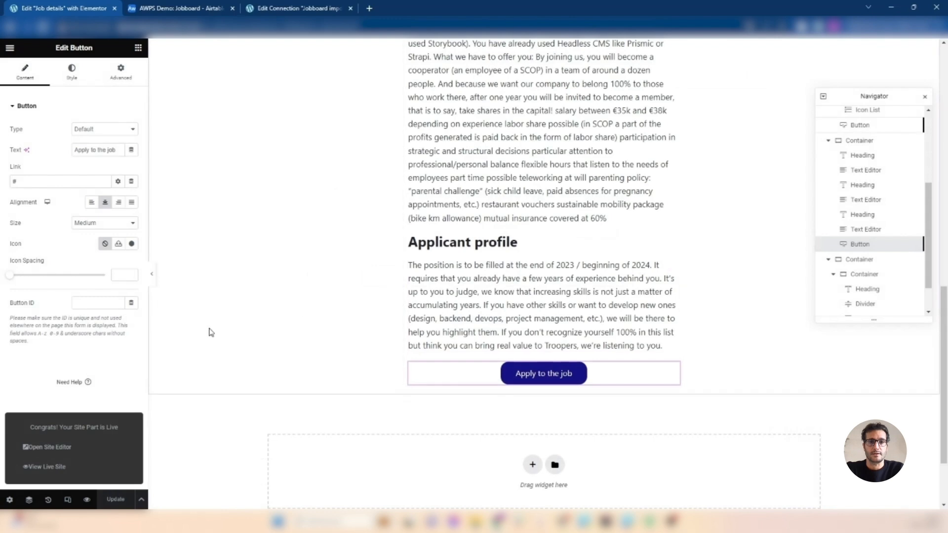
Step: View the live site, open the Front-end Developer job from the jobboard and check its page down to the footer
click(46, 467)
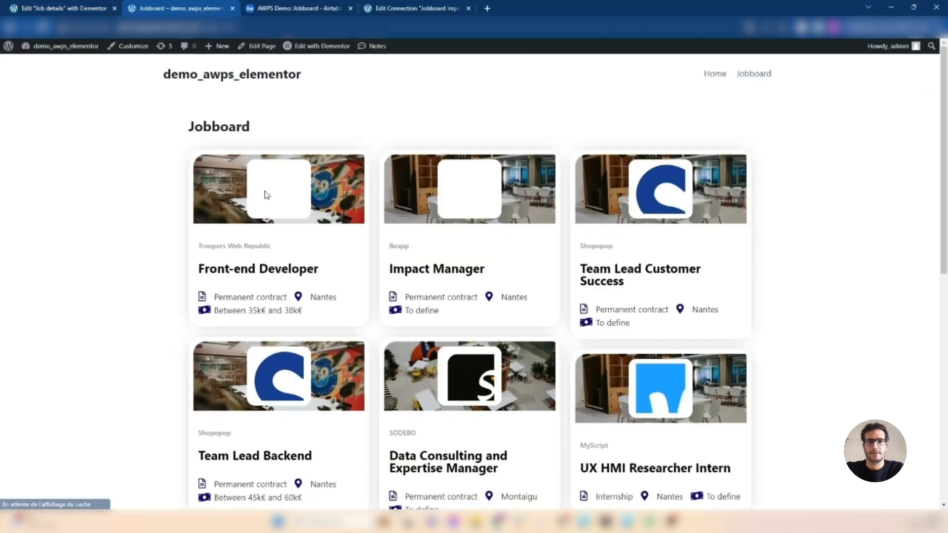
click(247, 276)
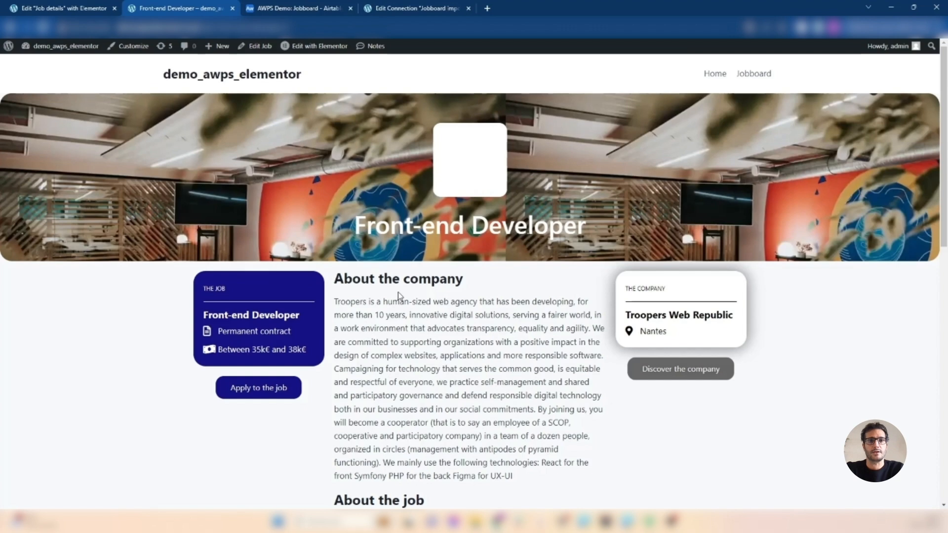
scroll(399, 295, down, 8)
scroll(399, 291, down, 5)
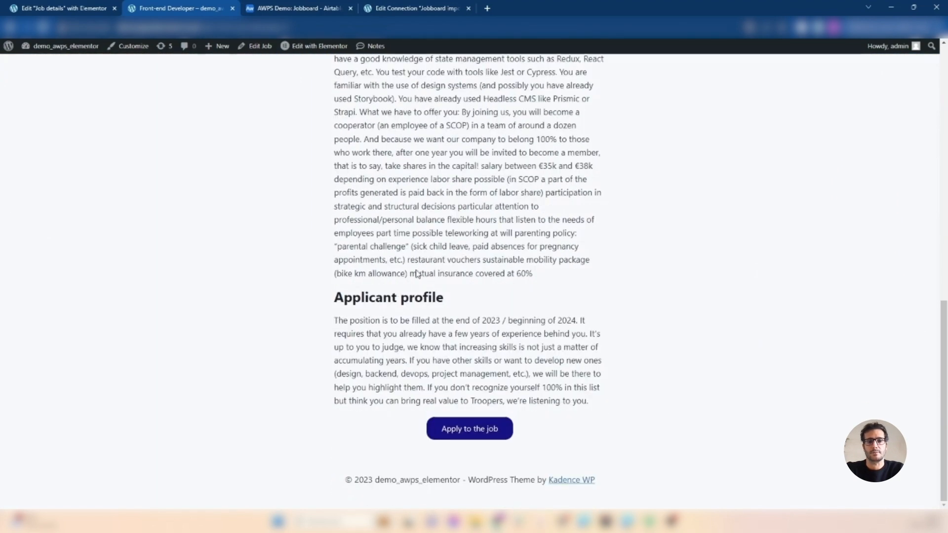